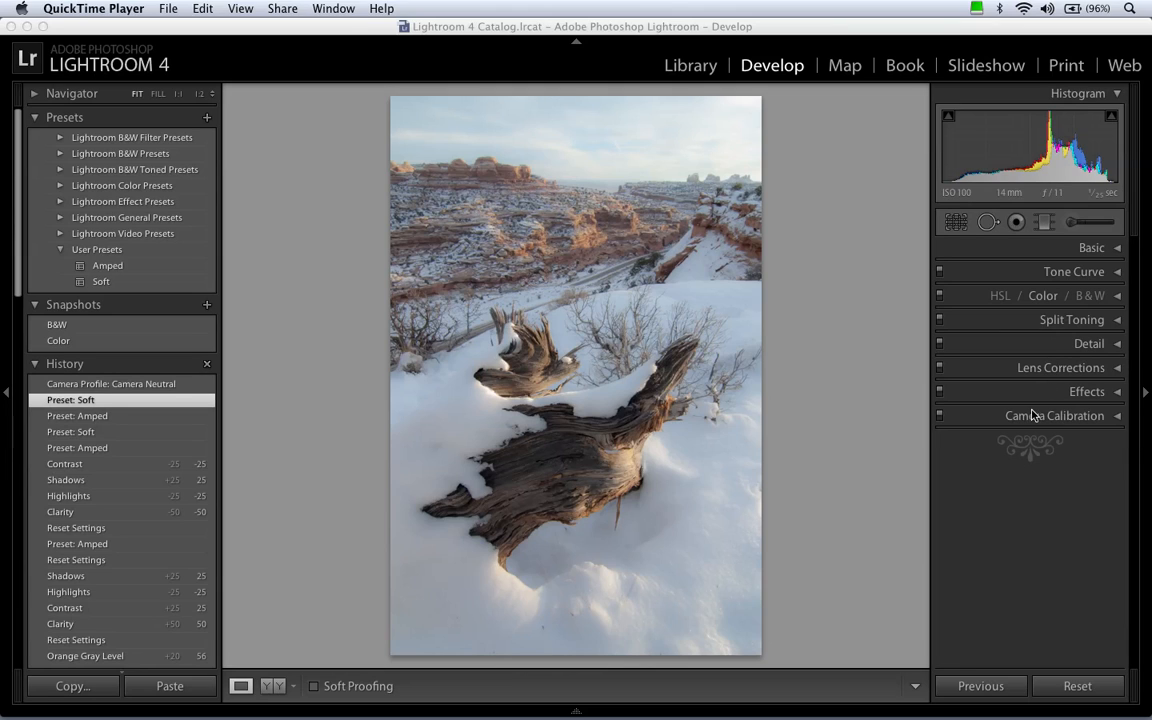
Set the Split Toning highlights hue to 50, then view the highlights color picker and close it unchanged.
click(1049, 321)
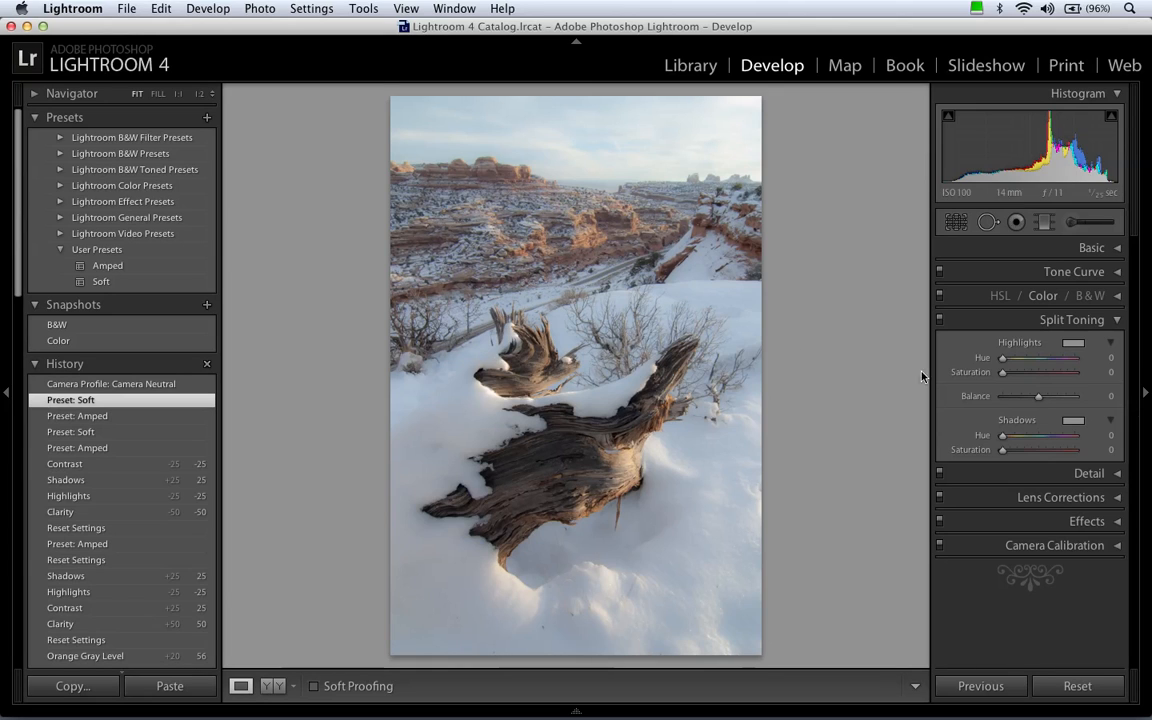
click(1104, 358)
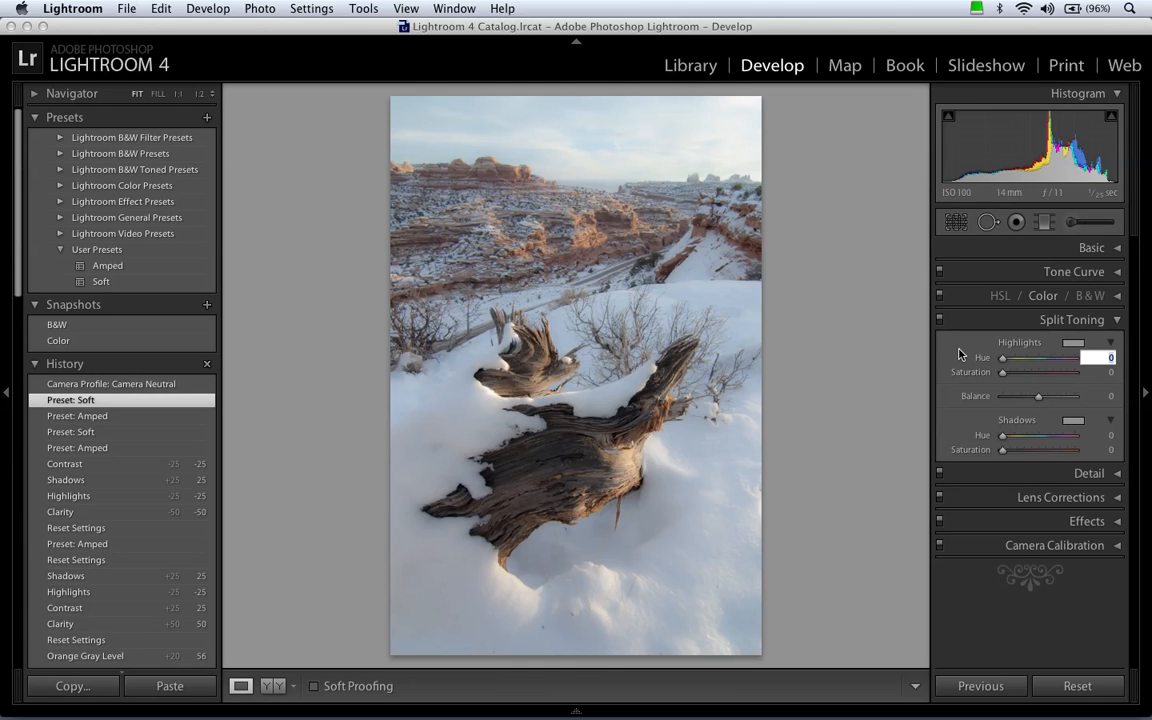
text(50)
key(Return)
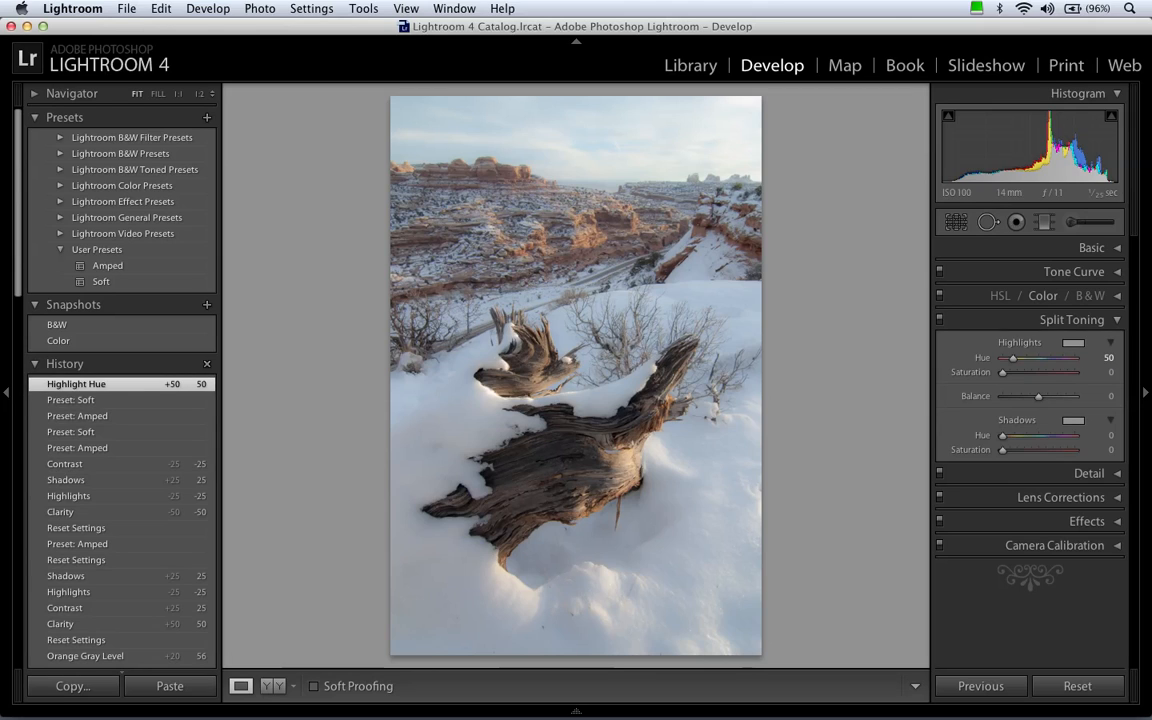
click(1072, 344)
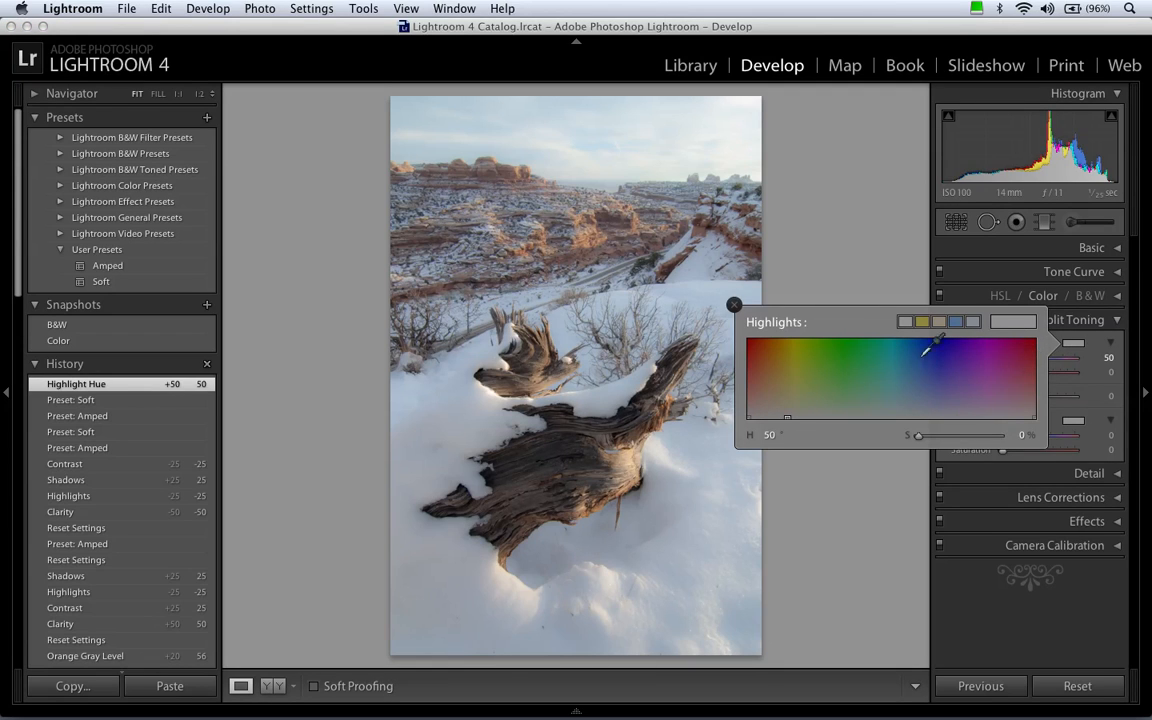
click(735, 305)
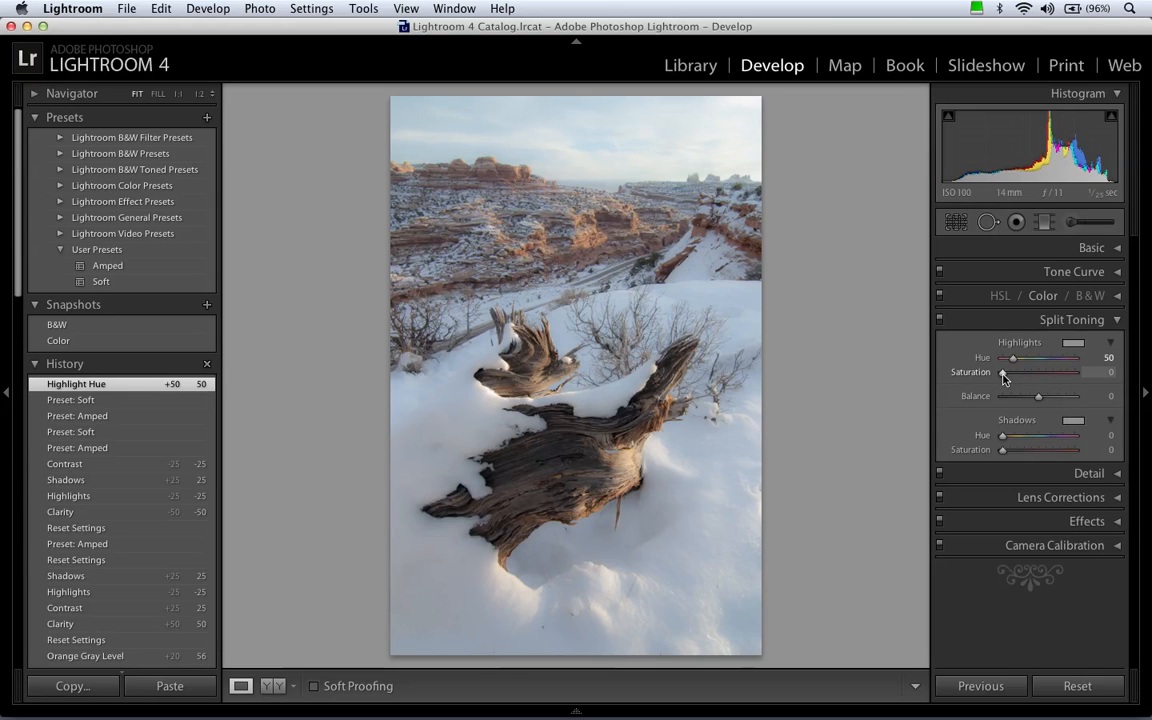
Set the Split Toning shadows hue to 50.
click(1104, 435)
text(50)
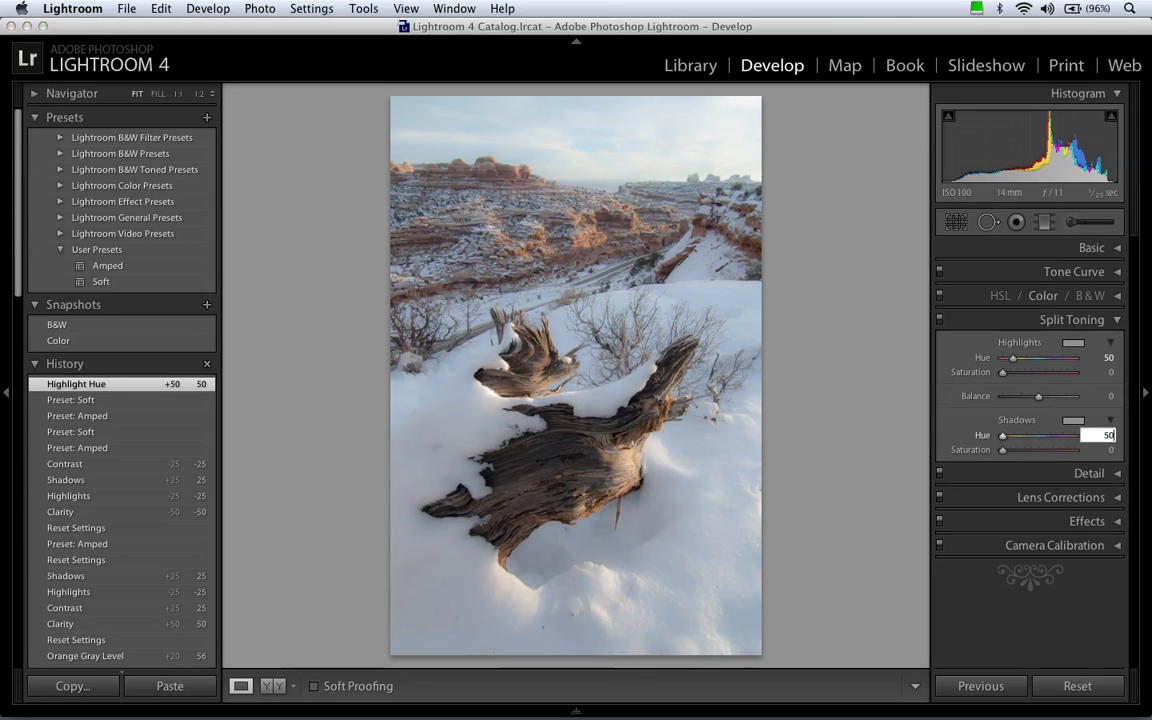
key(Return)
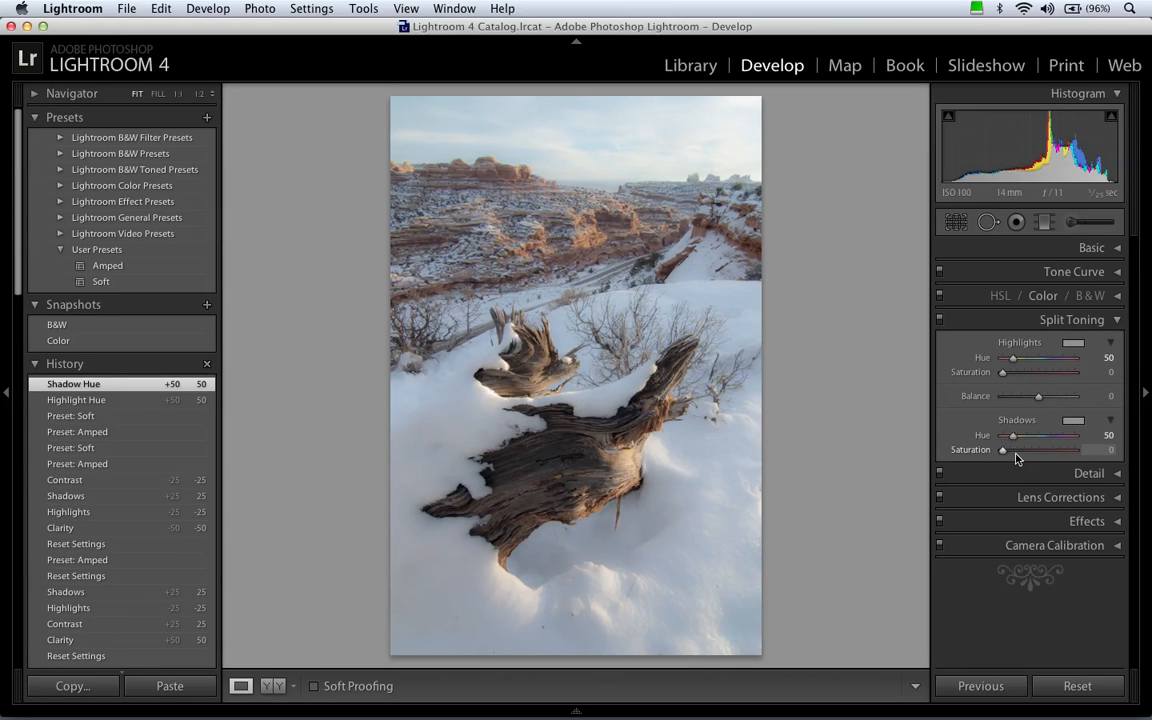
Raise the split-tone shadows saturation to 78 and highlights saturation to 75, with the balance at +100.
drag(1004, 451, 1021, 450)
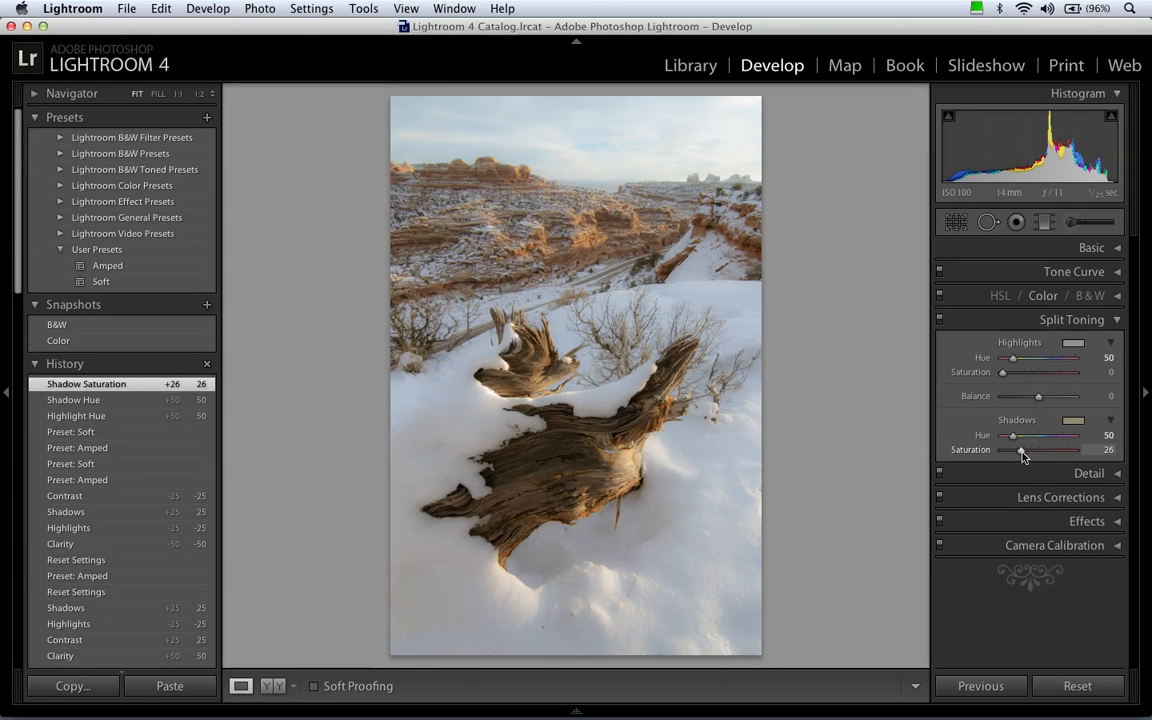
mouse_move(1022, 455)
mouse_down()
mouse_move(1116, 456)
mouse_move(990, 455)
mouse_move(1011, 456)
mouse_up()
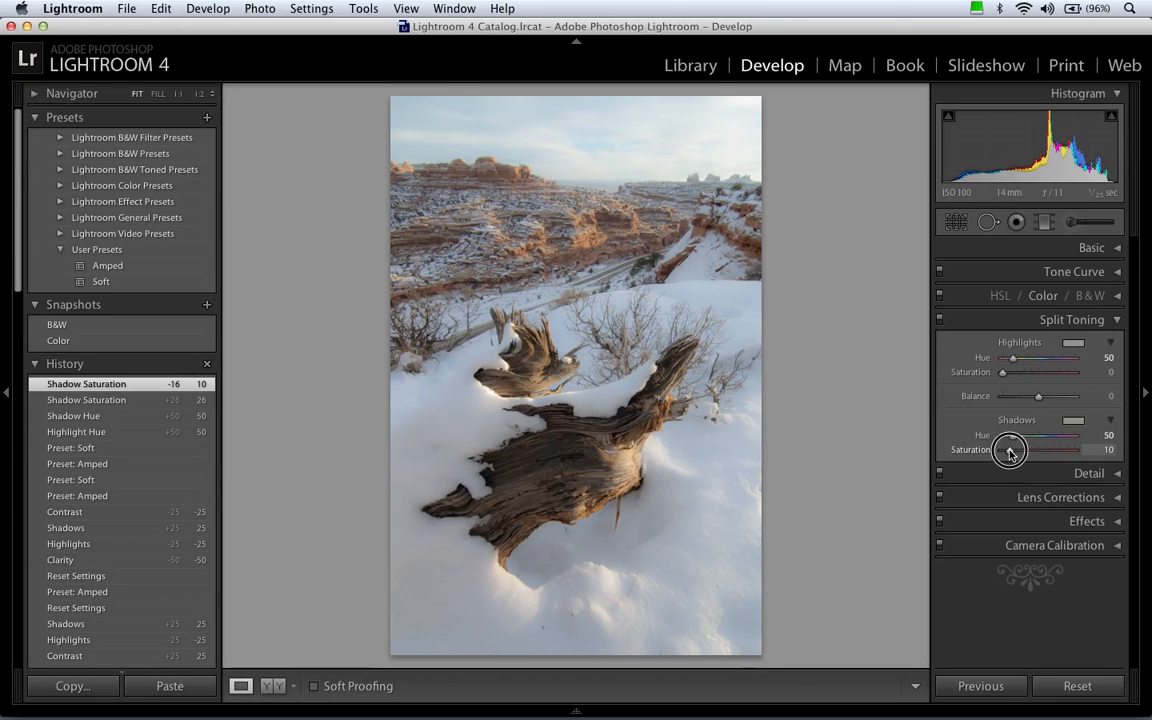
drag(1011, 455, 1058, 450)
drag(1004, 372, 1090, 398)
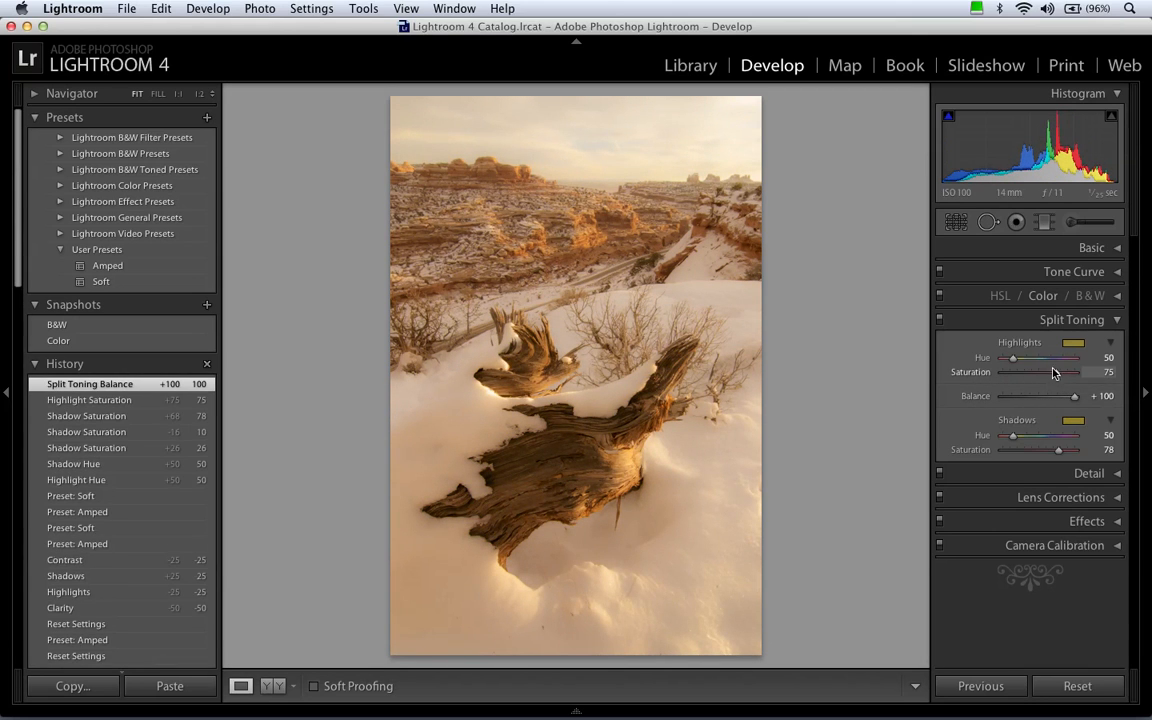
Change the highlights hue to 244 and bring the split toning balance back to 0.
click(1050, 360)
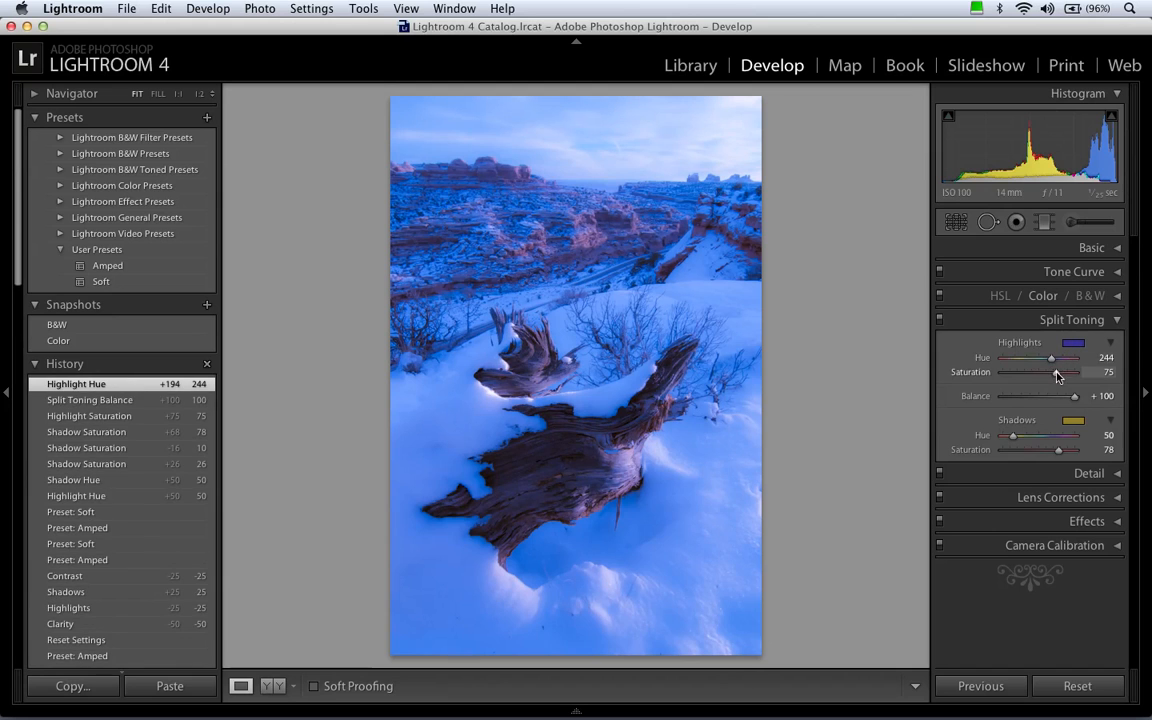
click(1014, 397)
drag(1014, 397, 1038, 402)
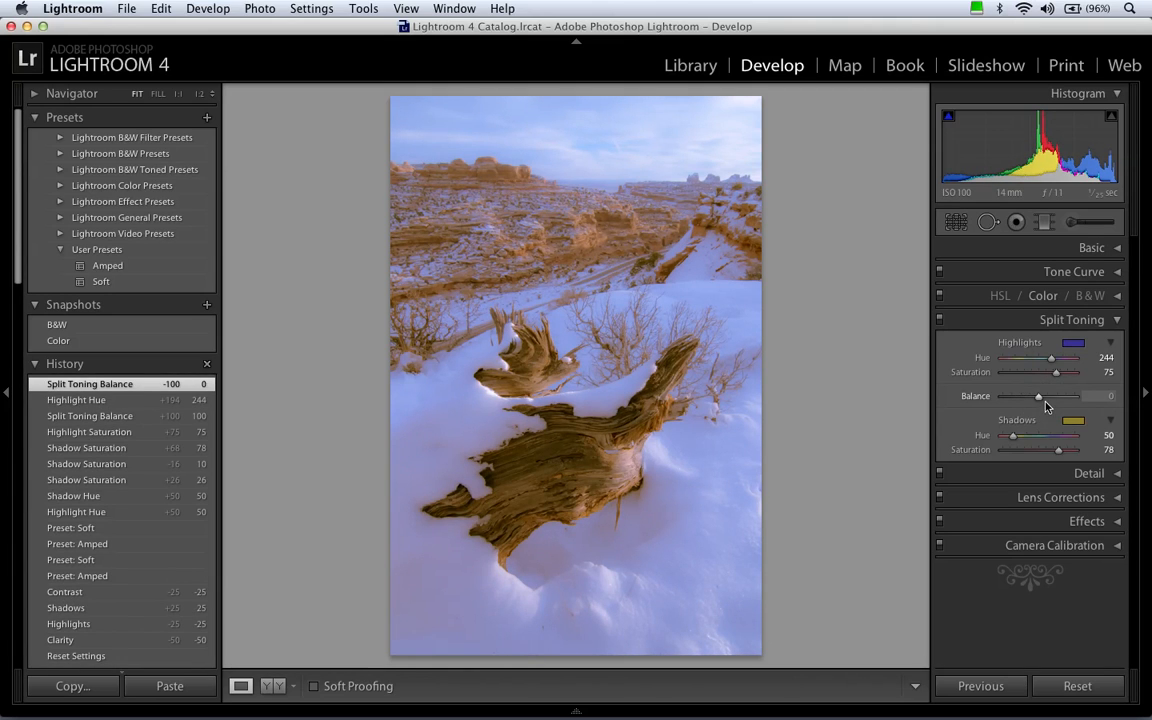
Set the highlights hue to 50 and the shadows hue to 240 for a warm and cool split tone.
click(1095, 358)
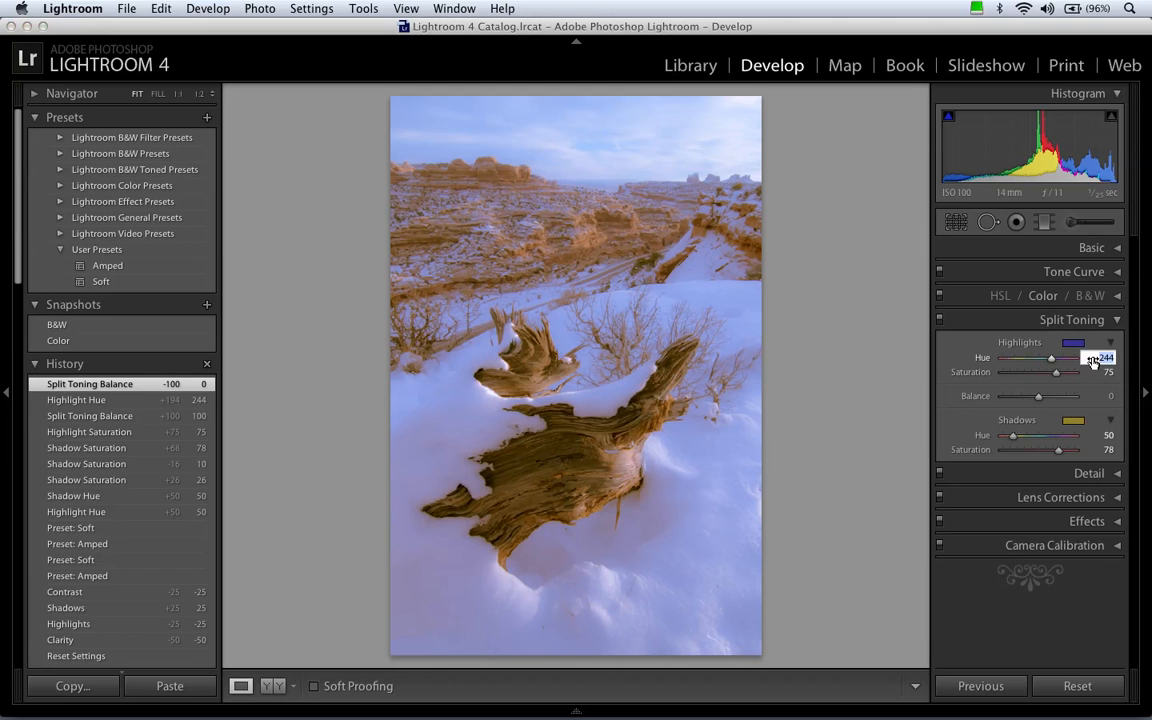
text(50)
key(Tab)
key(Tab)
key(Tab)
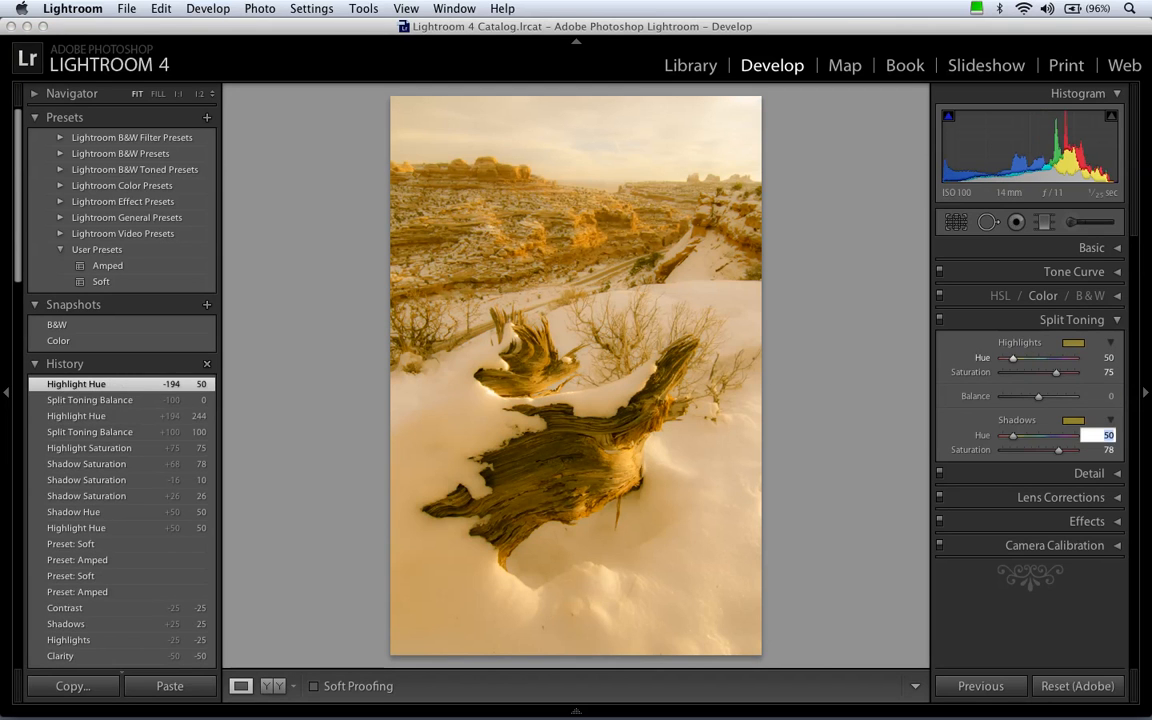
text(250)
key(Return)
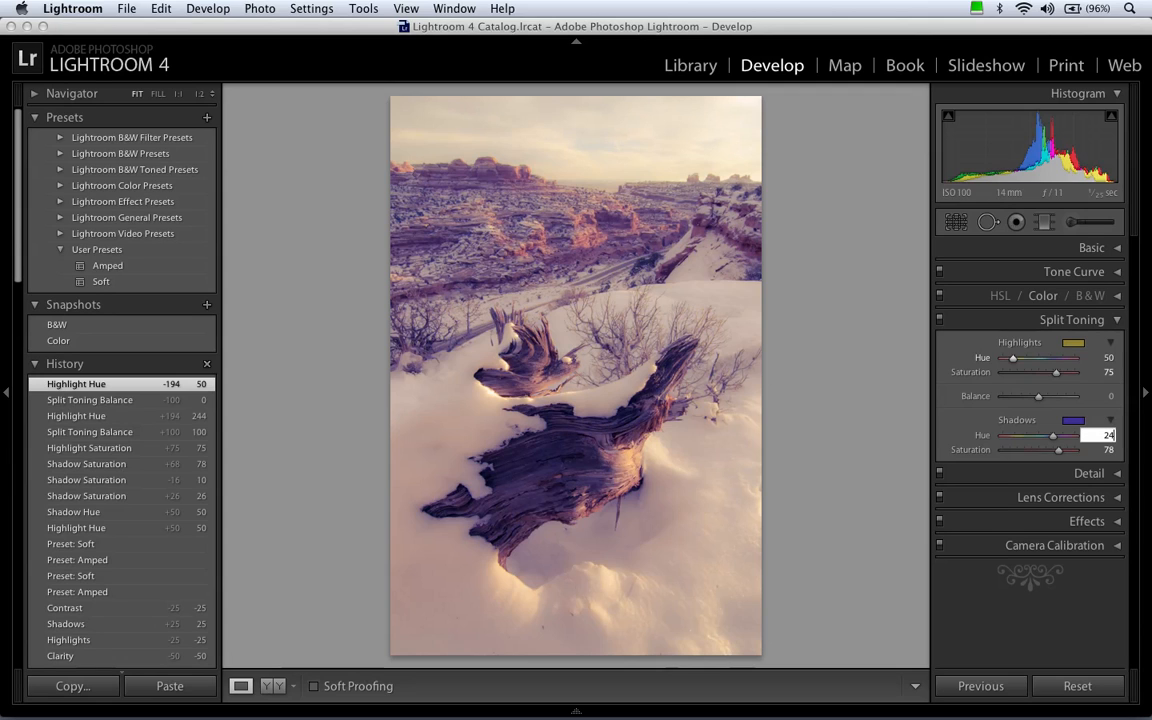
key(Tab)
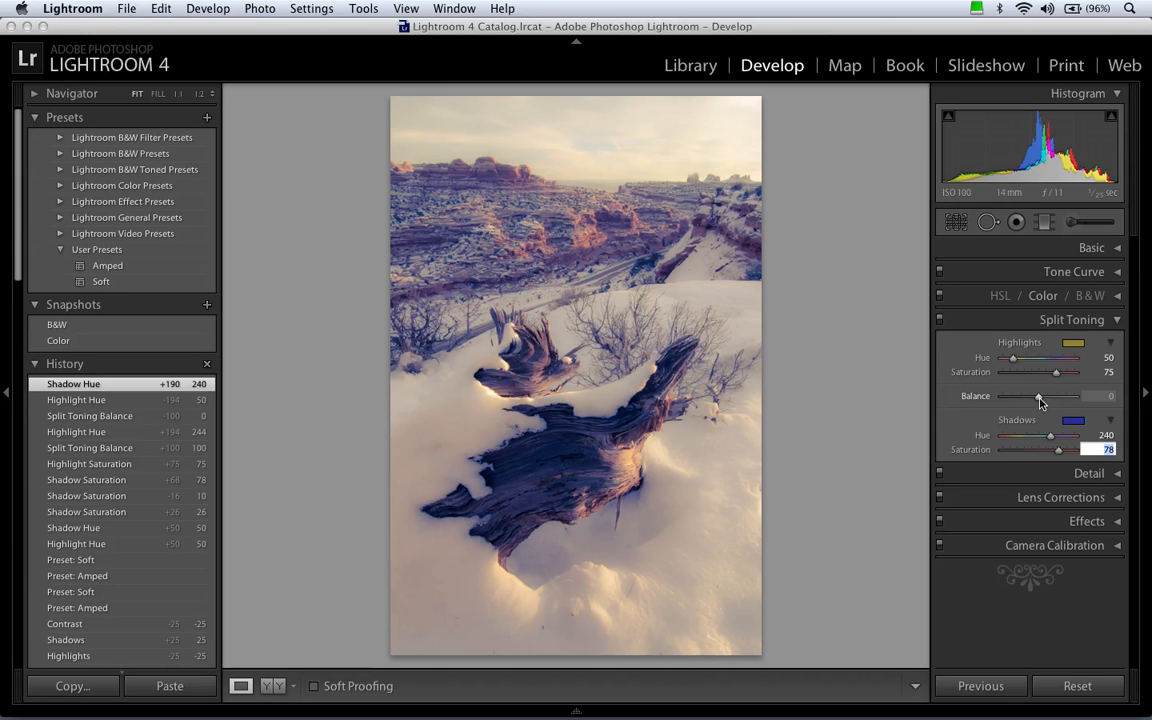
Shift the split toning balance to +43 and raise both highlights and shadows saturation to 100.
drag(1040, 401, 1043, 375)
drag(1052, 450, 1032, 450)
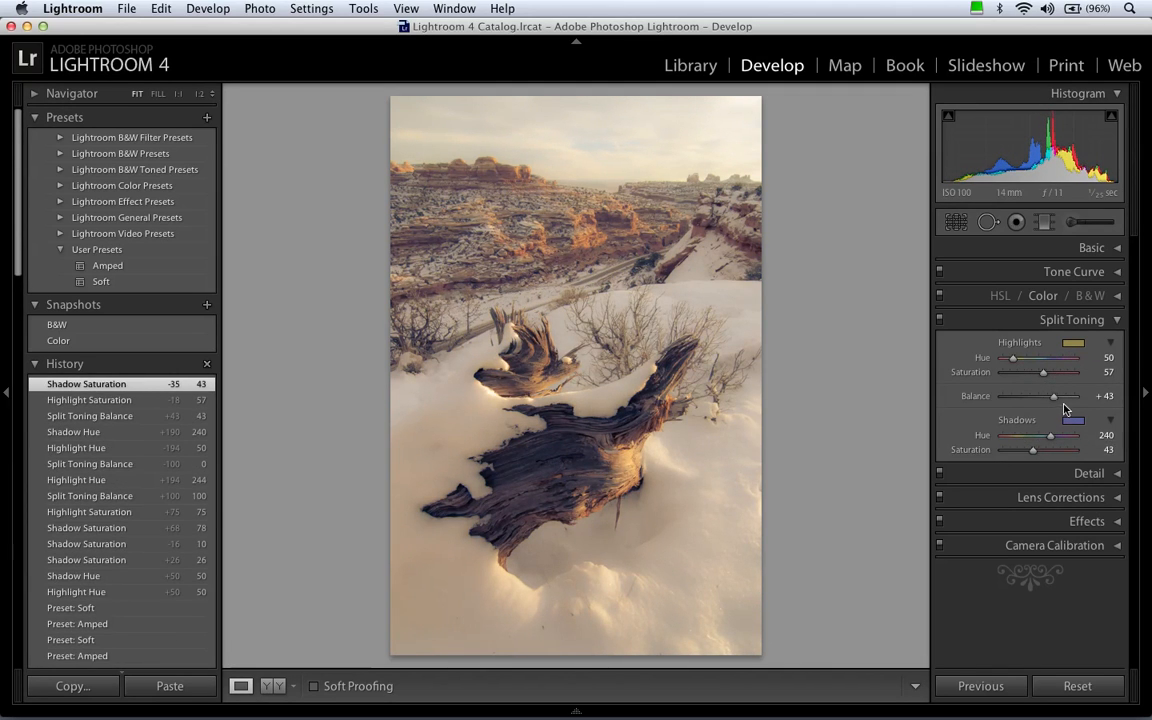
drag(1043, 372, 1106, 368)
drag(1033, 450, 1090, 450)
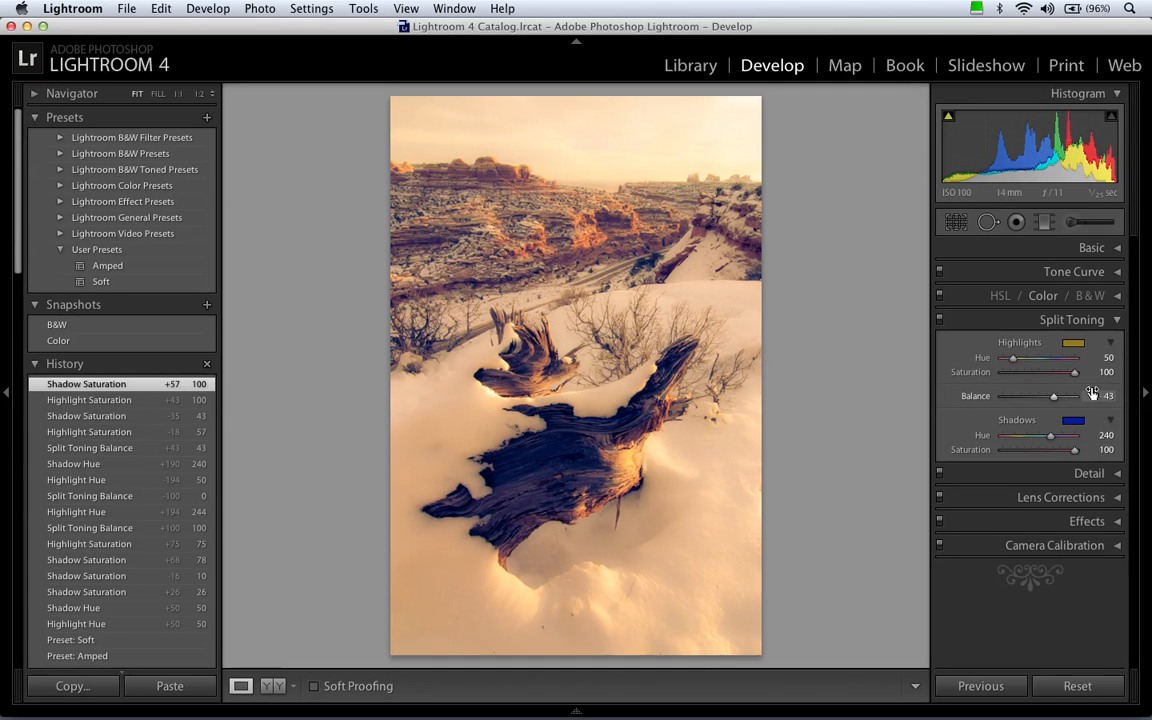
Lower the highlights and shadows saturation to 0 and reset the split toning balance to 0.
drag(1075, 375, 1020, 375)
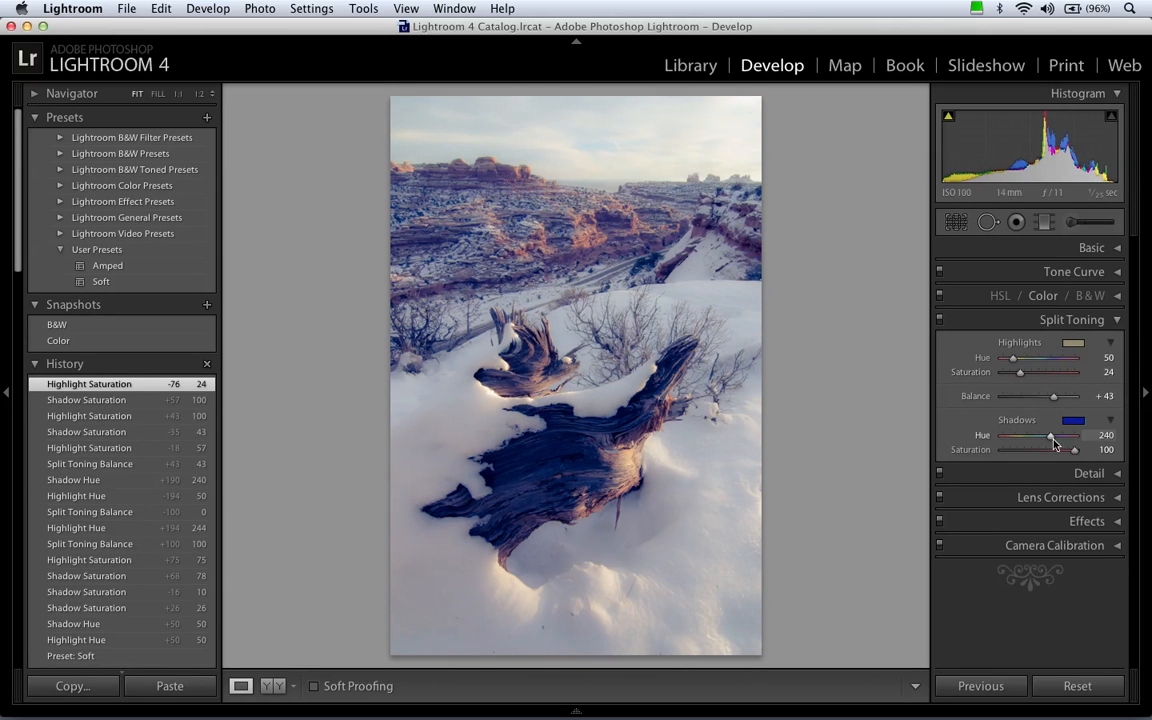
drag(1076, 450, 1025, 455)
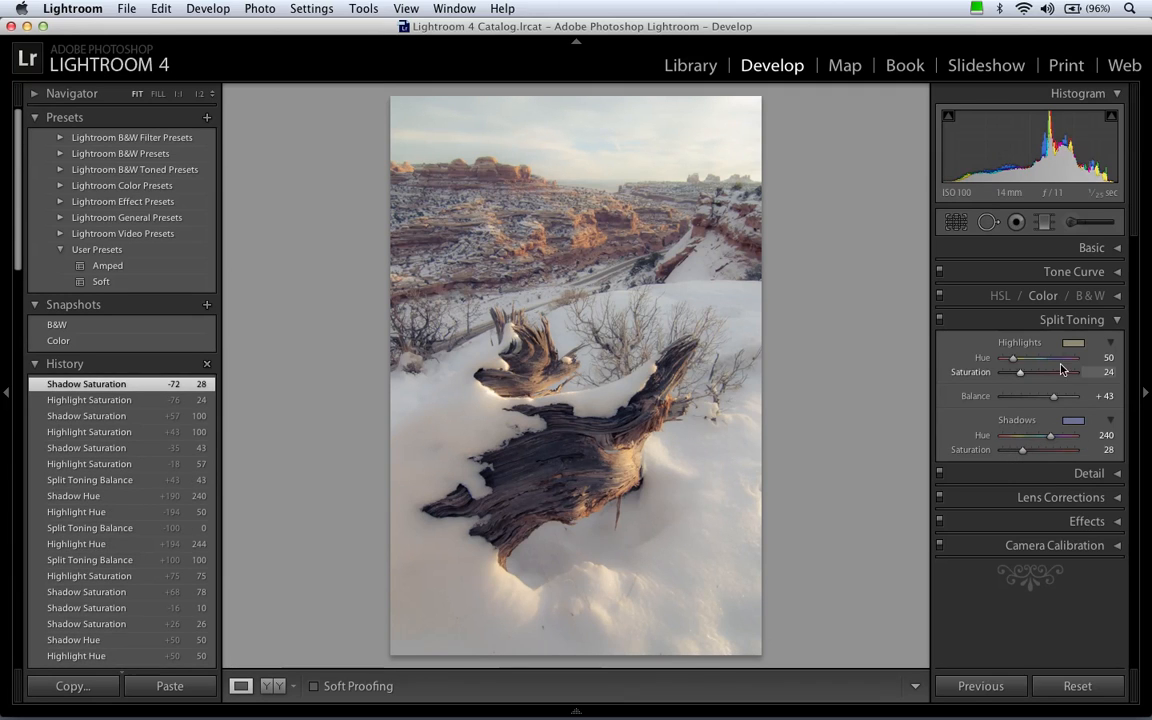
drag(1021, 374, 998, 375)
drag(1023, 452, 990, 452)
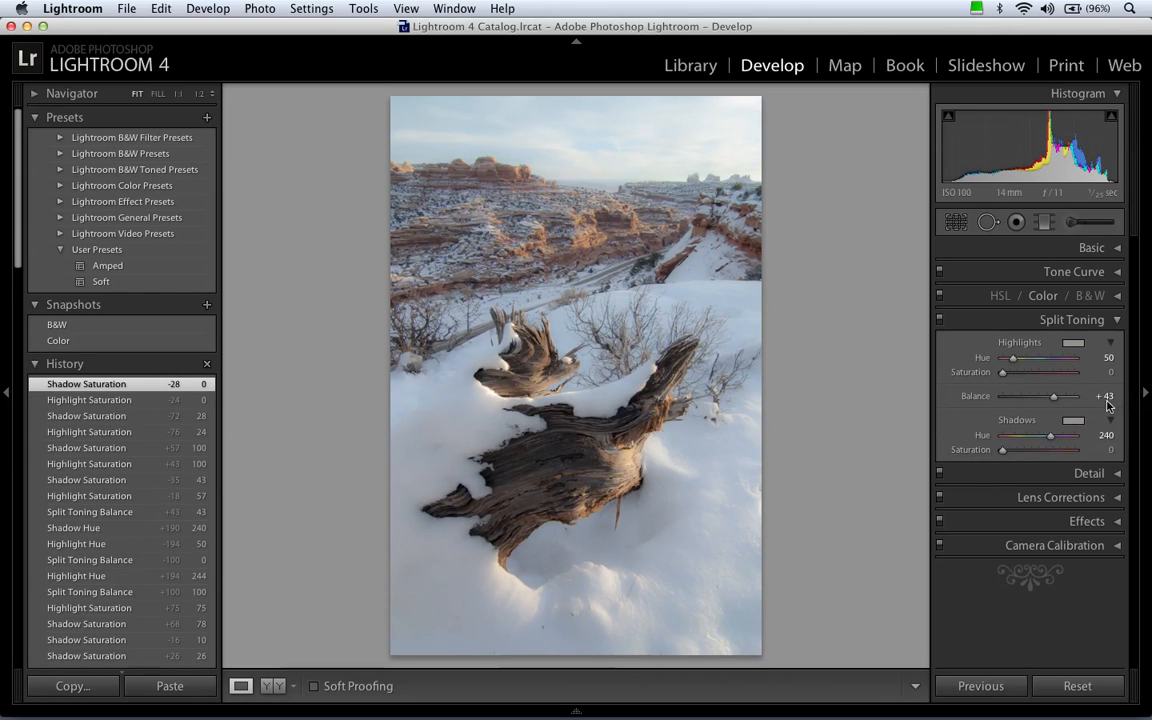
click(1104, 396)
text(0)
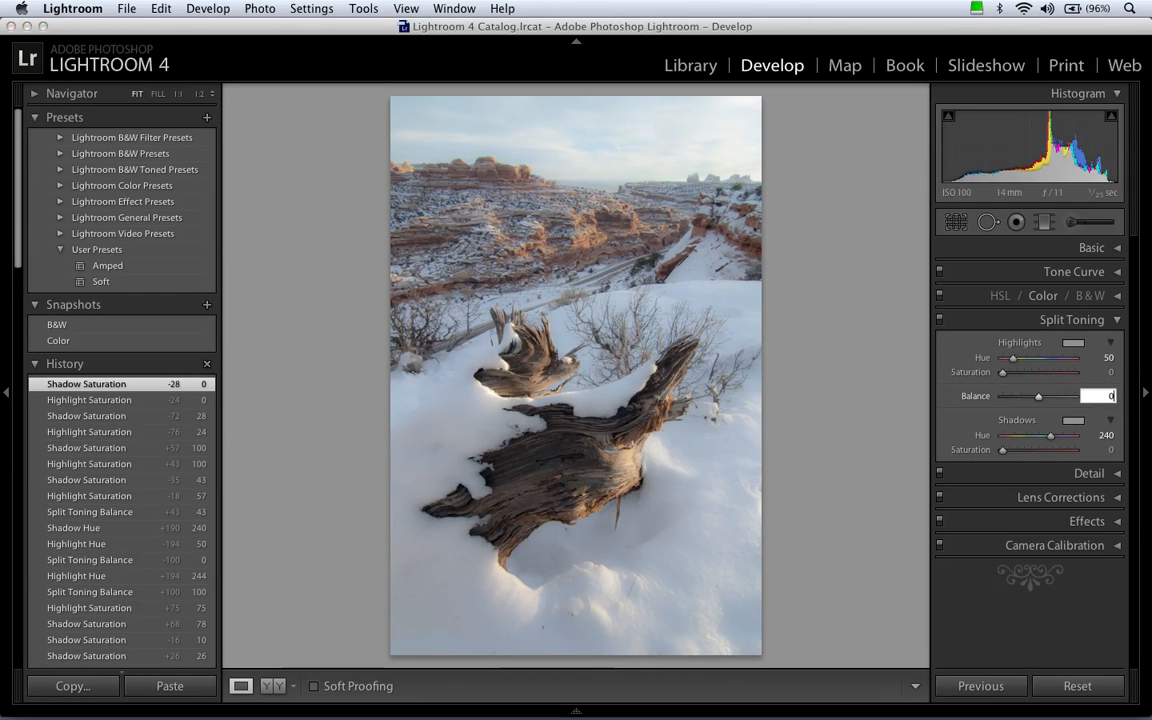
key(Tab)
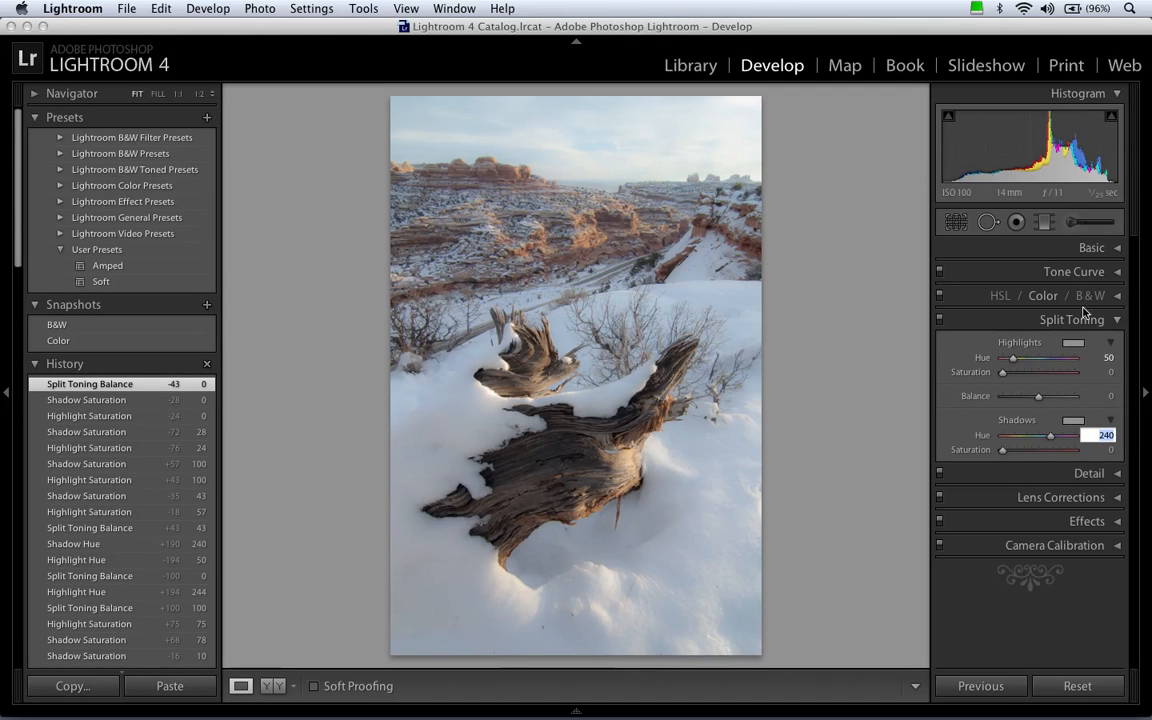
Convert the photo to black and white and look through the Lightroom B&W Toned Presets.
click(1088, 298)
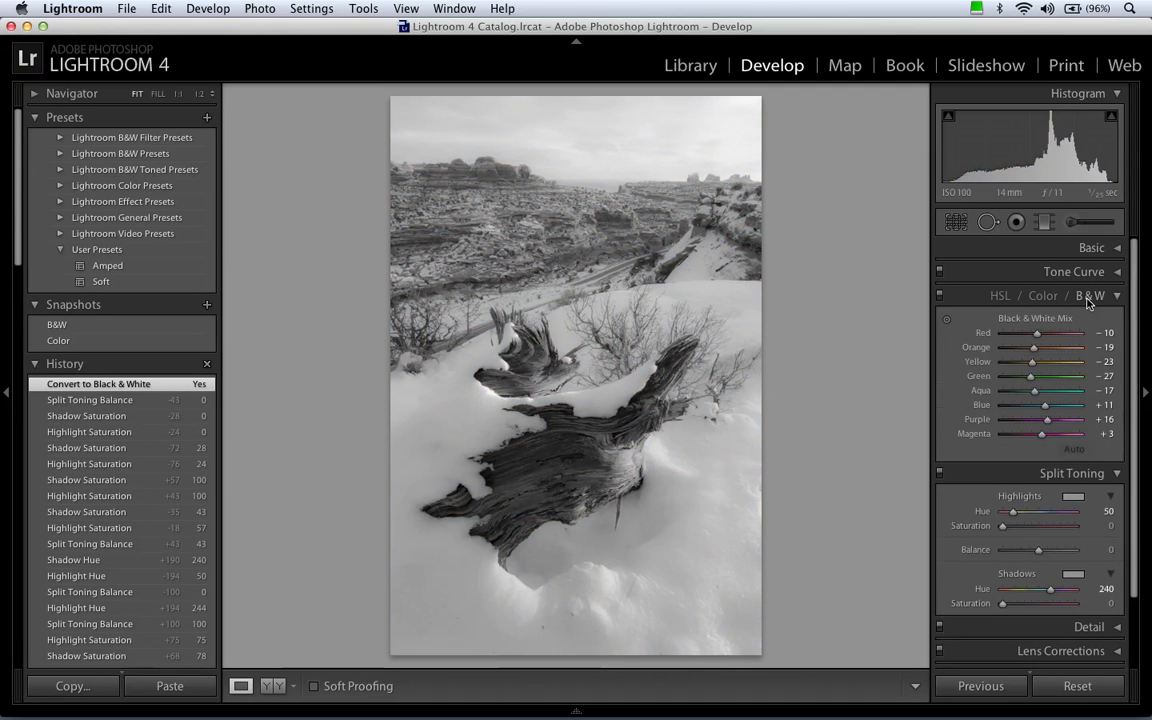
click(1088, 298)
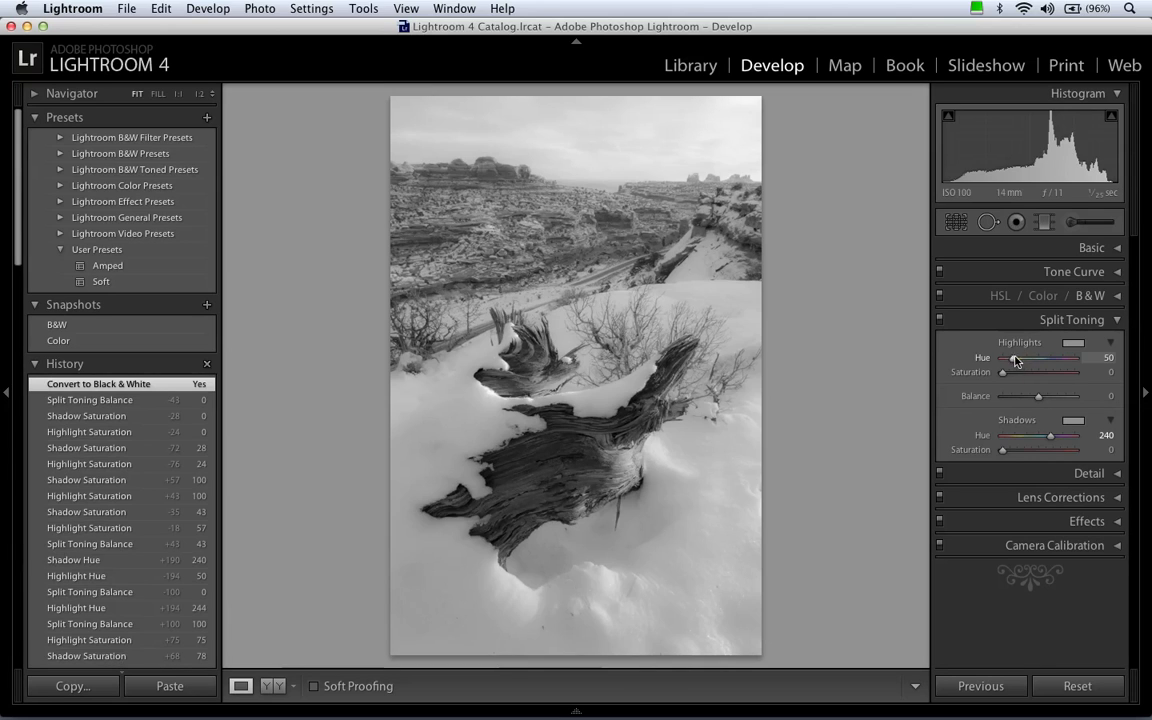
click(60, 169)
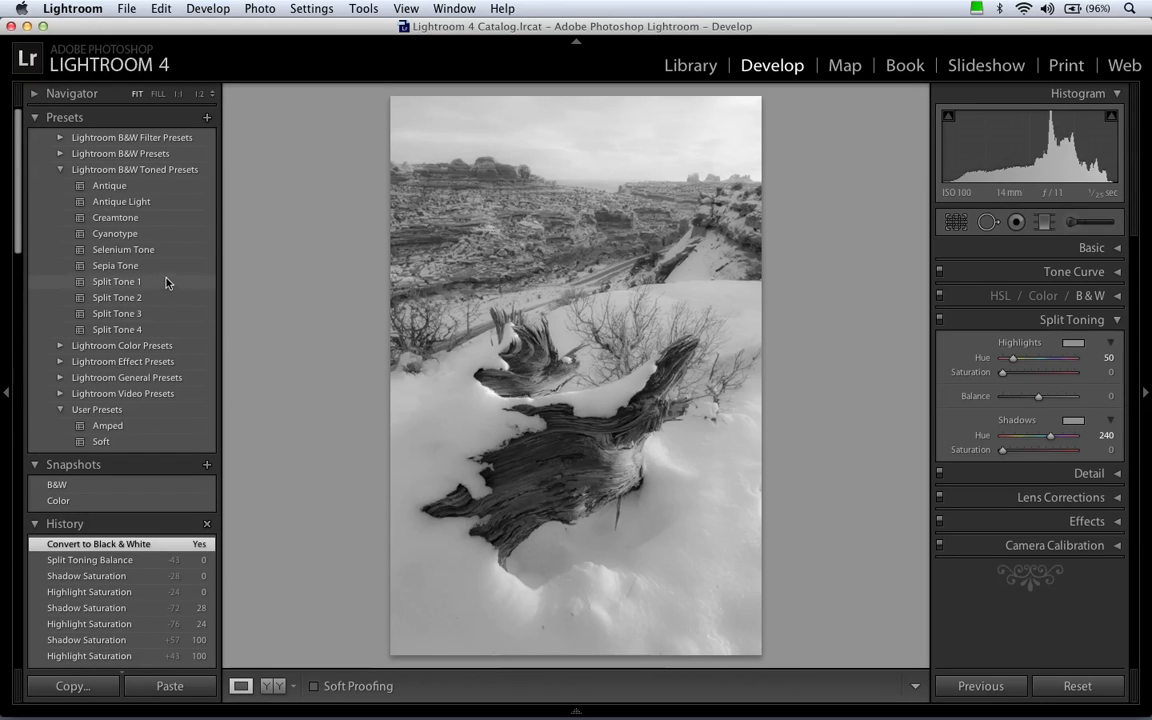
click(60, 170)
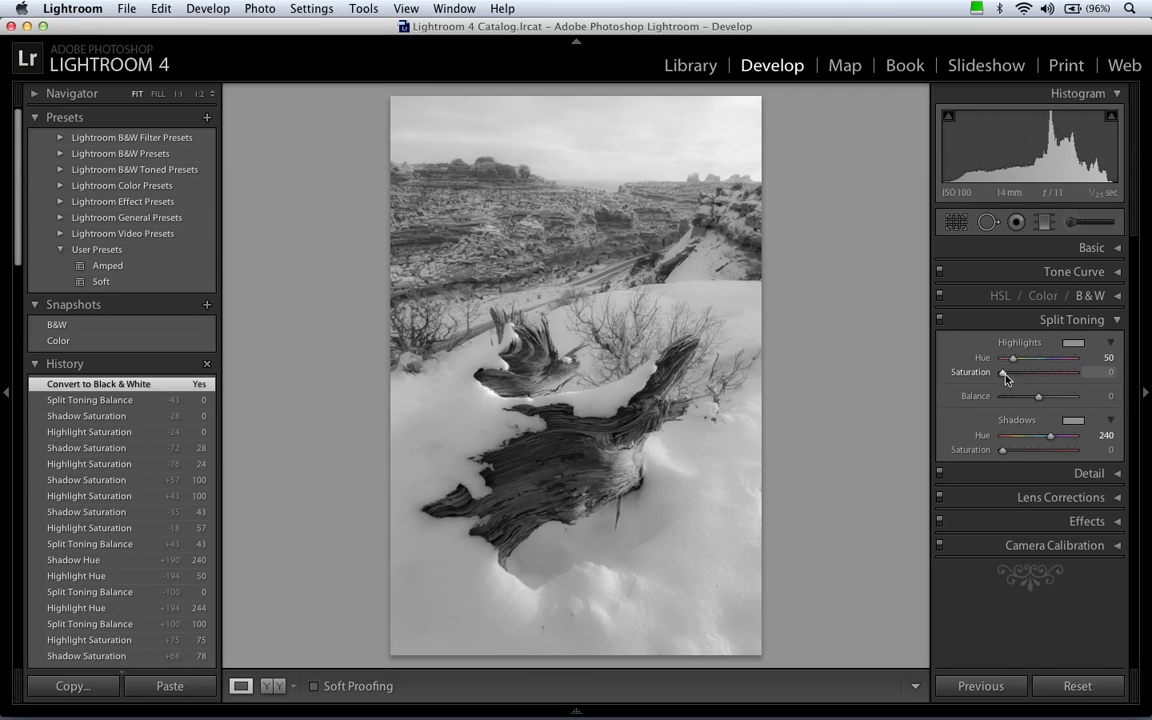
Tone the black-and-white photo with highlights saturation 18, shadows saturation 13 and shadows hue 50.
drag(1002, 372, 1016, 377)
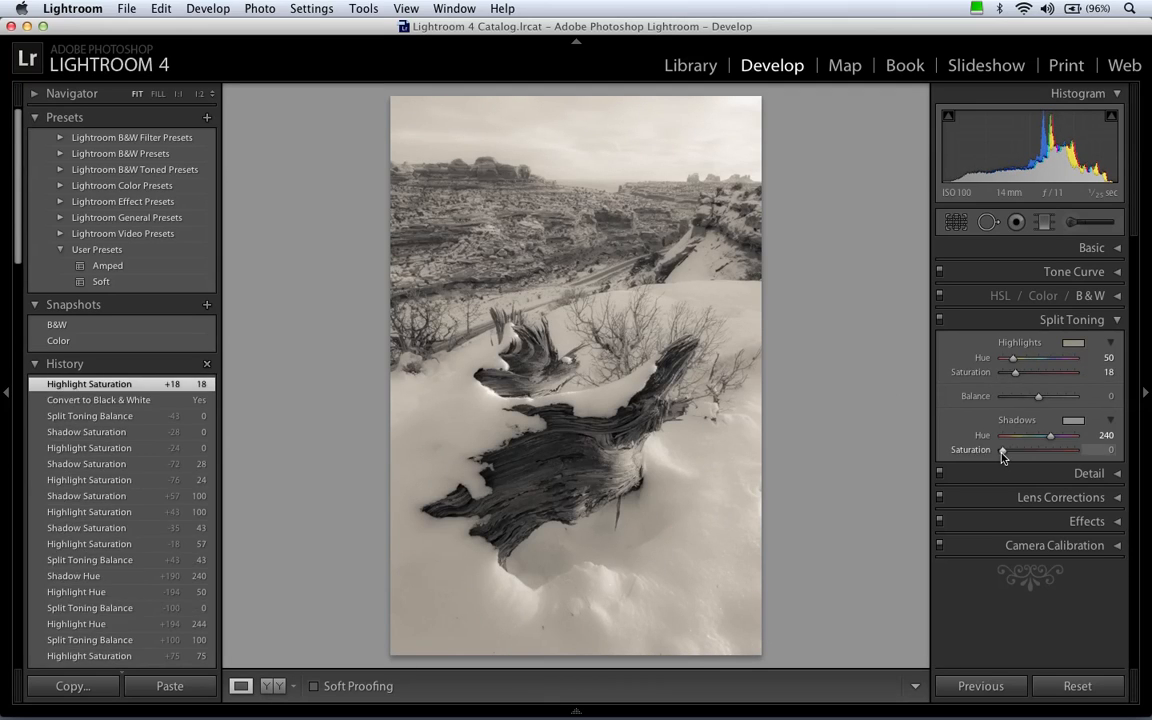
drag(1002, 450, 1012, 450)
click(1094, 437)
text(50)
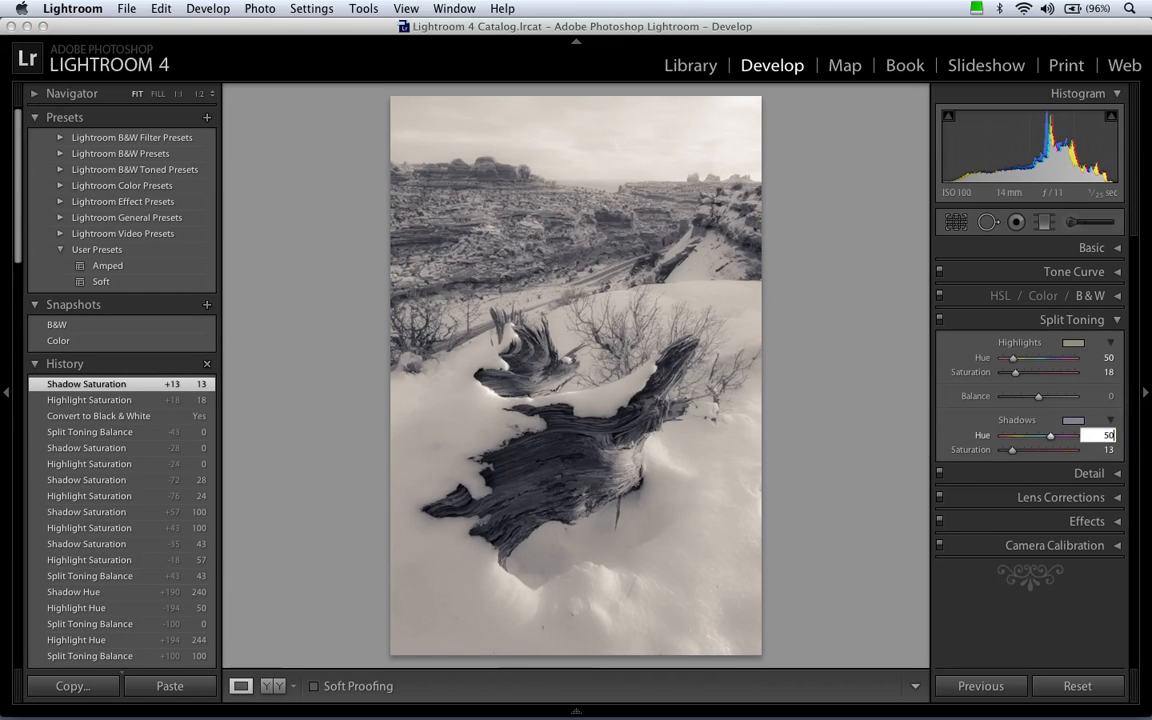
key(Tab)
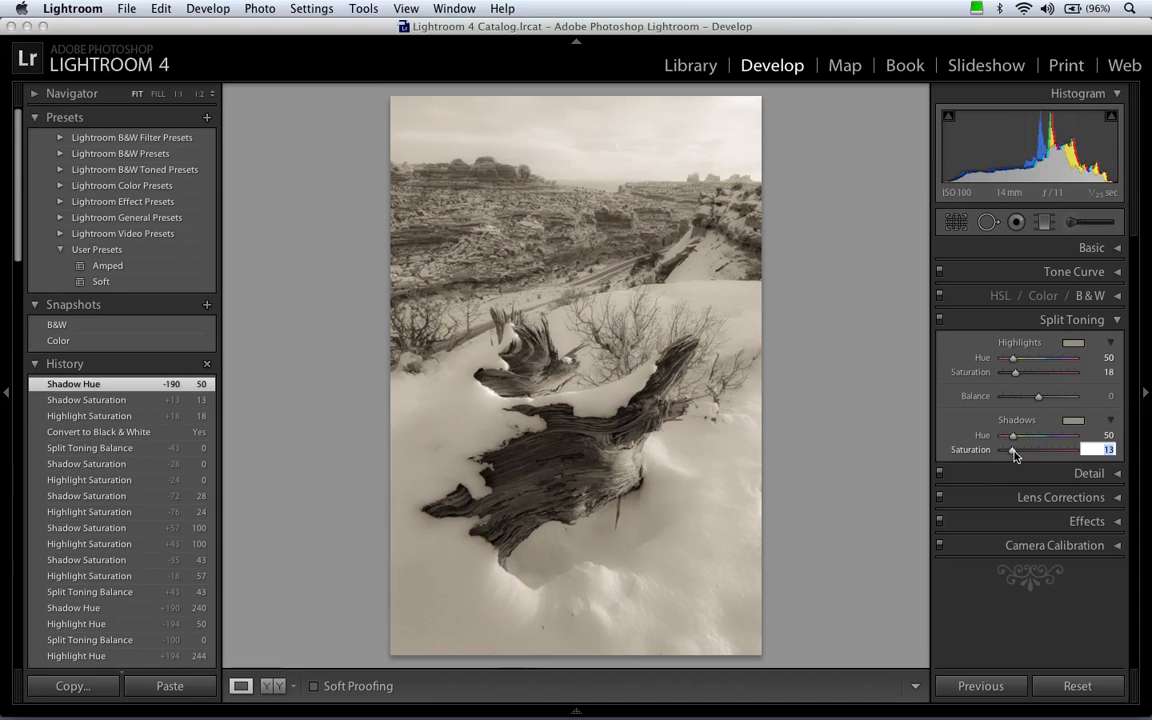
Set the shadows saturation to 30, the highlights saturation to 21 and the split toning balance to +52.
drag(1012, 450, 1025, 456)
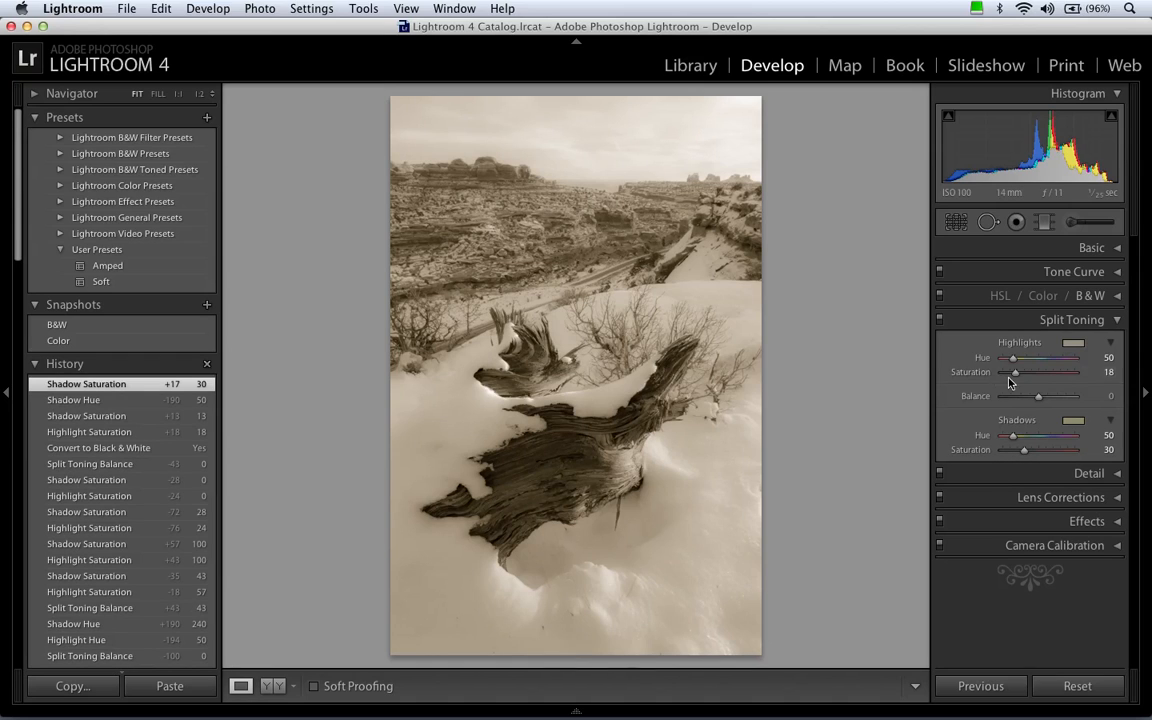
drag(1015, 372, 1019, 374)
drag(1018, 374, 1018, 373)
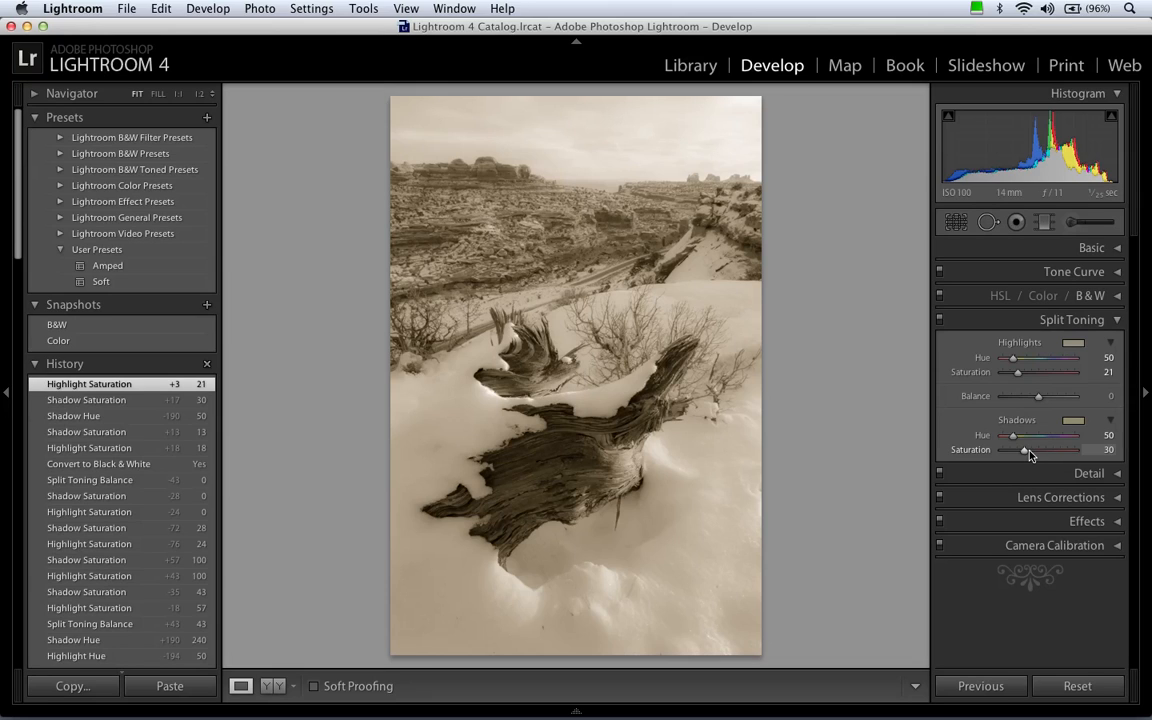
drag(1039, 397, 1058, 400)
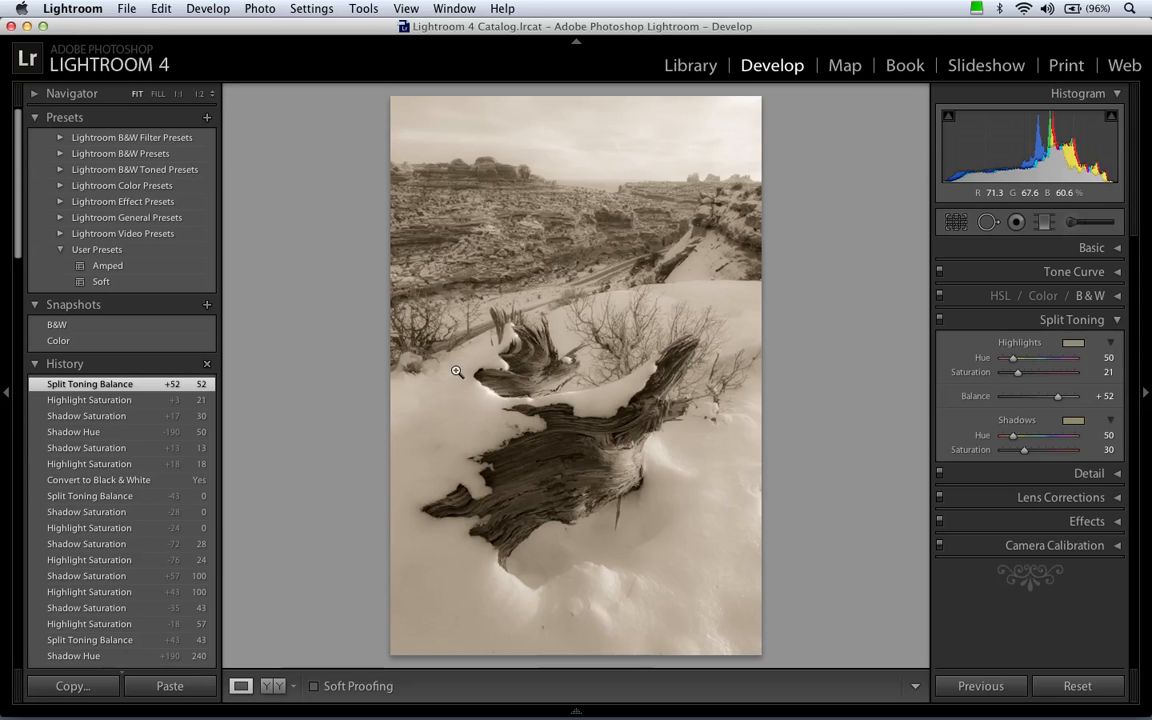
Raise both the highlights and shadows saturation of the sepia tone to 100.
drag(1018, 372, 1103, 377)
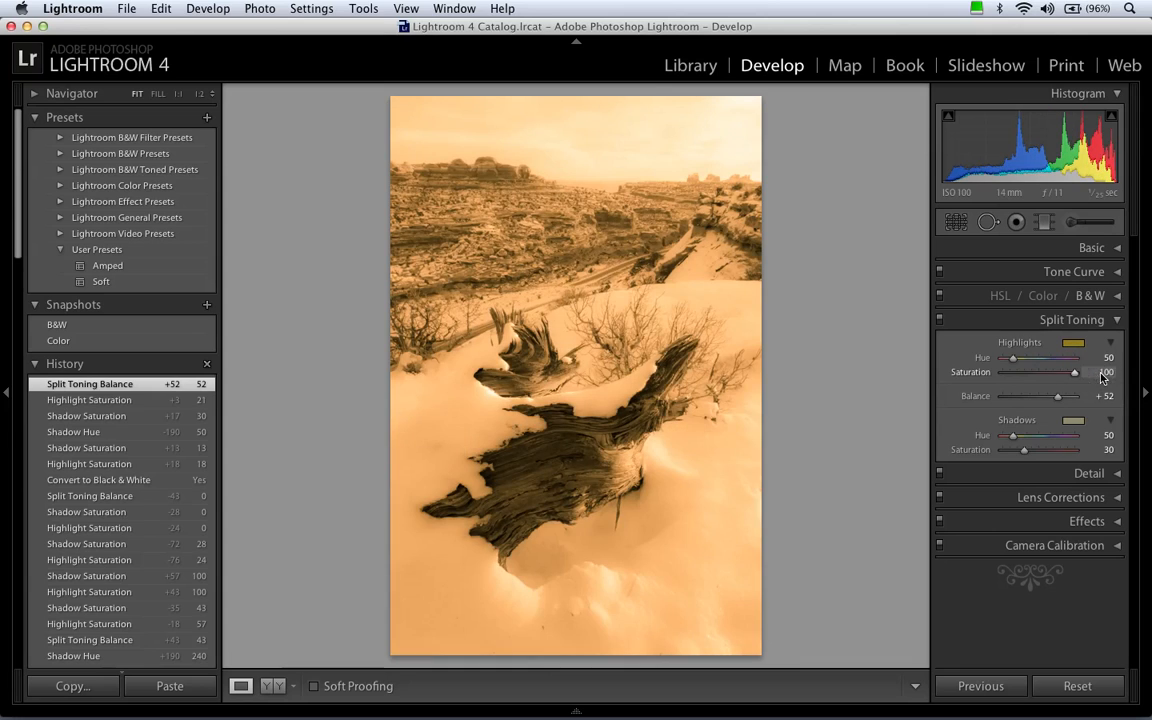
drag(1024, 449, 1100, 450)
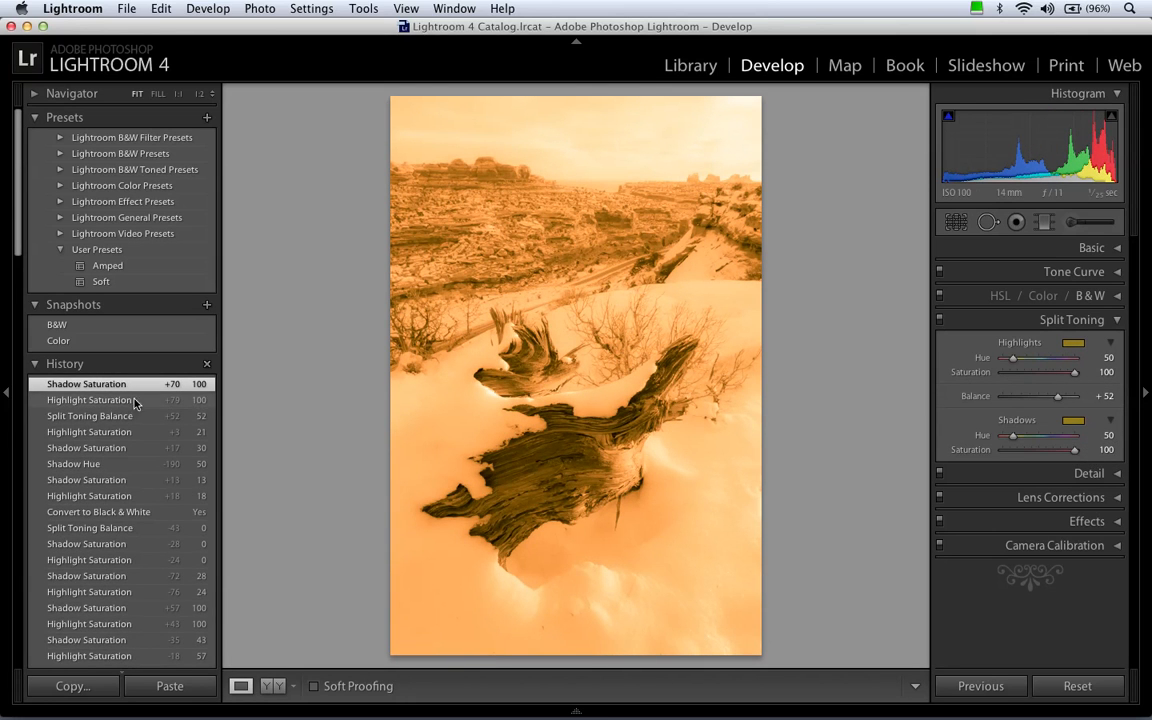
Return the photo to the Split Toning Balance +52 history state and save it as a snapshot named Antique.
click(100, 416)
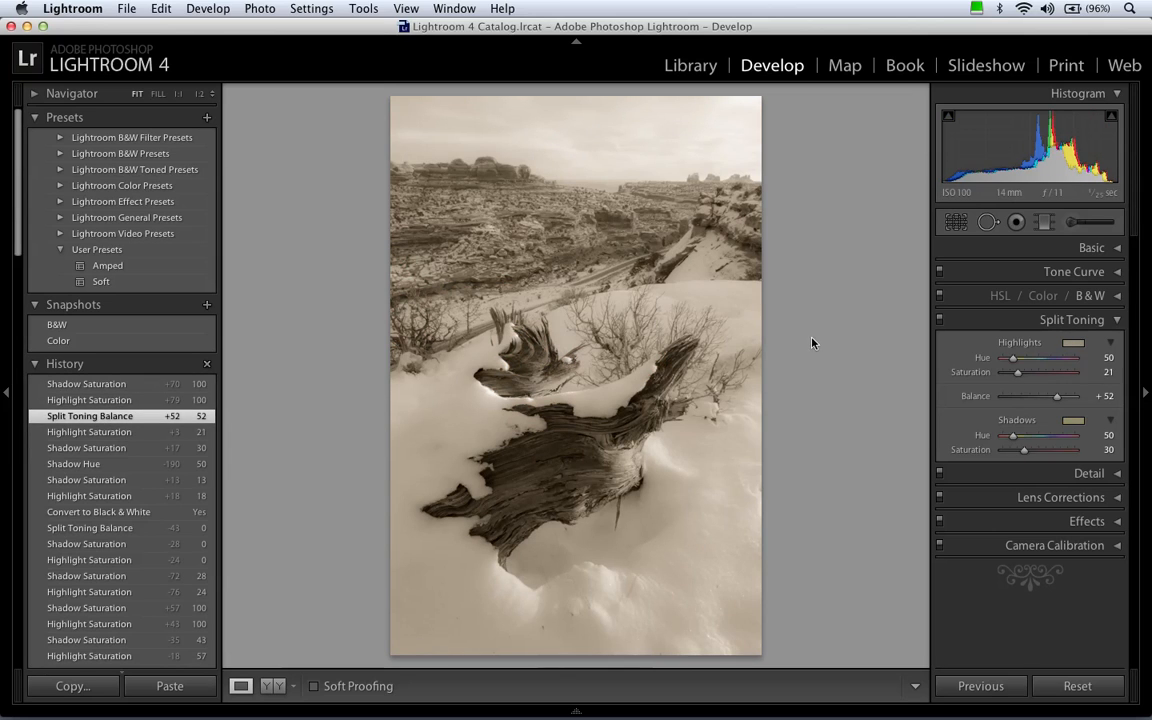
click(207, 304)
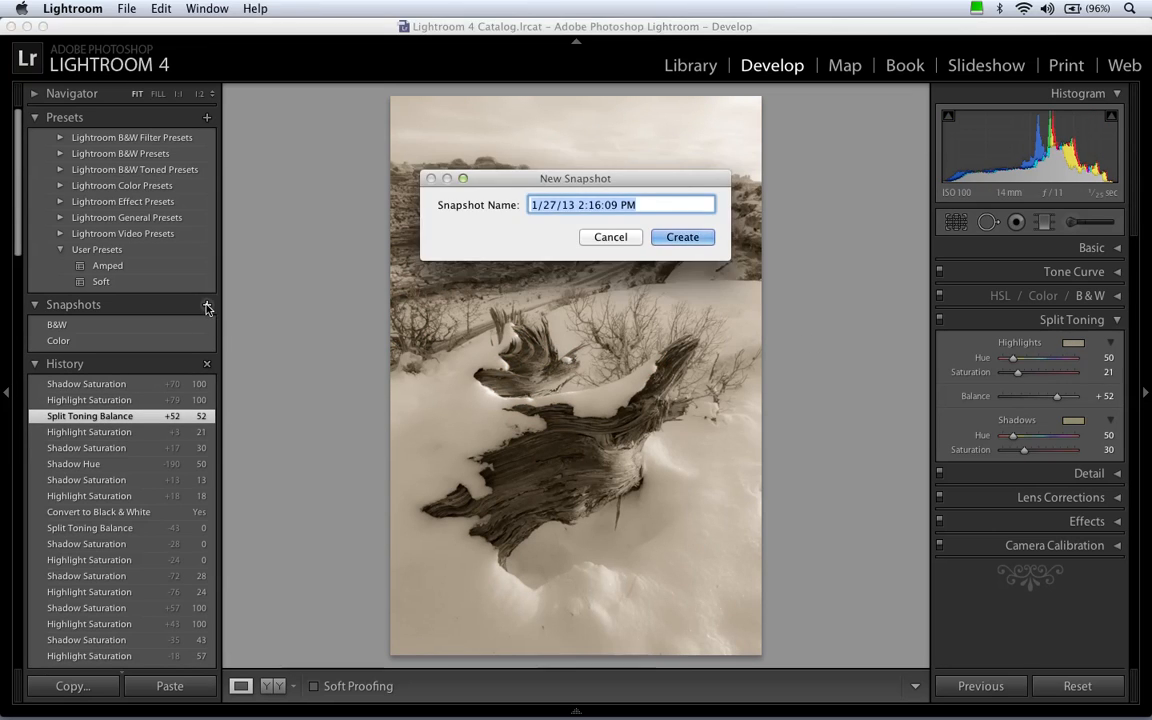
text(Antique)
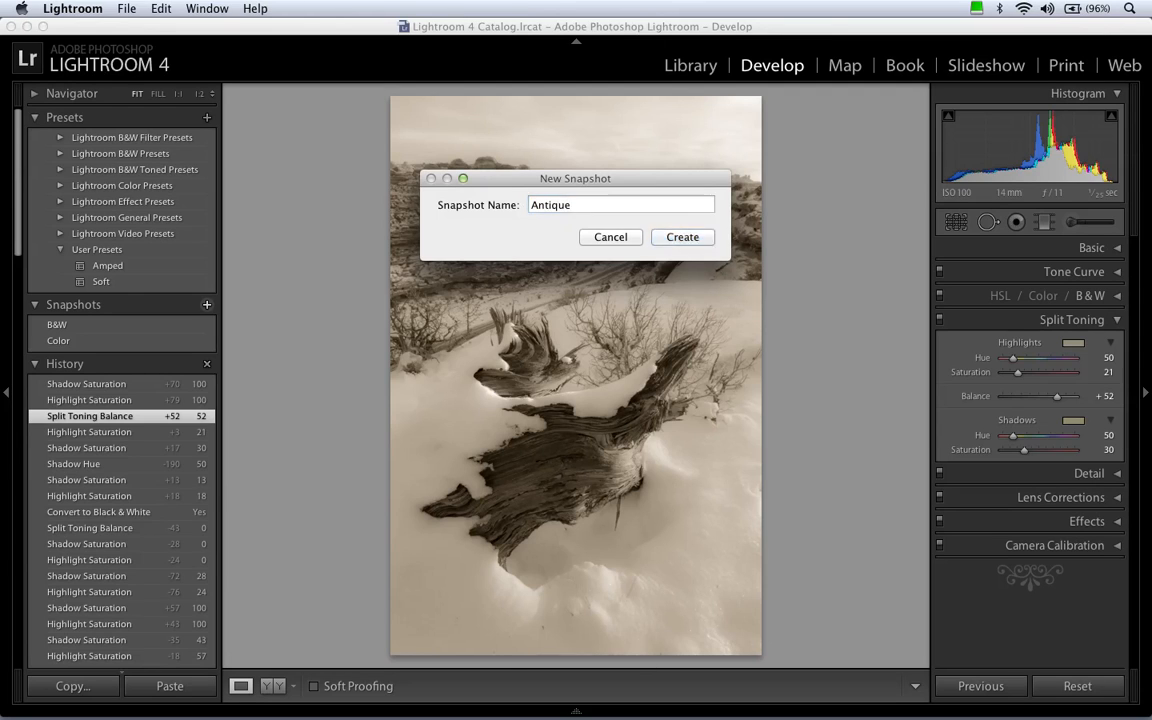
key(Return)
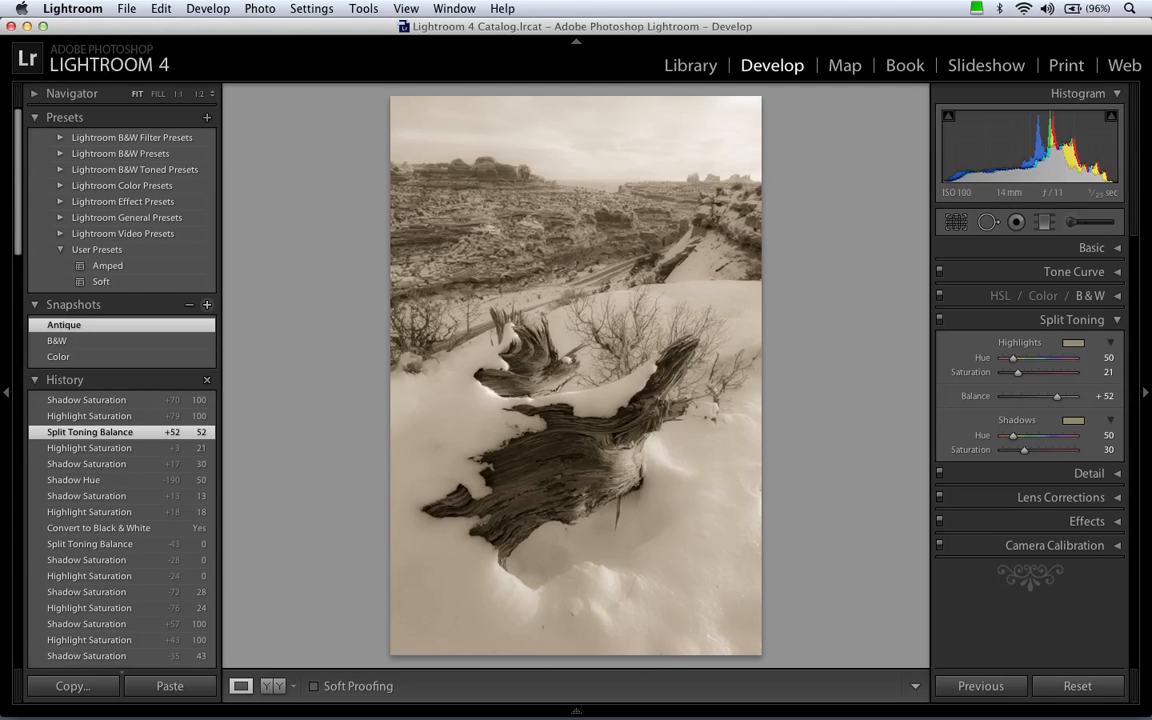
Open the Detail settings in place of Split Toning and view the photo at 1:1 with the presets and history area hidden.
click(1069, 322)
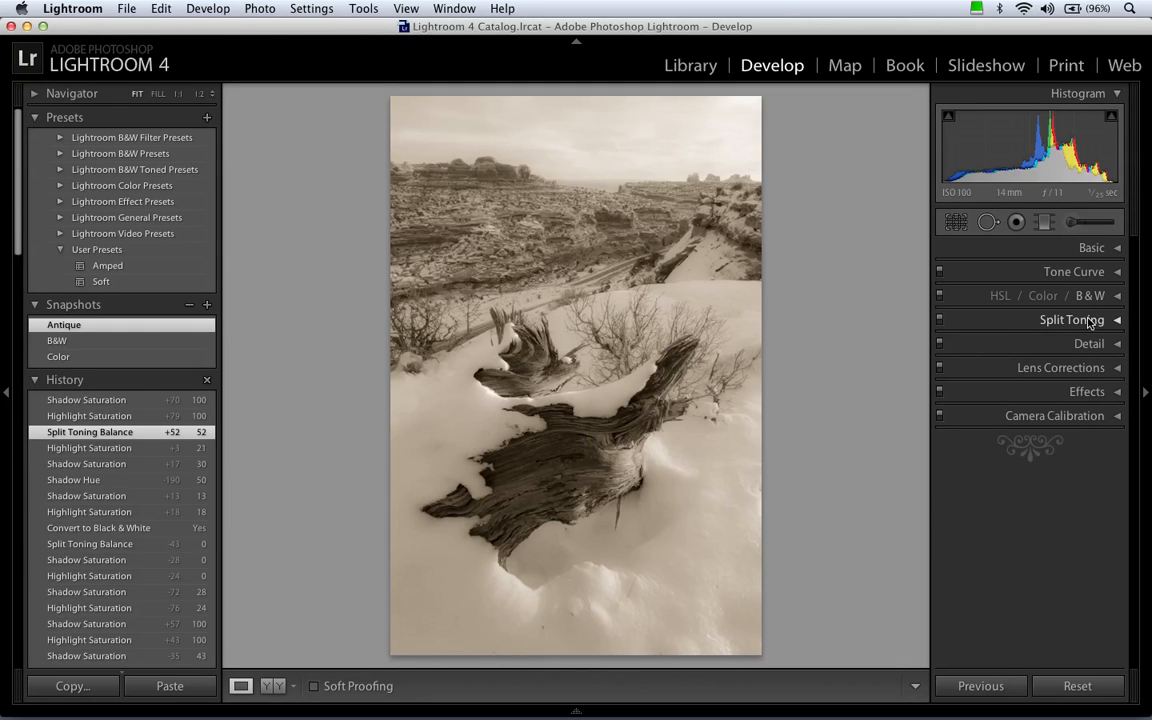
click(1090, 344)
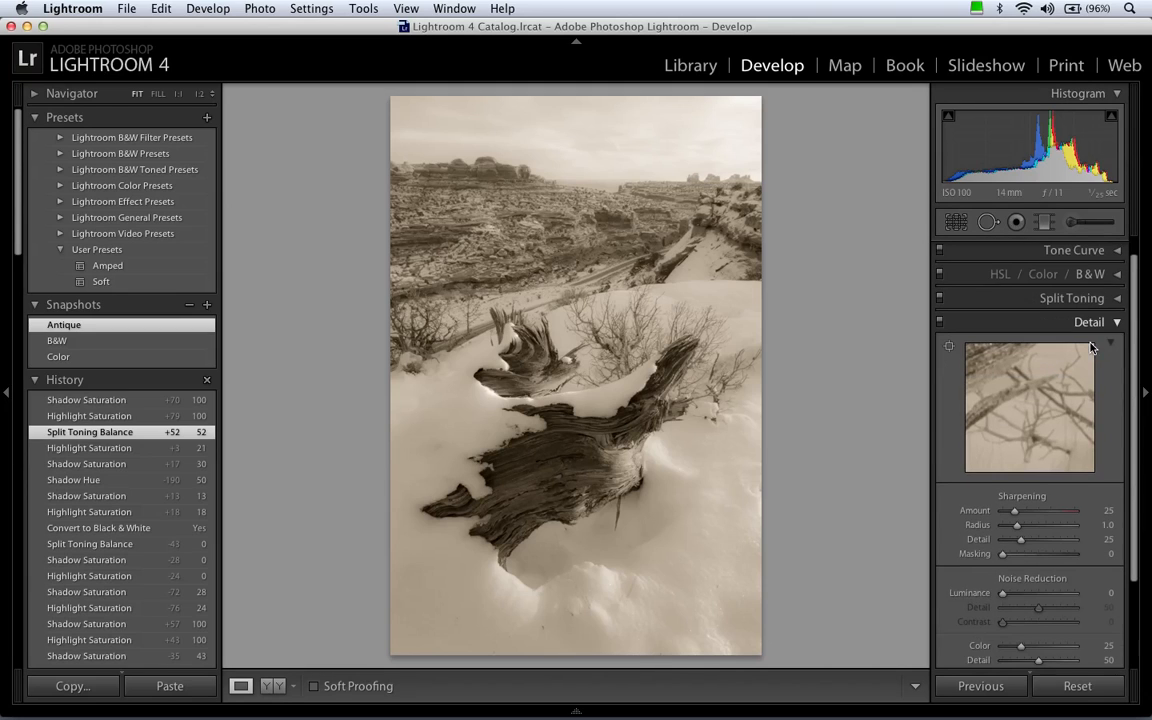
drag(1137, 332, 1127, 372)
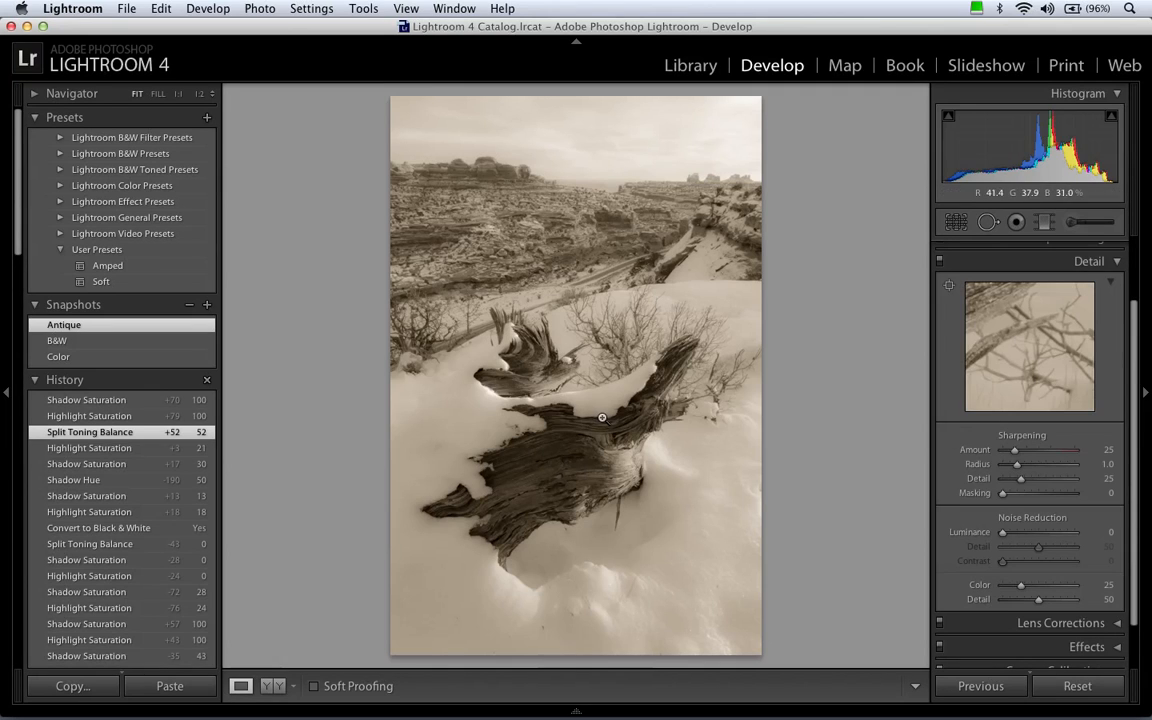
click(179, 95)
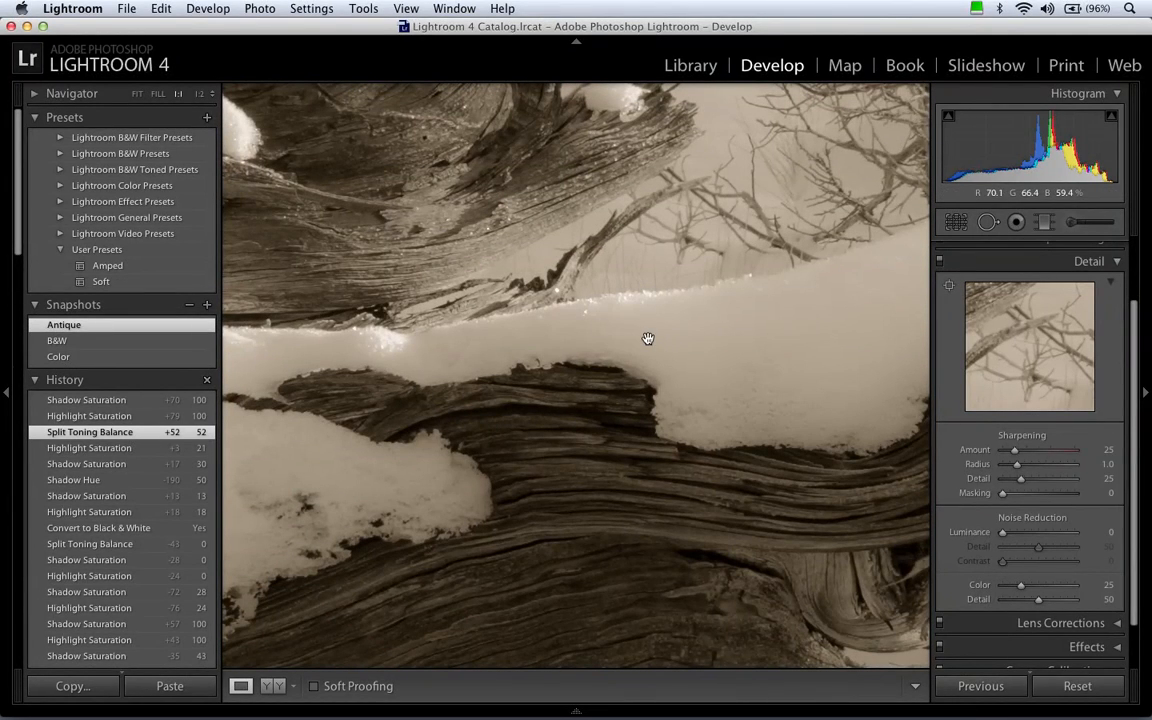
click(211, 94)
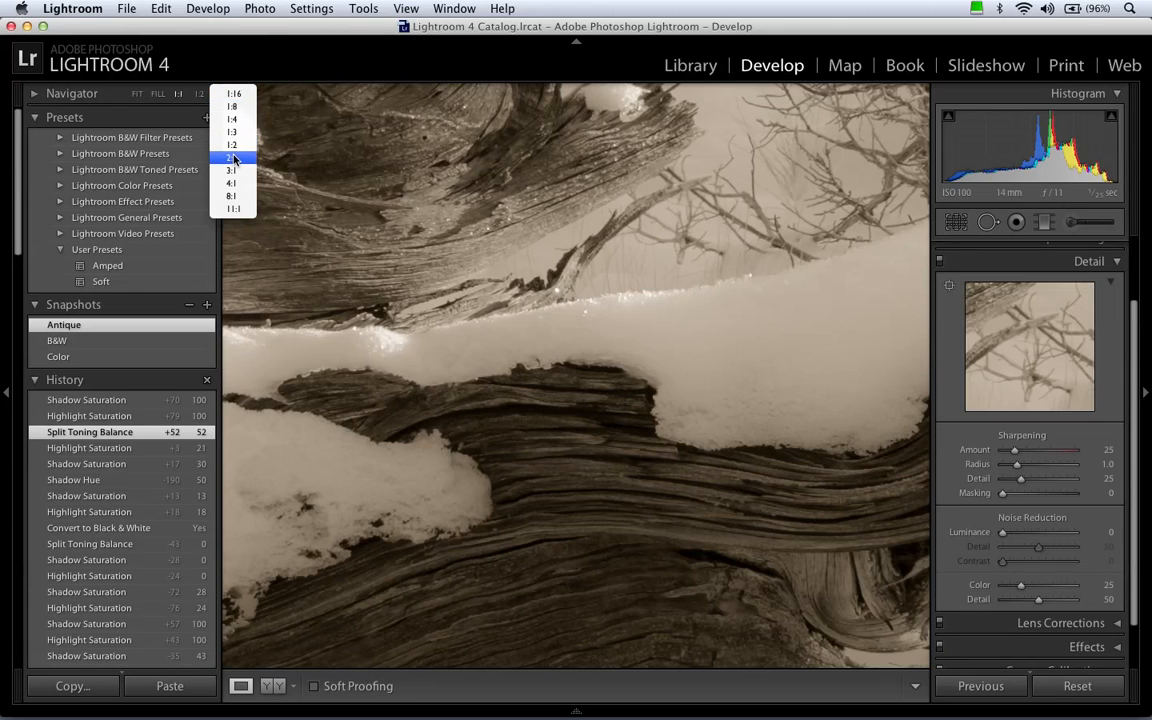
click(252, 38)
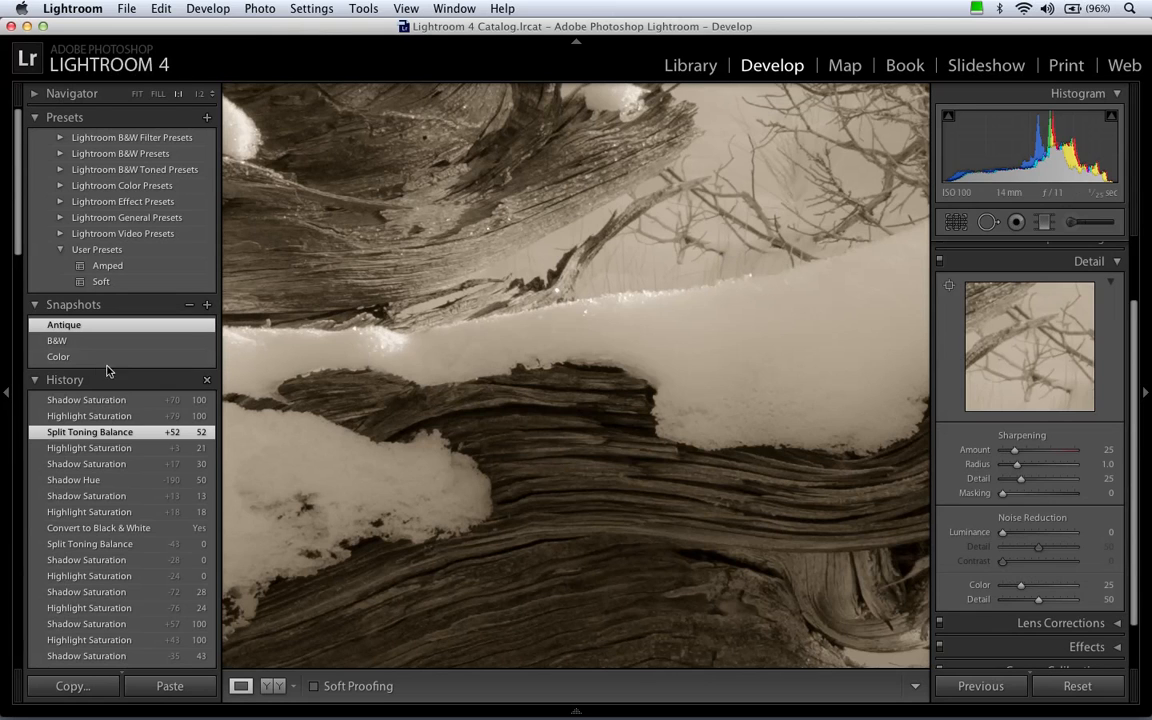
click(7, 393)
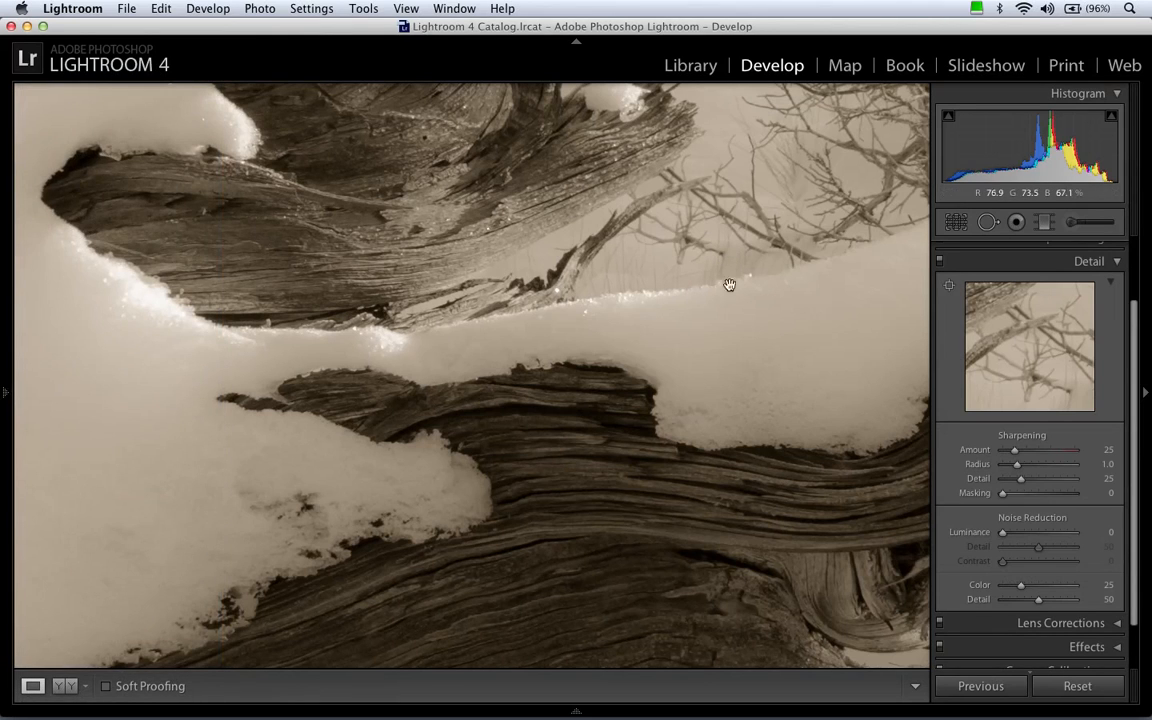
drag(698, 225, 652, 378)
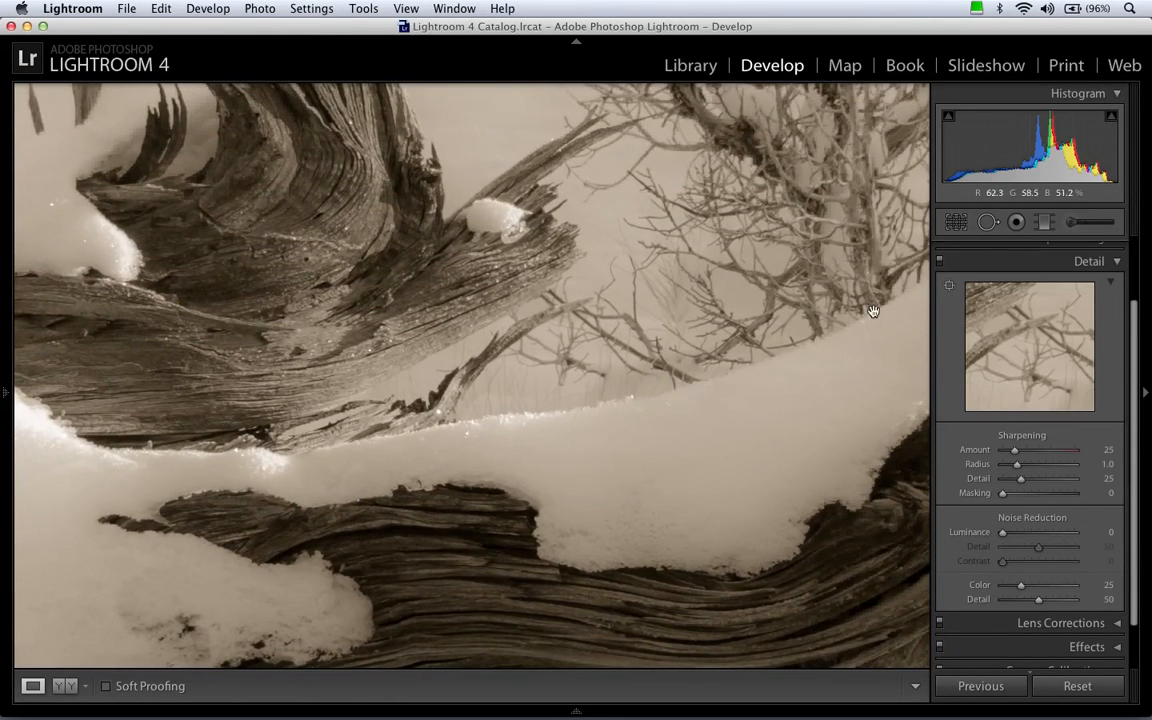
Reposition the small Detail preview on the branches and compare it at 2:1 and 1:1 magnification.
drag(1046, 353, 1024, 332)
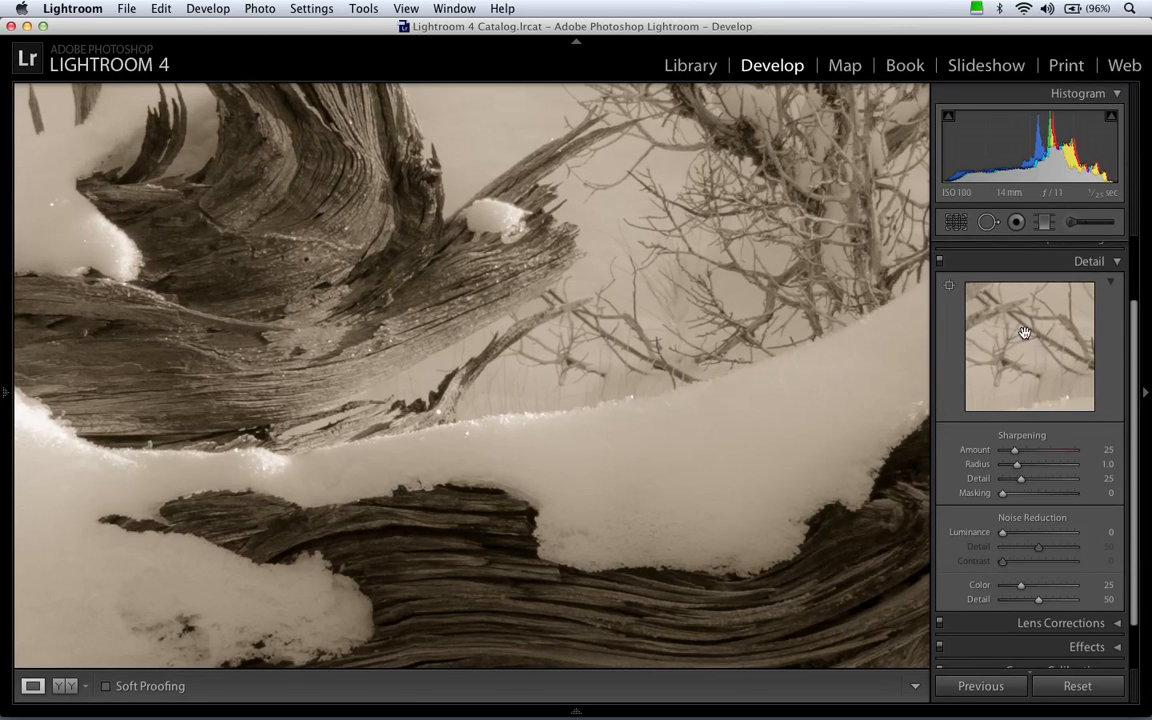
right_click(1024, 332)
click(1045, 355)
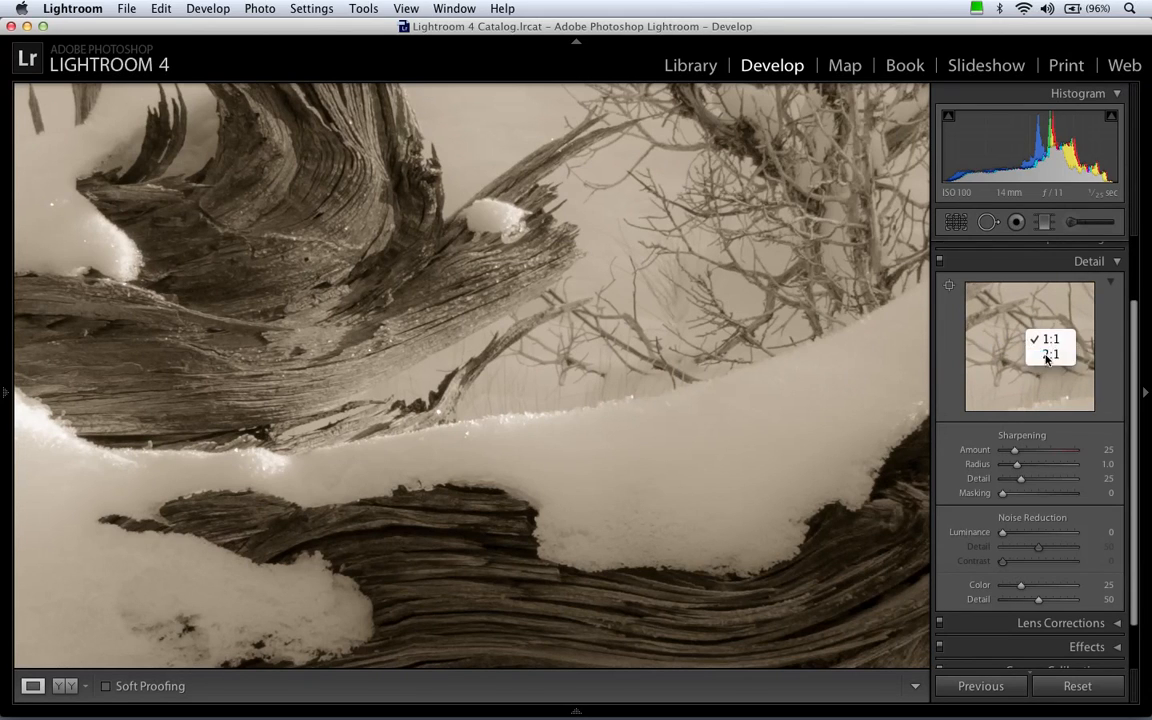
right_click(1027, 335)
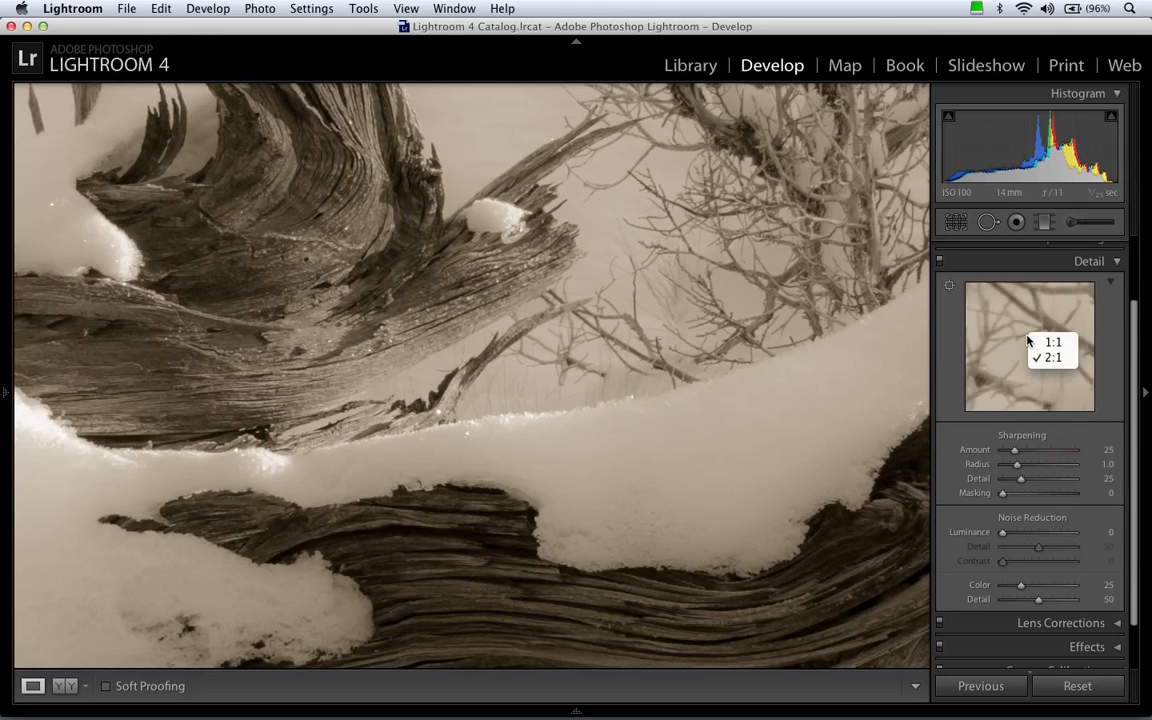
click(1048, 344)
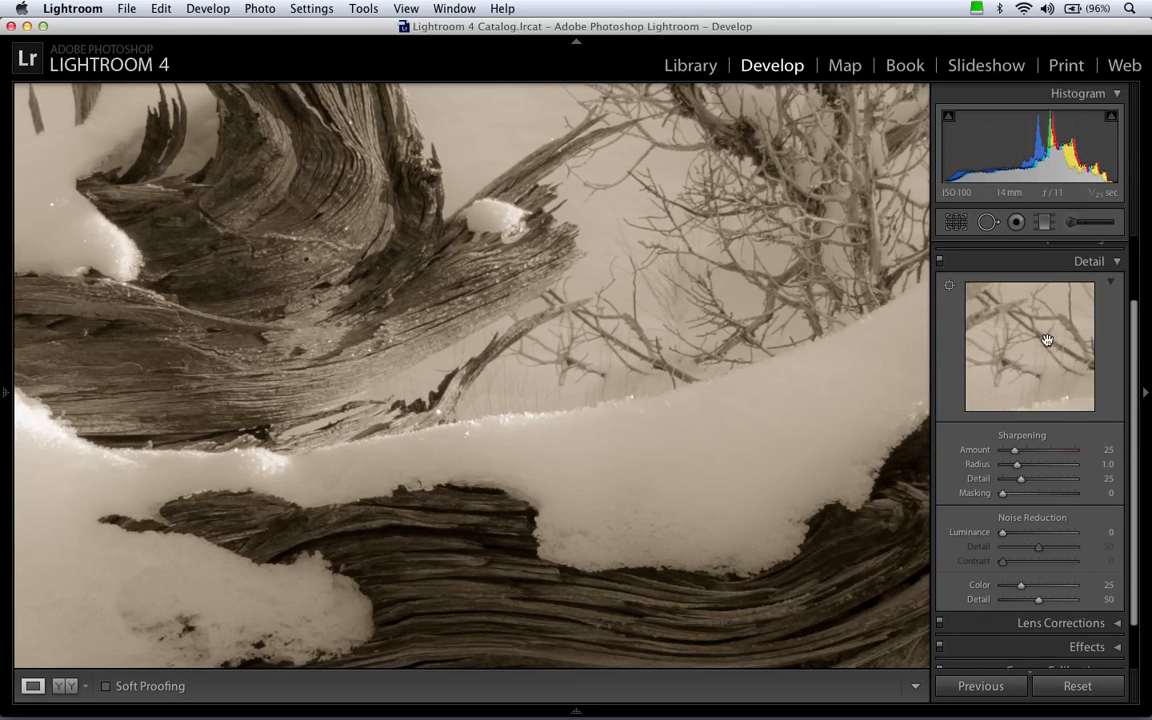
Set the sharpening Amount to 40, judging its effect on the driftwood and branches in the grayscale preview.
drag(340, 227, 556, 396)
drag(606, 439, 496, 352)
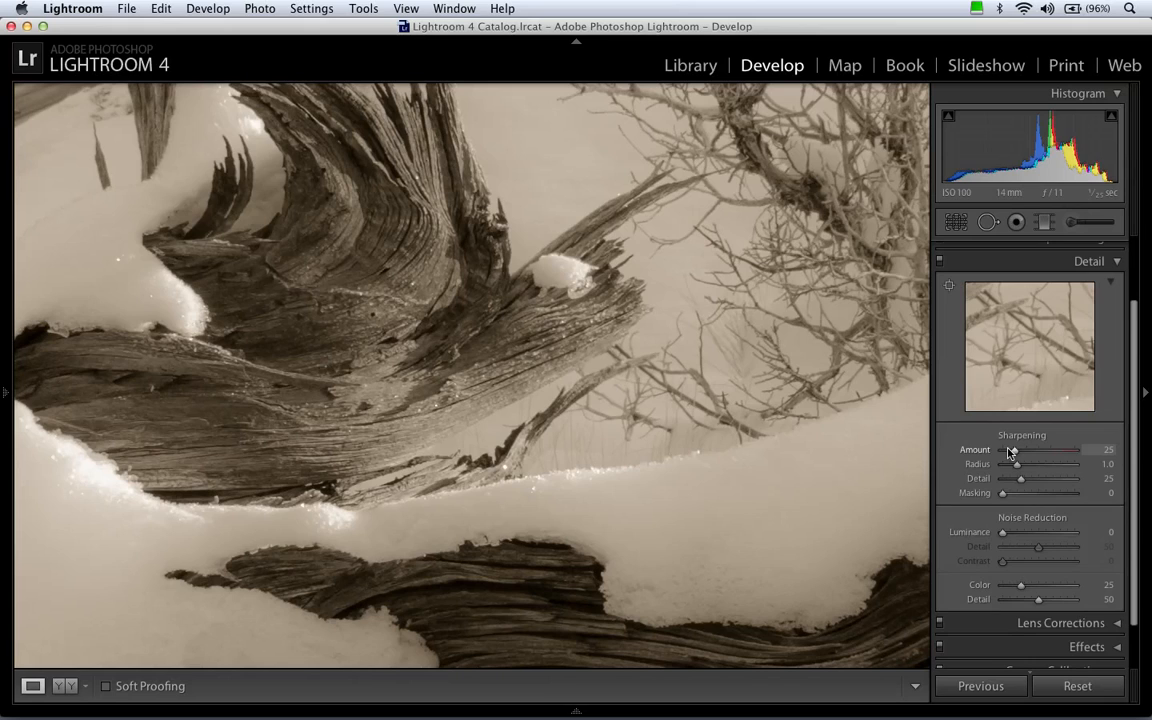
key(alt)
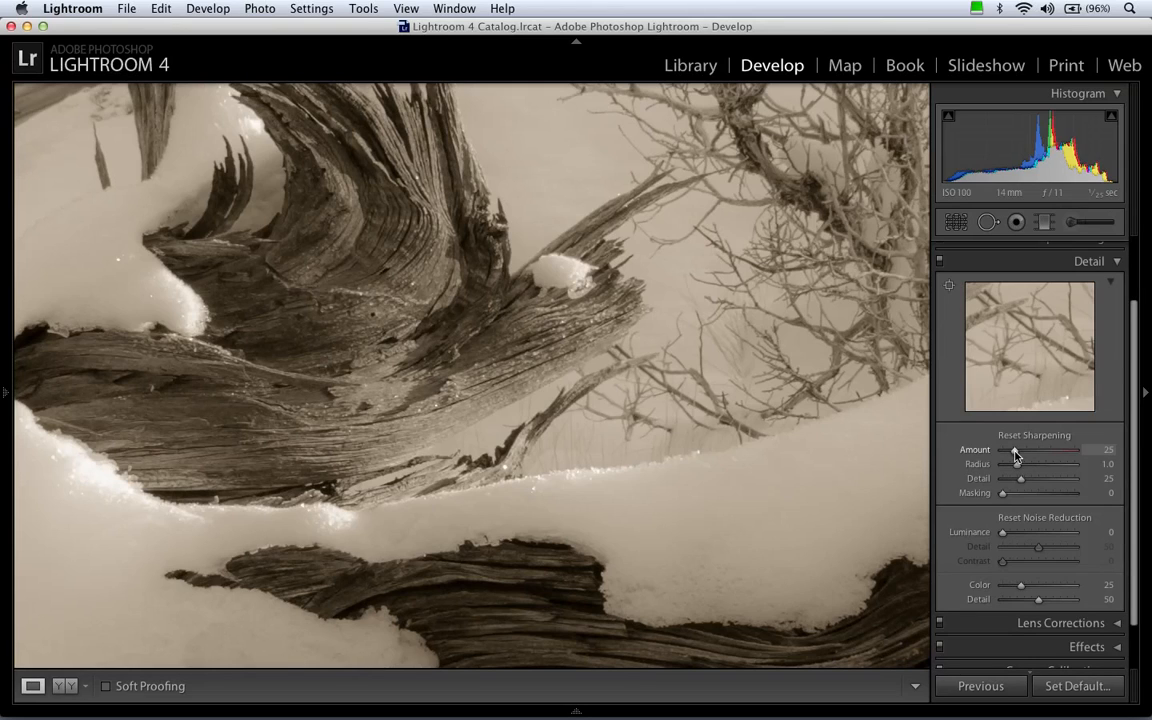
alt+click(1015, 453)
drag(1016, 455, 1085, 455)
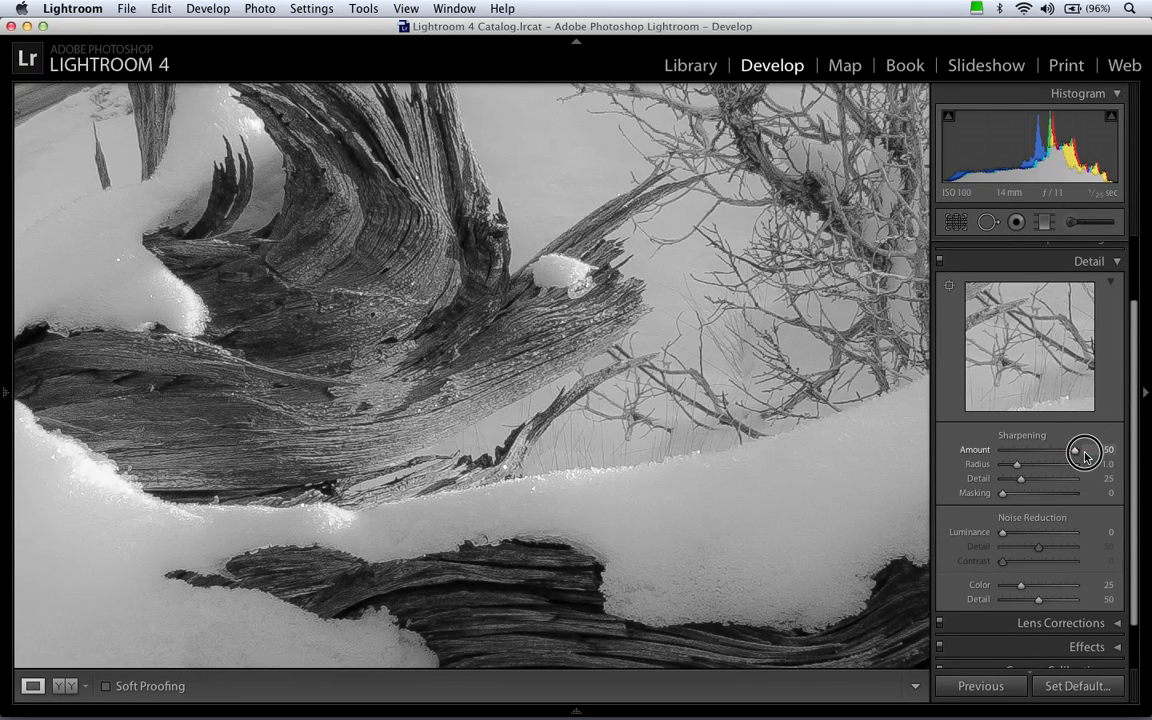
drag(1085, 456, 1022, 452)
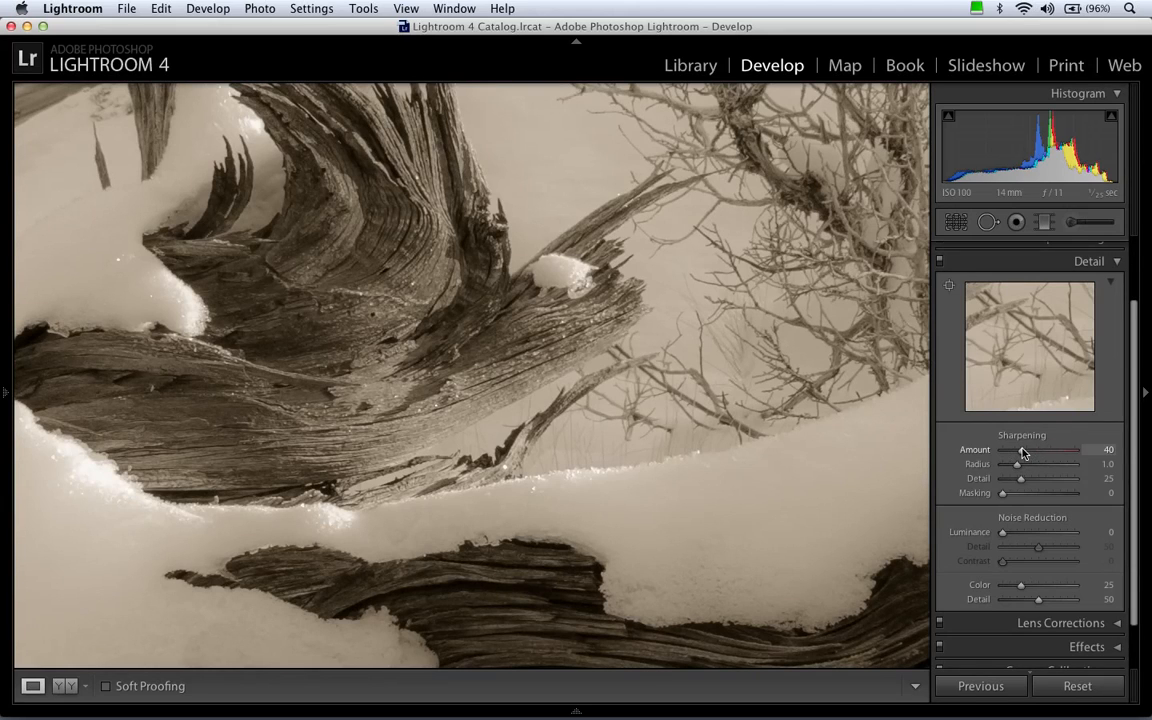
Set the sharpening Radius to 0.8, comparing the smallest and largest radius in the gray edge preview.
key(alt)
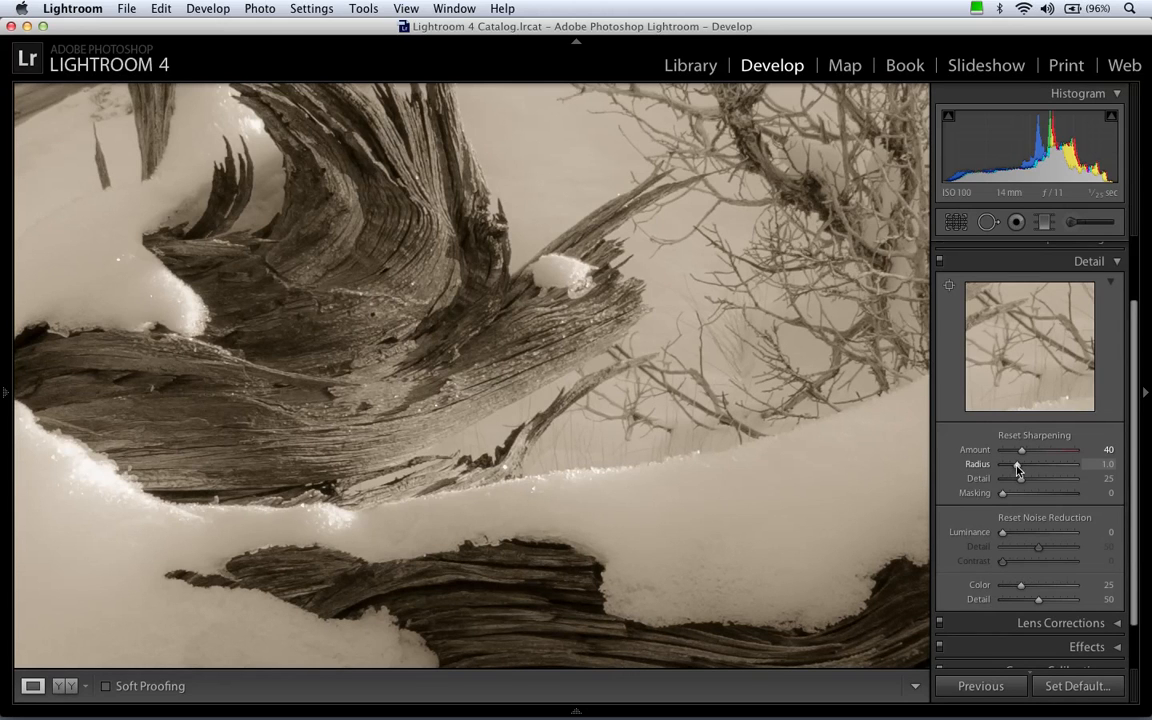
drag(1017, 466, 987, 469)
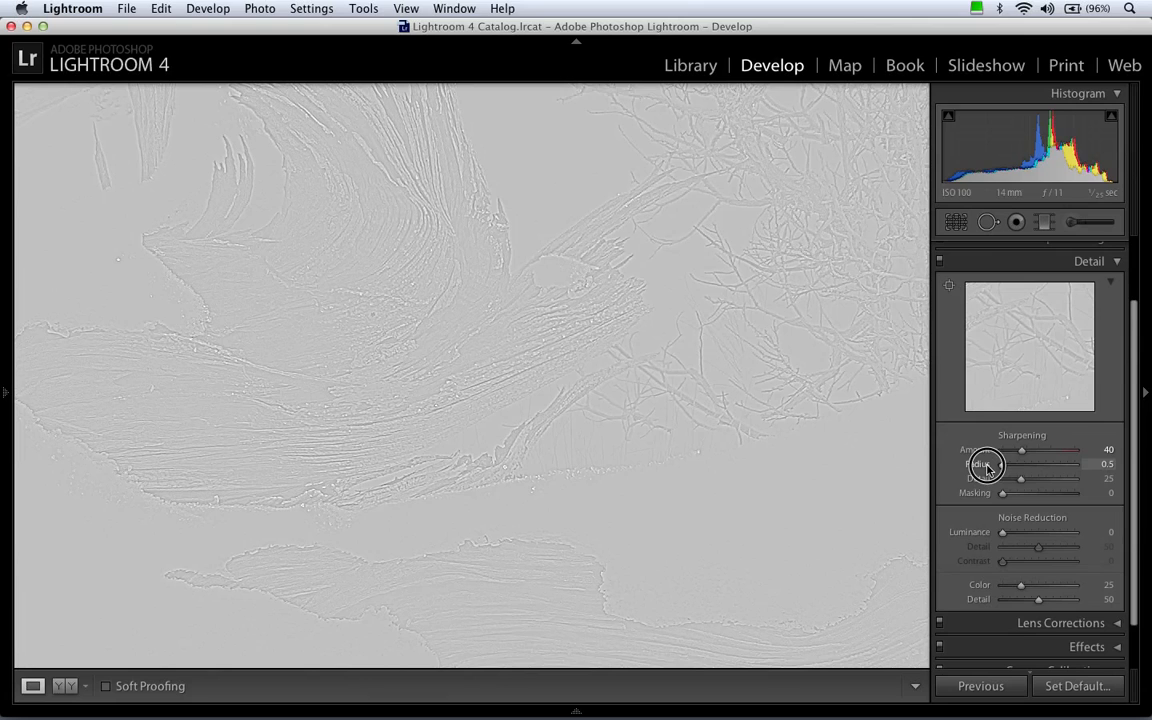
drag(987, 467, 1087, 469)
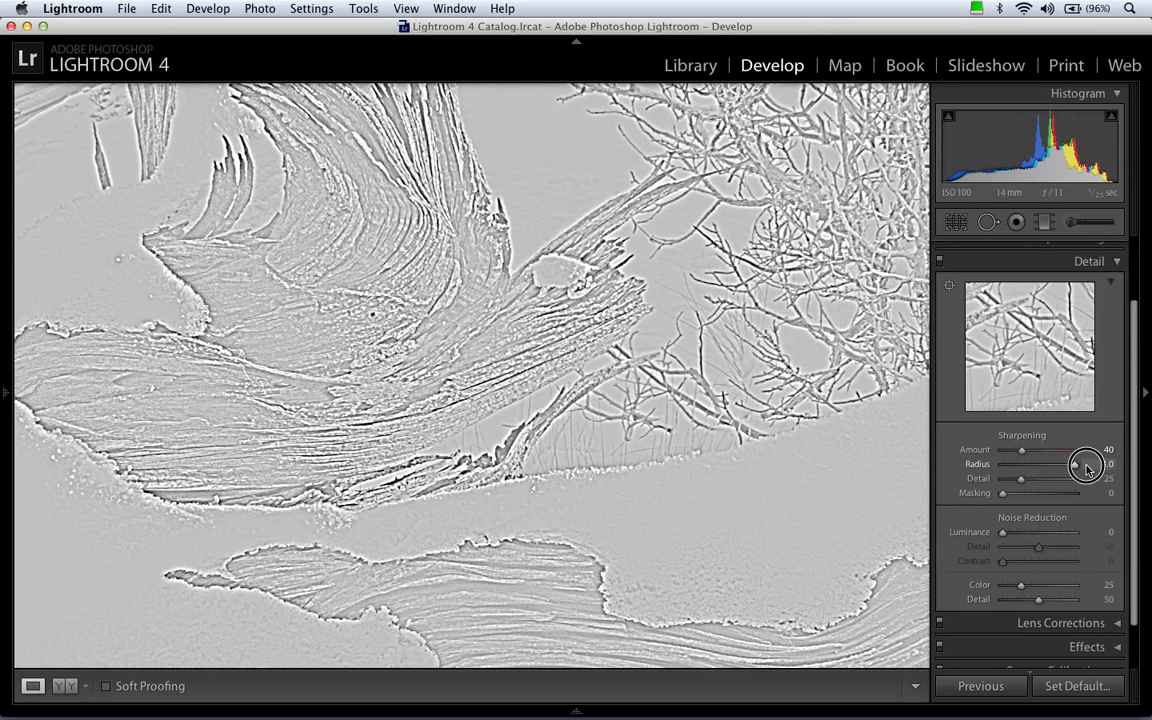
drag(1087, 467, 1035, 470)
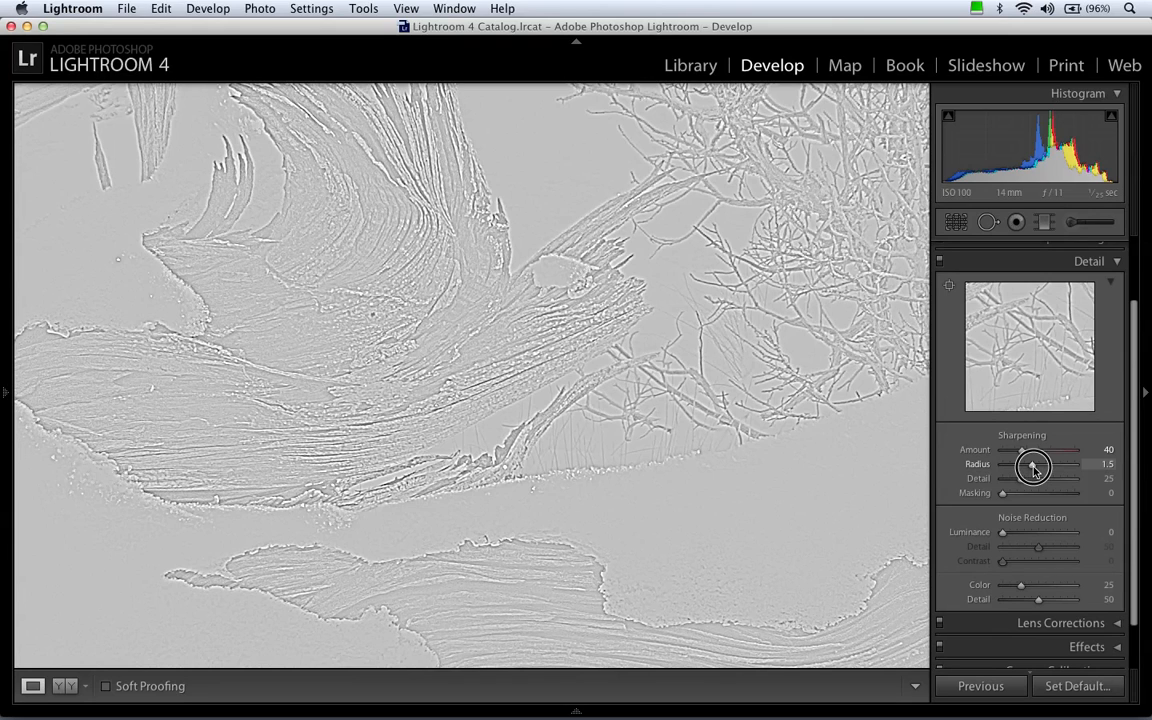
drag(1035, 470, 1012, 471)
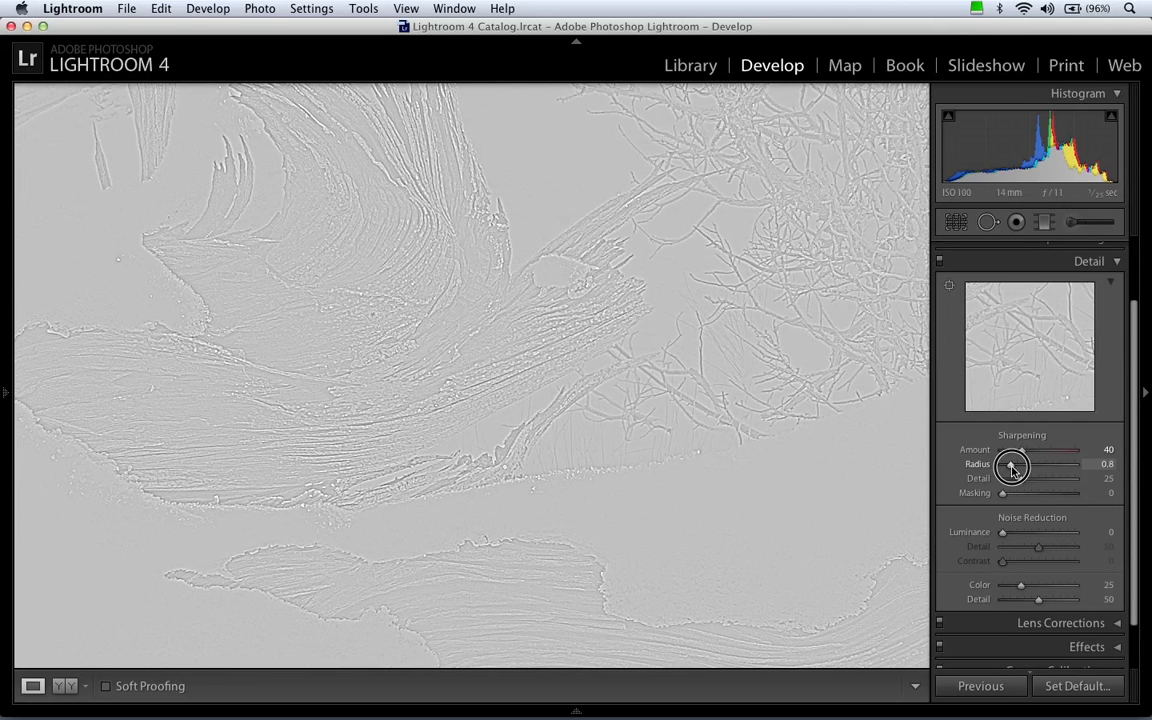
drag(1011, 467, 1013, 471)
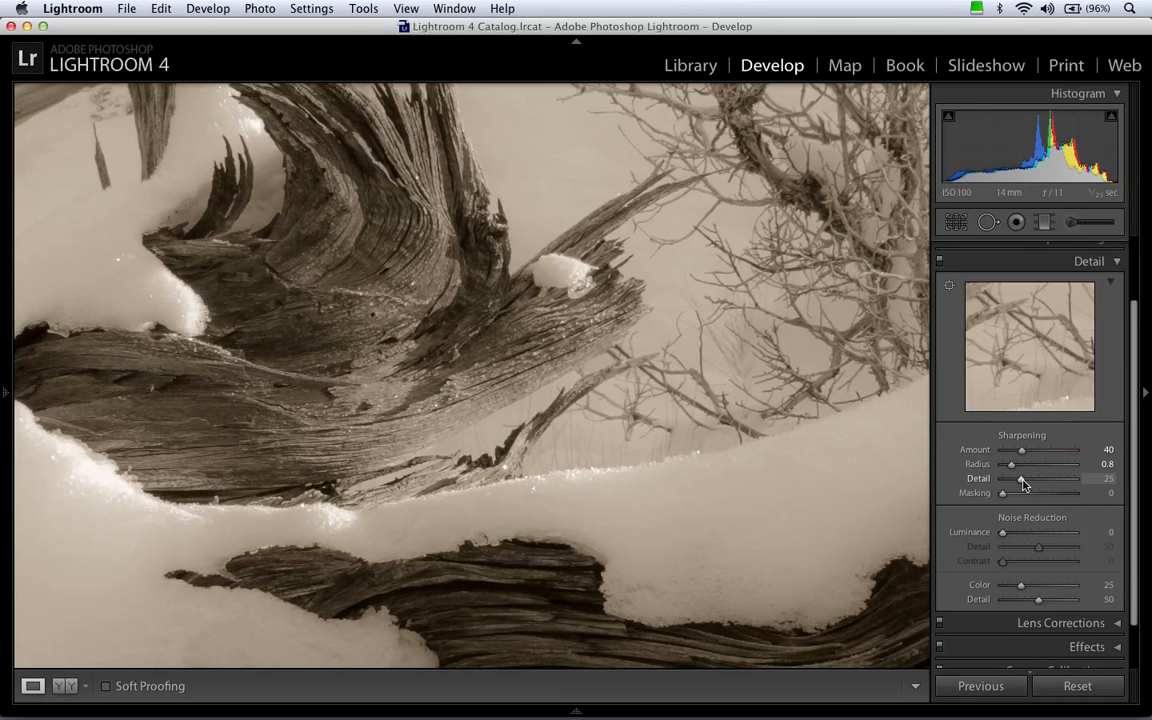
Set the sharpening Detail to 50, checking it from 0 upward in the gray edge preview.
key(alt)
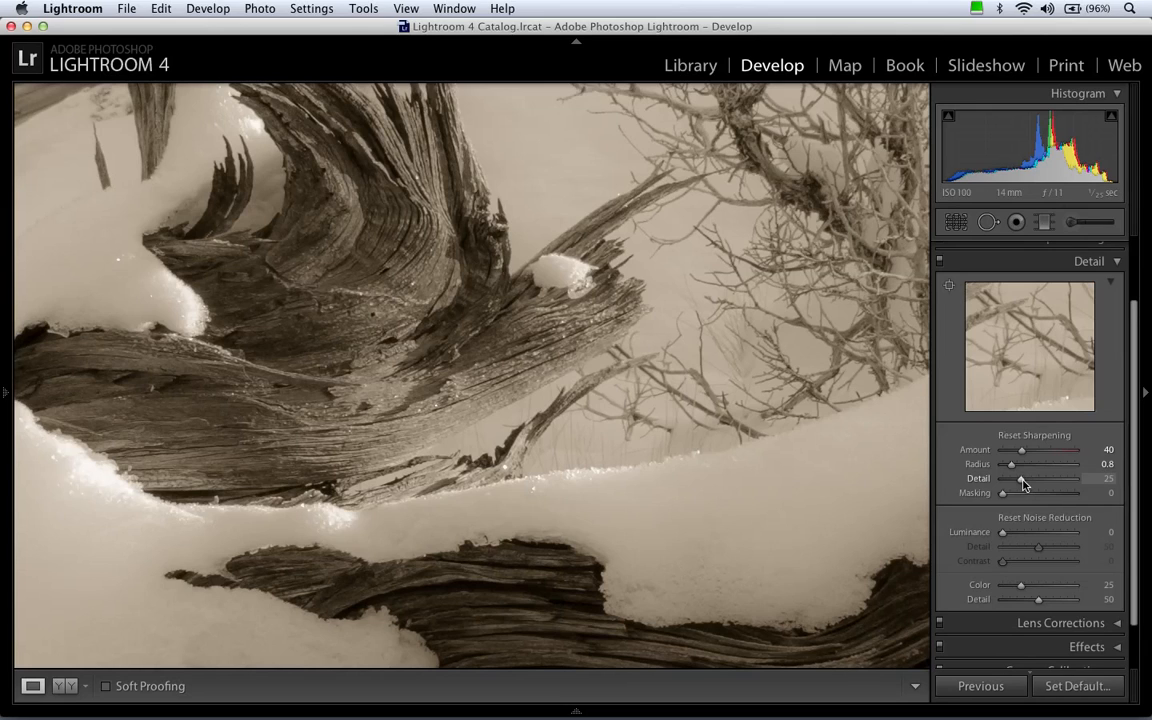
drag(1022, 483, 998, 485)
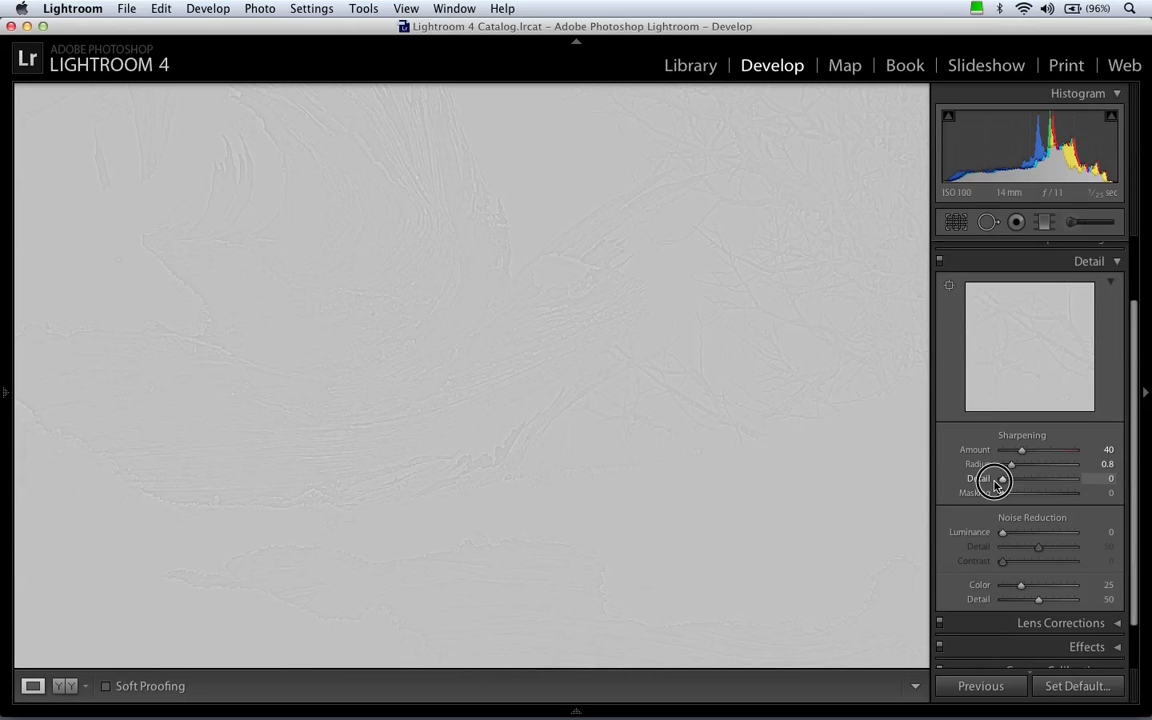
drag(997, 483, 1040, 482)
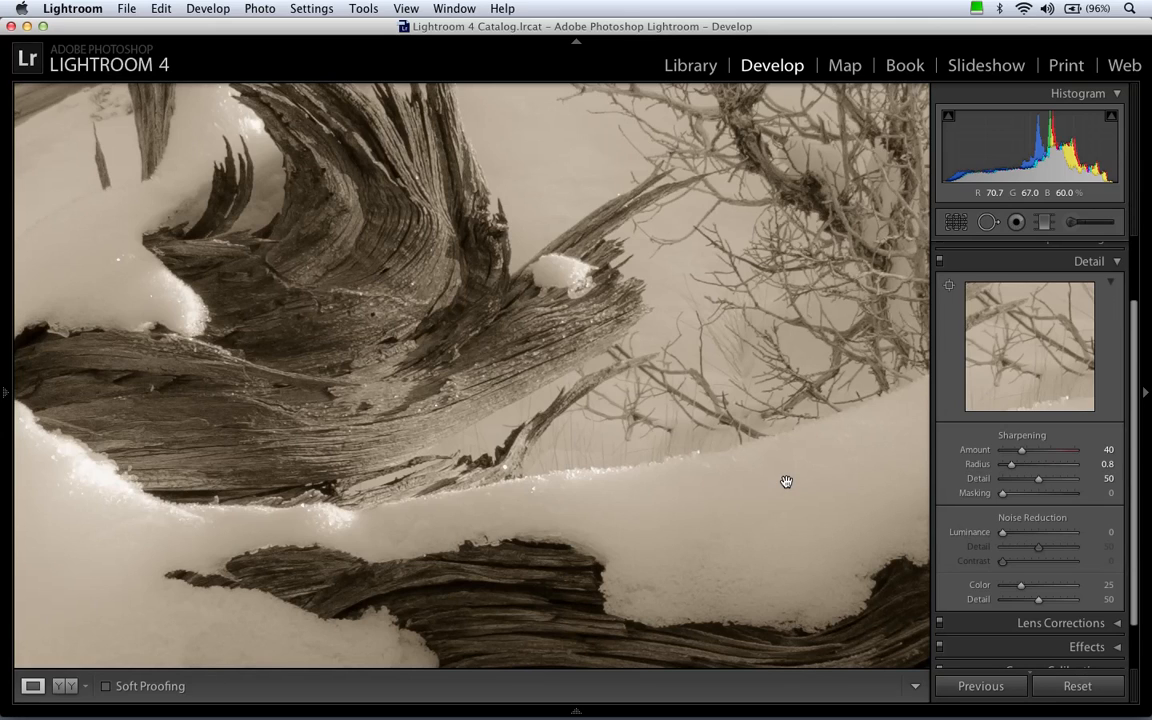
Set the sharpening Masking to 17 using the black-and-white mask preview, and show the presets, snapshots and history area again.
alt+click(1002, 493)
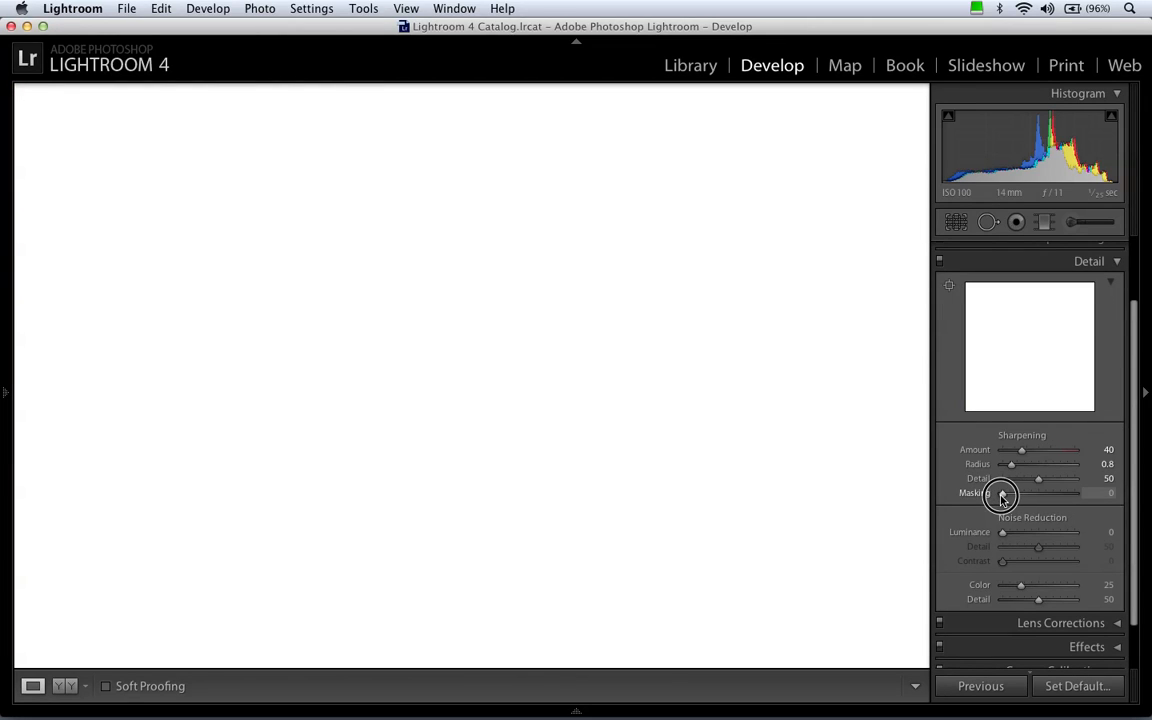
drag(1002, 496, 1014, 497)
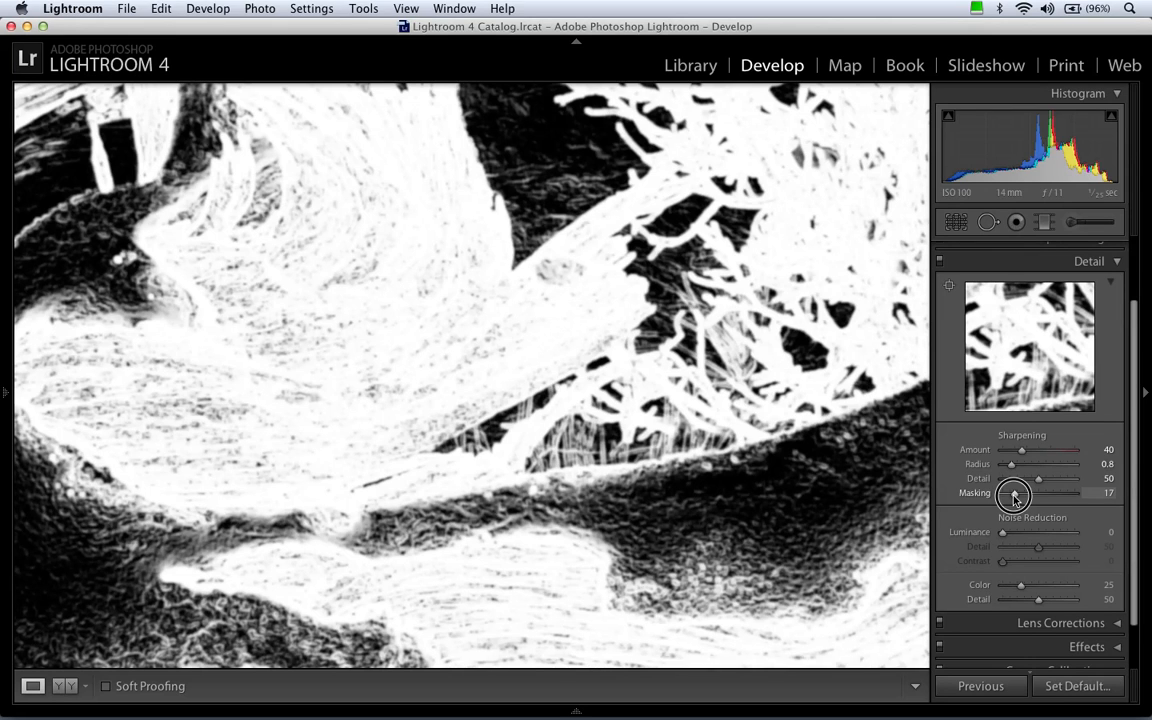
drag(1014, 497, 1106, 497)
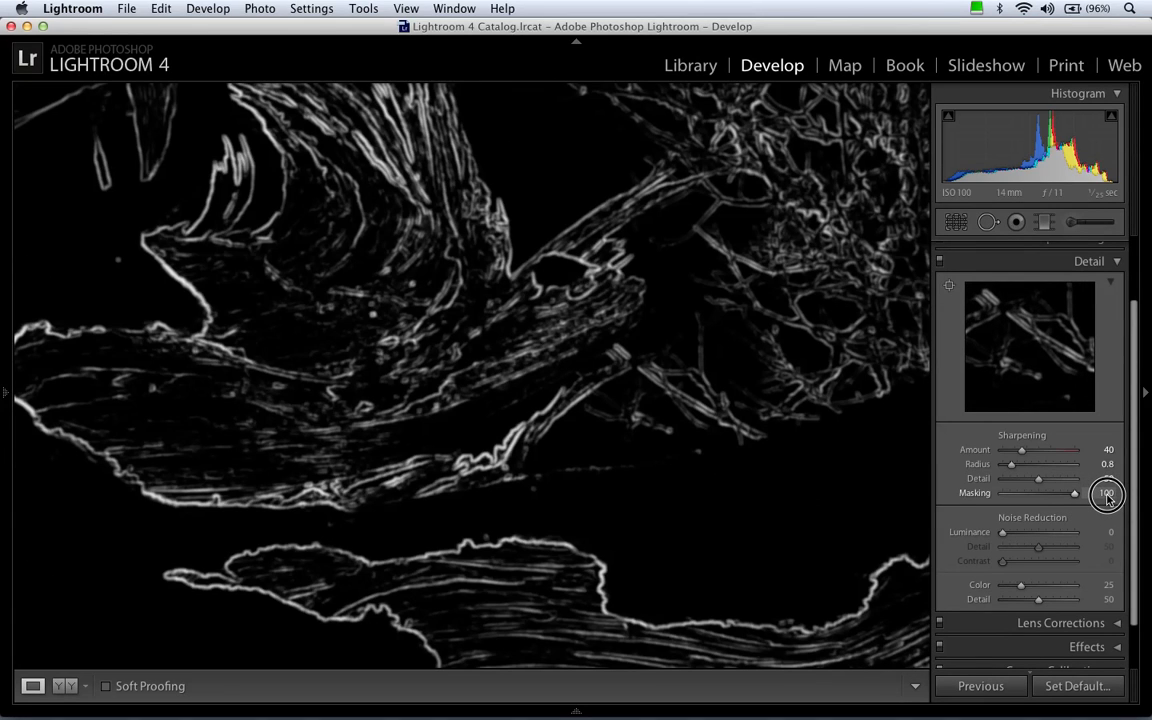
drag(1106, 497, 1015, 498)
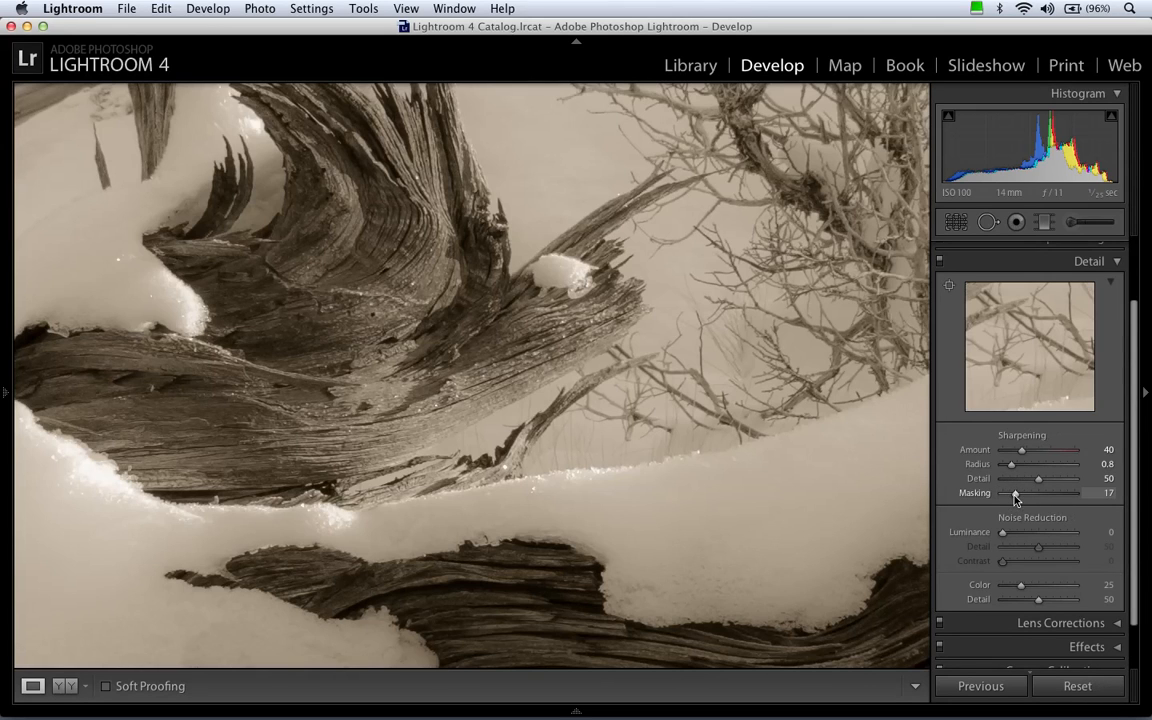
drag(609, 272, 624, 452)
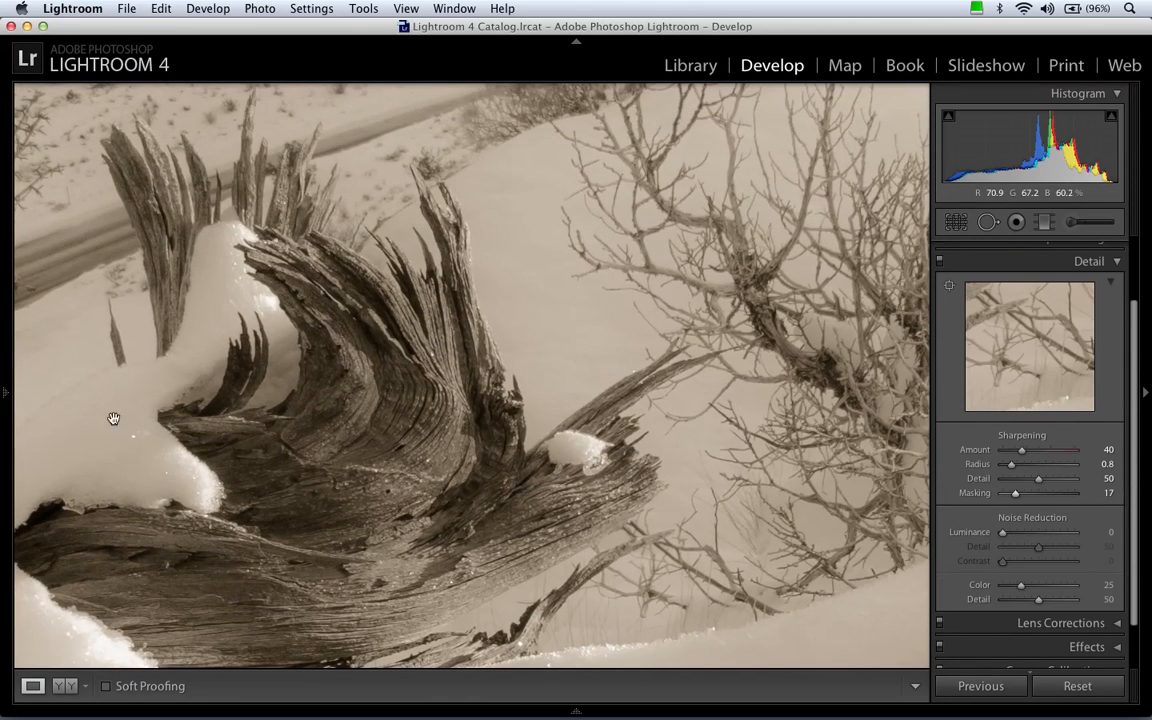
click(7, 395)
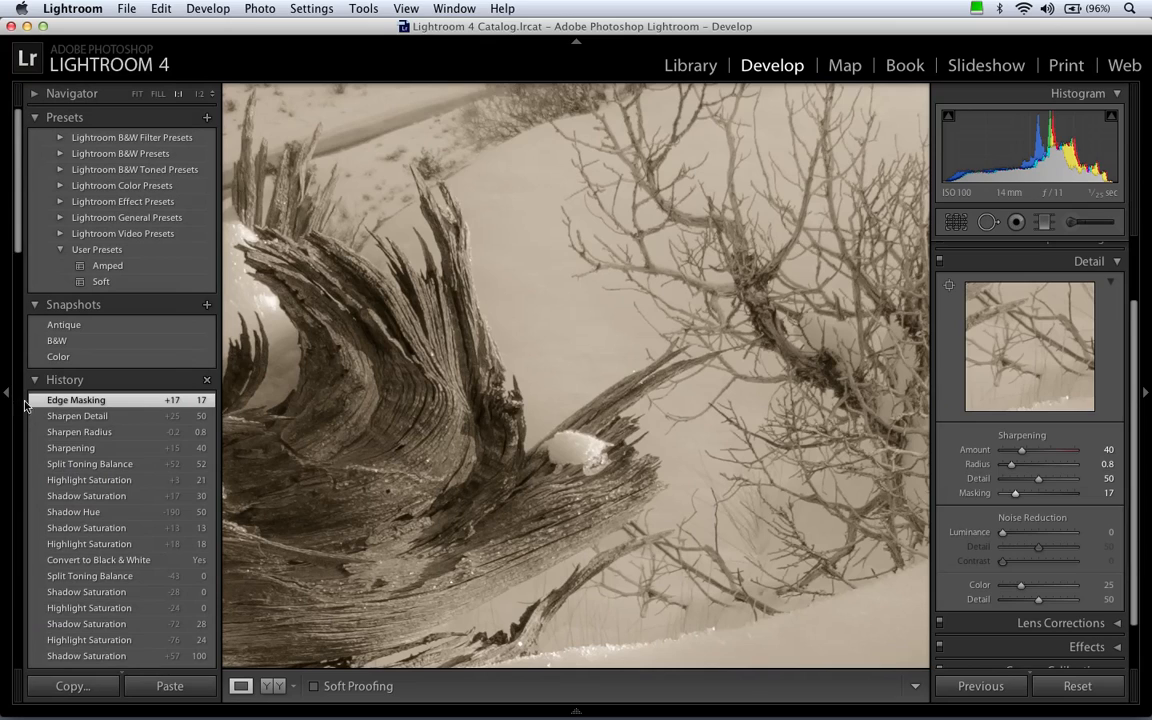
Compare the driftwood at 1:1 before and after sharpening using the Split Toning Balance and Edge Masking history states, and return to the full view.
click(118, 465)
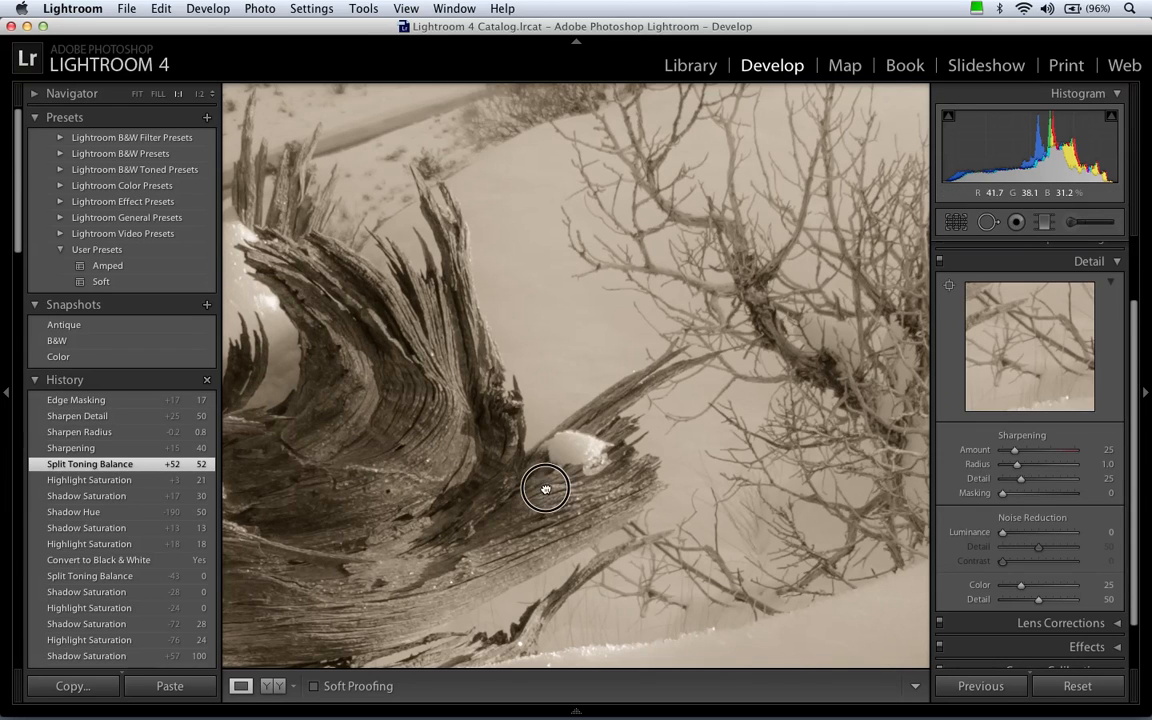
drag(548, 481, 560, 410)
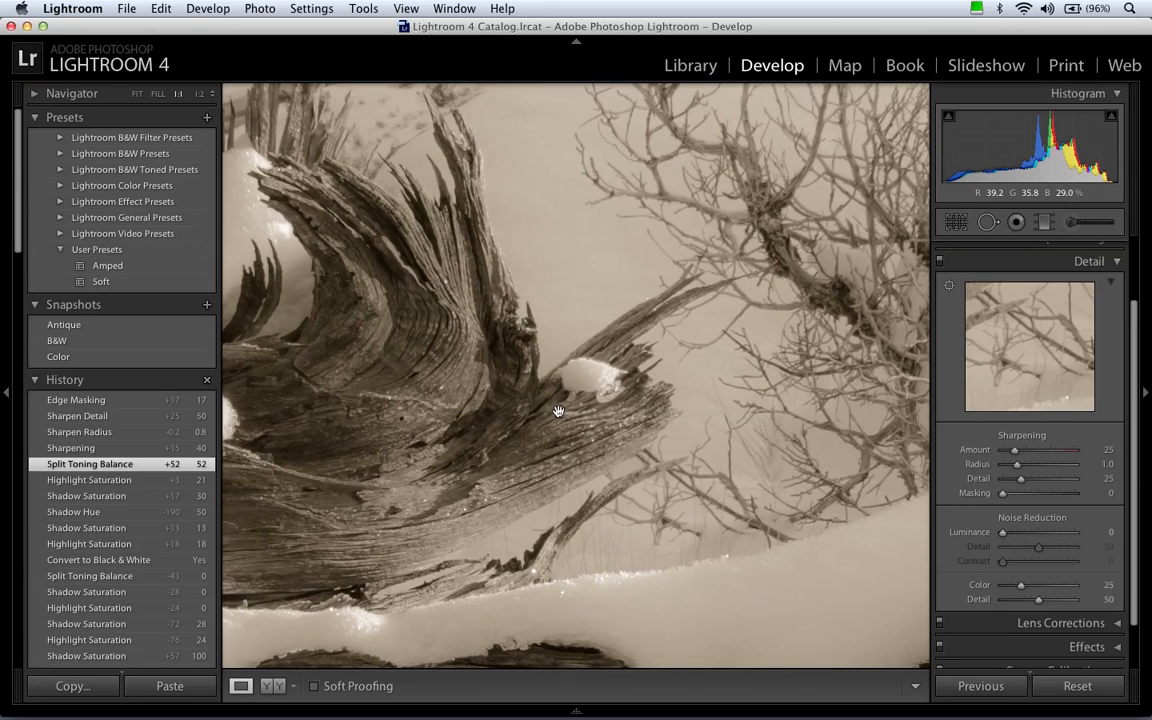
click(123, 400)
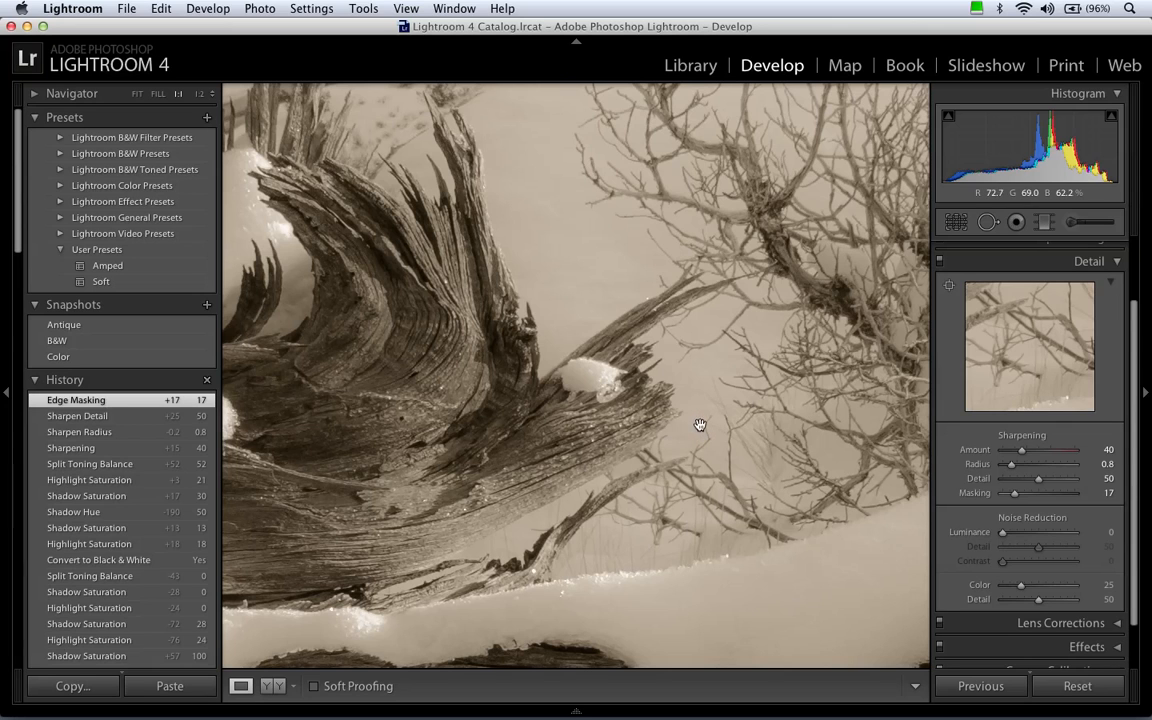
click(624, 419)
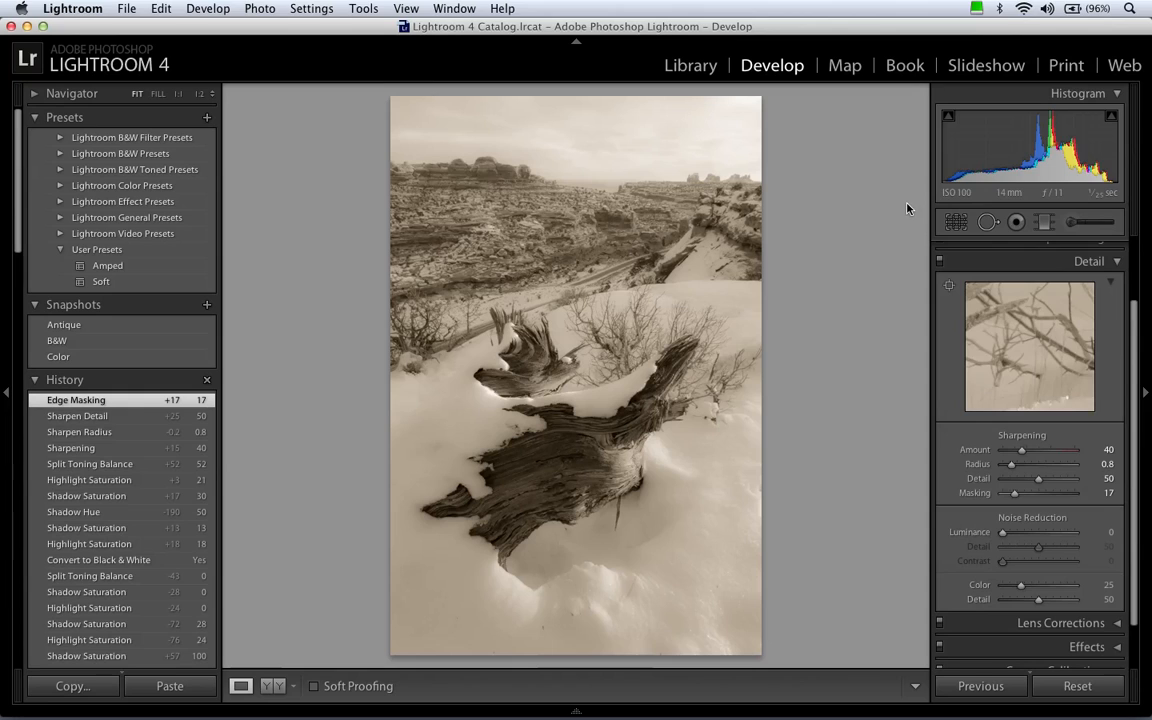
Open the dark fence photo from the Quick Collection in the Develop module.
click(683, 68)
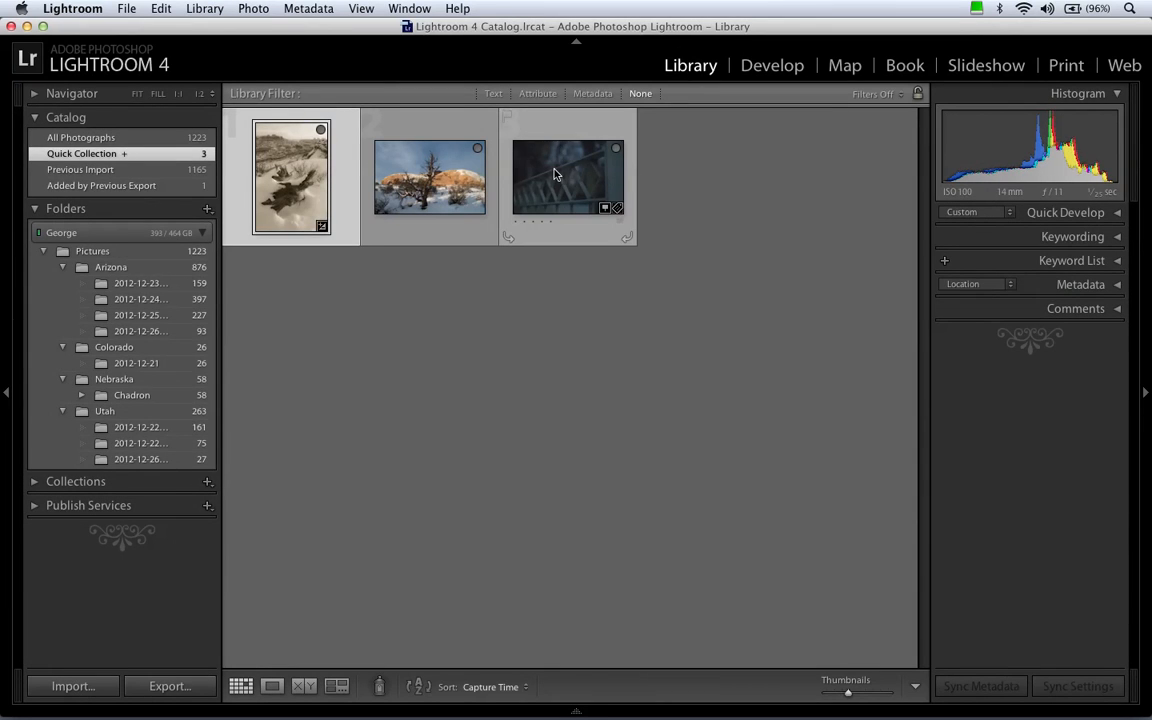
click(556, 175)
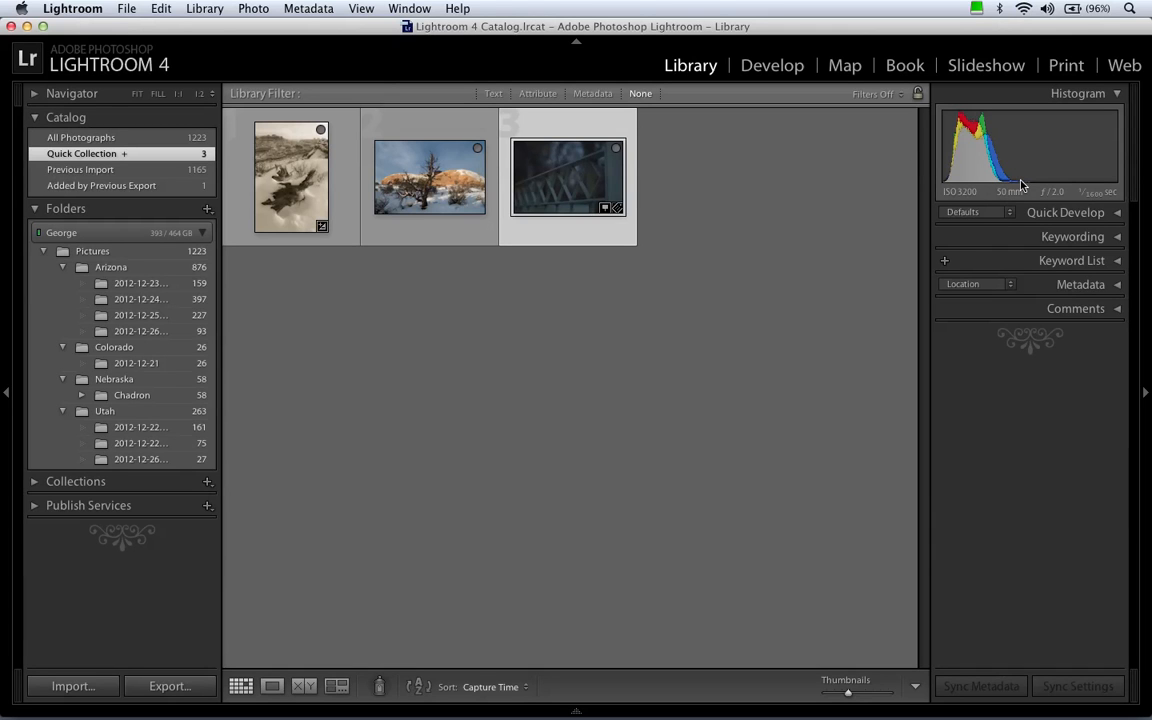
click(780, 67)
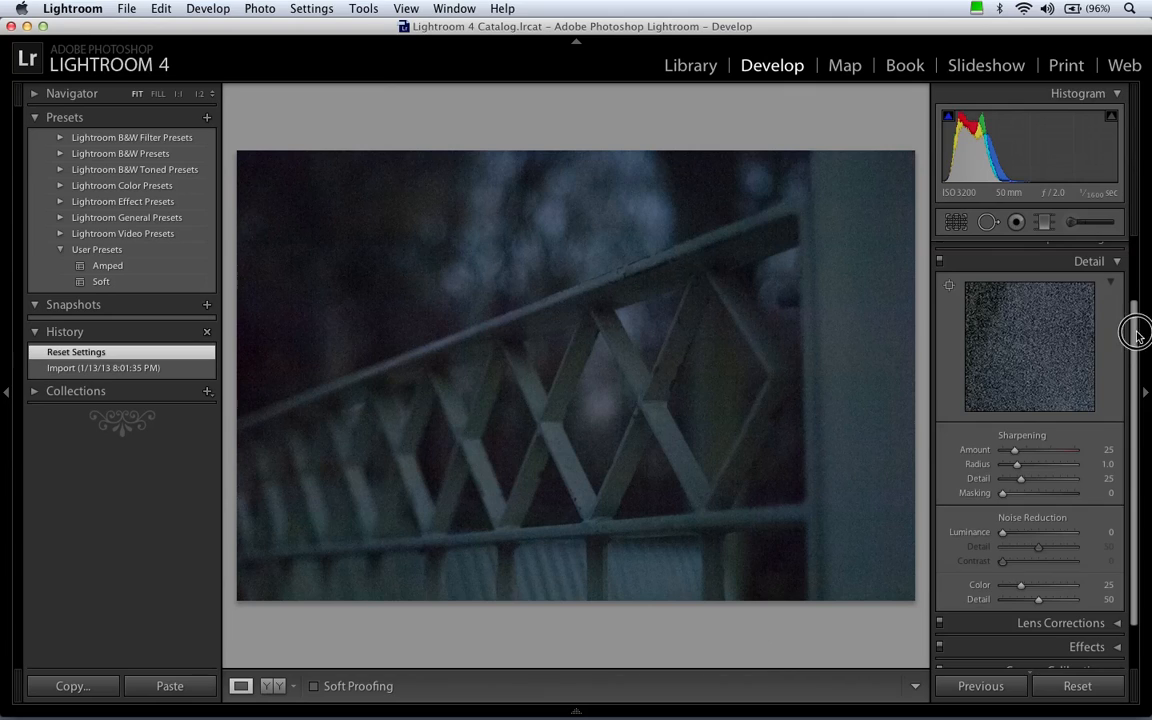
Raise the fence photo's Exposure to +2.30 and collapse the Basic adjustments.
drag(1137, 336, 1136, 258)
click(1091, 249)
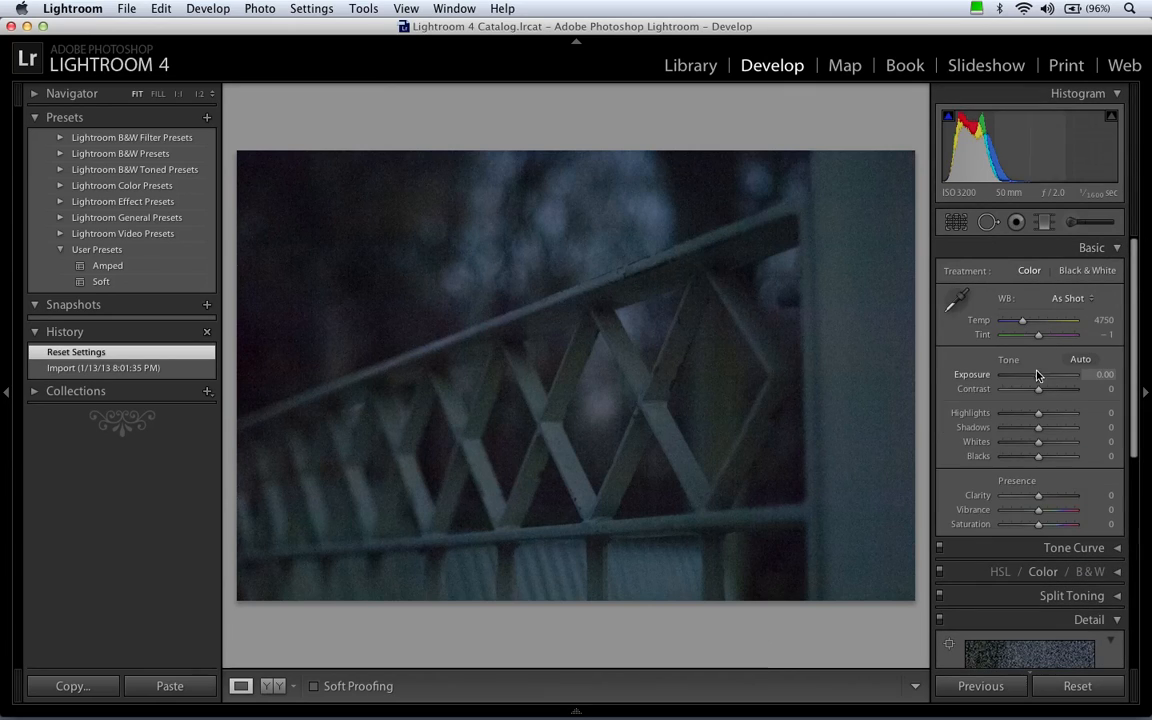
drag(1037, 375, 1054, 377)
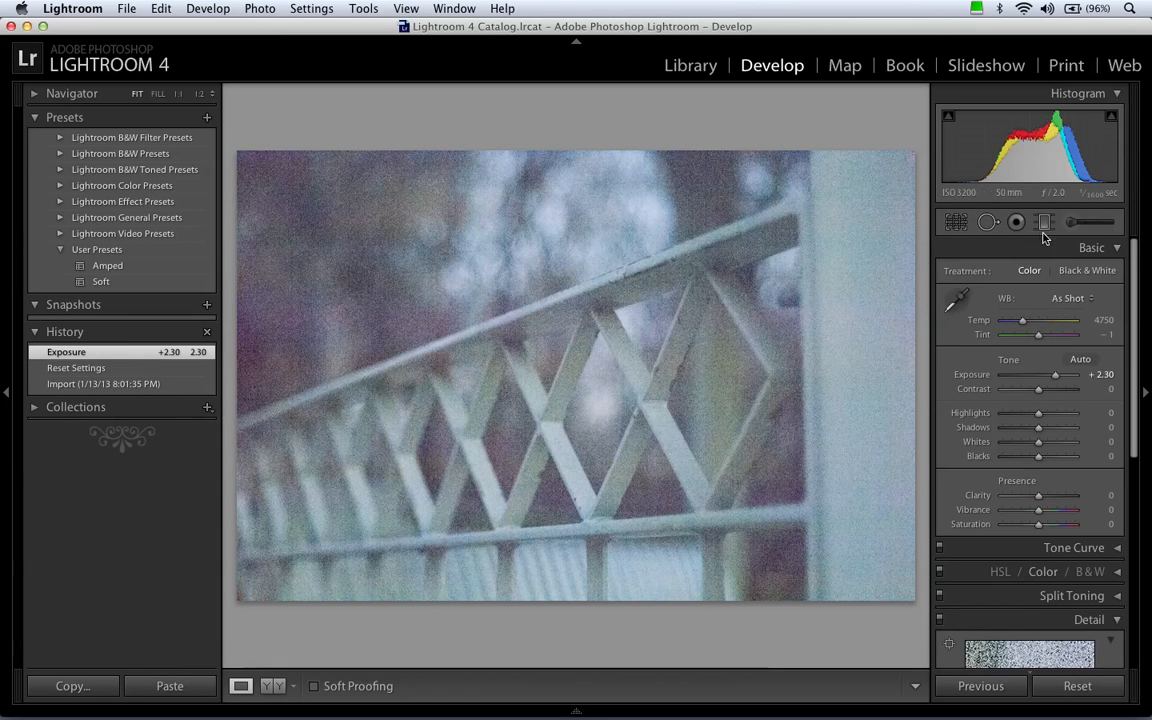
click(1101, 251)
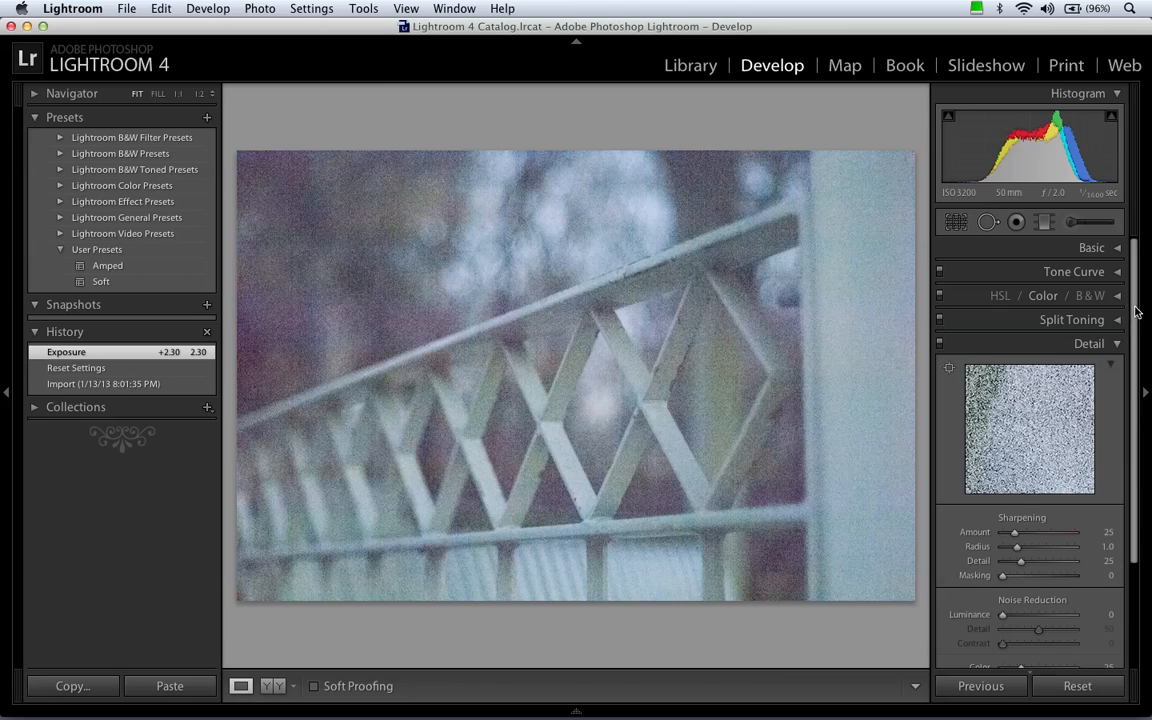
Inspect the noise around the fence lattice at 1:1 and set the sharpening Amount to 0.
drag(1135, 312, 1134, 383)
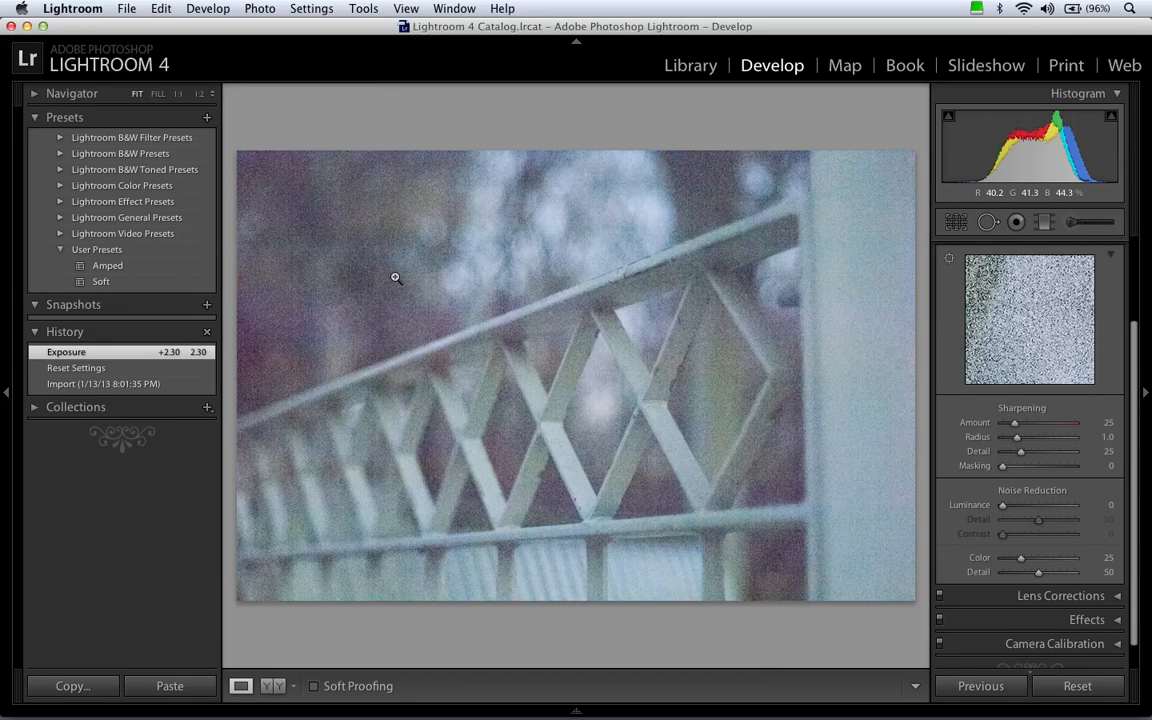
click(659, 390)
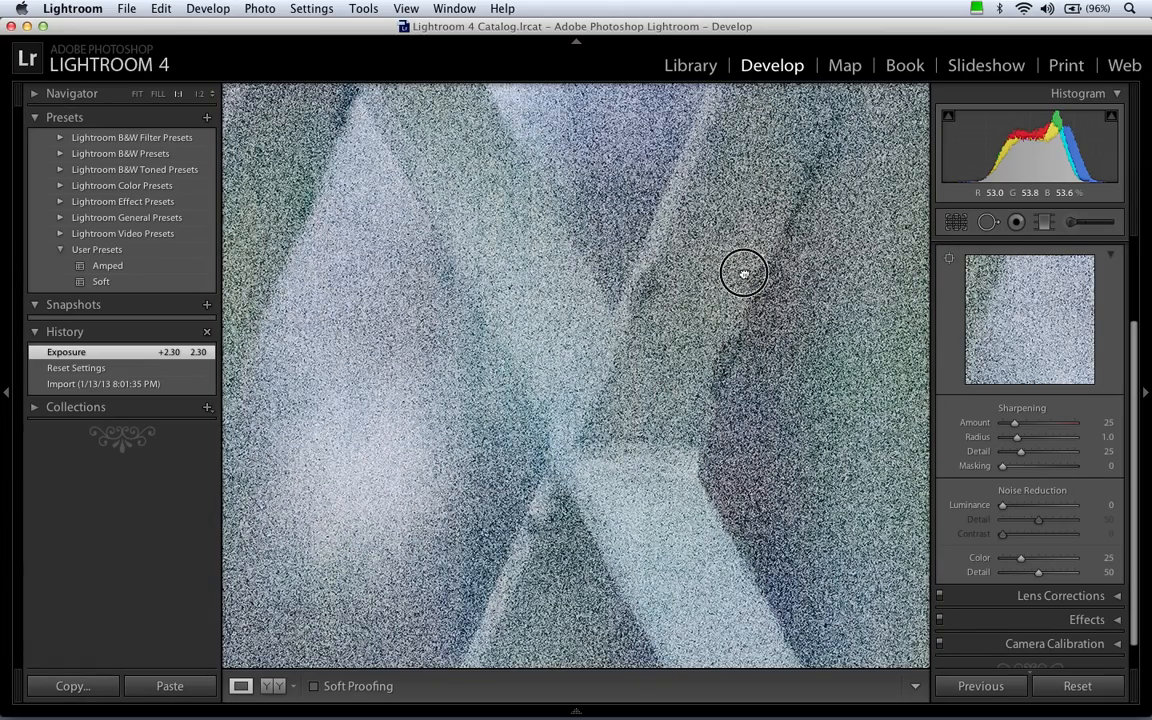
drag(743, 272, 678, 511)
drag(736, 226, 669, 445)
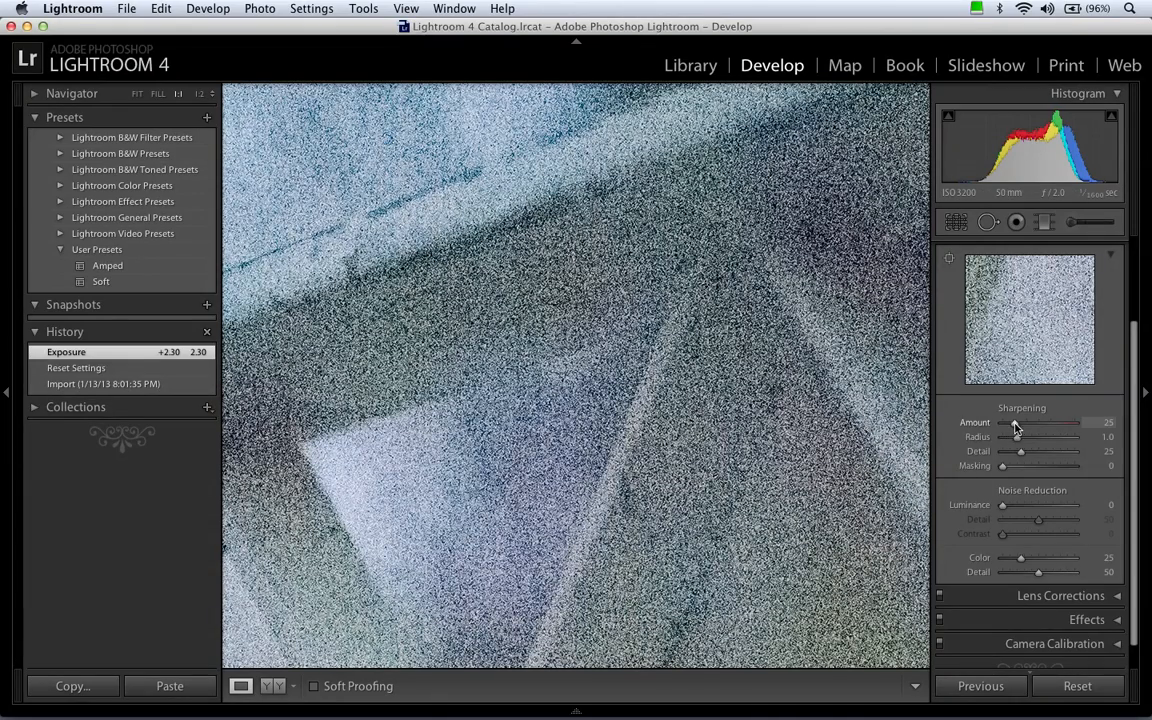
drag(1014, 423, 990, 426)
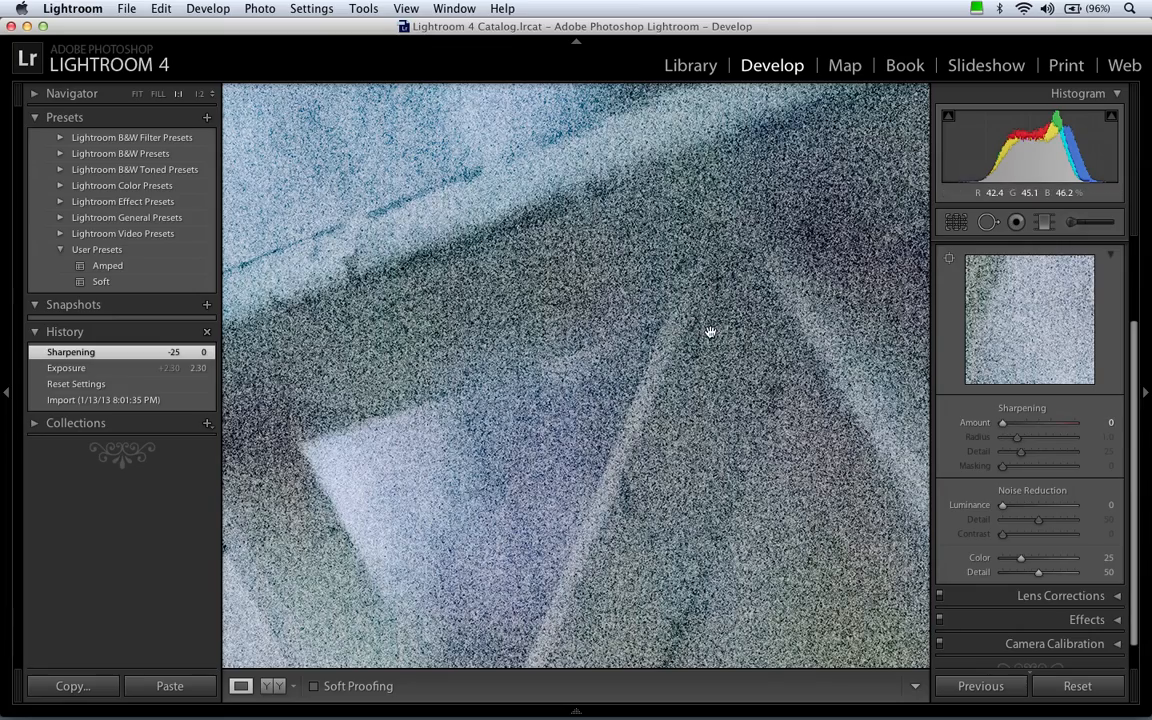
Try Color noise reduction at 0 and at 10, examining the color speckles around the fence lattice at 1:1.
drag(619, 461, 750, 347)
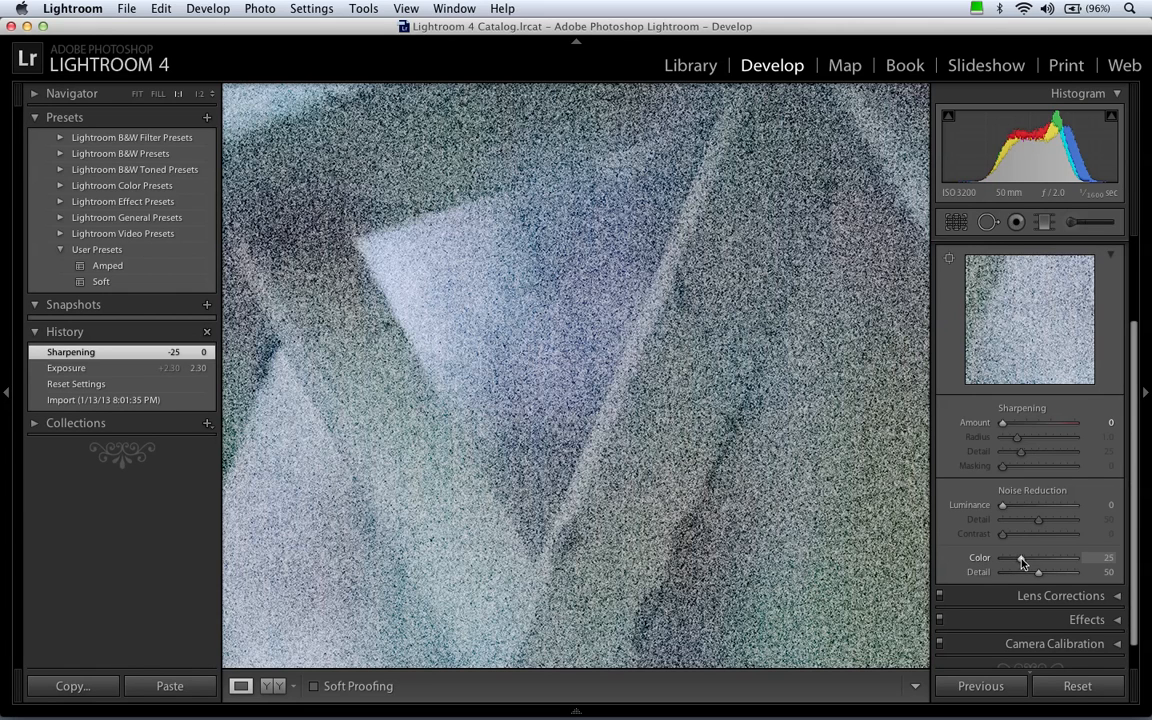
drag(1022, 563, 991, 563)
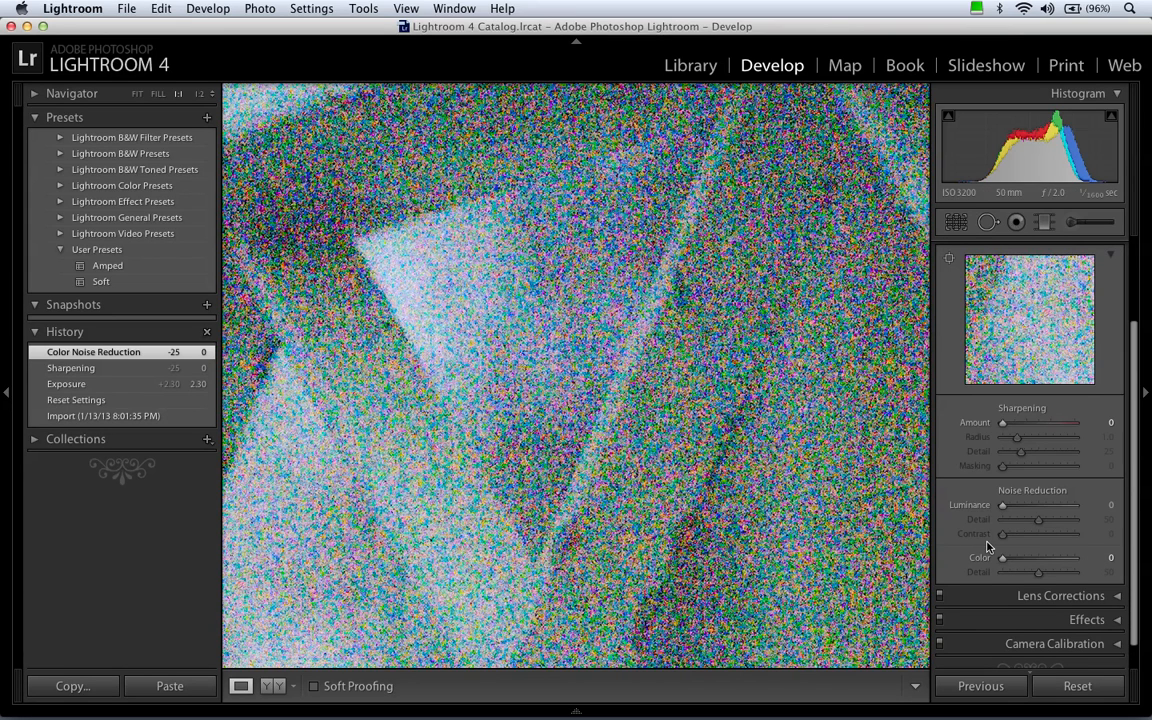
click(1085, 558)
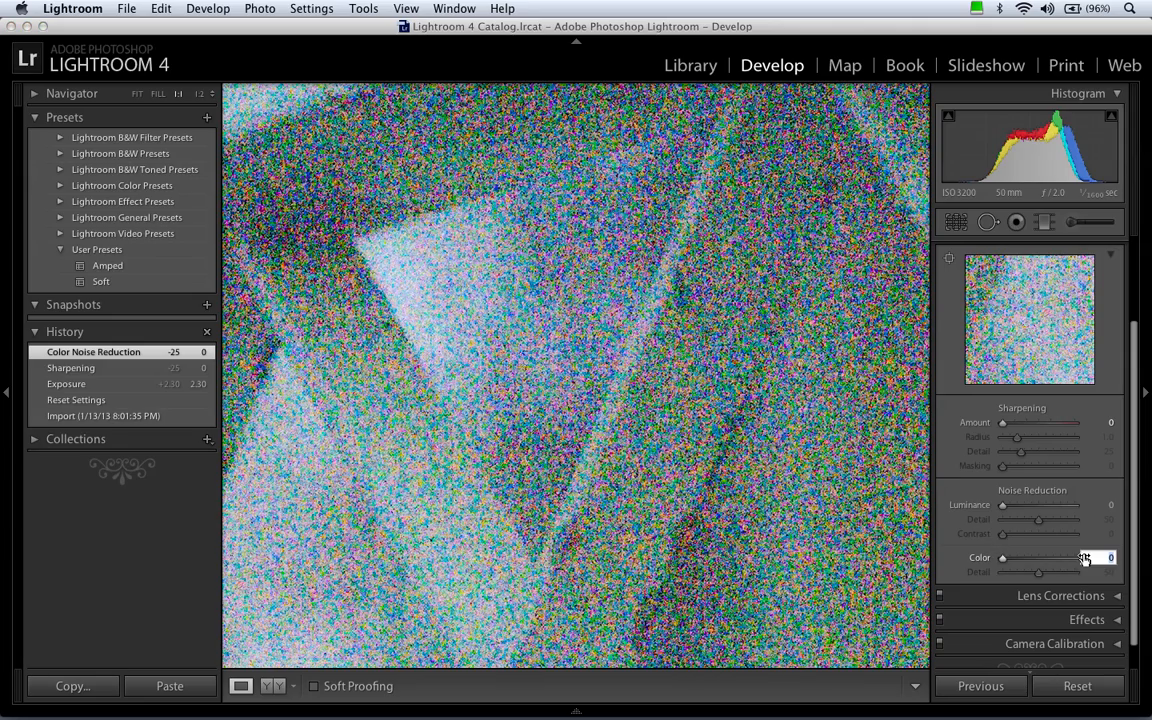
text(10)
key(Return)
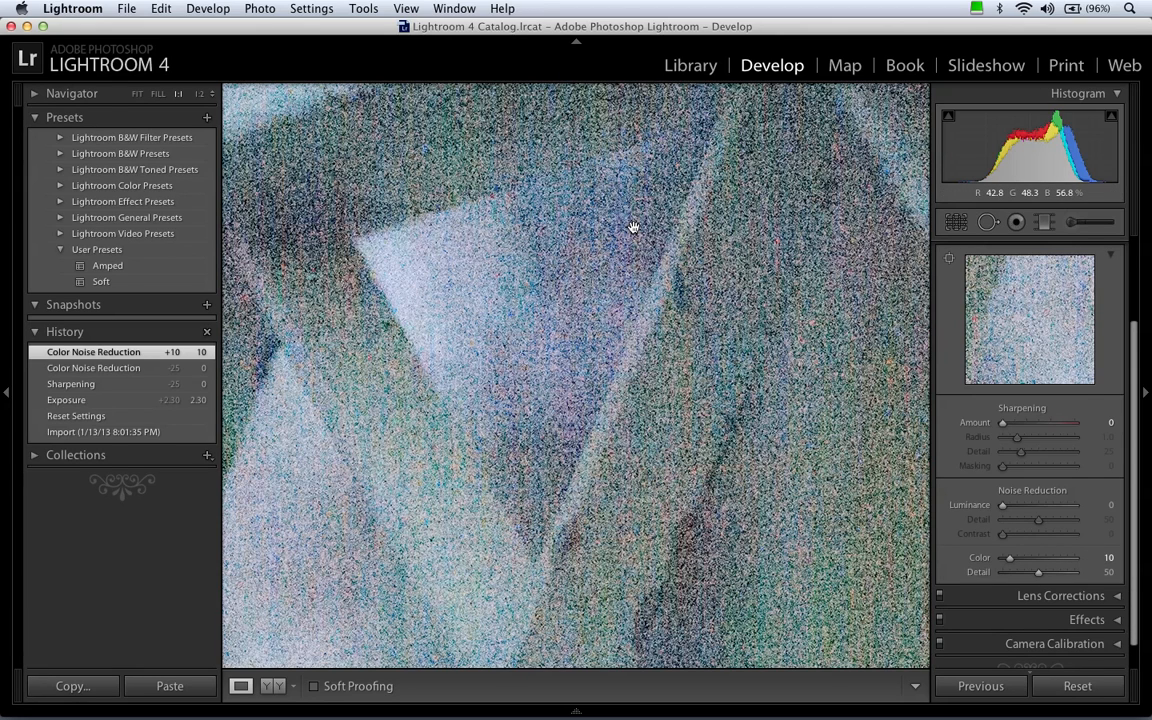
drag(633, 226, 603, 306)
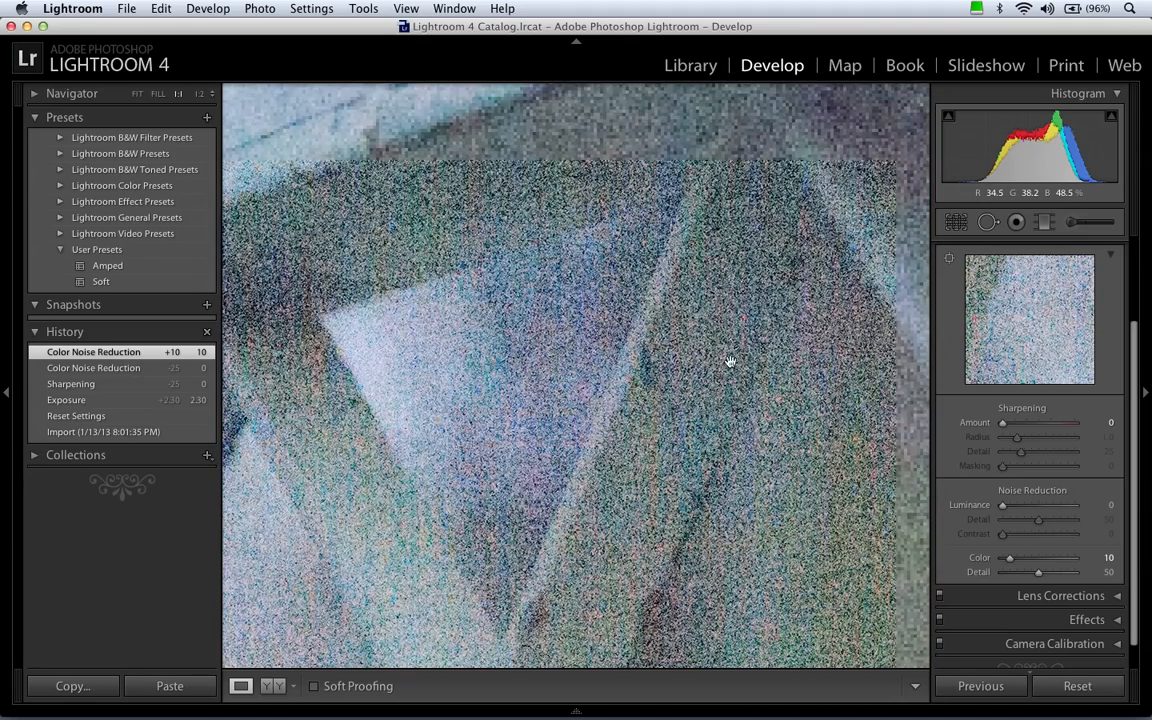
Set the Color noise reduction to 25, comparing it with the maximum of 100 on the fence lattice.
click(1093, 558)
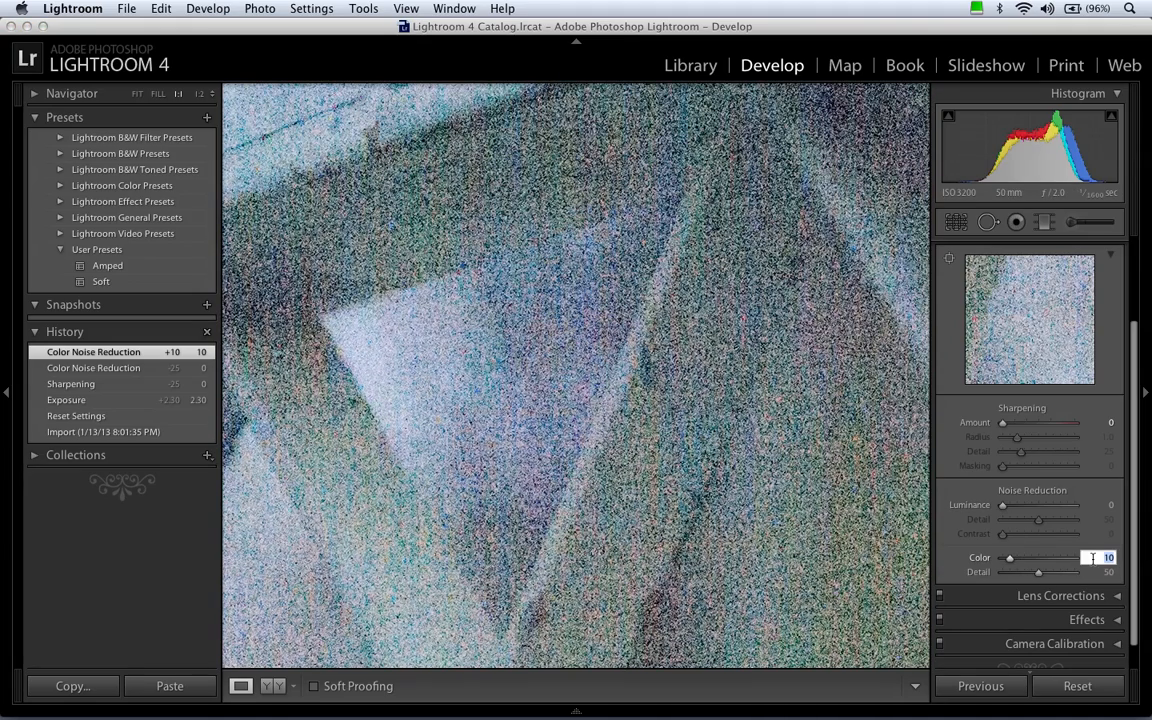
key(Return)
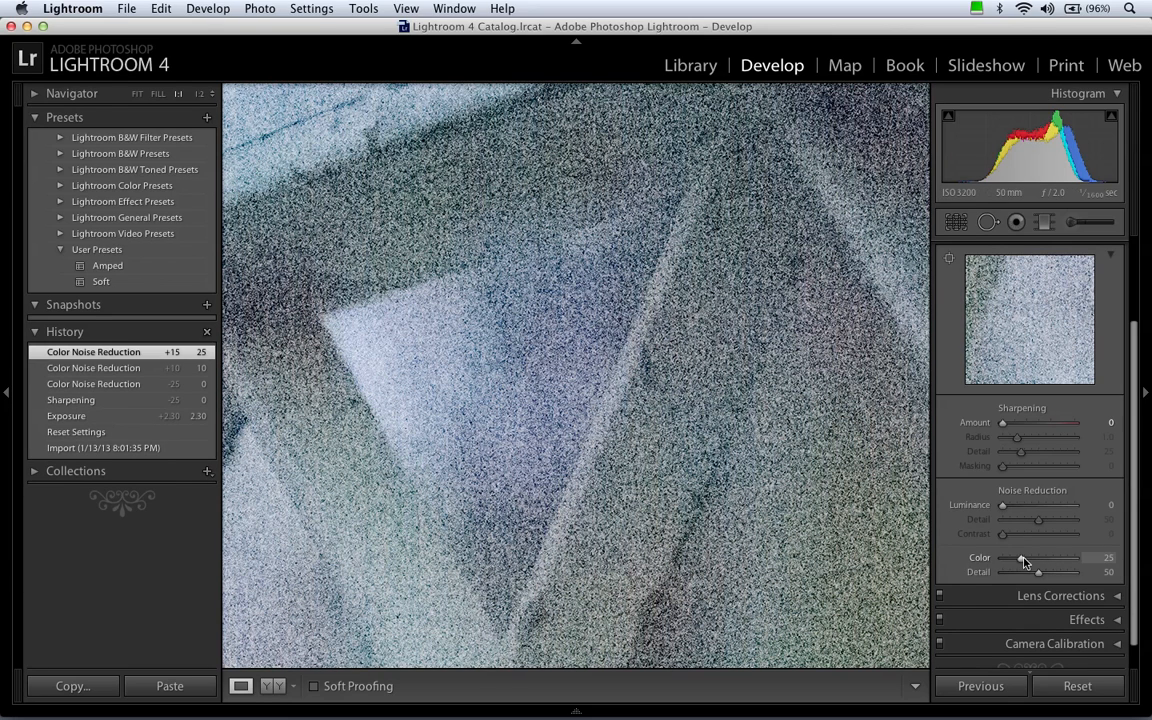
drag(1021, 562, 1107, 562)
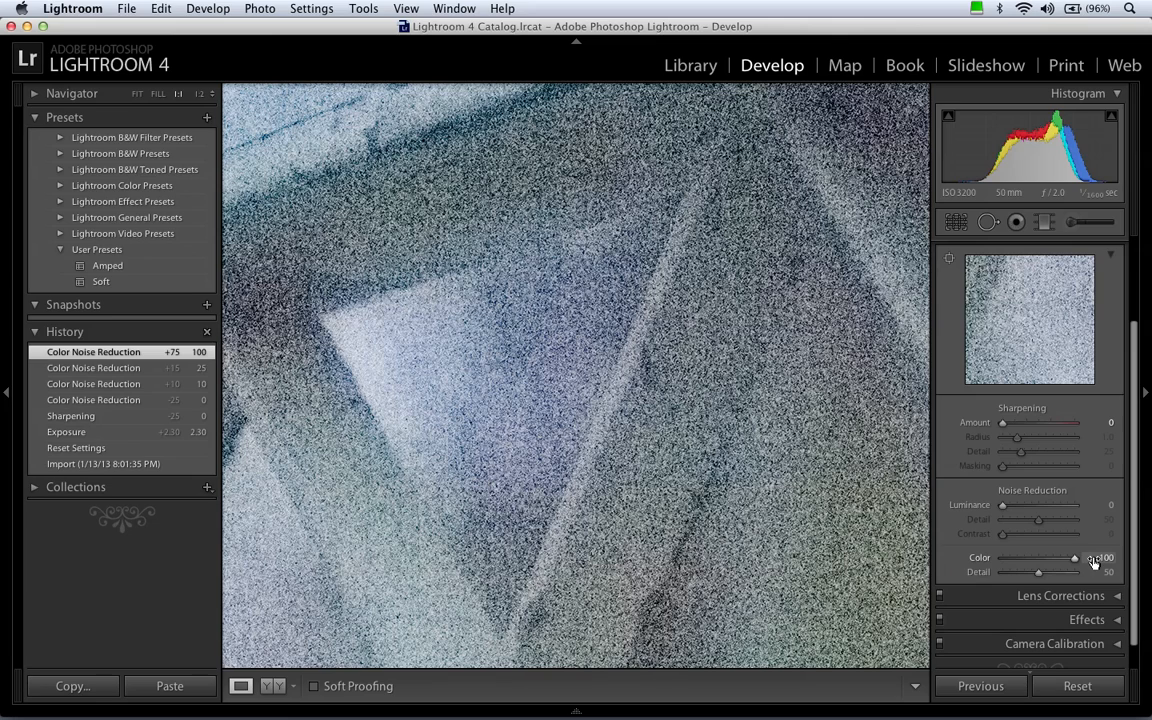
click(1097, 560)
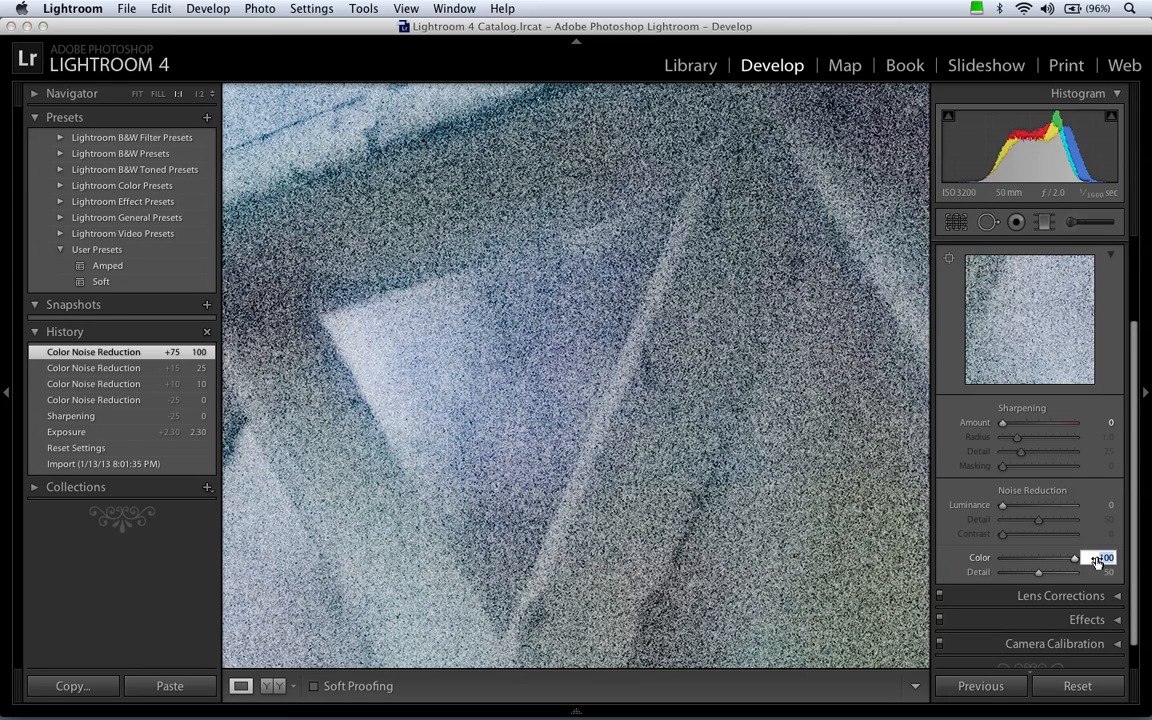
text(25)
key(Return)
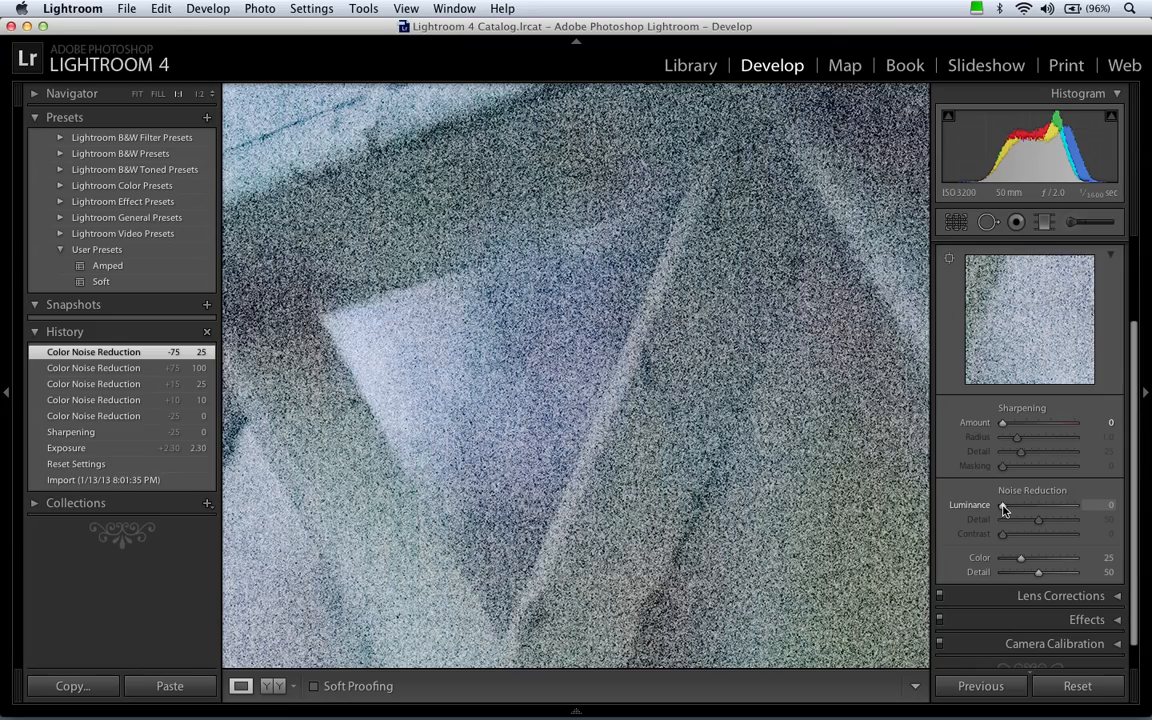
Try Luminance noise reduction at 100 and at 32, judging the smoothing on the fence's upper rail and lattice.
drag(550, 489, 818, 527)
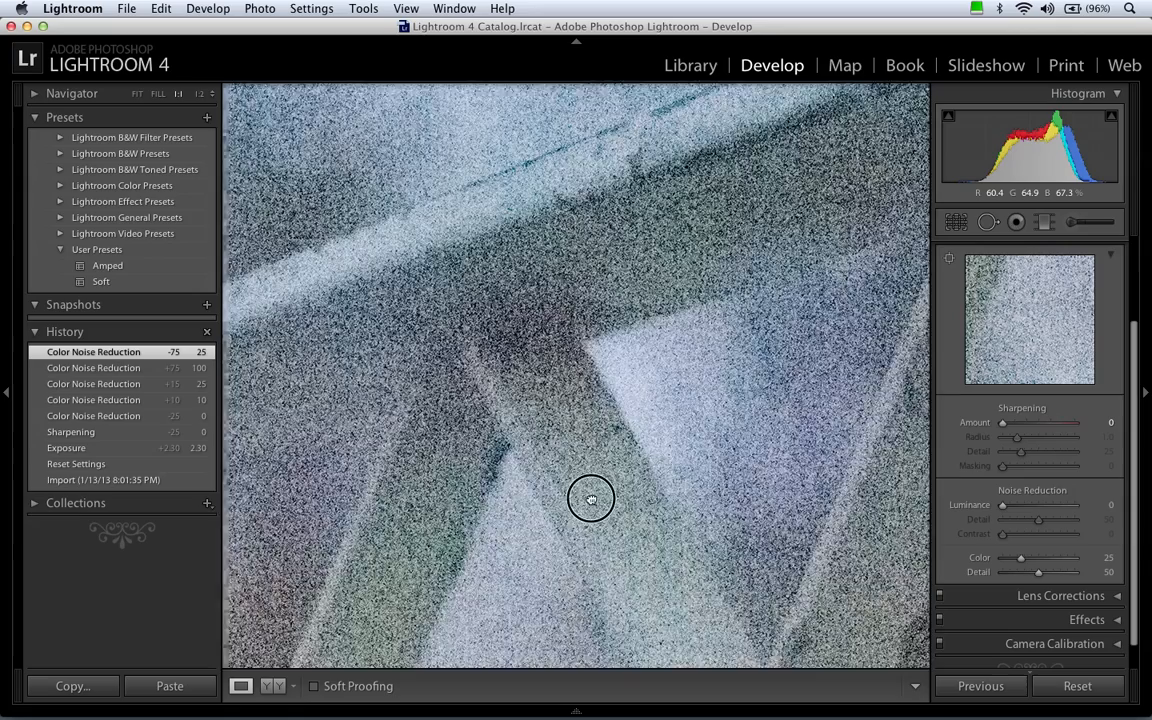
drag(589, 496, 778, 453)
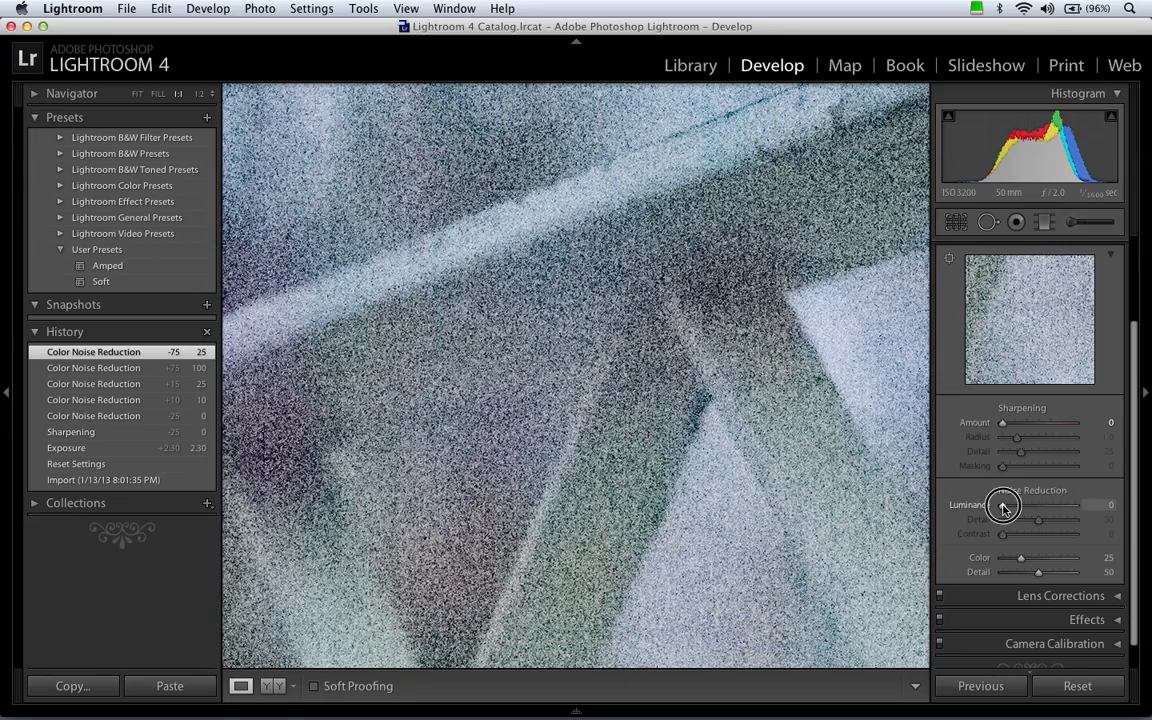
drag(1004, 507, 1093, 506)
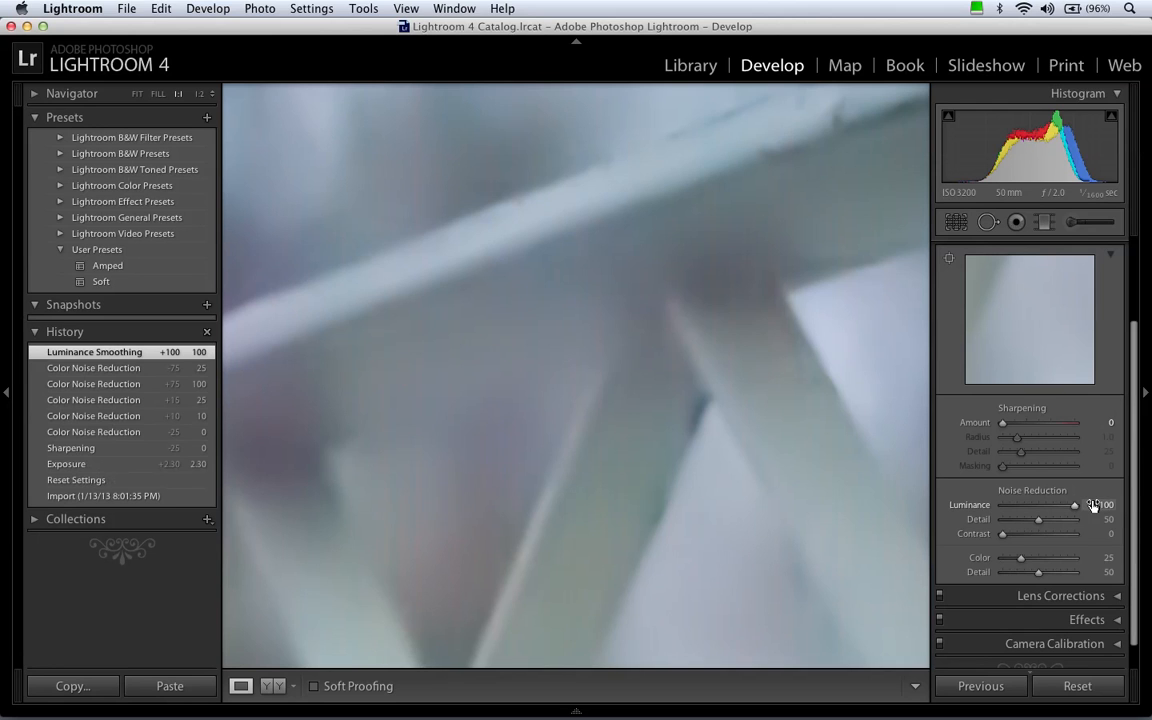
drag(1075, 506, 1025, 508)
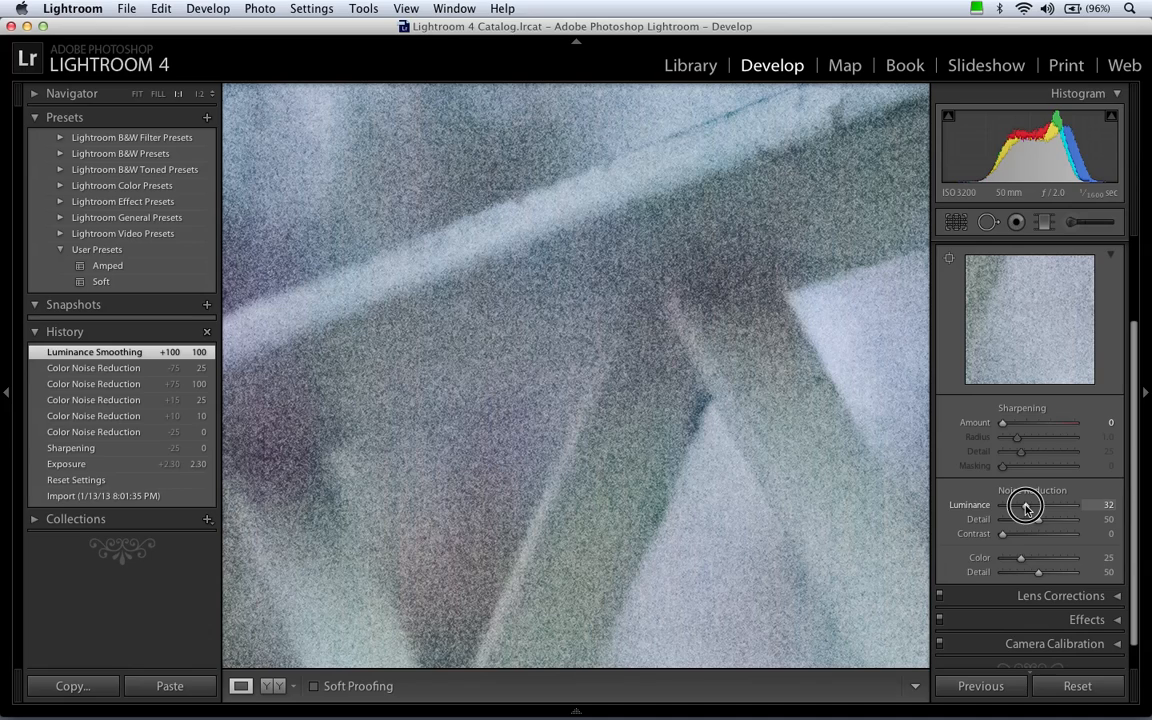
drag(1025, 507, 1025, 507)
drag(836, 437, 742, 388)
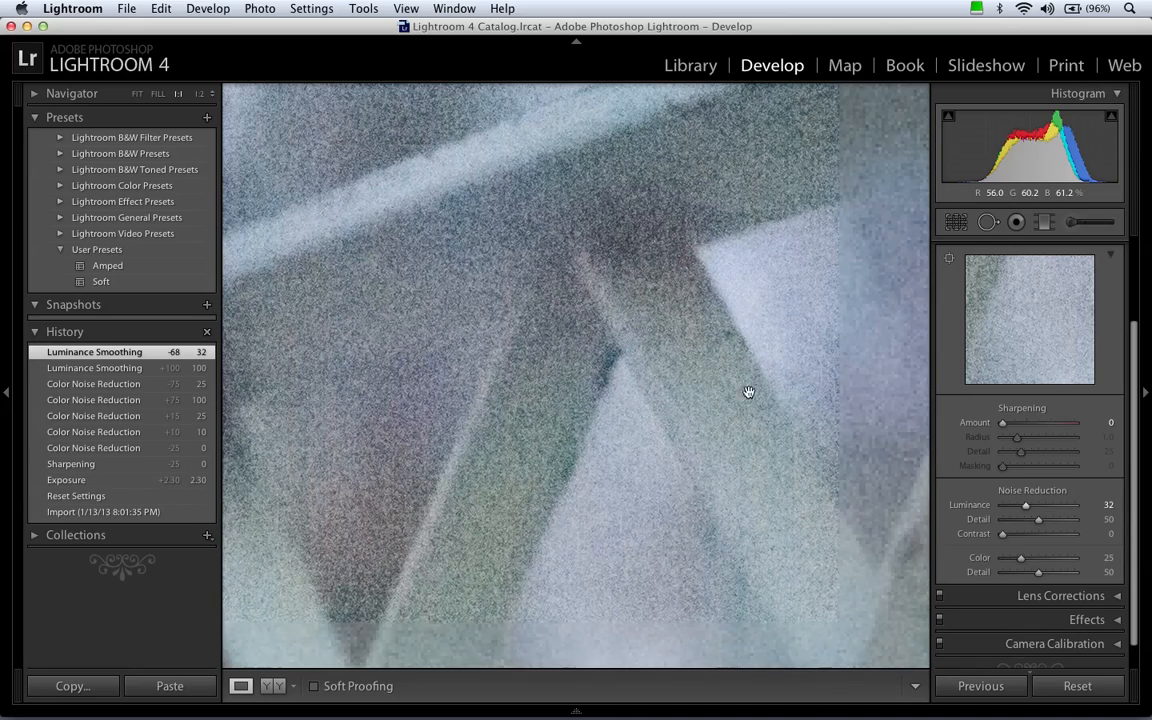
Set the Luminance noise reduction to 25, comparing it with a weaker value of 10.
drag(1025, 505, 1010, 508)
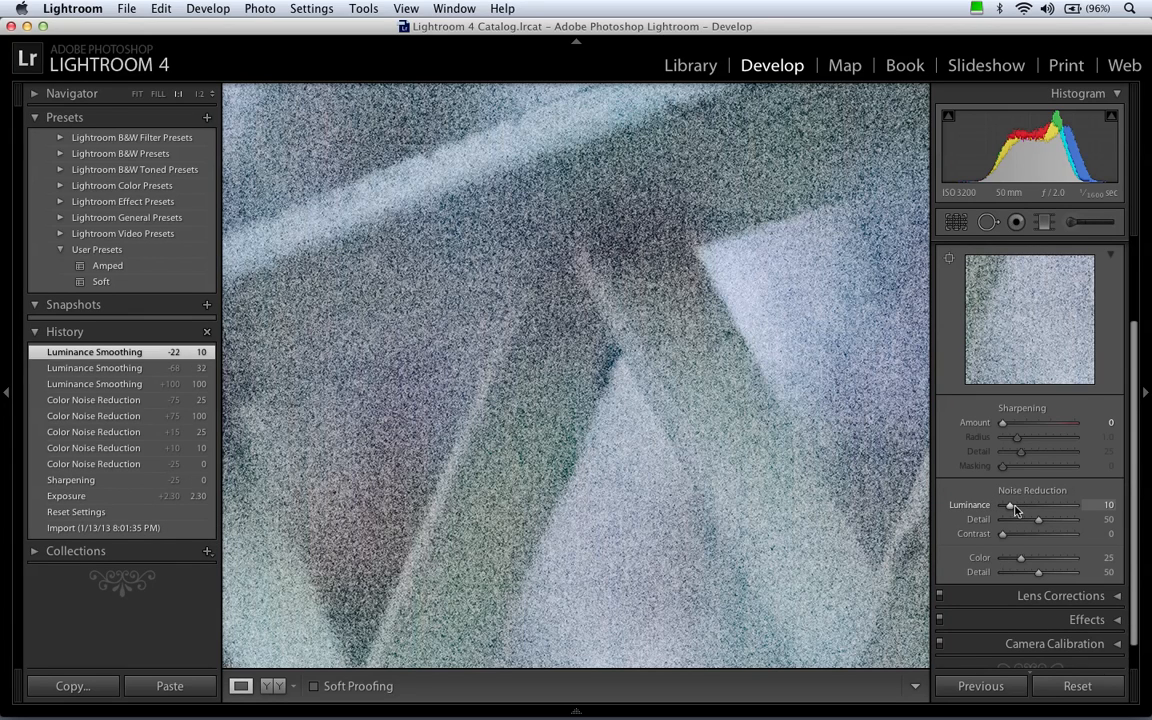
click(1105, 507)
text(25)
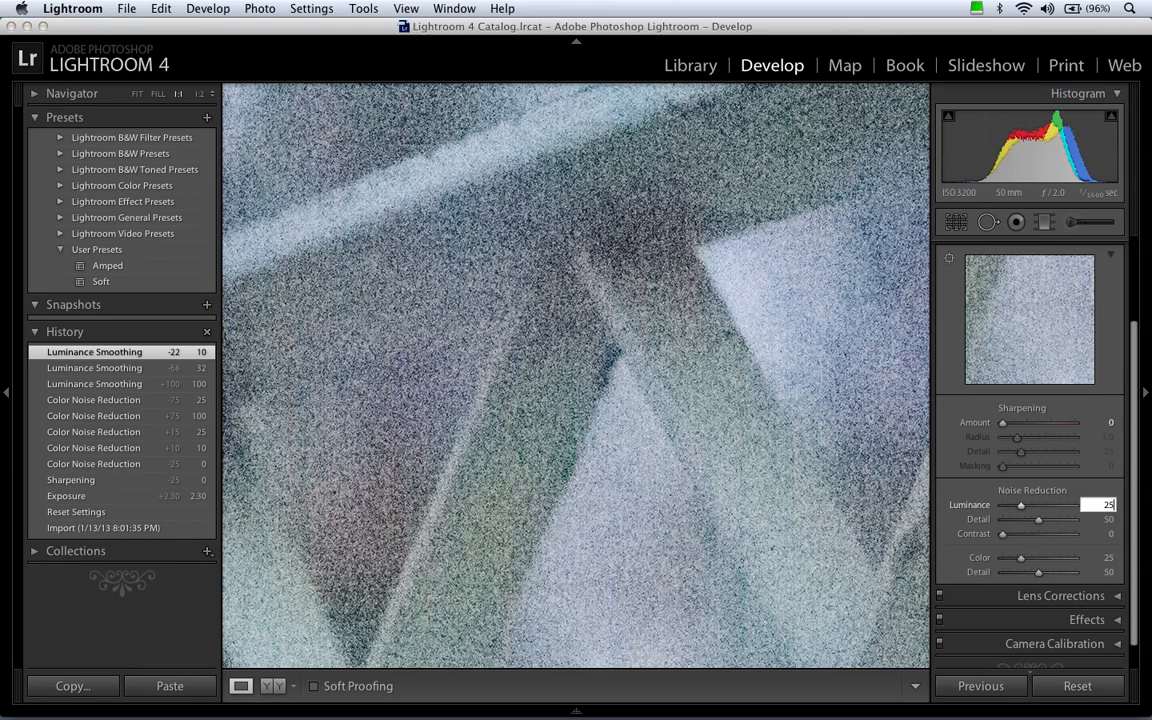
key(Return)
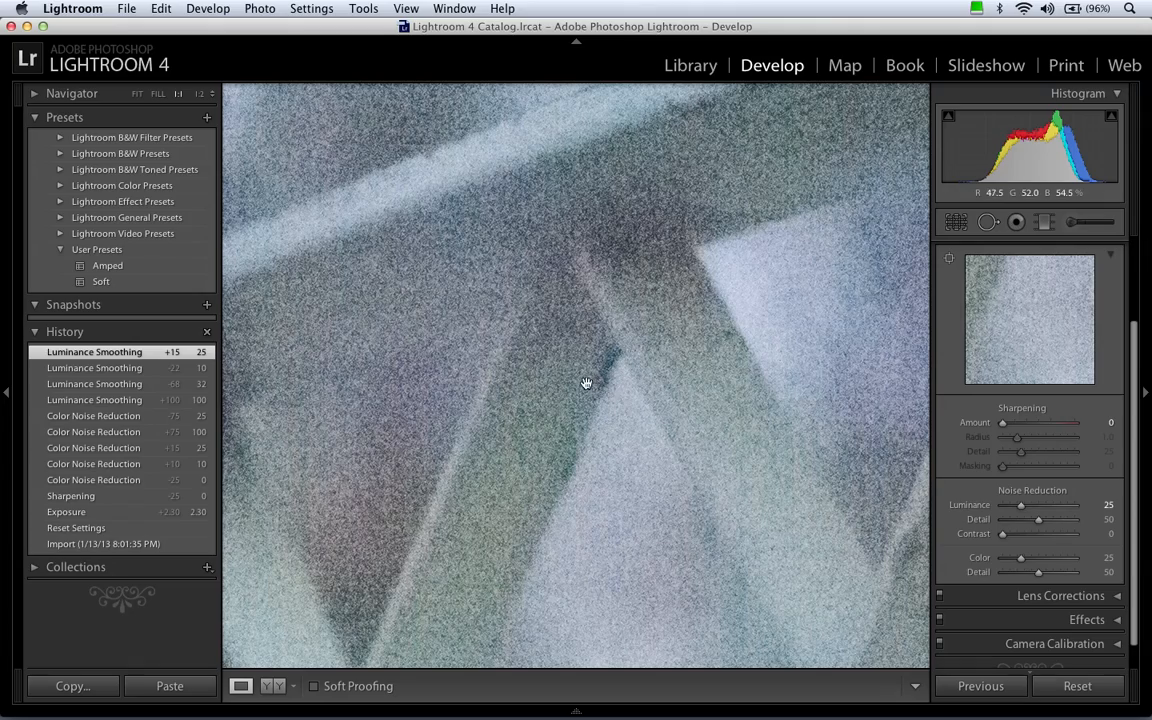
Examine the remaining noise along the fence rails and lattice at 1:1 and in the full view.
drag(651, 267, 616, 388)
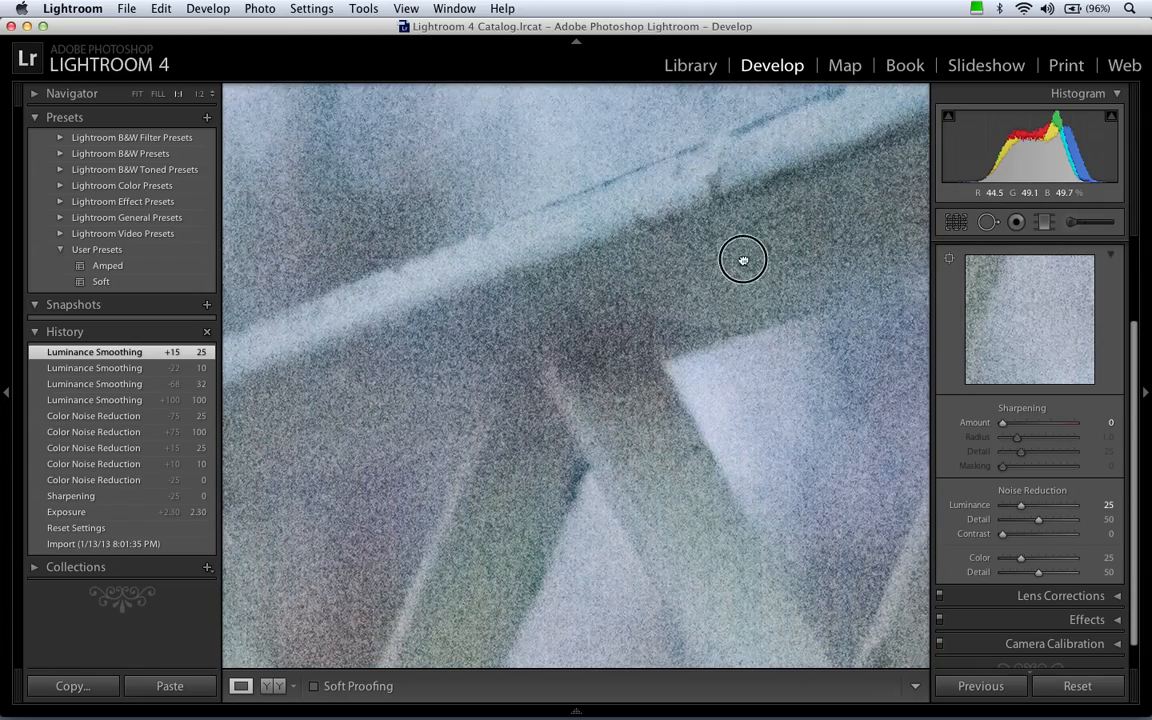
drag(743, 257, 632, 386)
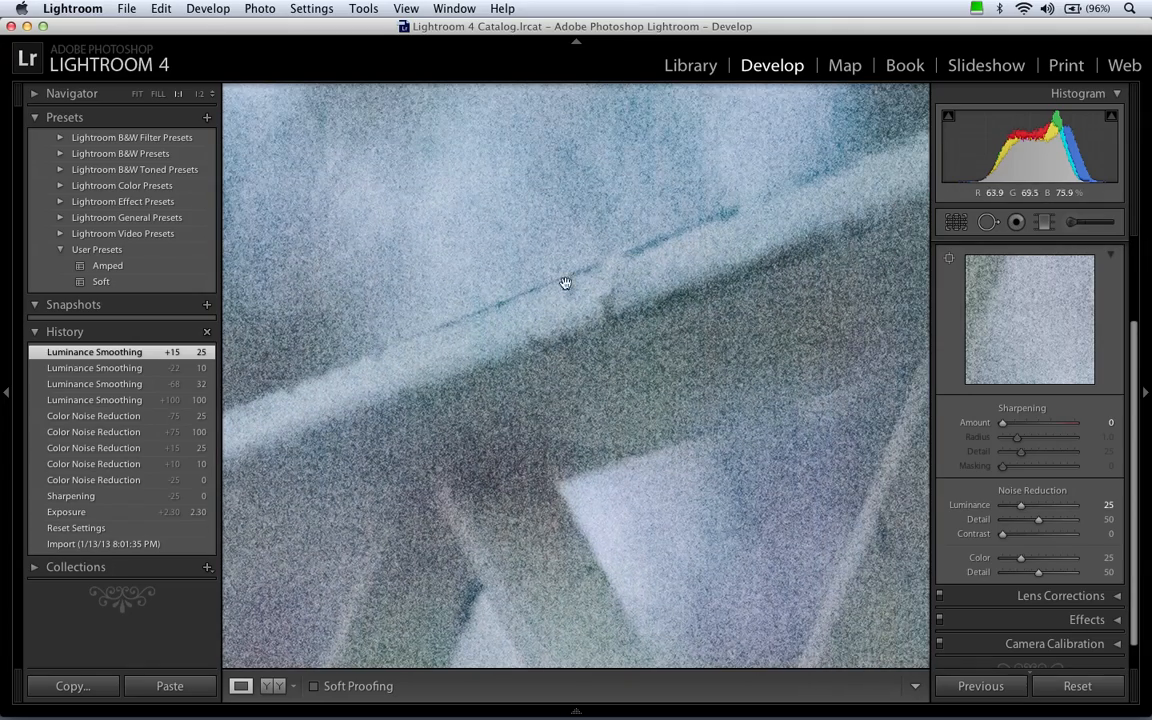
drag(400, 444, 560, 383)
drag(753, 375, 712, 393)
click(713, 393)
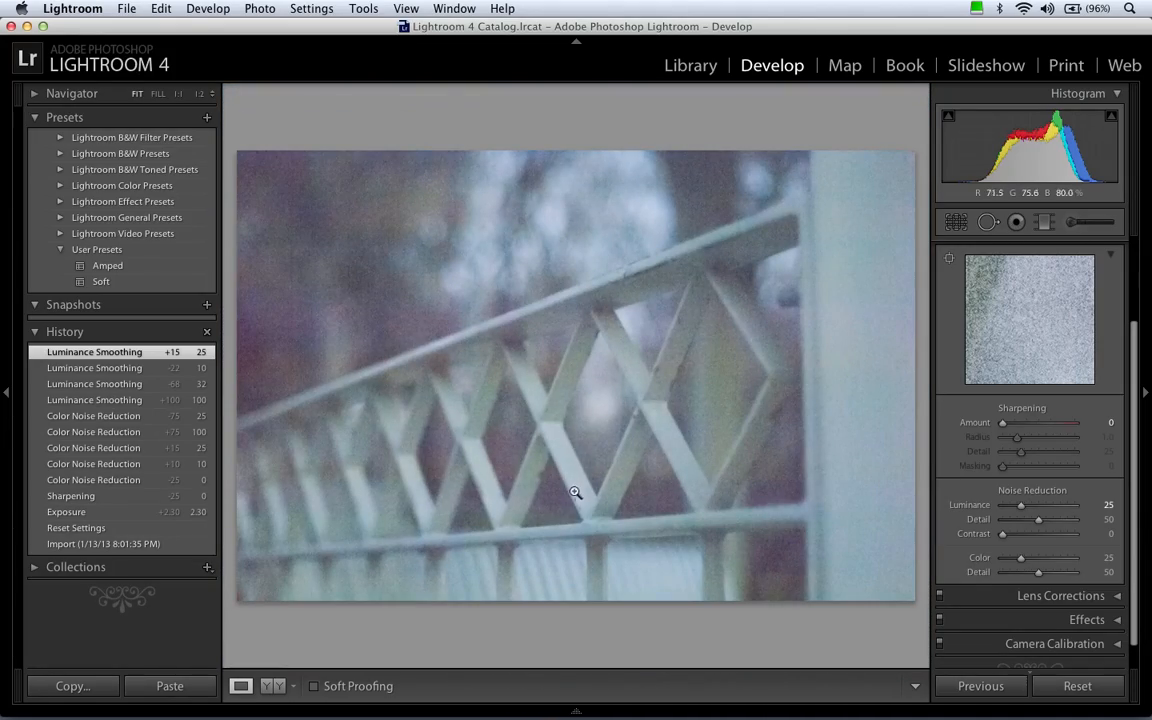
drag(519, 443, 600, 432)
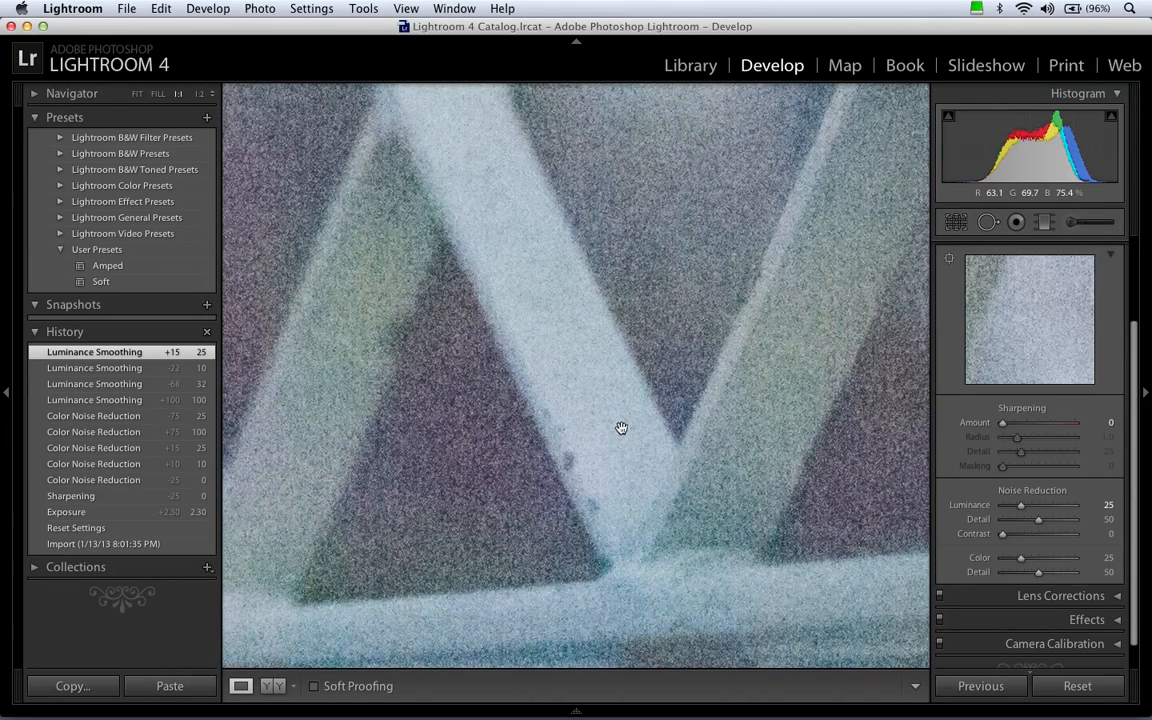
Set the fence photo's Luminance noise reduction to 41, comparing it with the maximum of 100.
click(1021, 508)
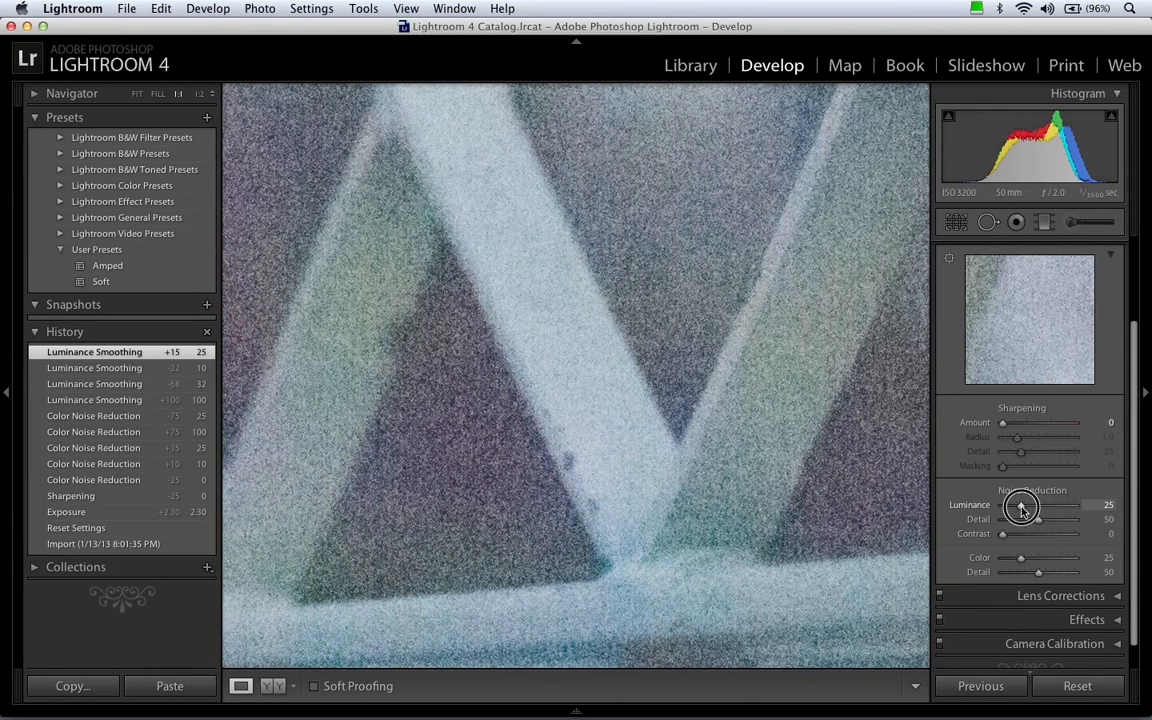
drag(1021, 508, 1078, 508)
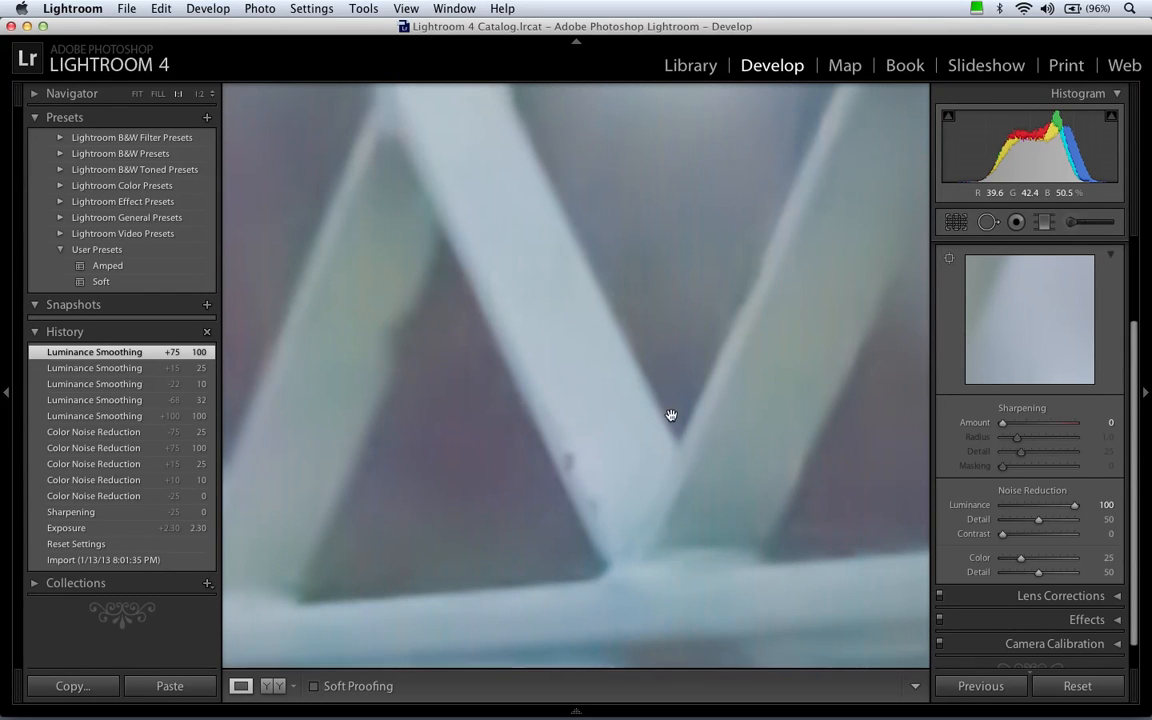
drag(1076, 508, 1035, 514)
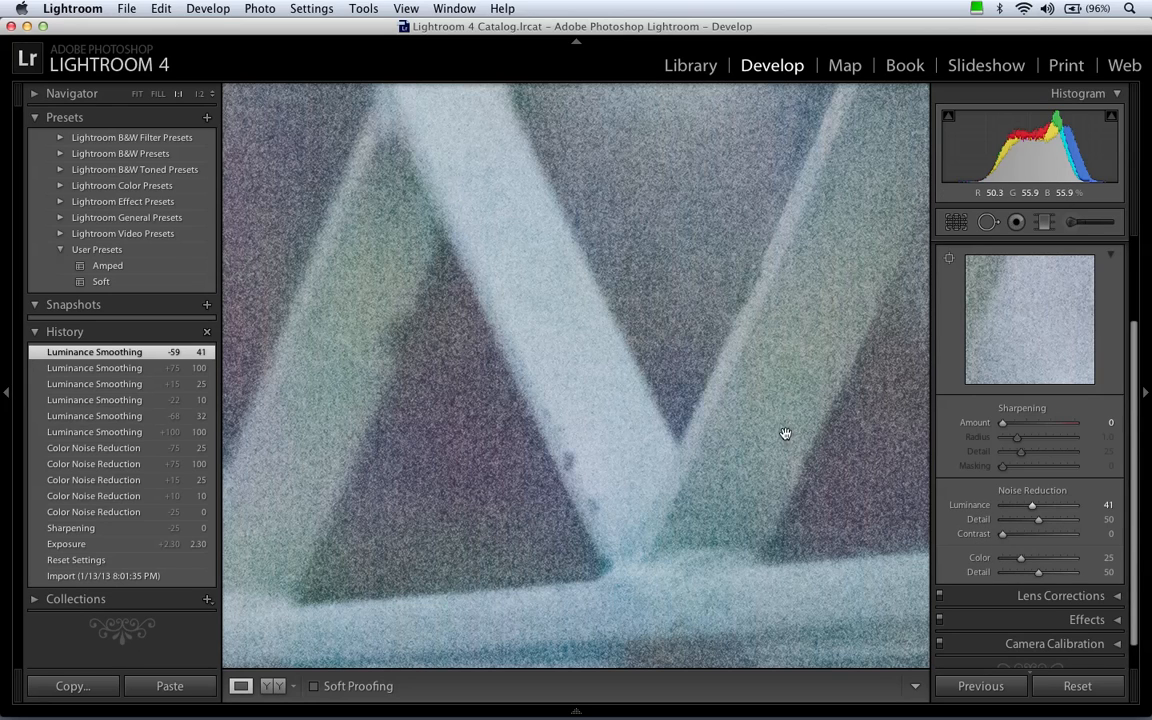
click(722, 434)
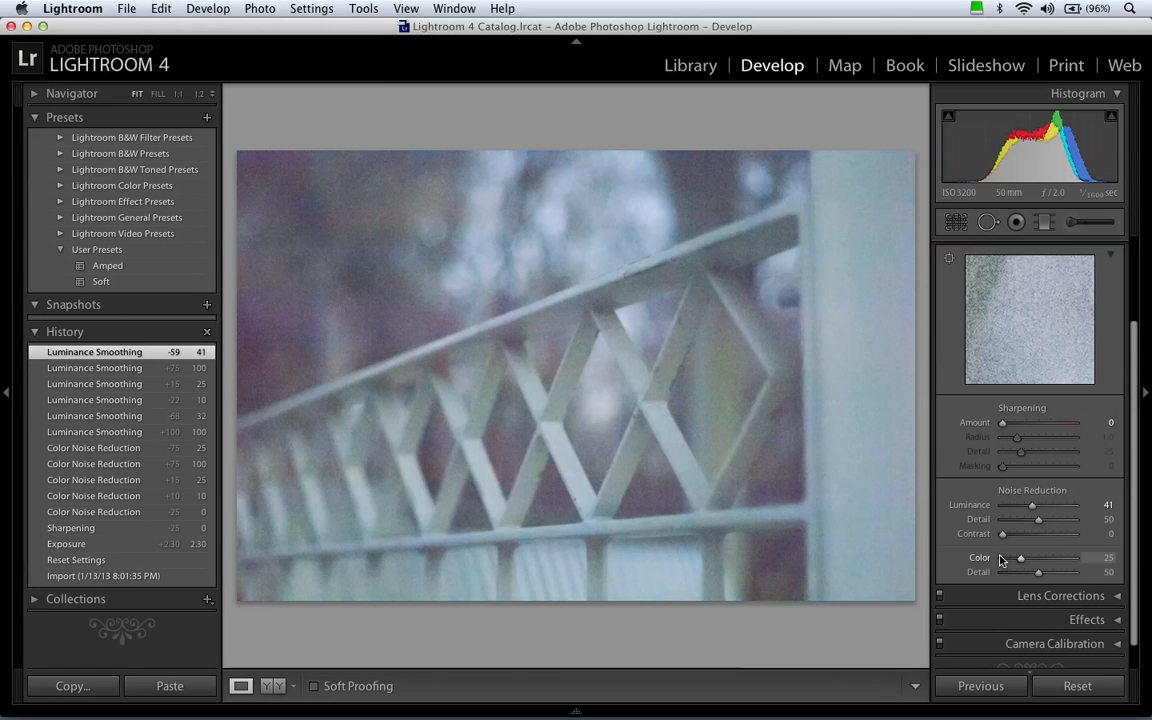
Reopen the sepia desert photo in the Develop module and set its Color noise reduction to 5.
click(690, 65)
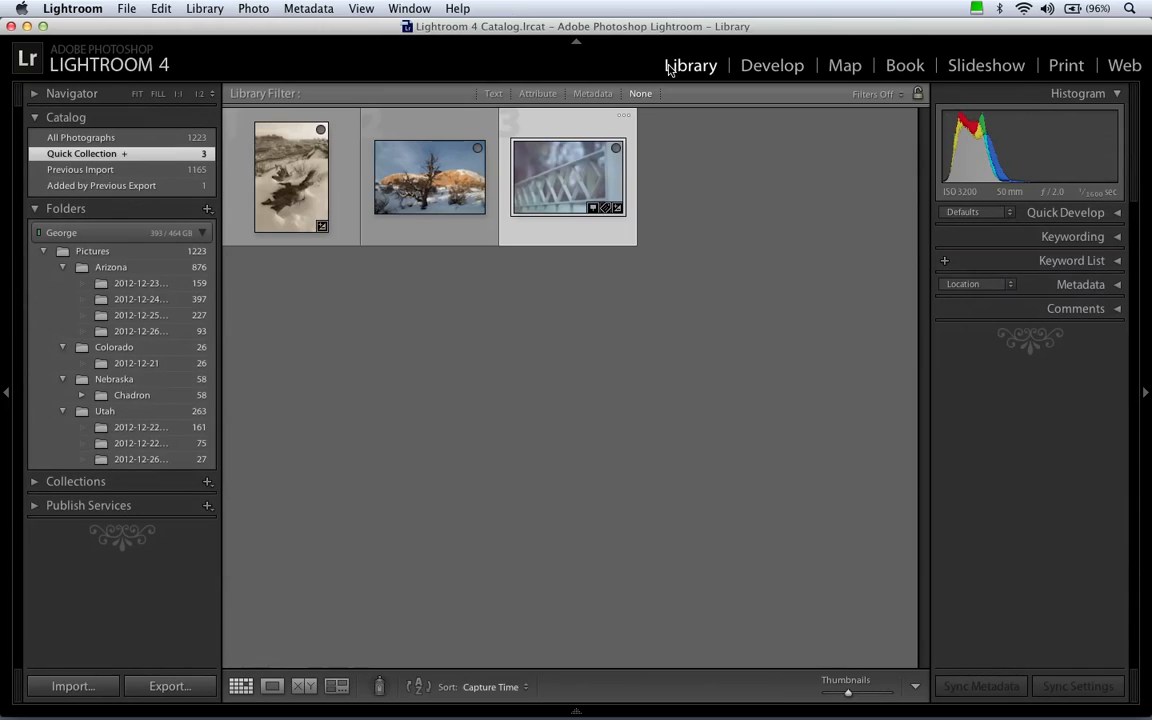
click(298, 156)
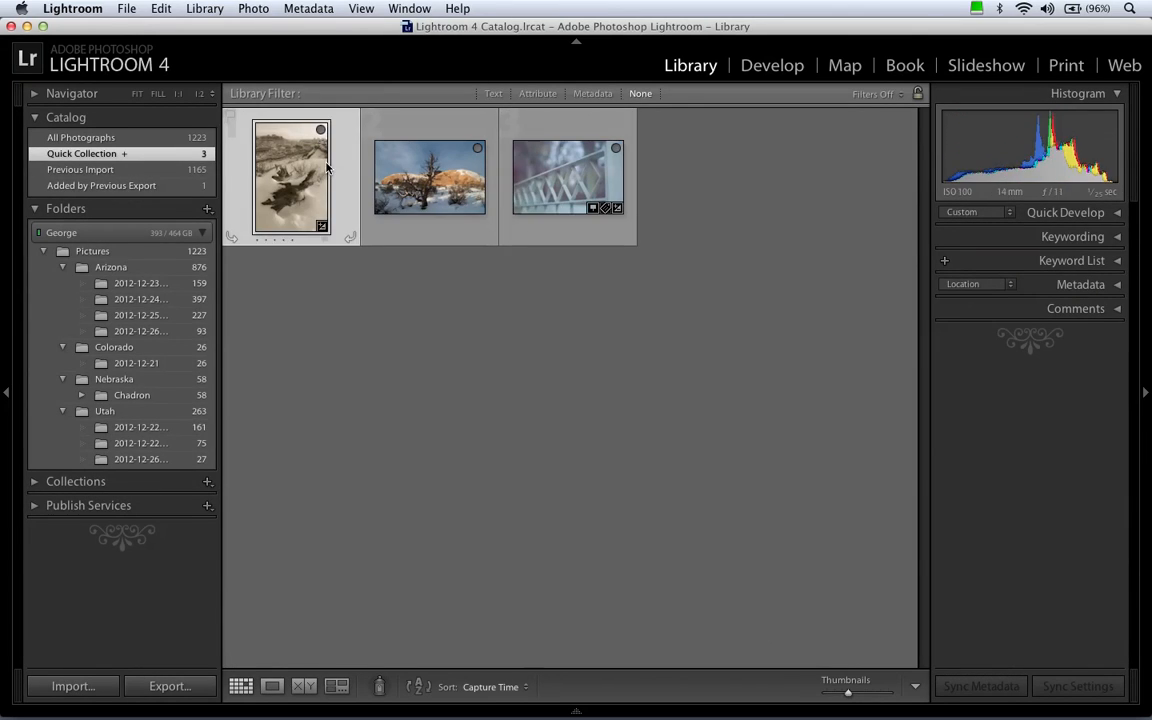
click(772, 66)
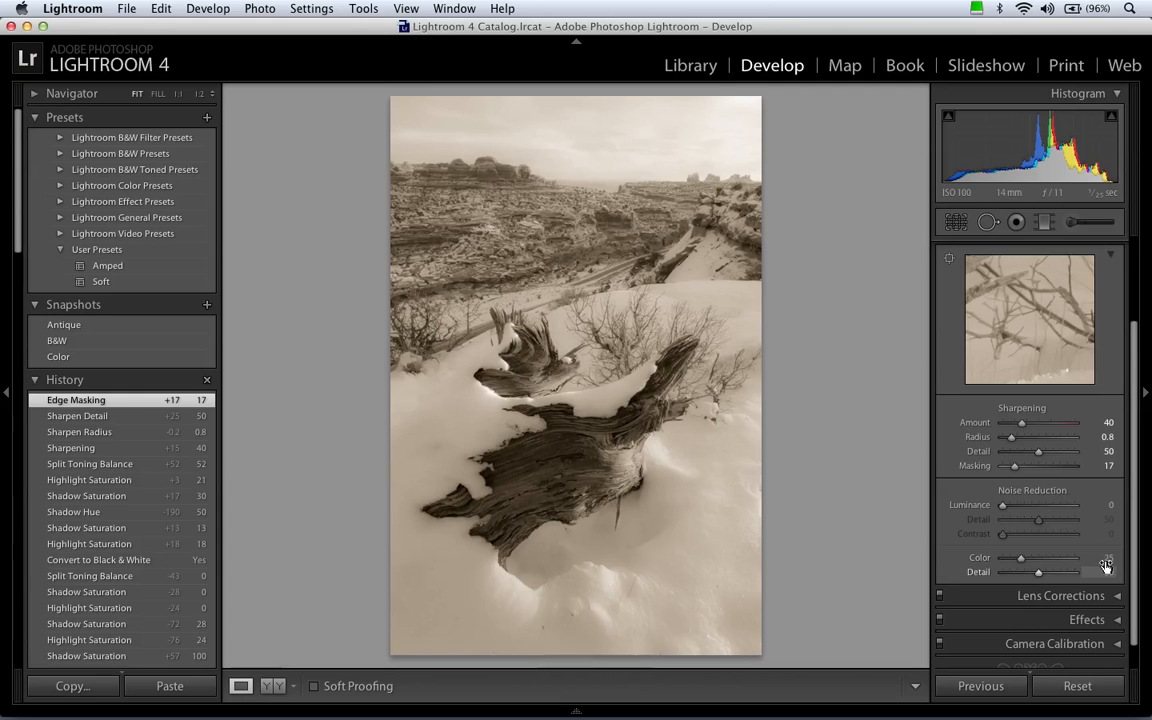
drag(598, 439, 725, 498)
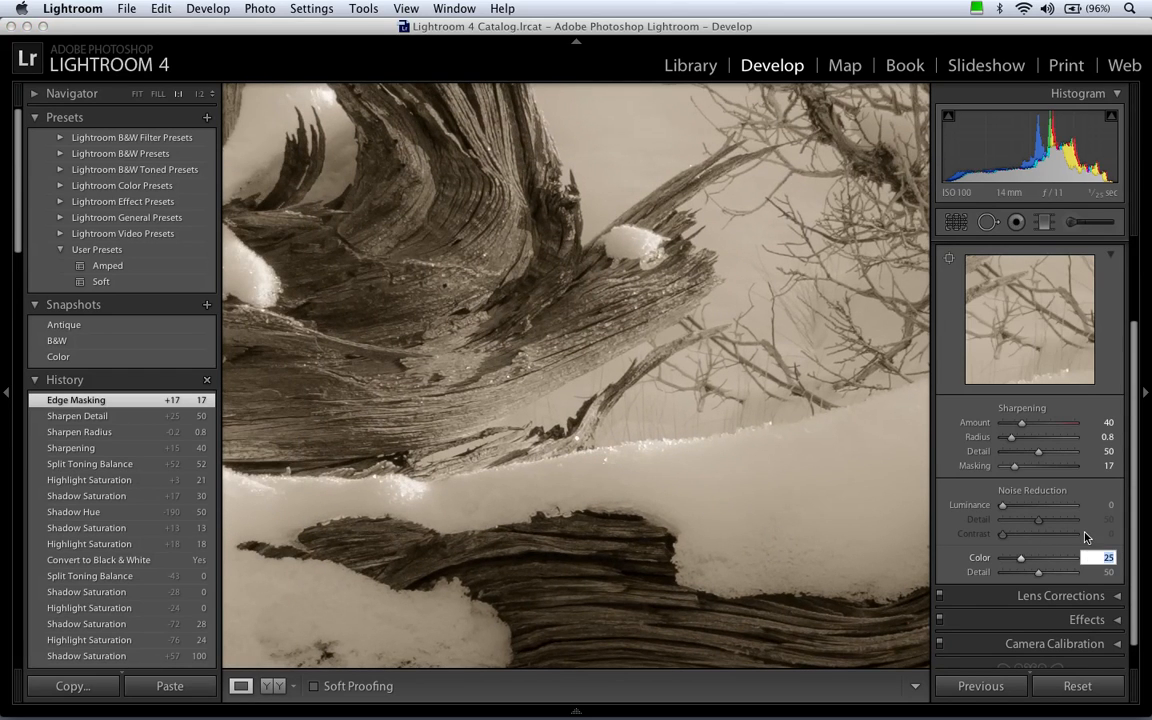
text(5)
key(Return)
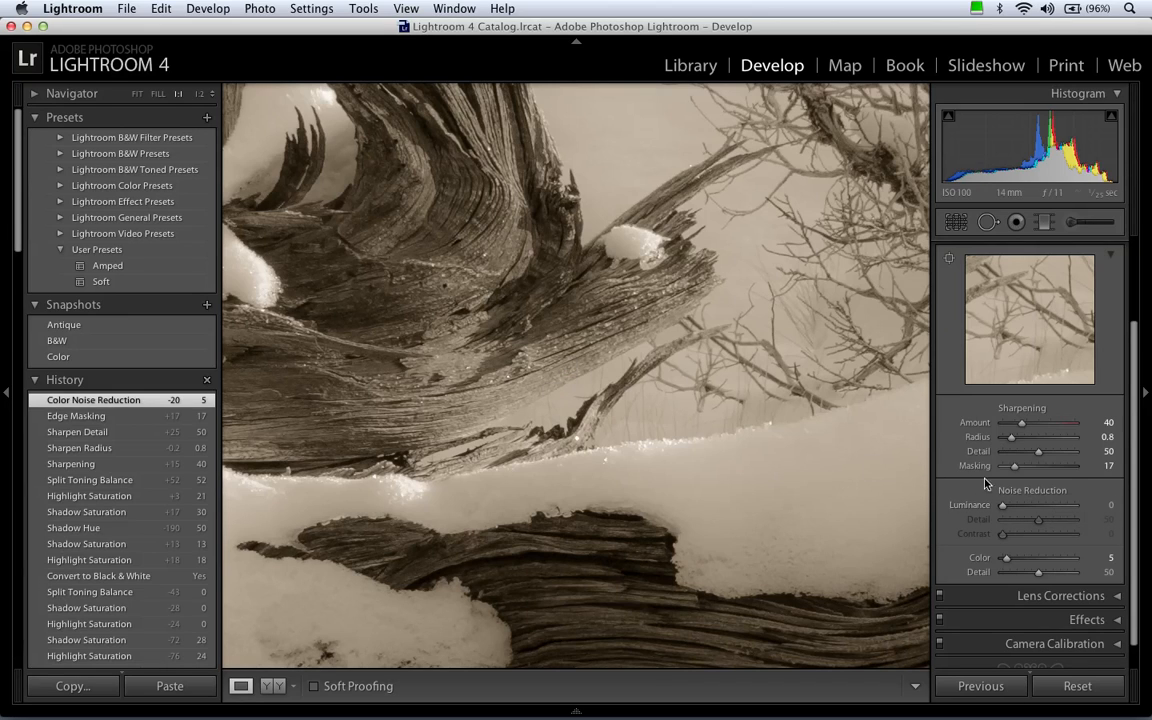
Examine the noise at 1:1 from the driftwood up to the distant rock formations and sky, leaving Luminance noise reduction at 0.
drag(591, 167, 604, 514)
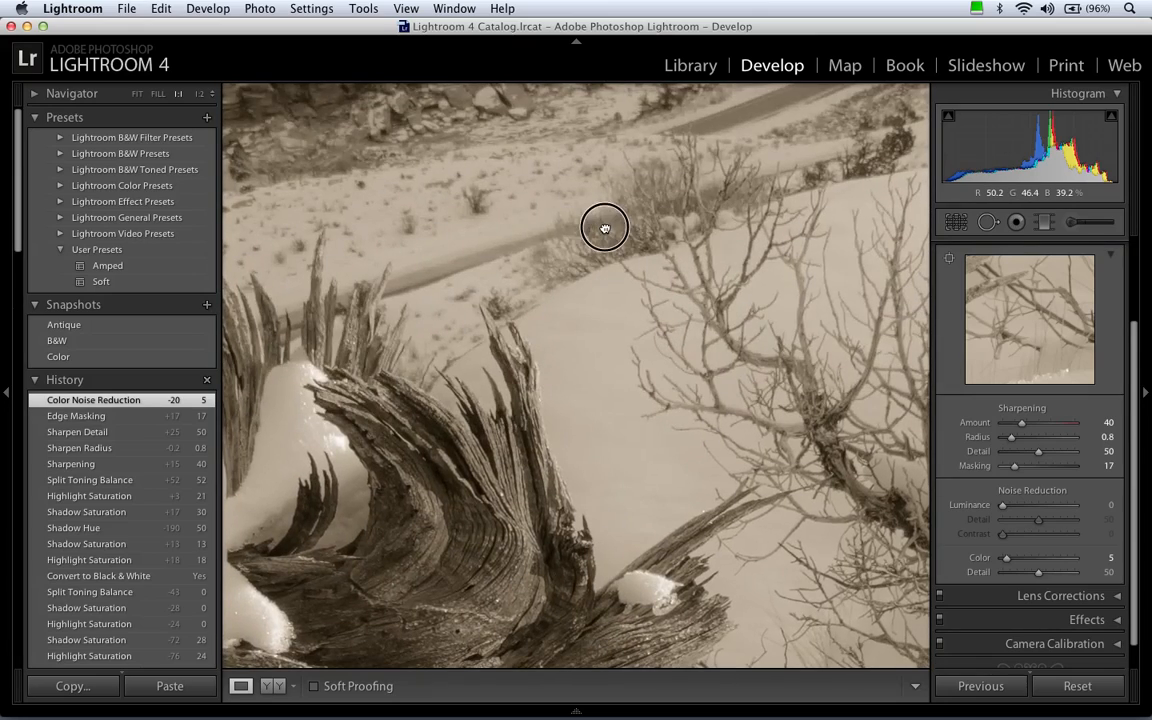
drag(604, 226, 640, 494)
drag(608, 245, 606, 600)
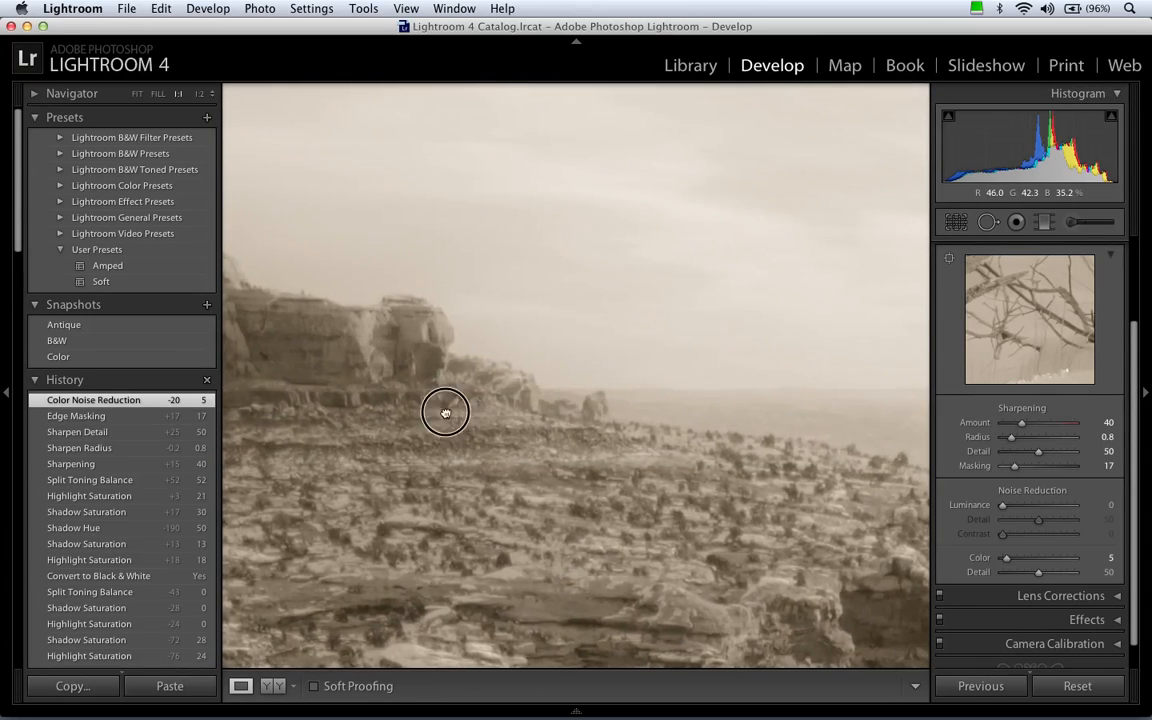
drag(442, 411, 563, 419)
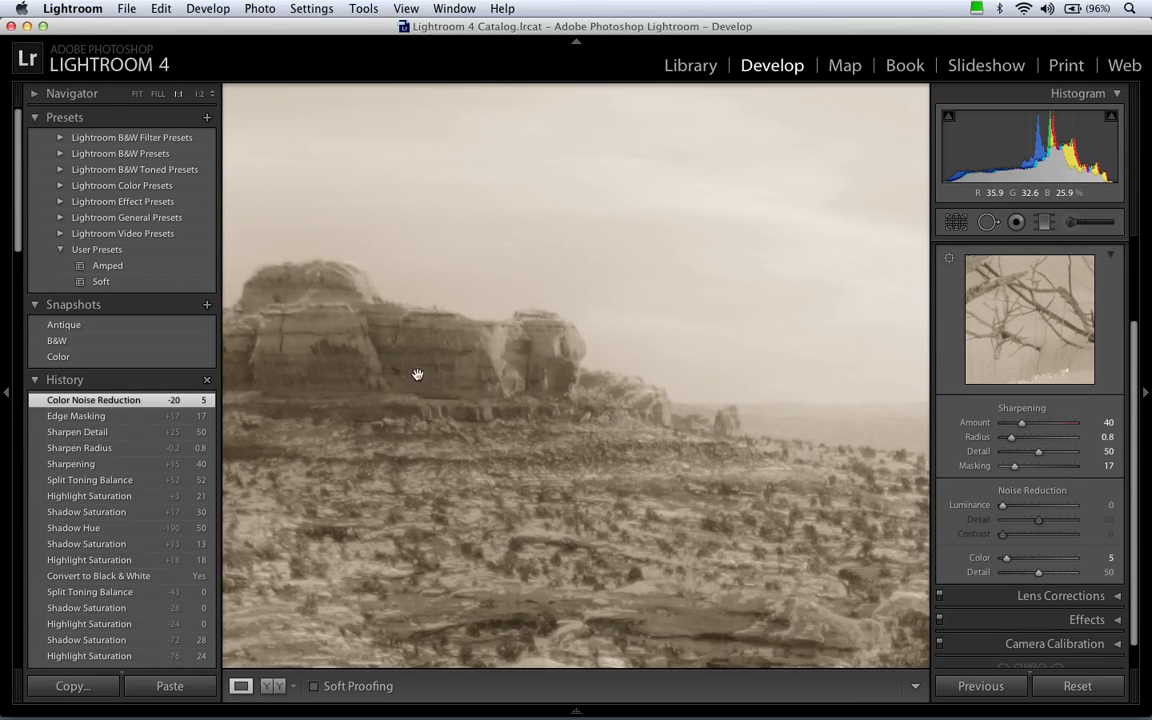
drag(489, 399, 569, 400)
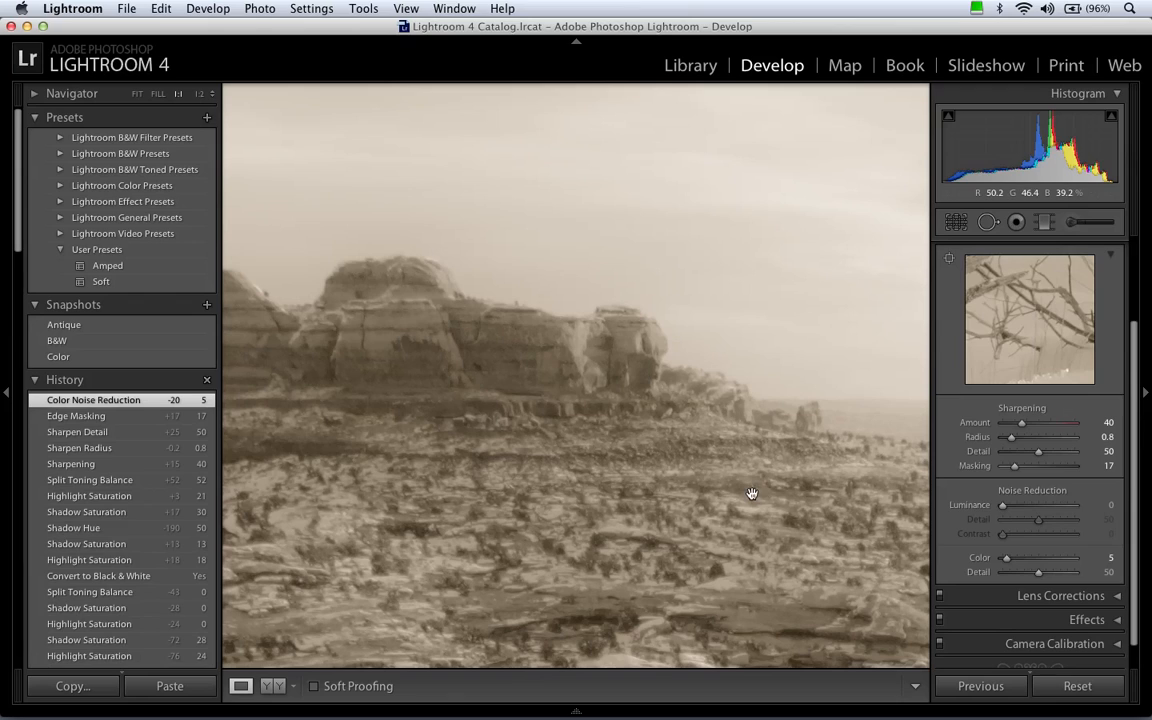
click(1090, 506)
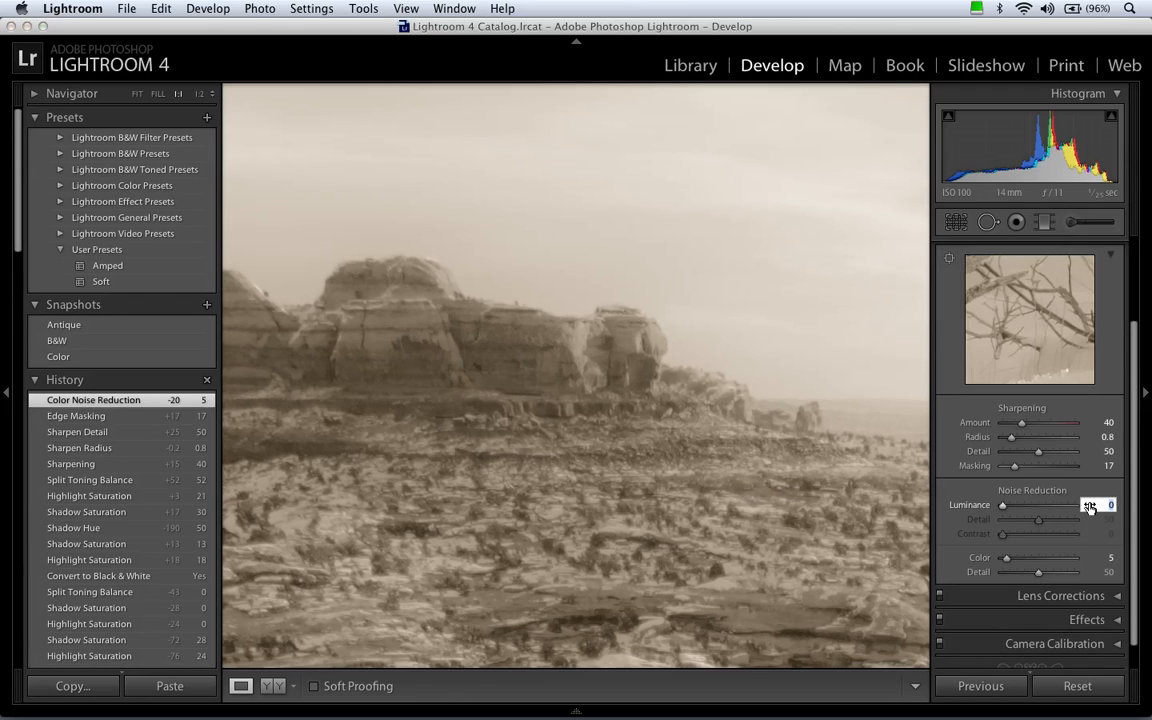
click(771, 450)
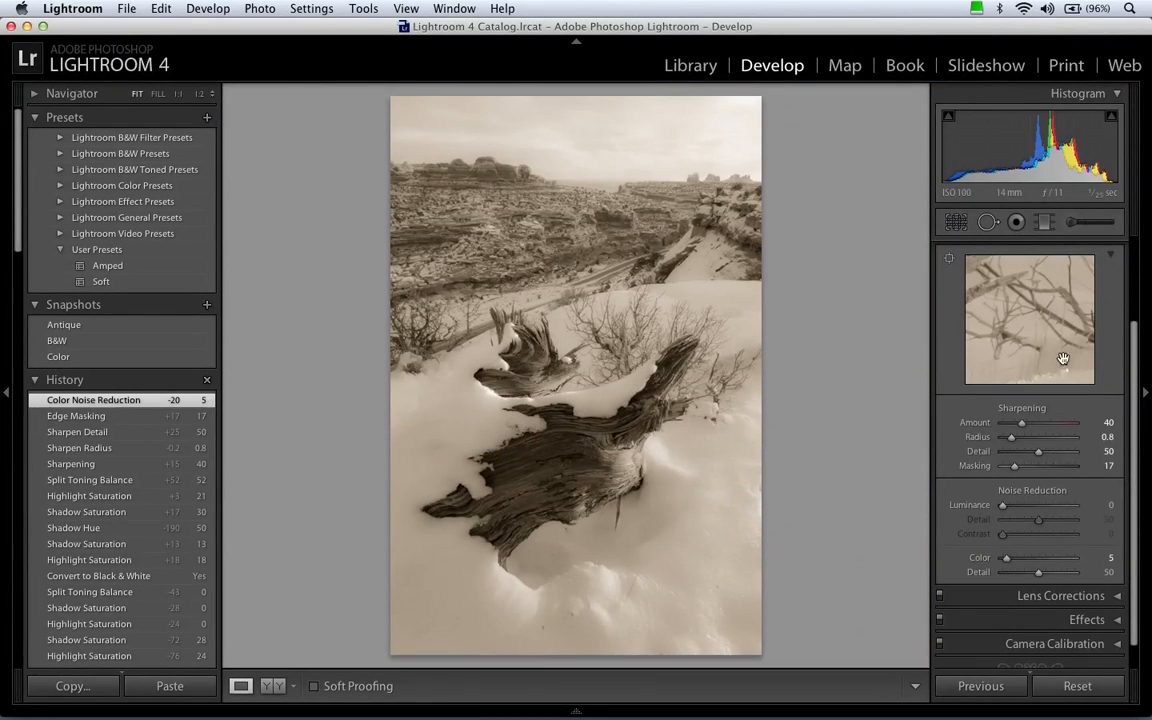
Enable profile corrections in Lens Corrections and choose Tokina as the lens make.
scroll(1110, 296, up, 1)
click(1088, 255)
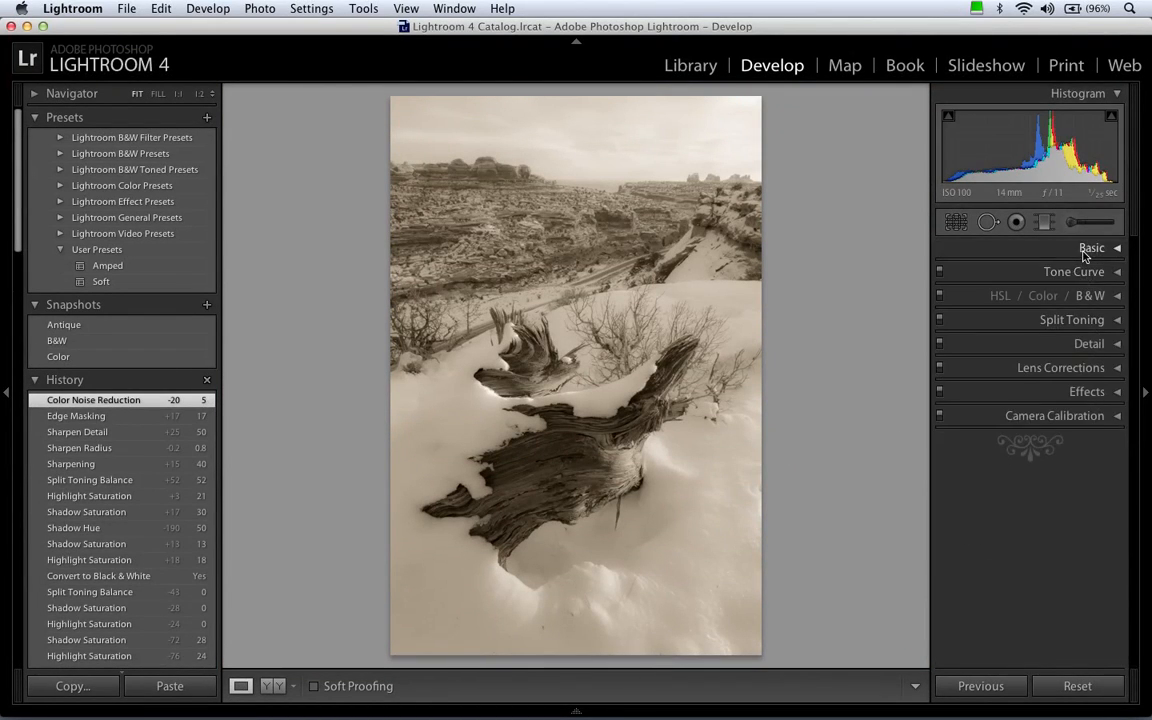
click(1091, 370)
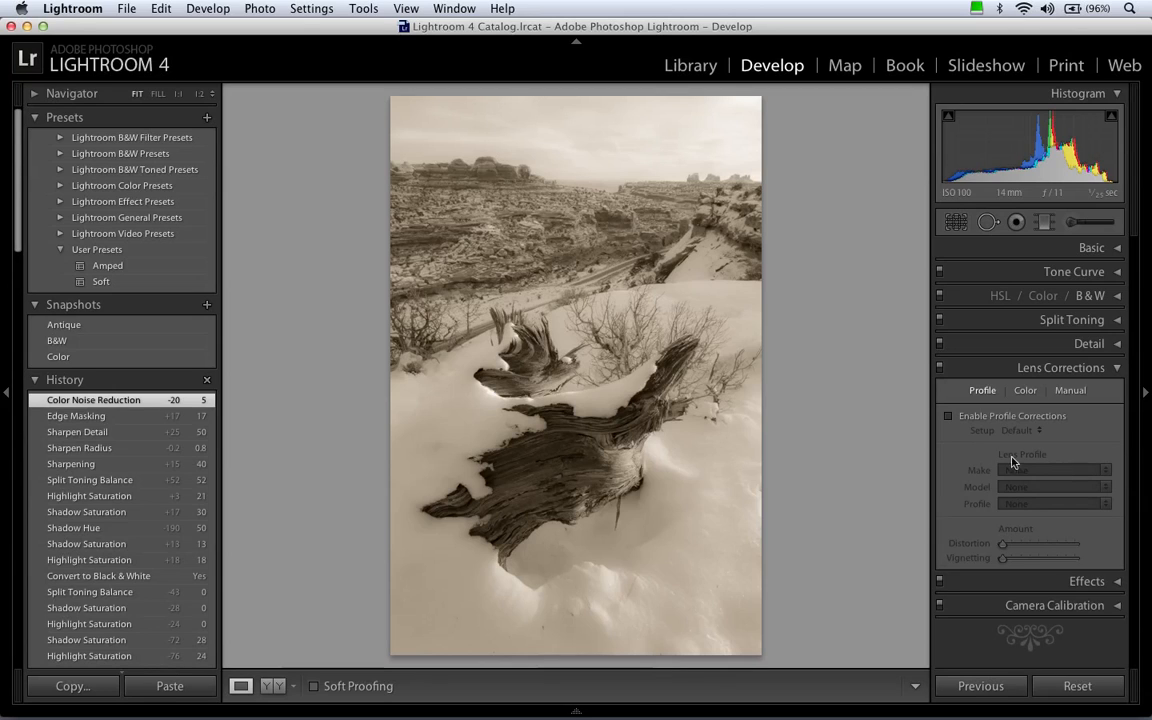
click(949, 417)
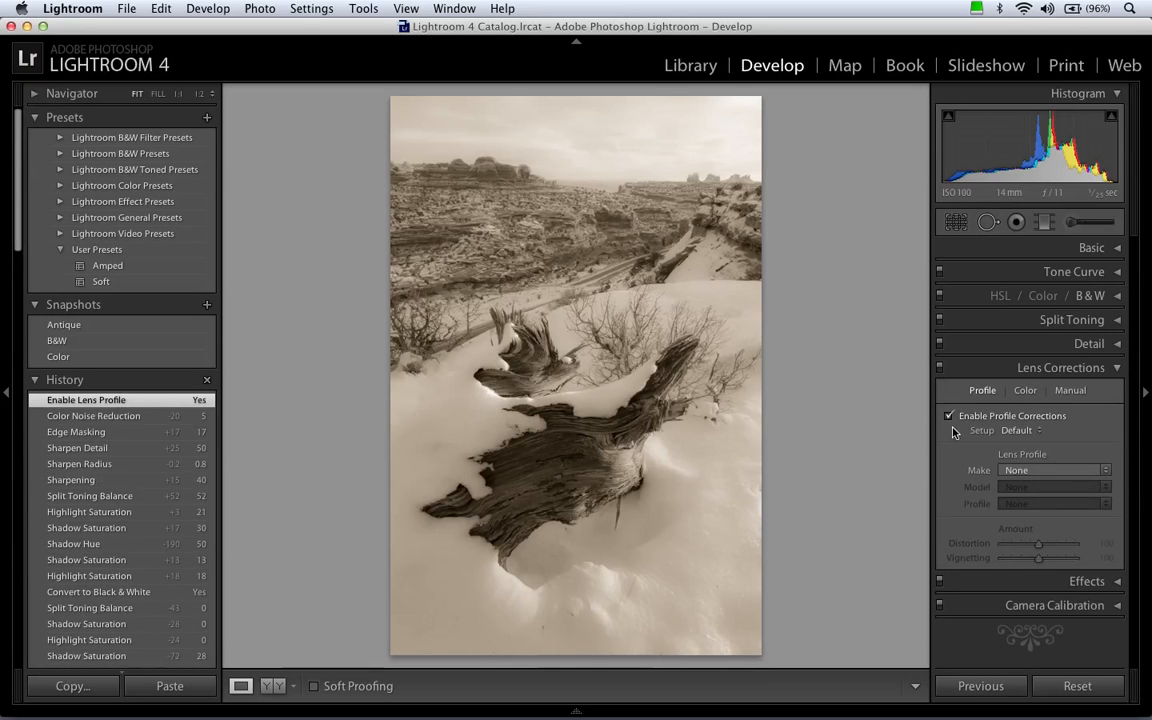
click(1060, 471)
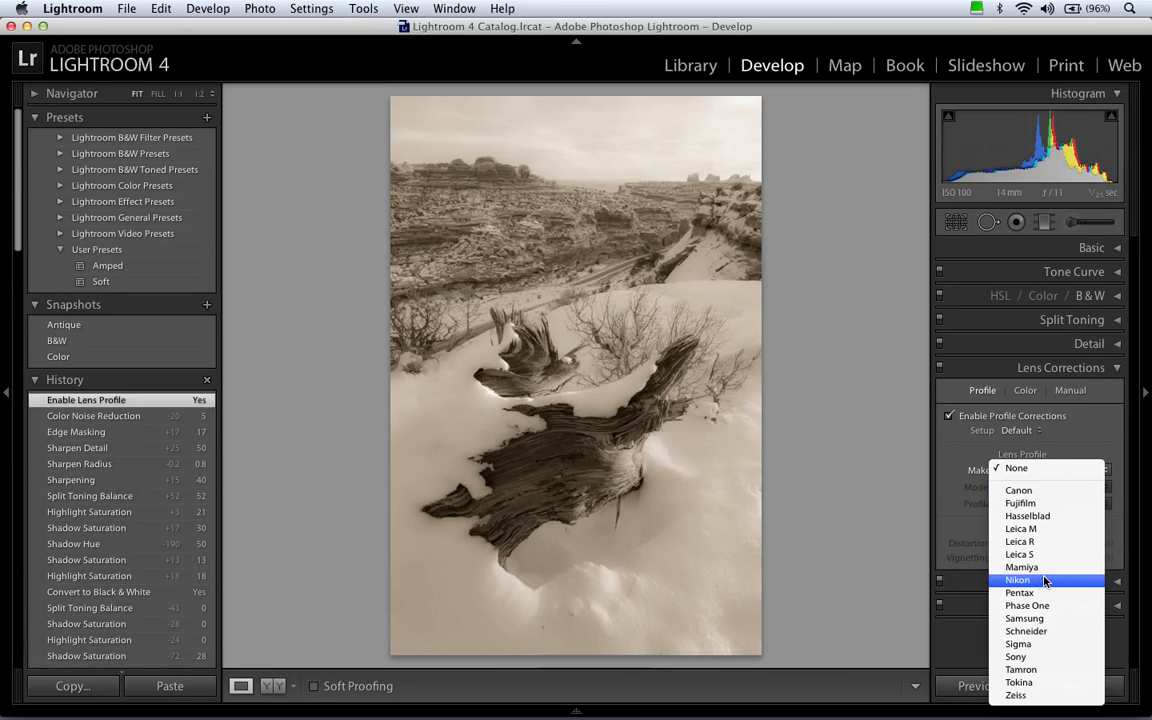
click(1040, 682)
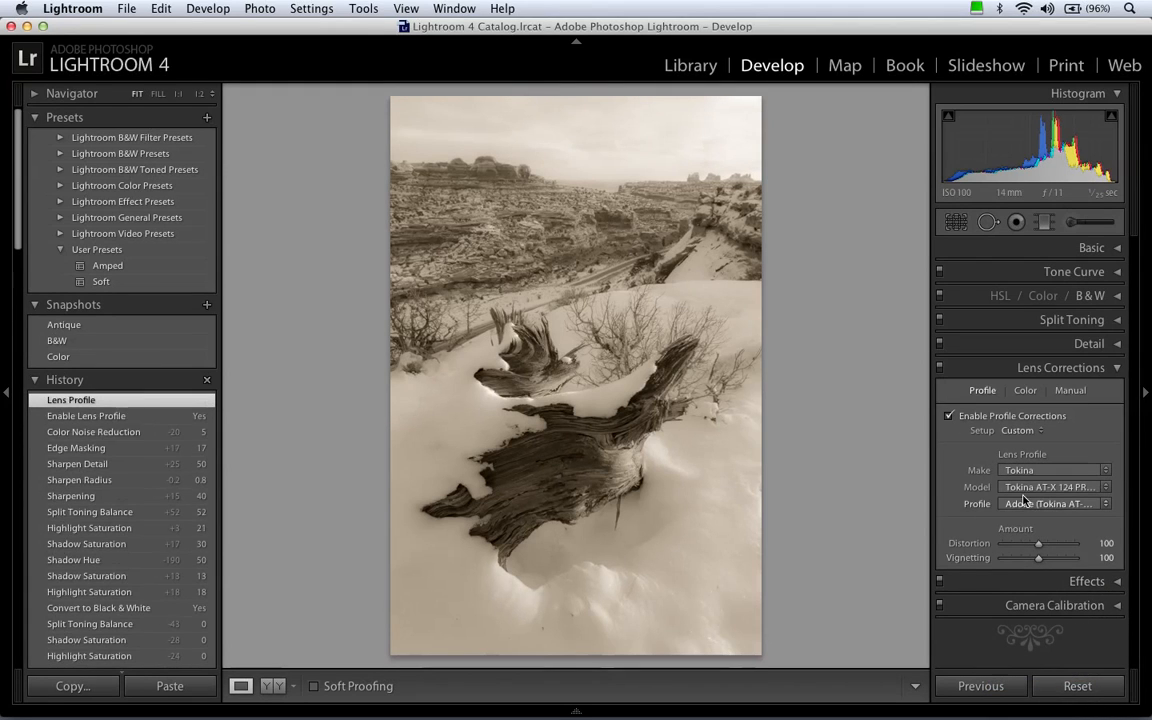
Keep the Tokina AT-X 124 PRO DX 12-24mm F4(IF) model with its NIKON CORPORATION profile.
click(1104, 488)
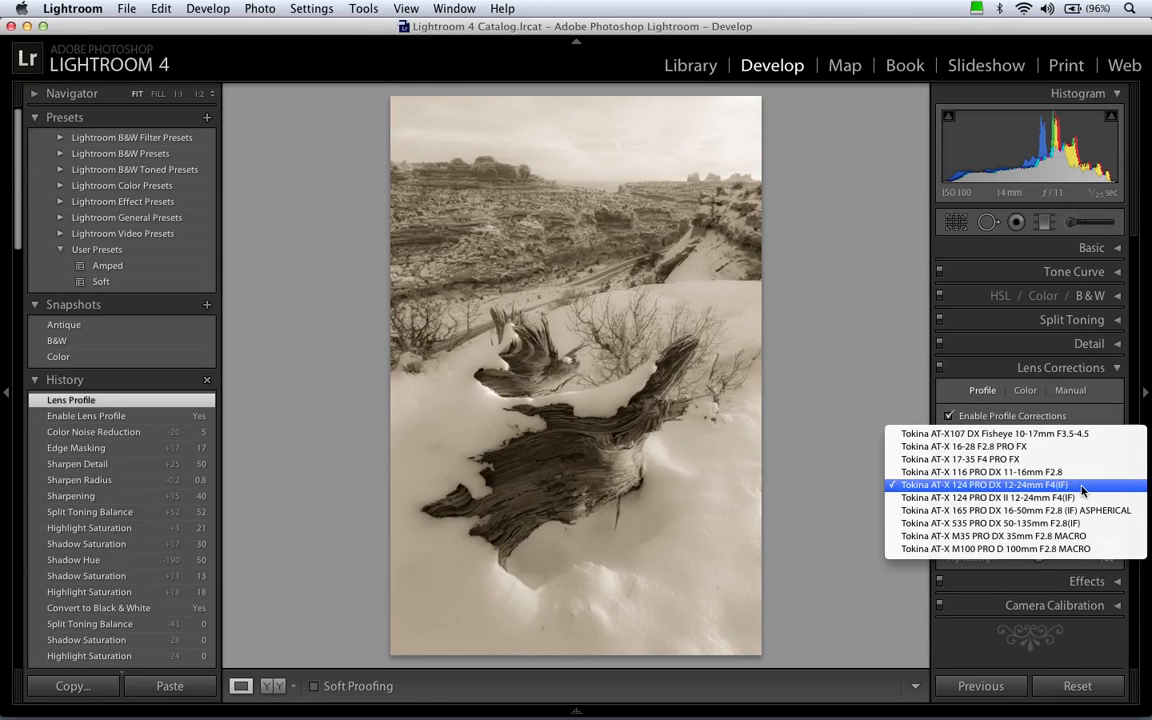
click(1081, 488)
click(1104, 506)
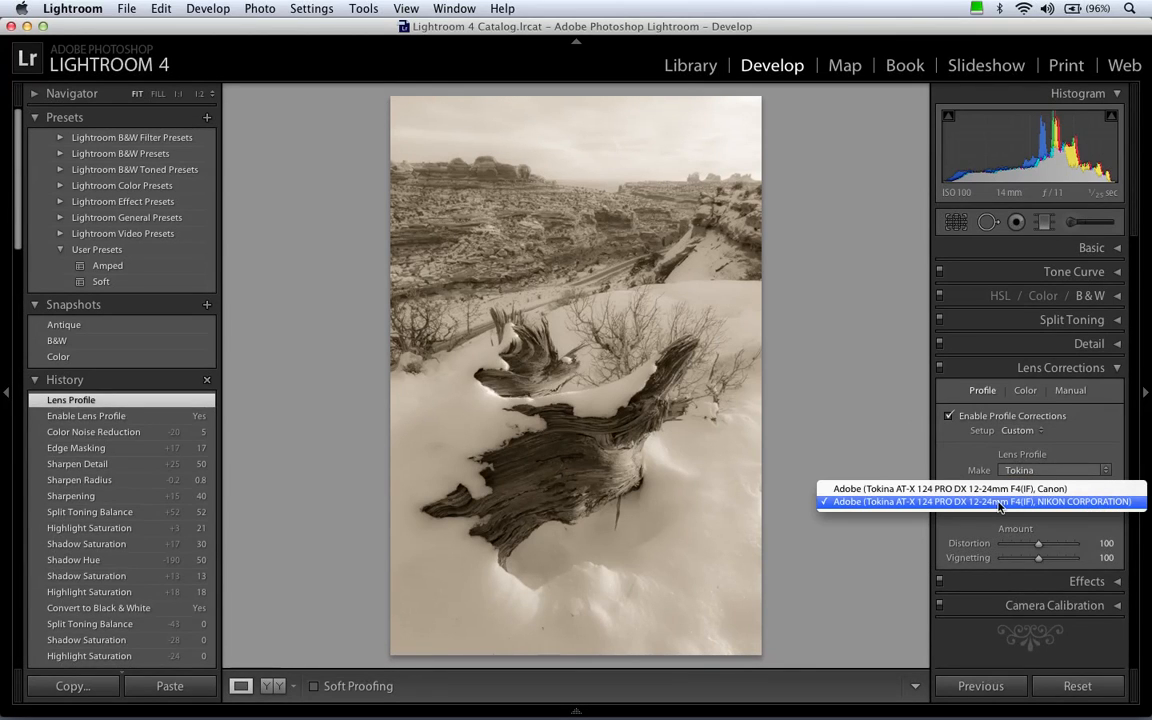
click(956, 454)
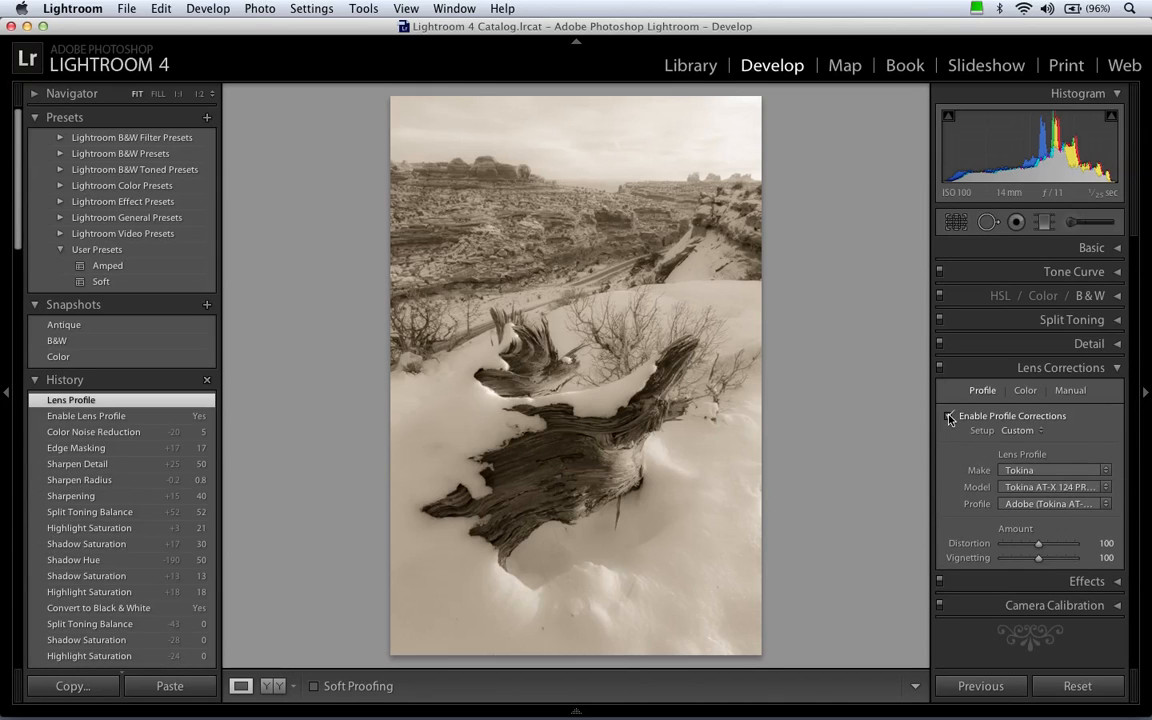
Compare the photo with profile corrections off and on, leaving them enabled.
click(950, 417)
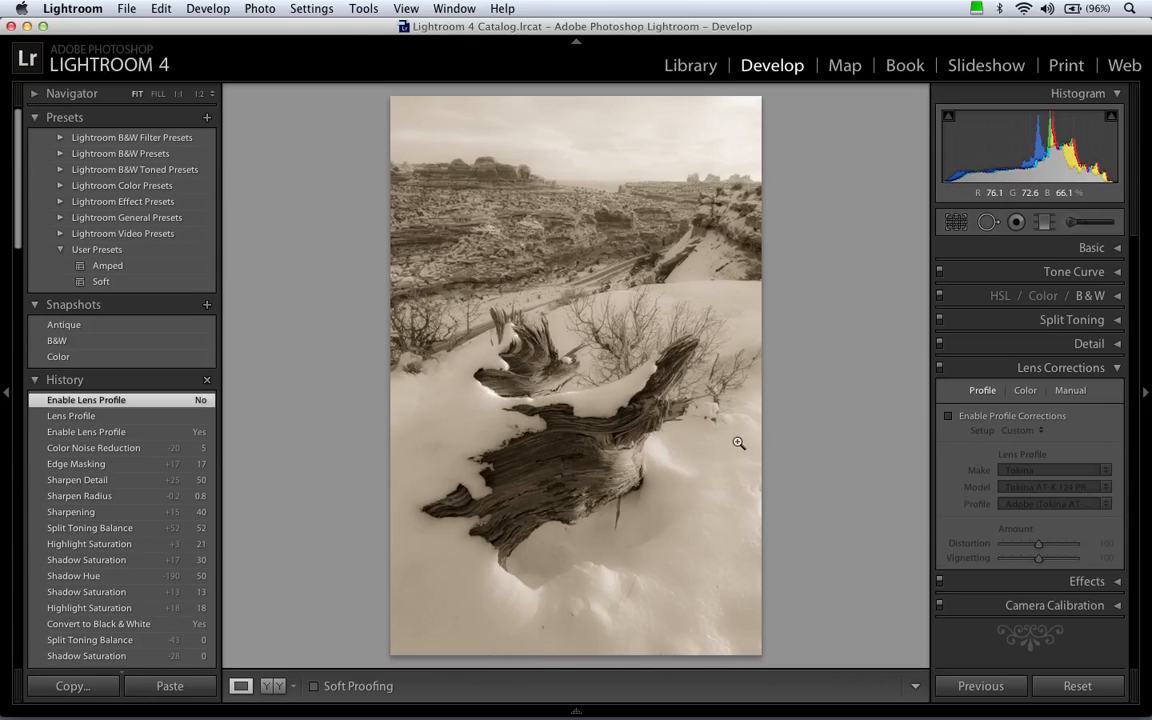
click(949, 417)
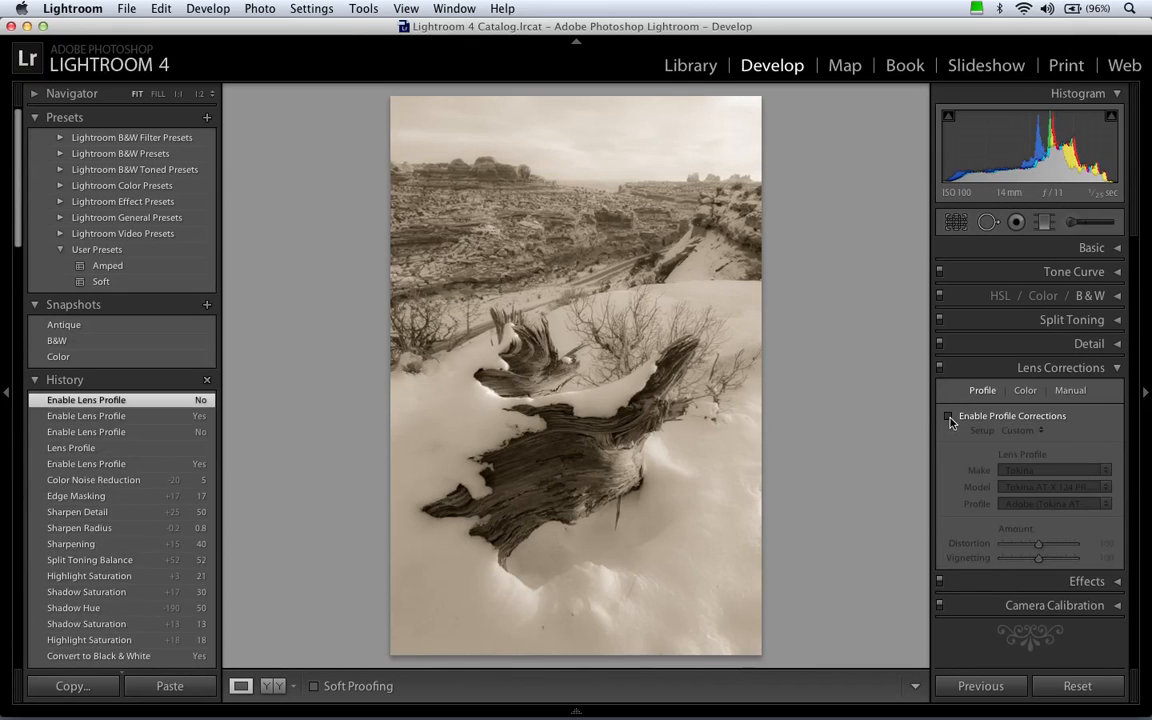
click(949, 417)
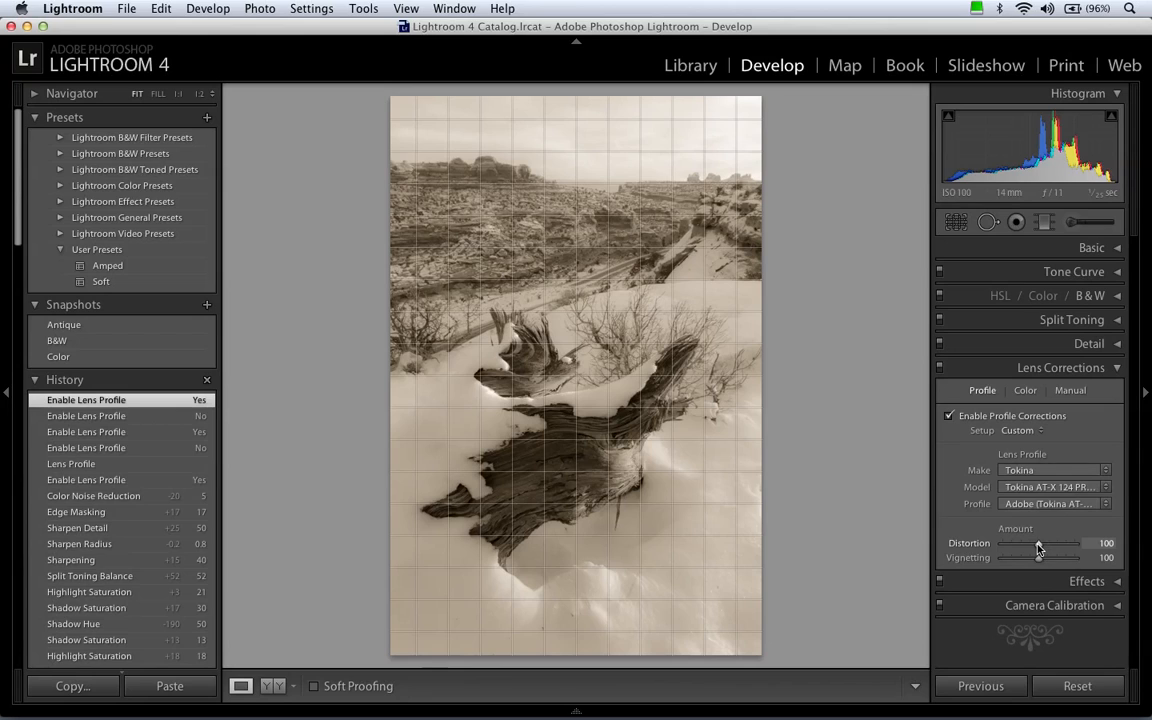
Try profile Distortion amounts of 0 and 200, and return both Distortion and Vignetting to 100.
drag(1038, 548, 966, 548)
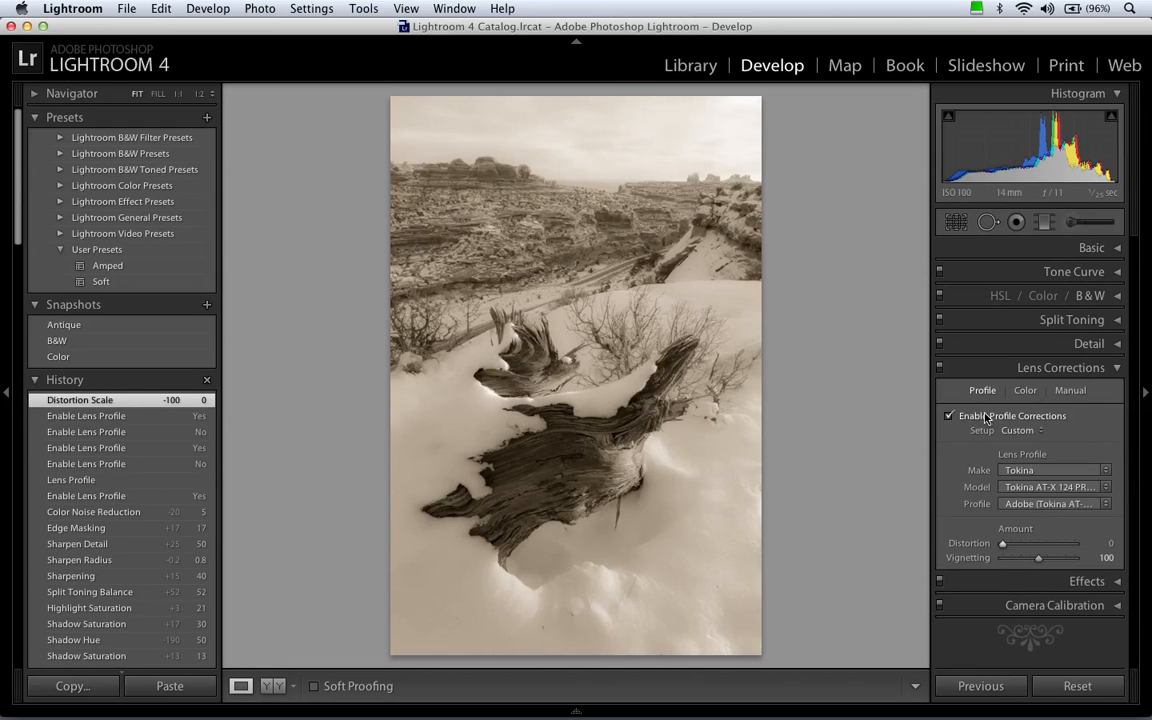
drag(1002, 543, 1090, 543)
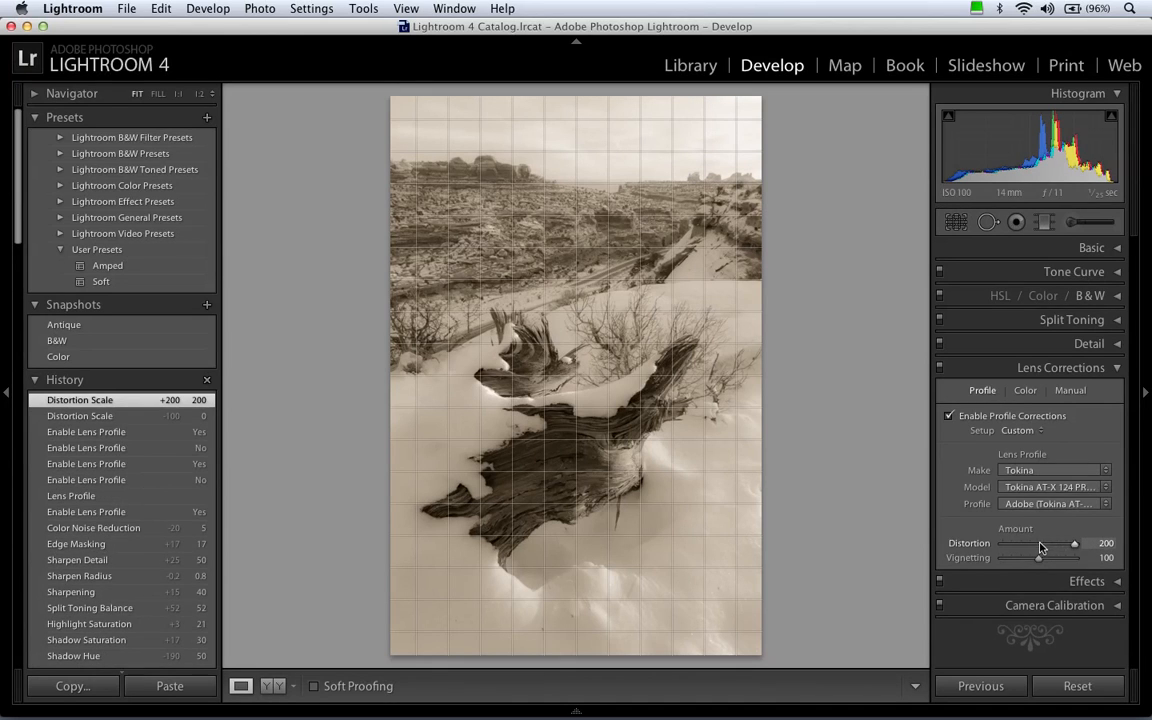
drag(1004, 545, 995, 545)
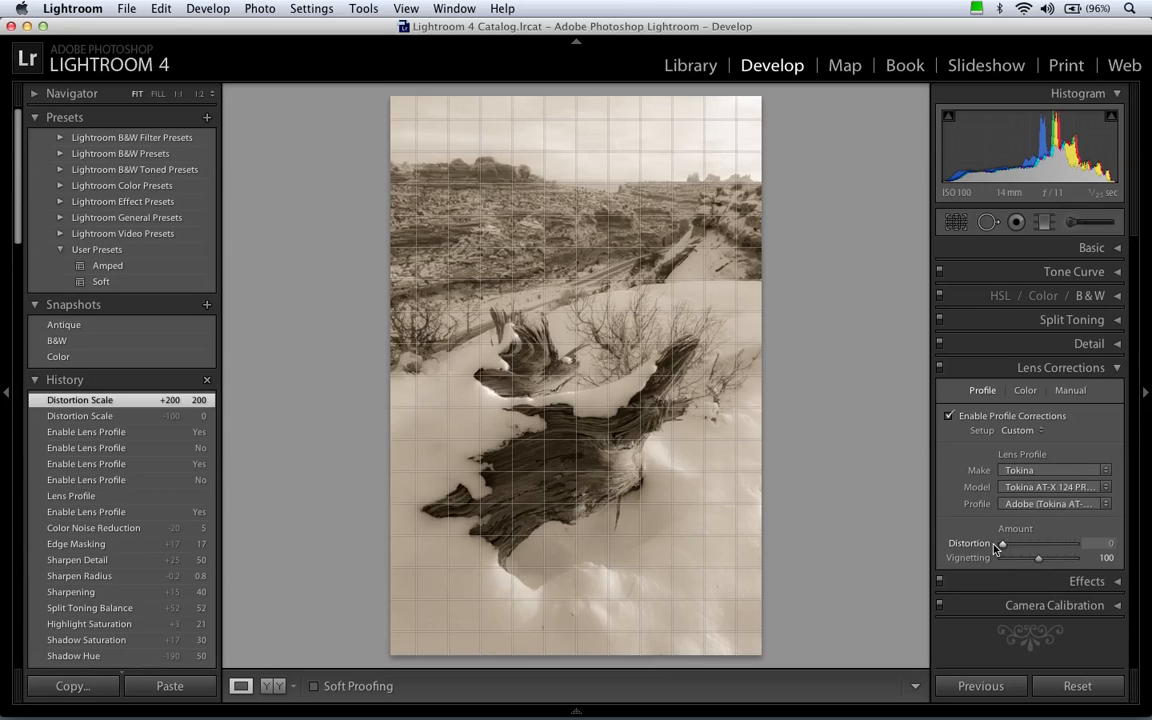
click(1039, 545)
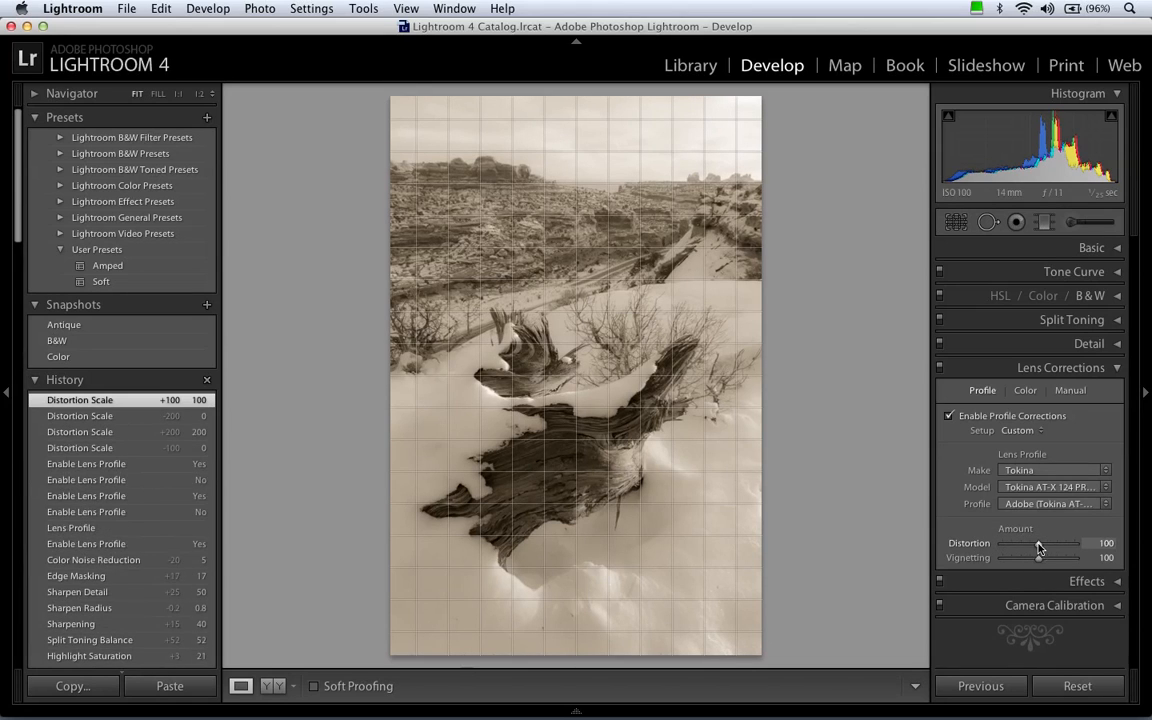
click(1037, 559)
mouse_move(1037, 561)
mouse_down()
mouse_move(971, 563)
mouse_move(1127, 563)
mouse_move(1038, 563)
mouse_up()
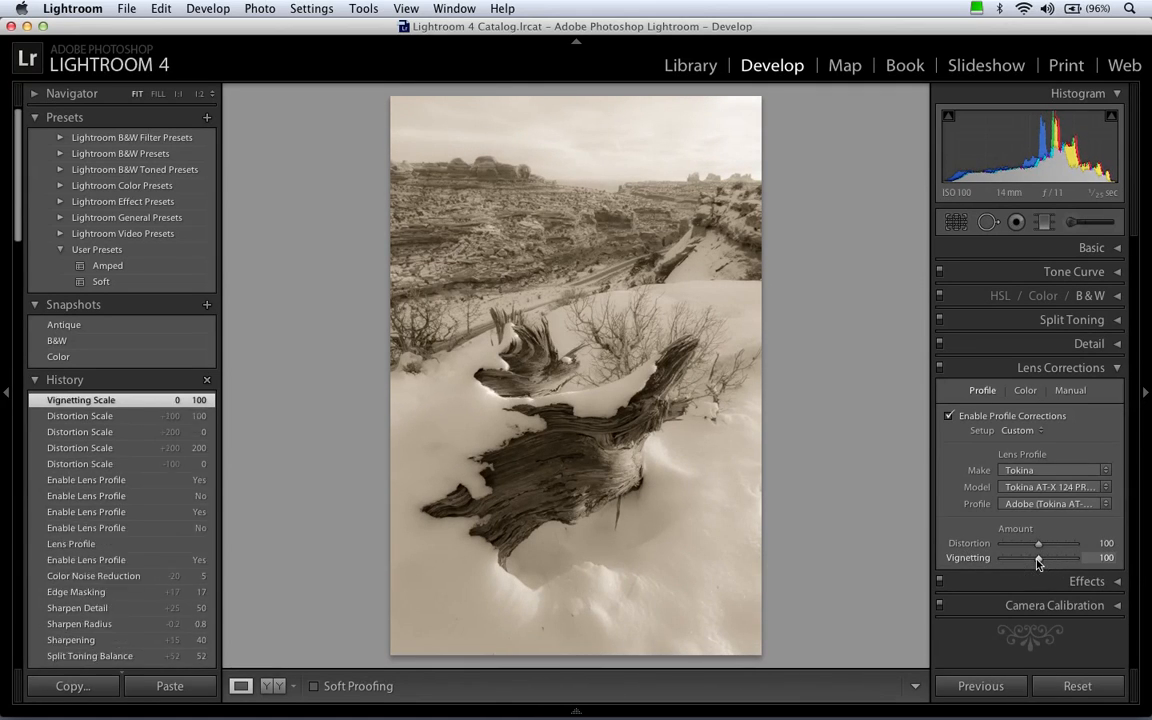
Turn the black-and-white conversion off and inspect the horizon rocks at 1:1 with the Color lens corrections open.
click(1024, 391)
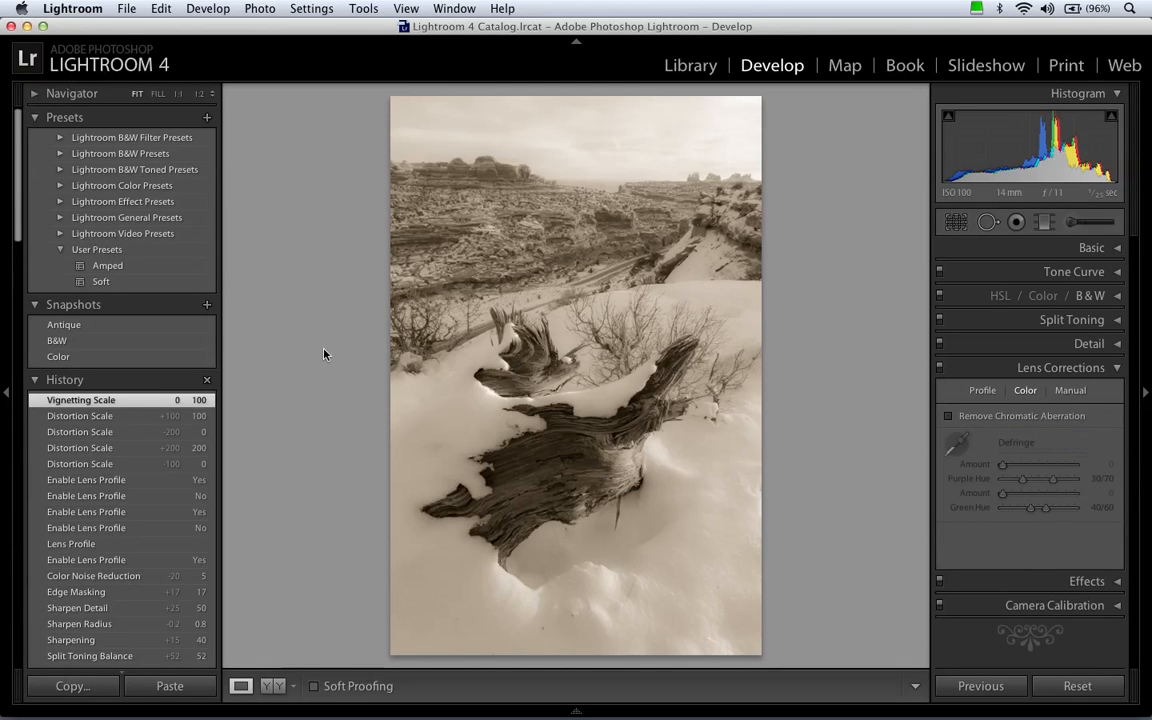
click(1000, 297)
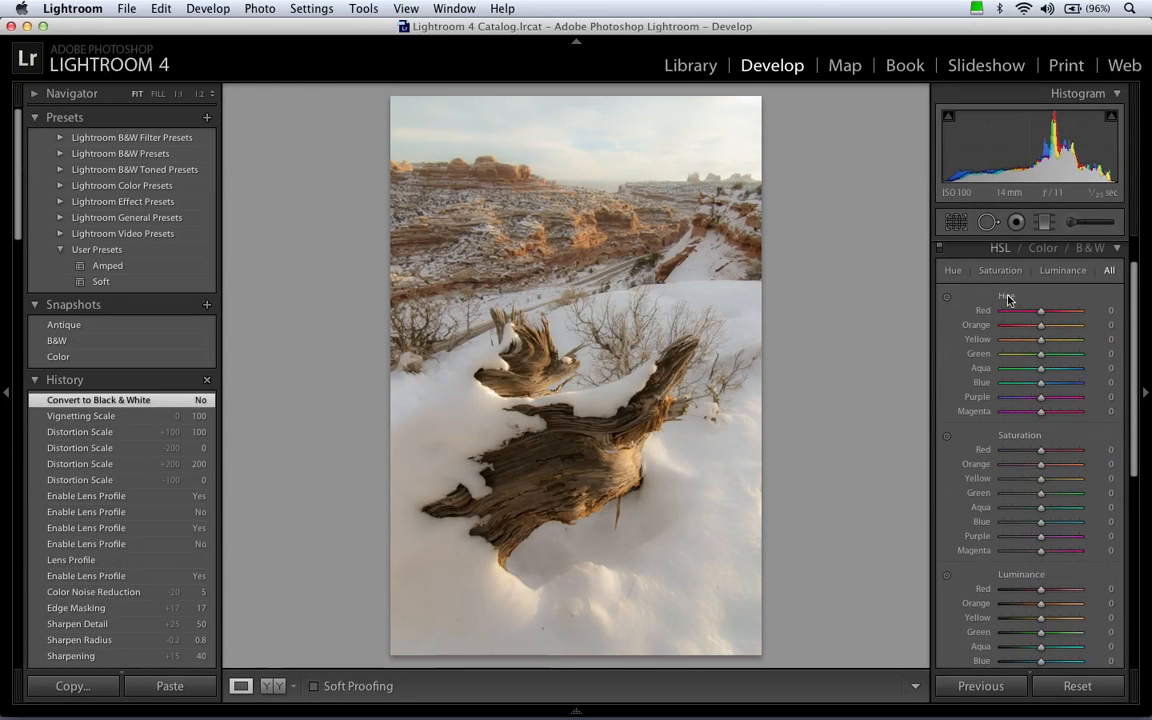
click(736, 172)
click(730, 280)
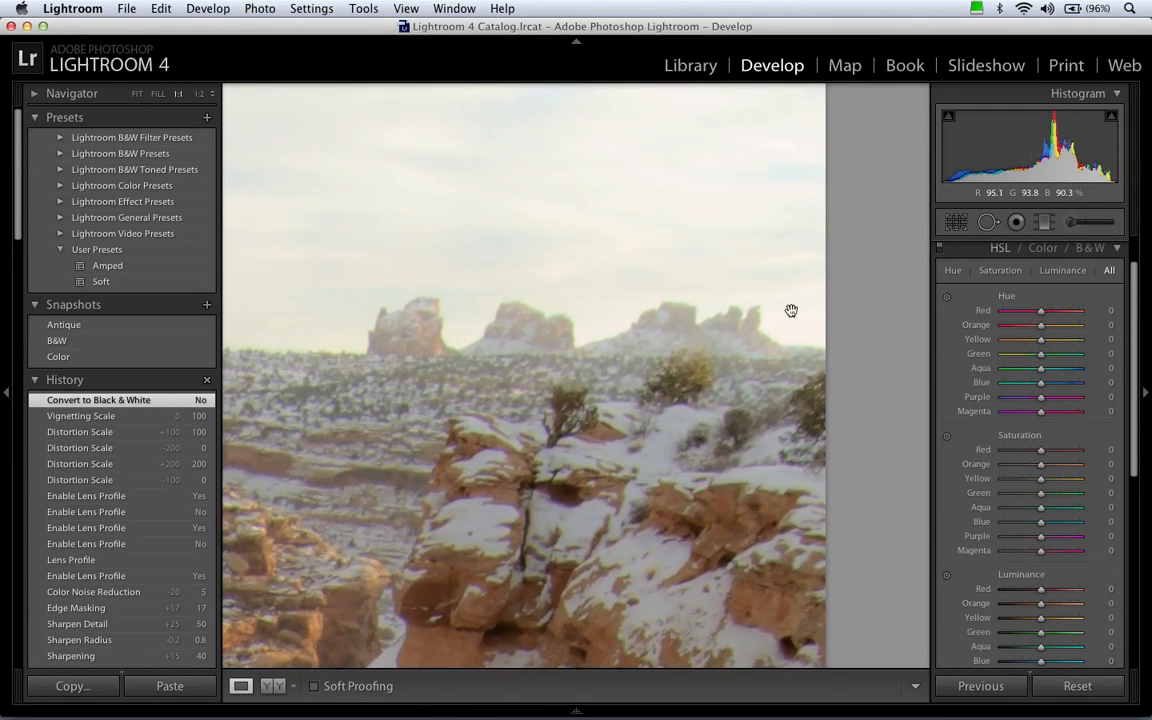
click(1014, 250)
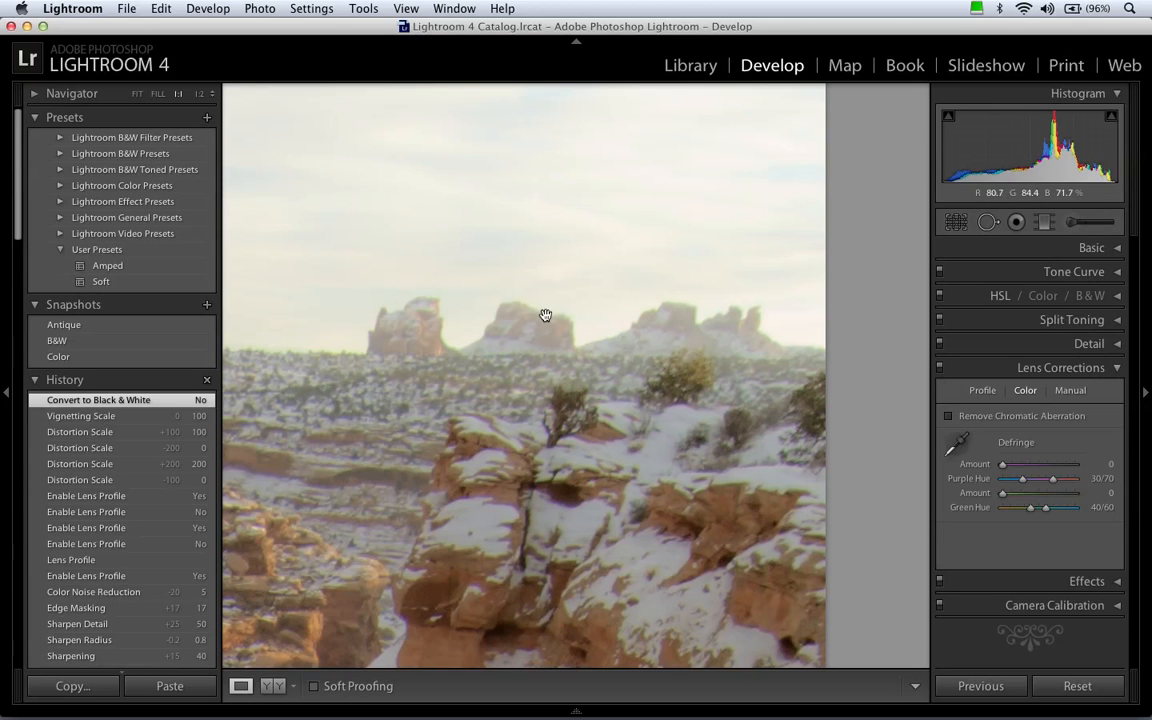
Remove the chromatic aberration and compare the horizon rocks with the previous history state, keeping the correction enabled.
drag(537, 308, 625, 329)
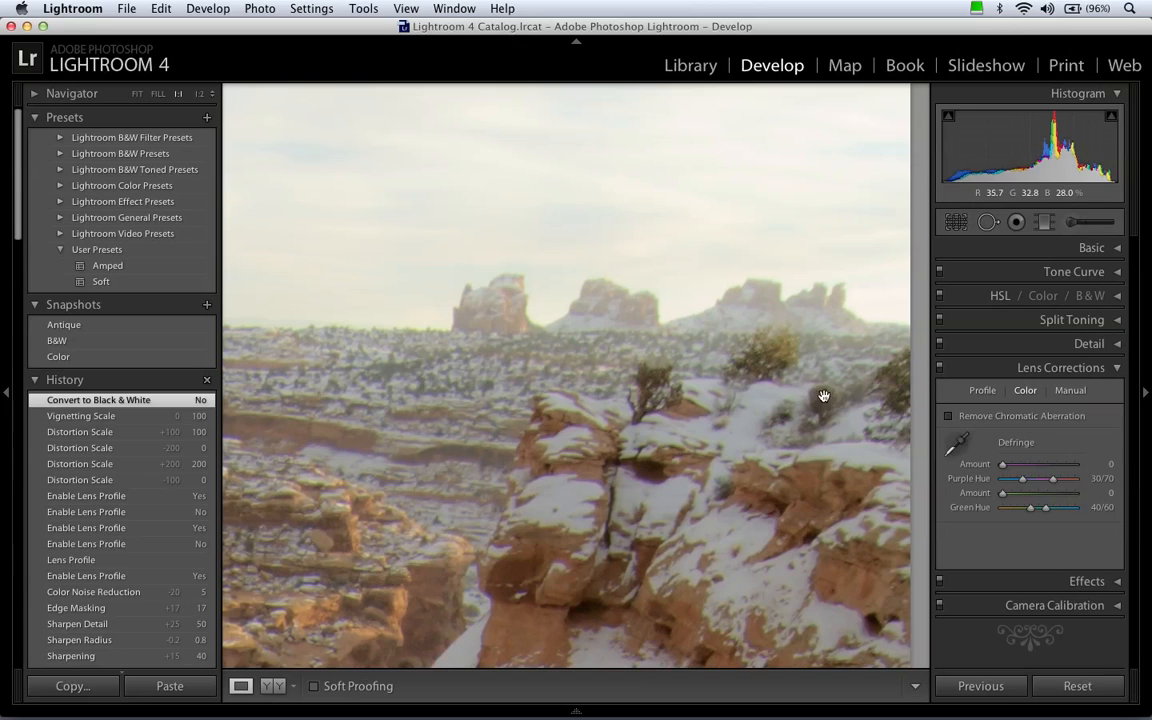
click(949, 417)
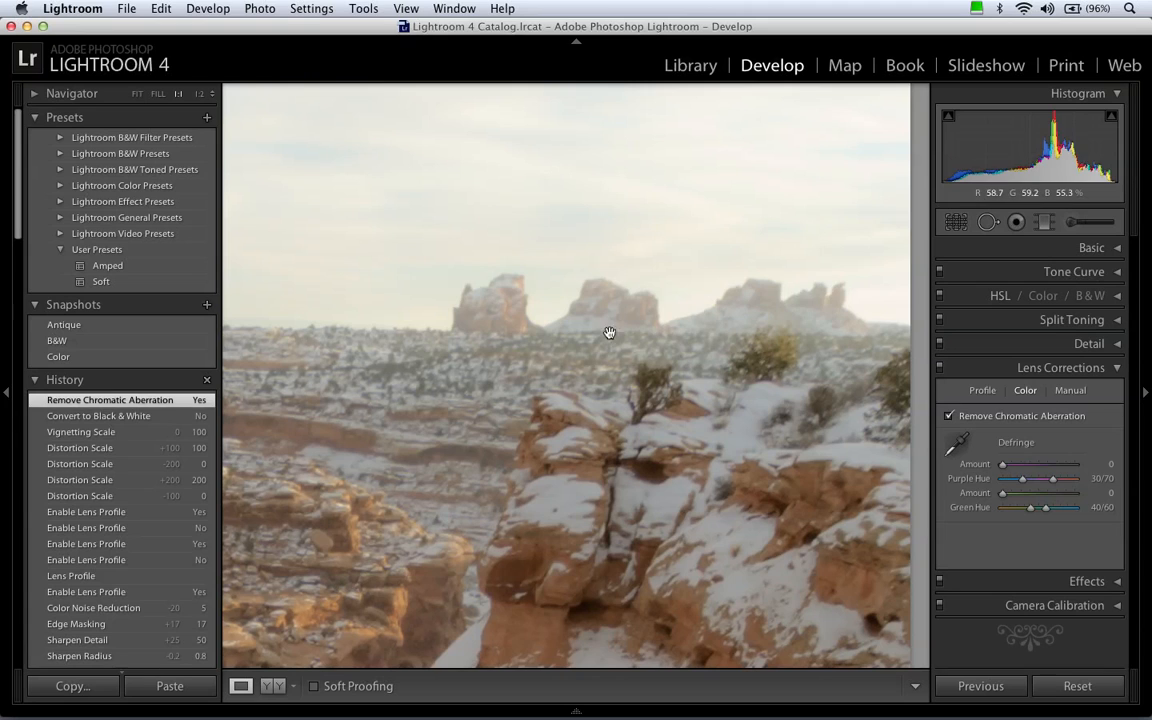
click(122, 416)
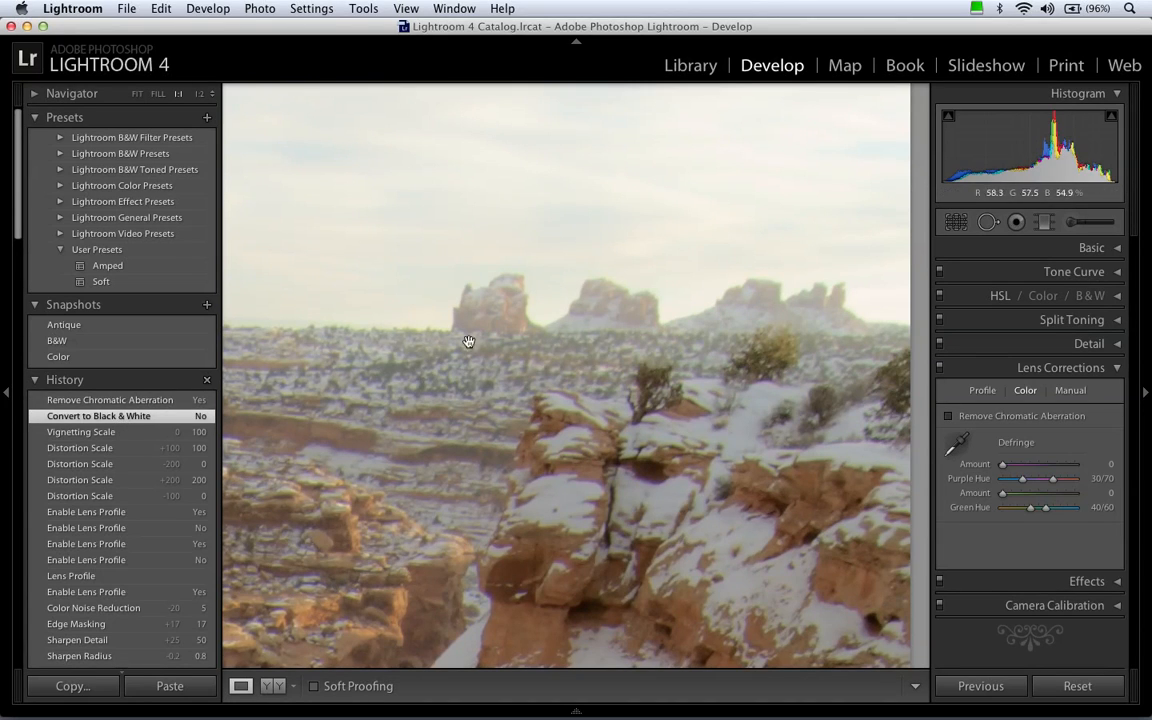
click(147, 400)
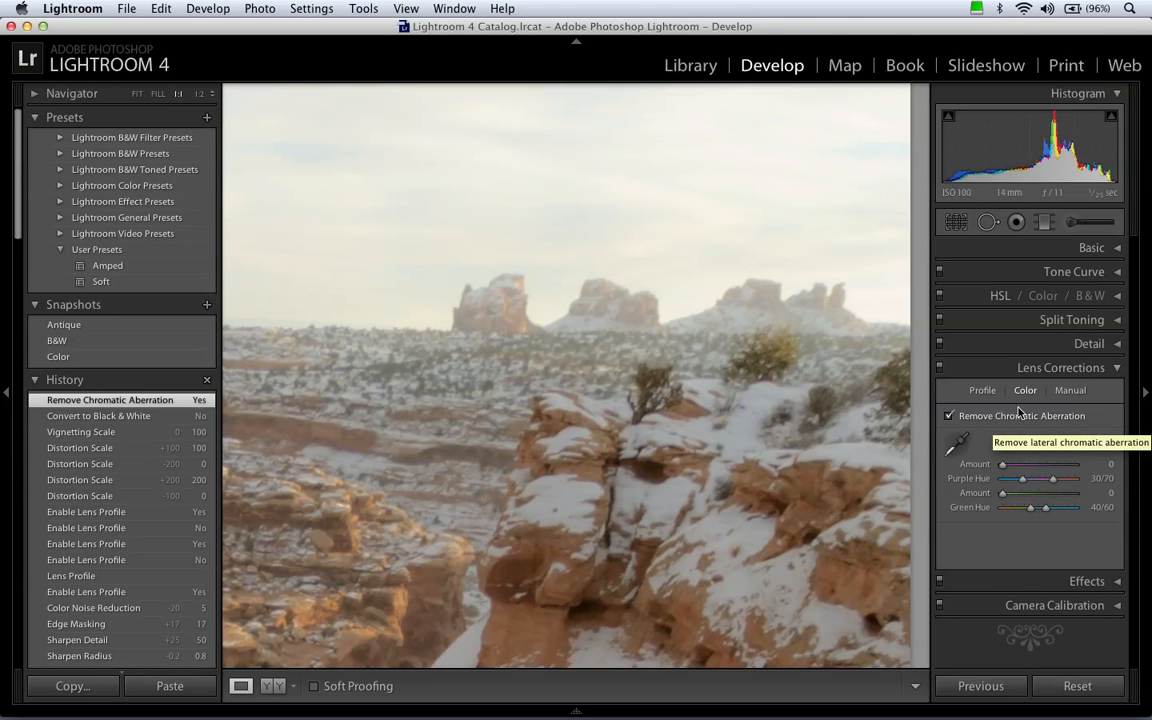
click(715, 386)
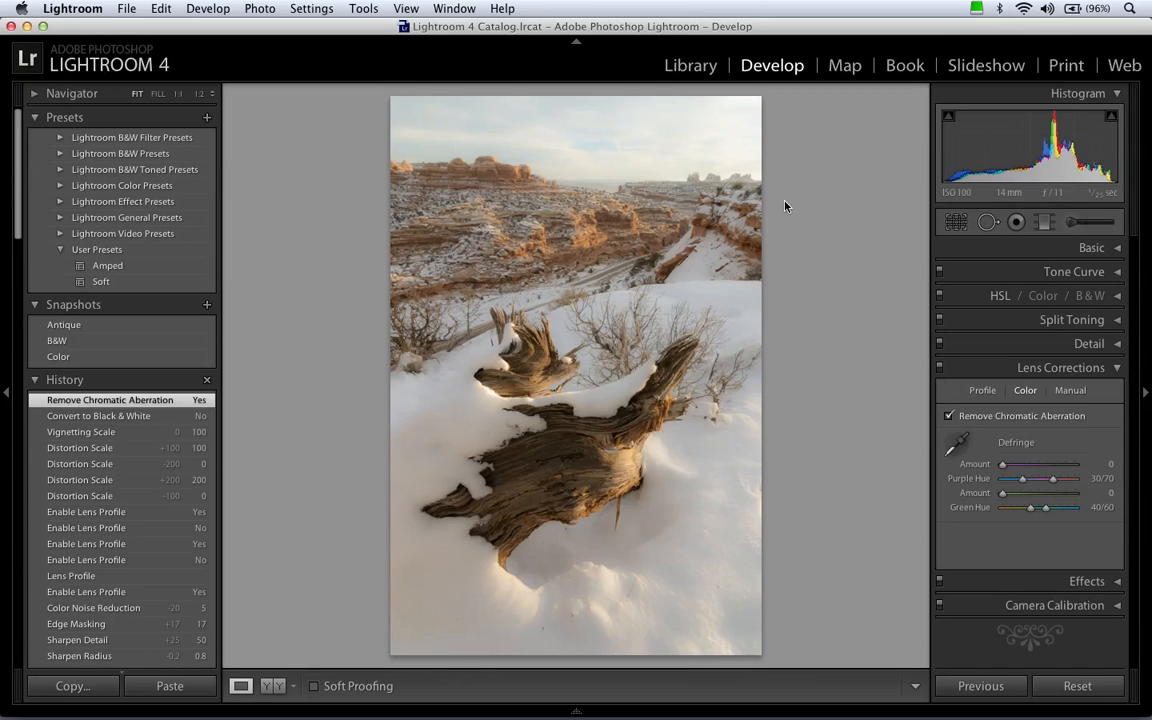
Crop the photo to the 4 x 5 / 8 x 10 aspect ratio, shifting the image slightly down within the crop frame.
click(1079, 370)
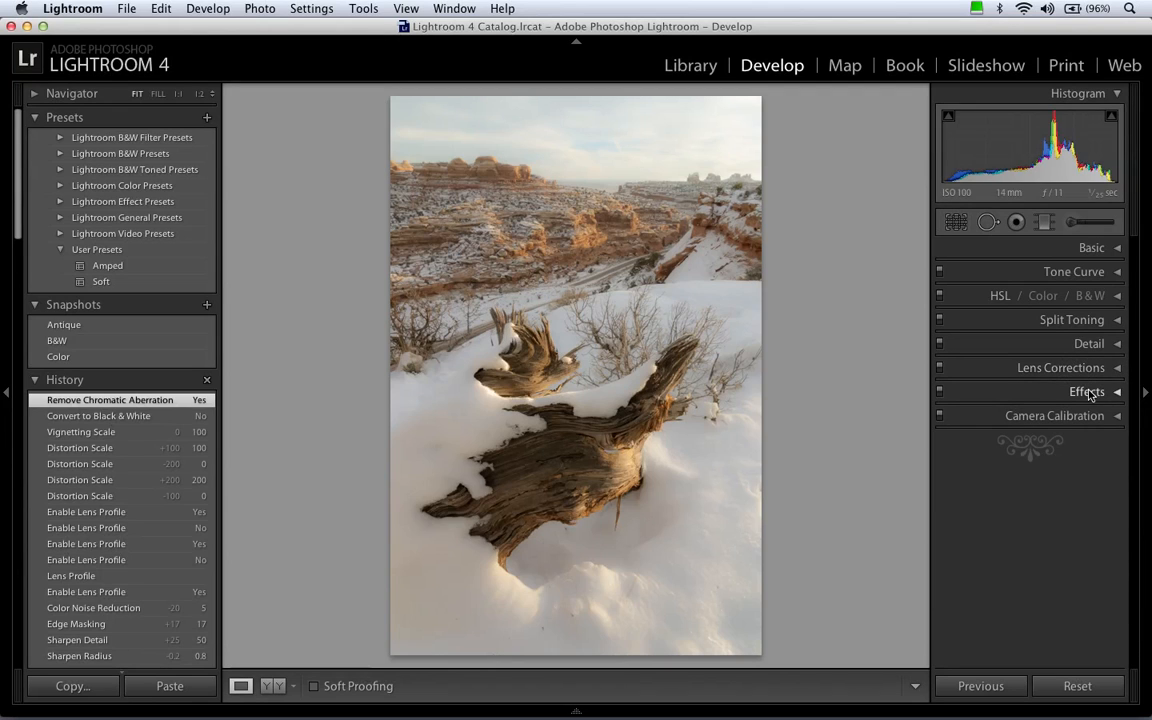
click(1089, 393)
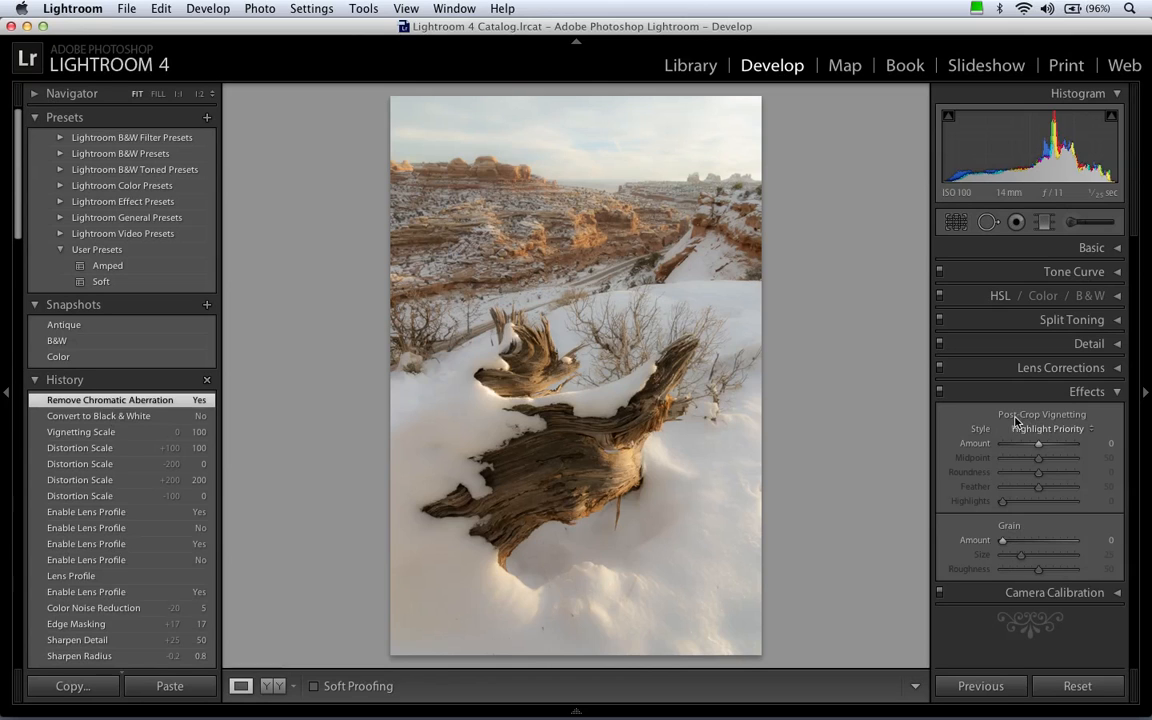
click(957, 223)
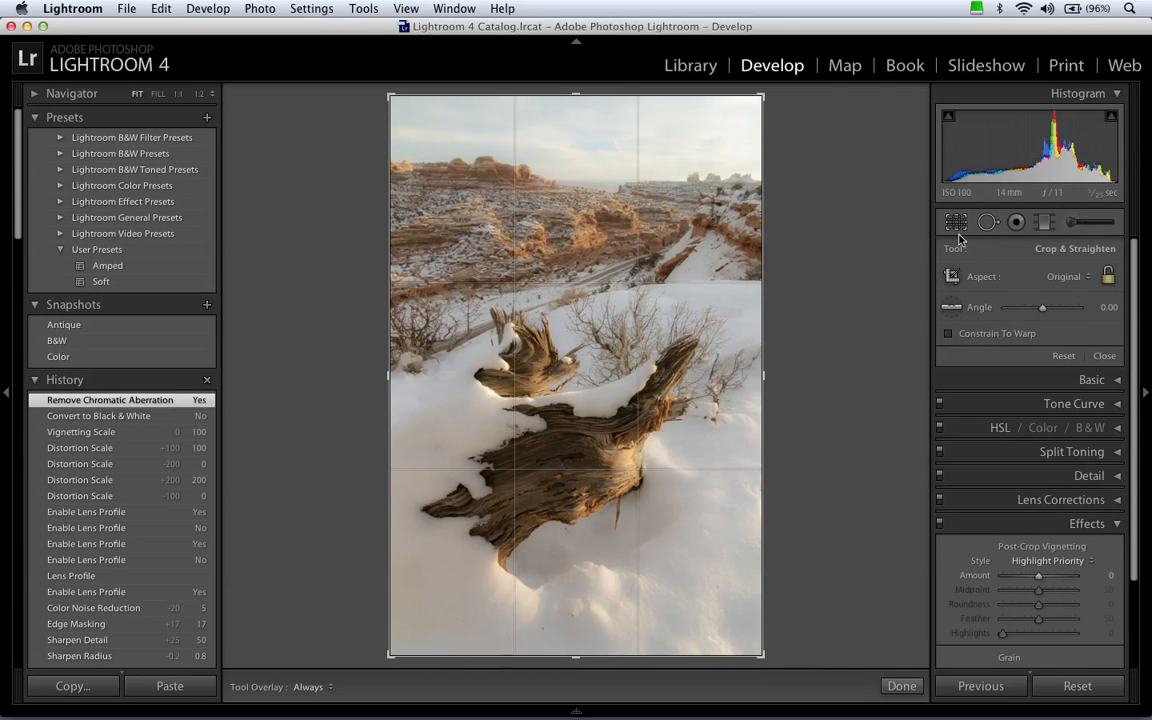
click(1059, 275)
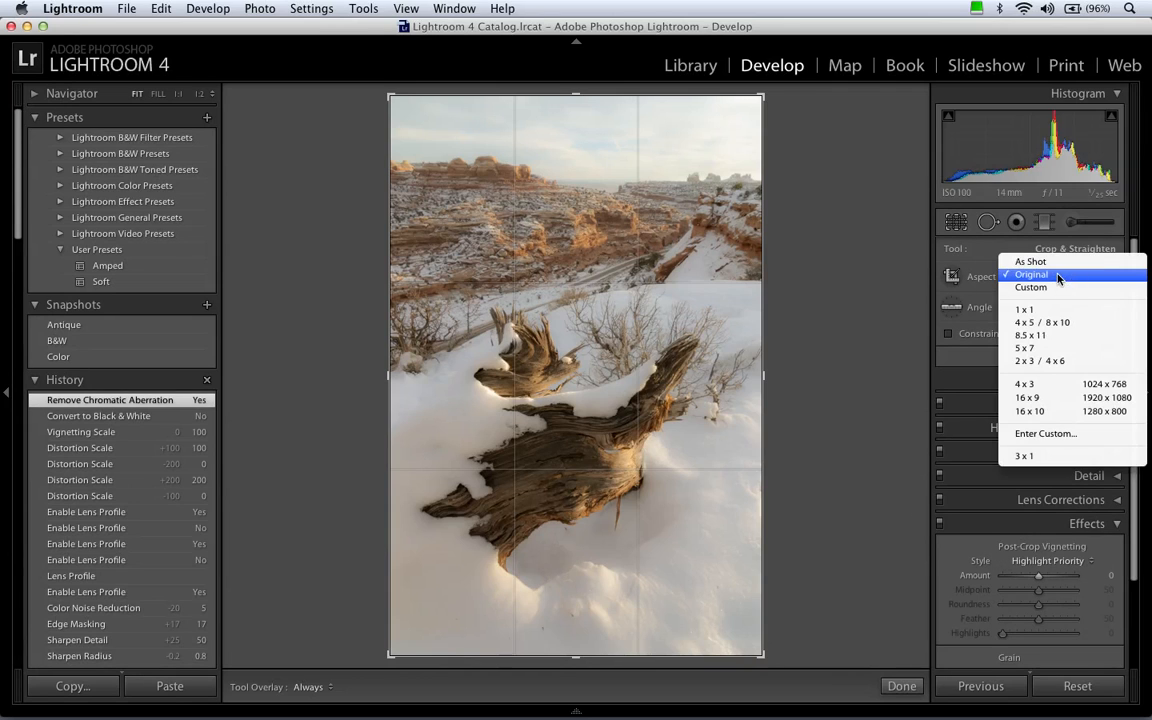
click(1056, 325)
drag(720, 329, 719, 333)
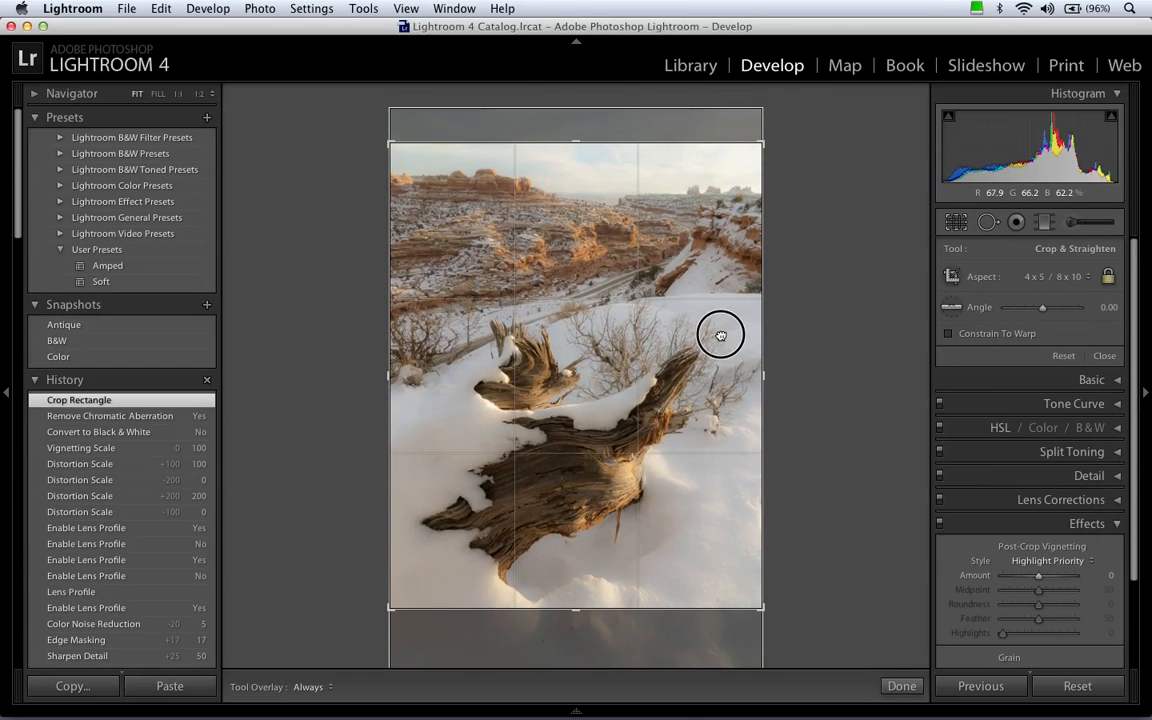
click(962, 226)
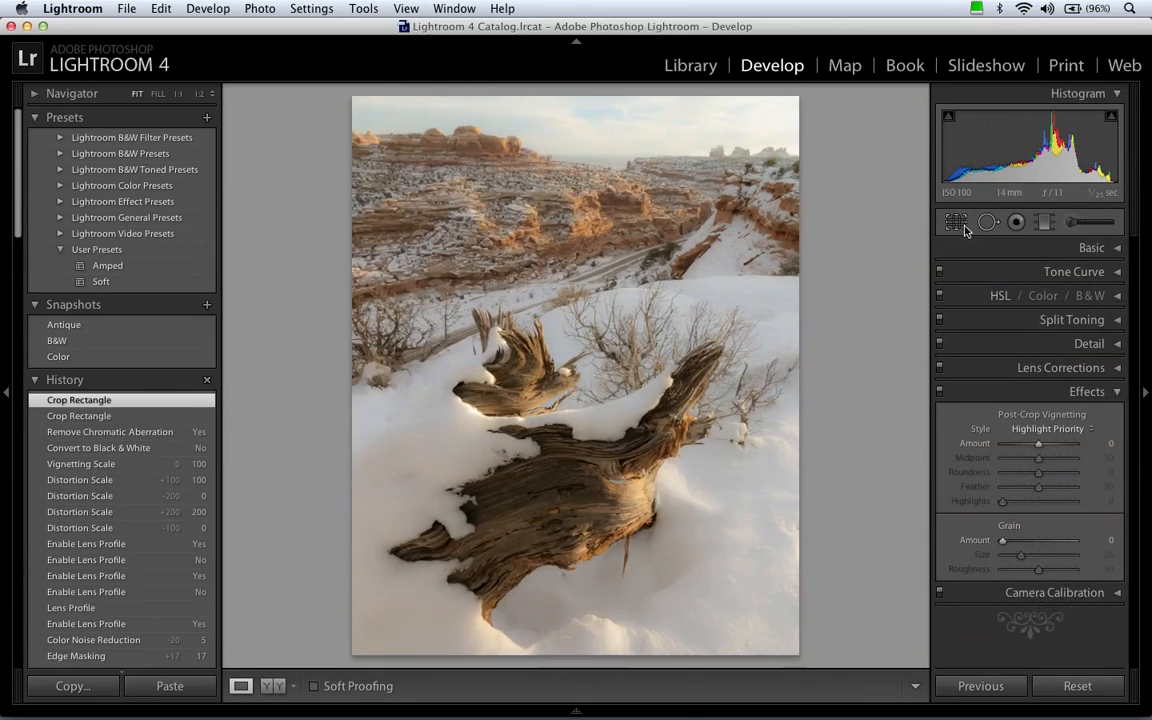
Apply a post-crop vignette with Amount -100, Midpoint 42, Roundness -1, Feather 49 and Highlights 12.
drag(1038, 445, 996, 449)
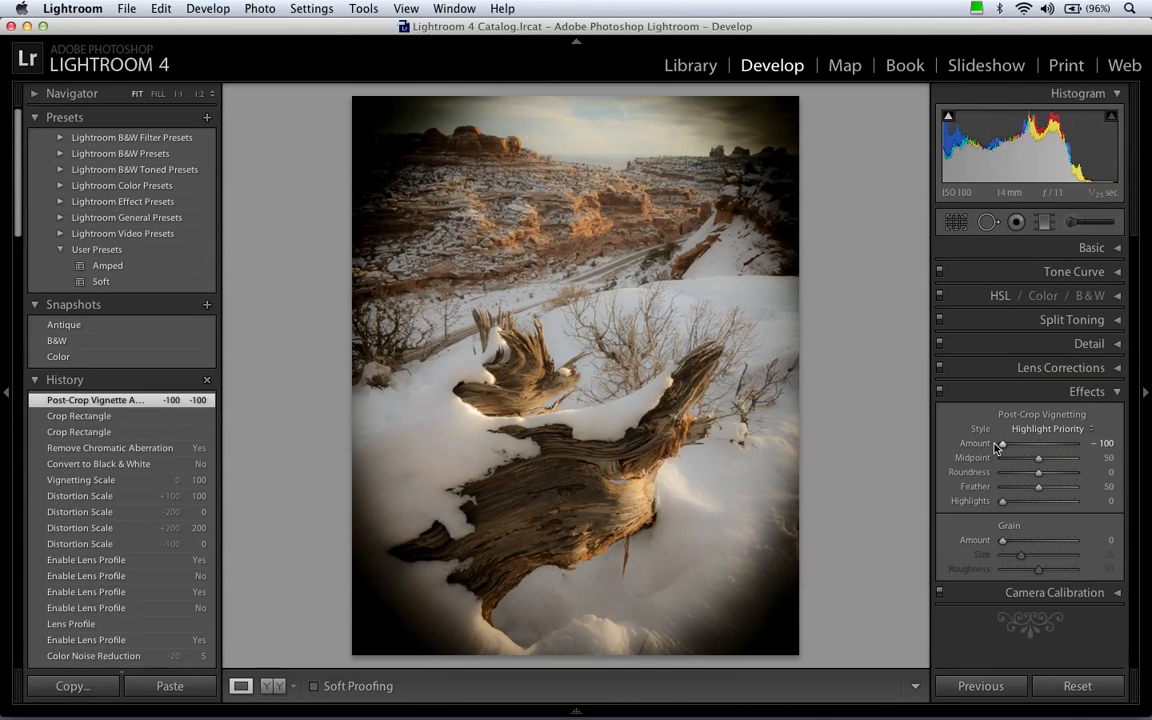
drag(1039, 458, 977, 487)
drag(1001, 446, 1011, 503)
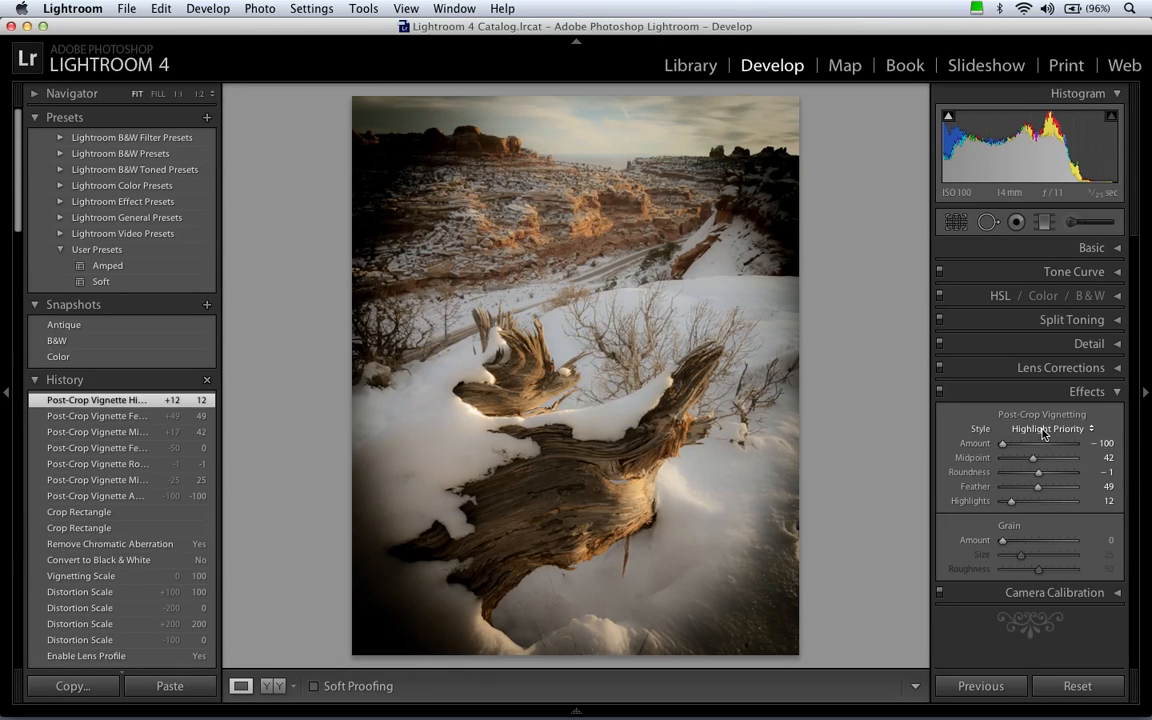
Try the Paint Overlay and Color Priority vignette styles, and return to Highlight Priority.
click(1043, 429)
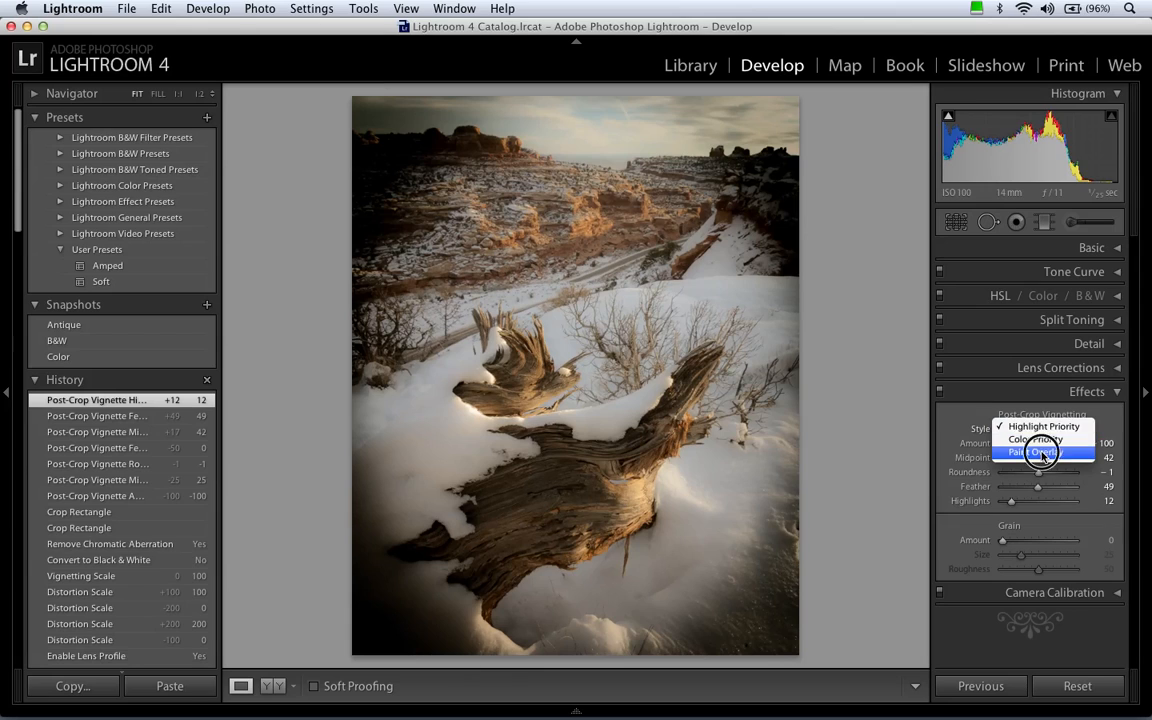
click(1043, 453)
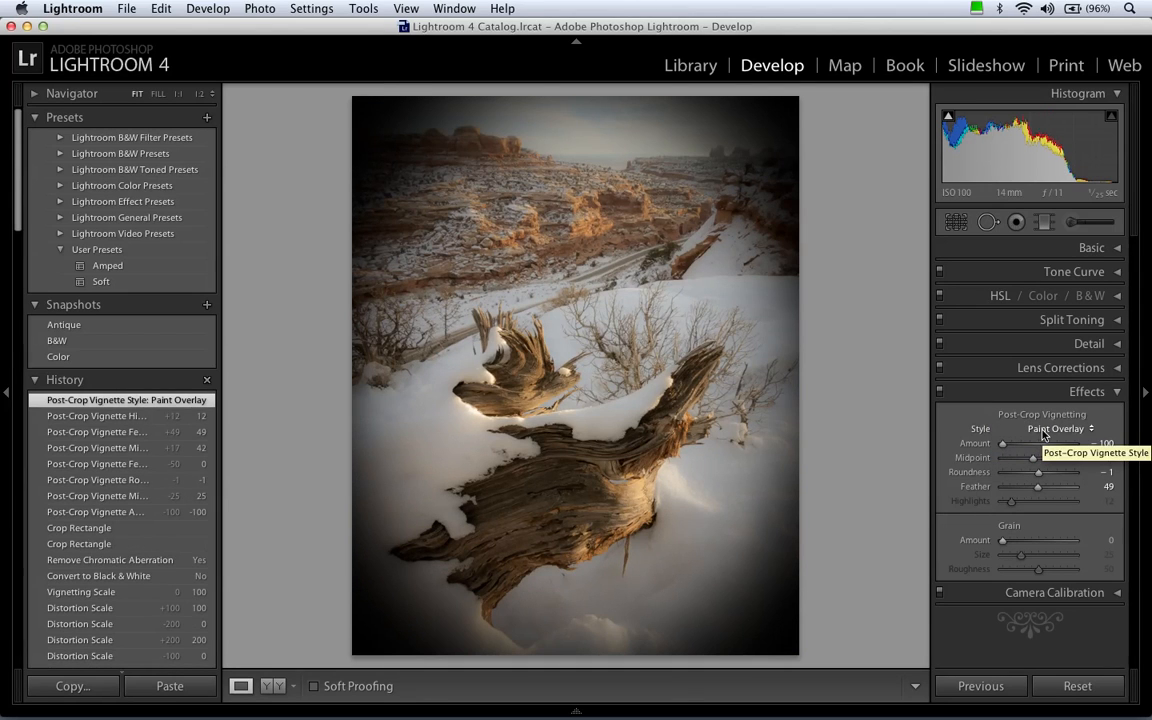
click(1043, 430)
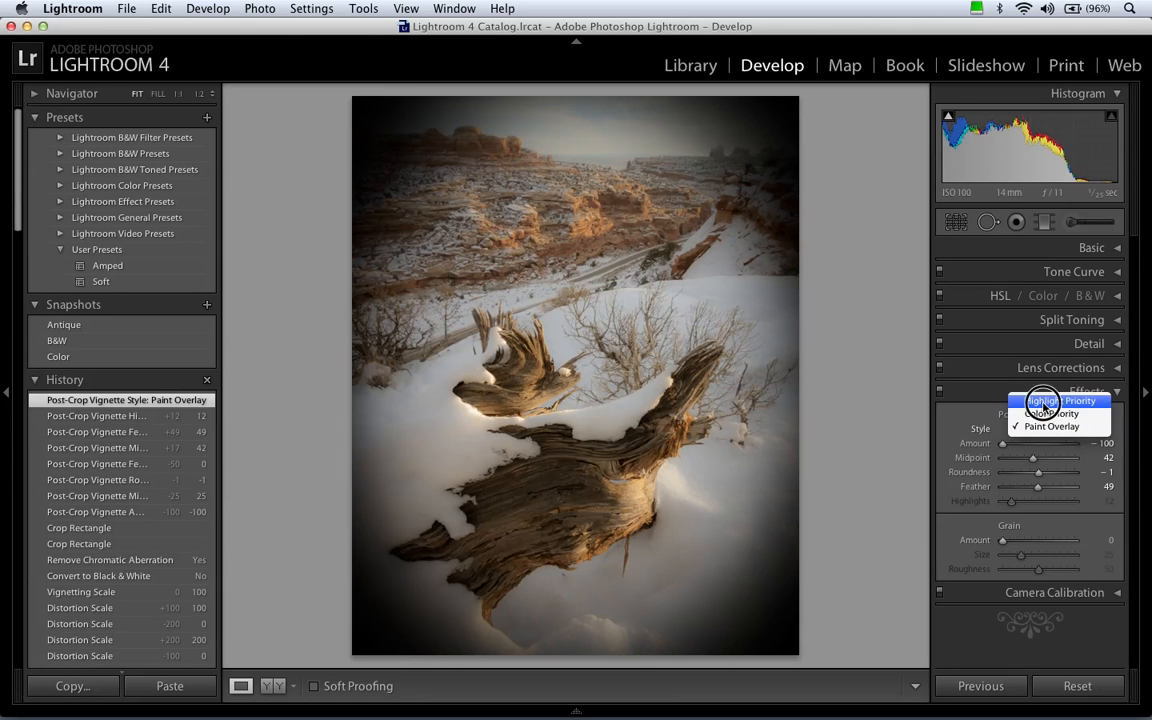
click(1046, 404)
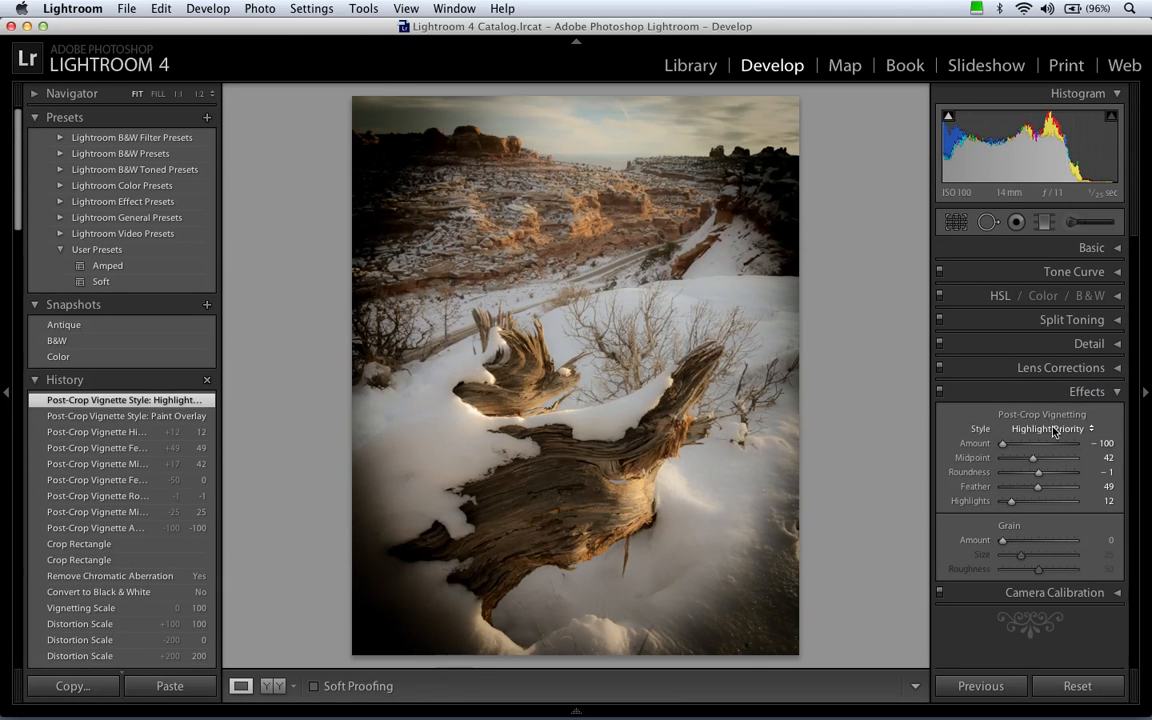
click(1053, 430)
click(1053, 440)
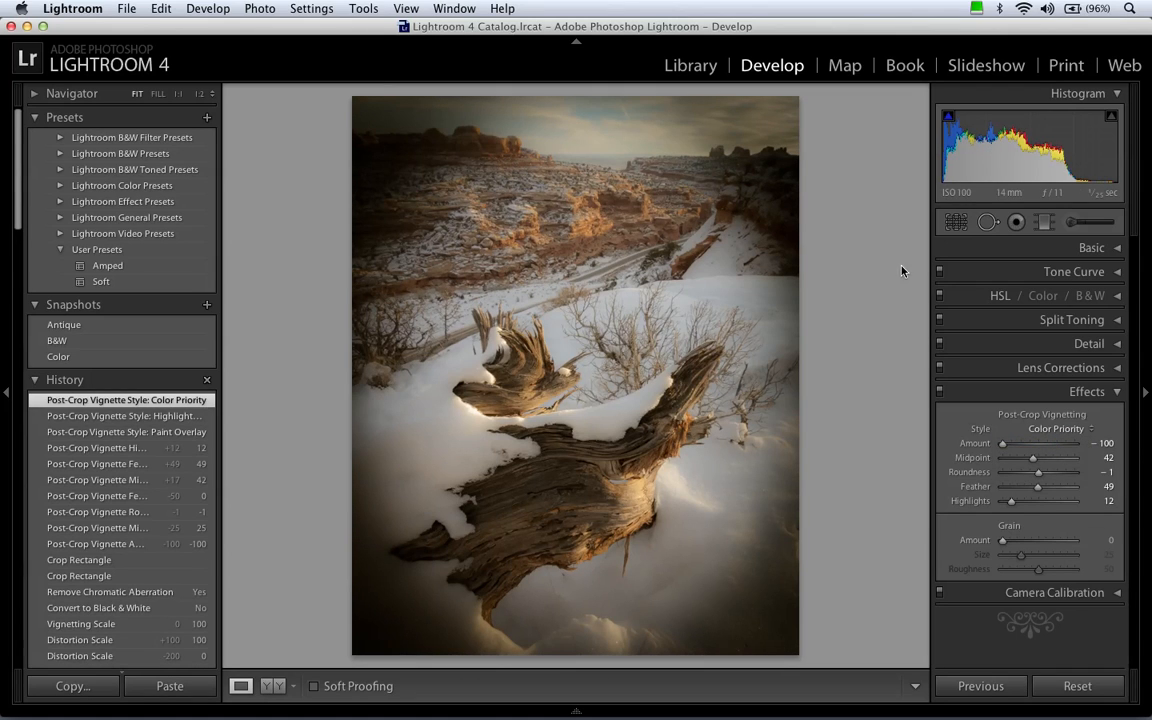
click(1040, 430)
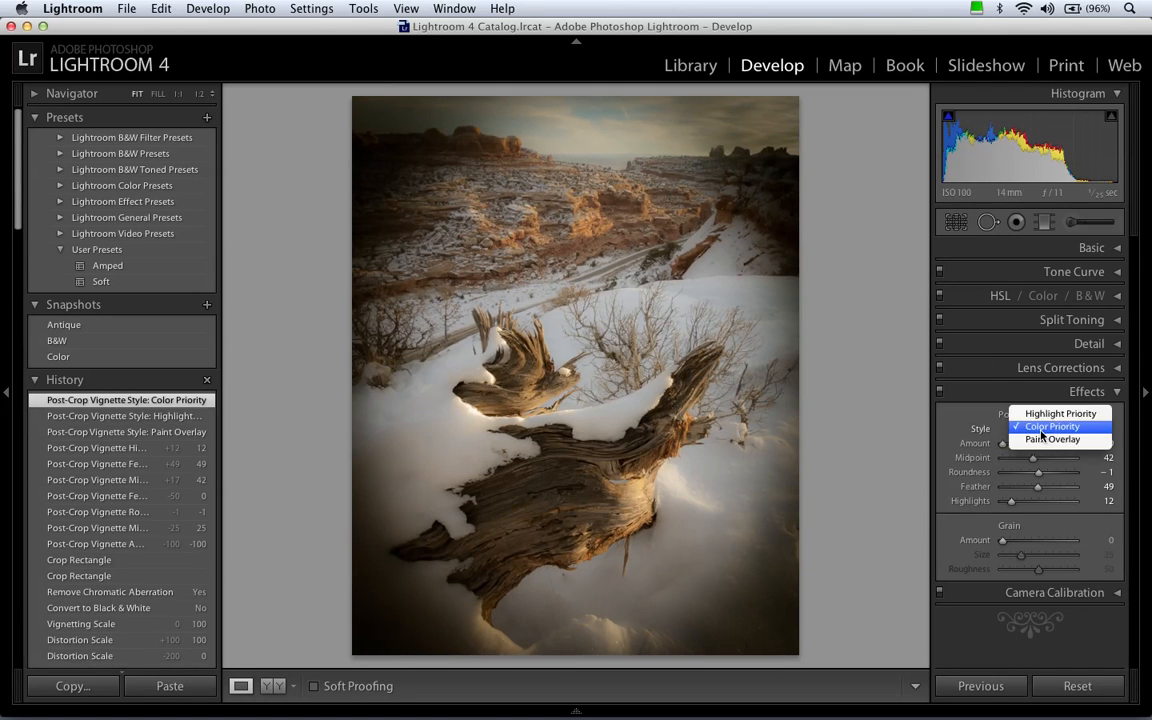
click(1039, 412)
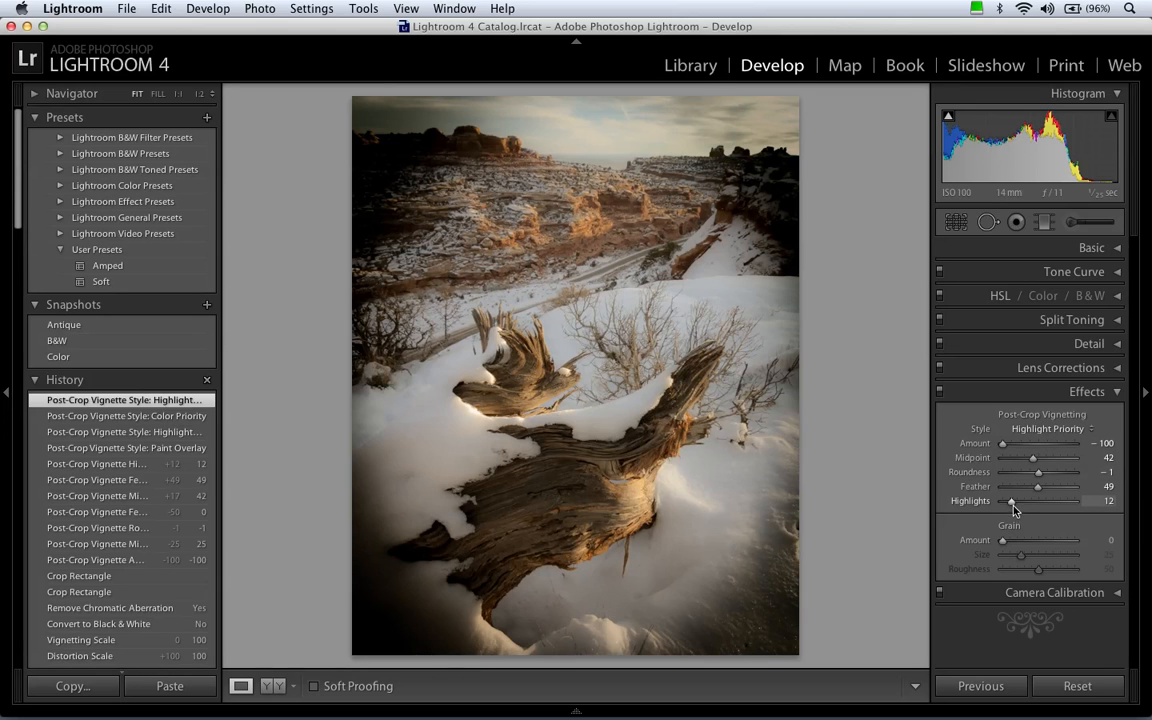
Soften the post-crop vignette to Amount -37 with Highlights 27, and switch its style to Color Priority.
drag(1005, 447, 1015, 444)
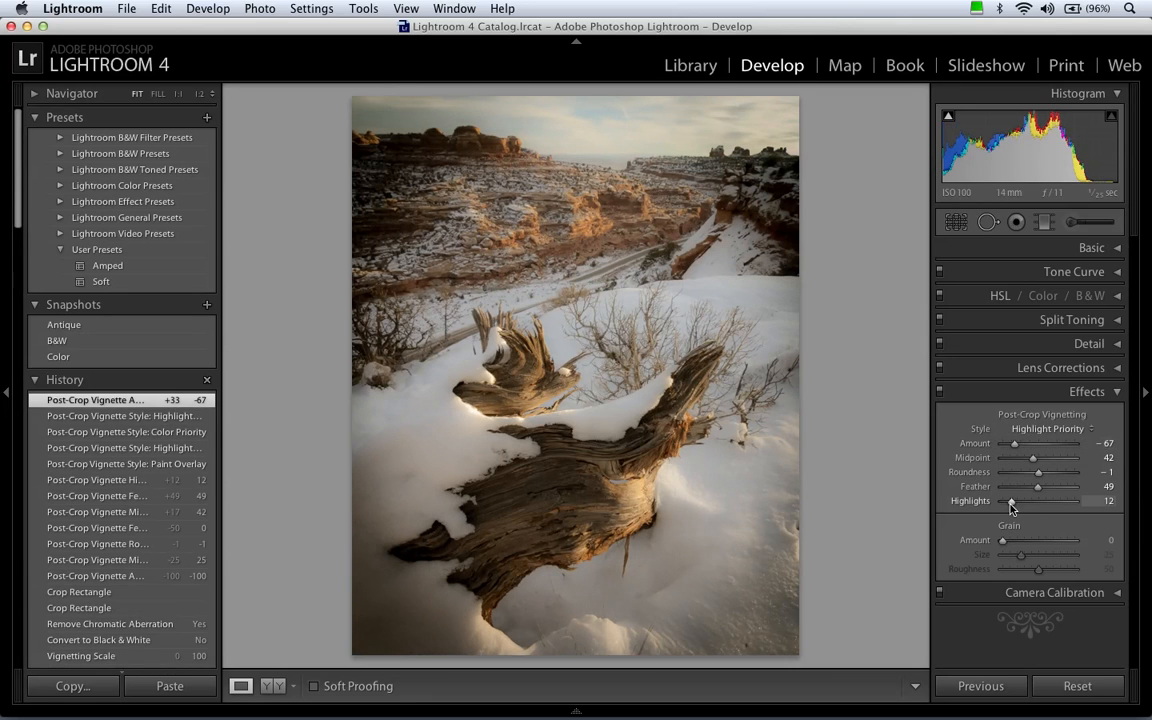
drag(1008, 505, 1037, 503)
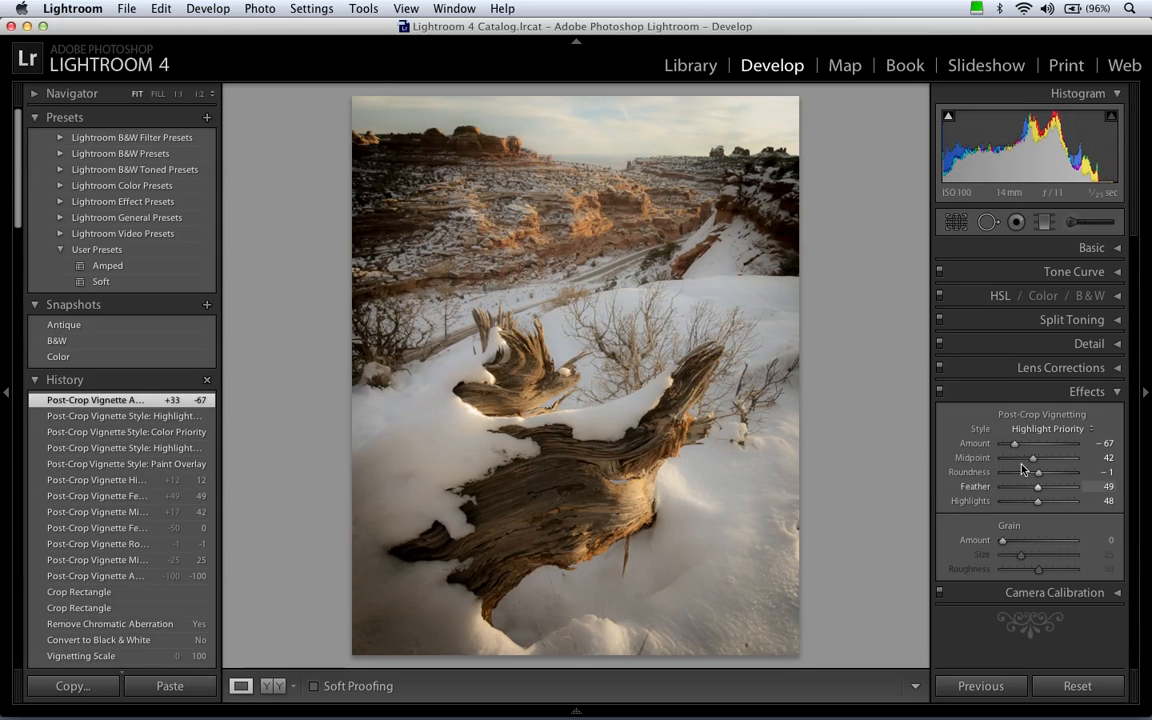
drag(1015, 444, 1018, 447)
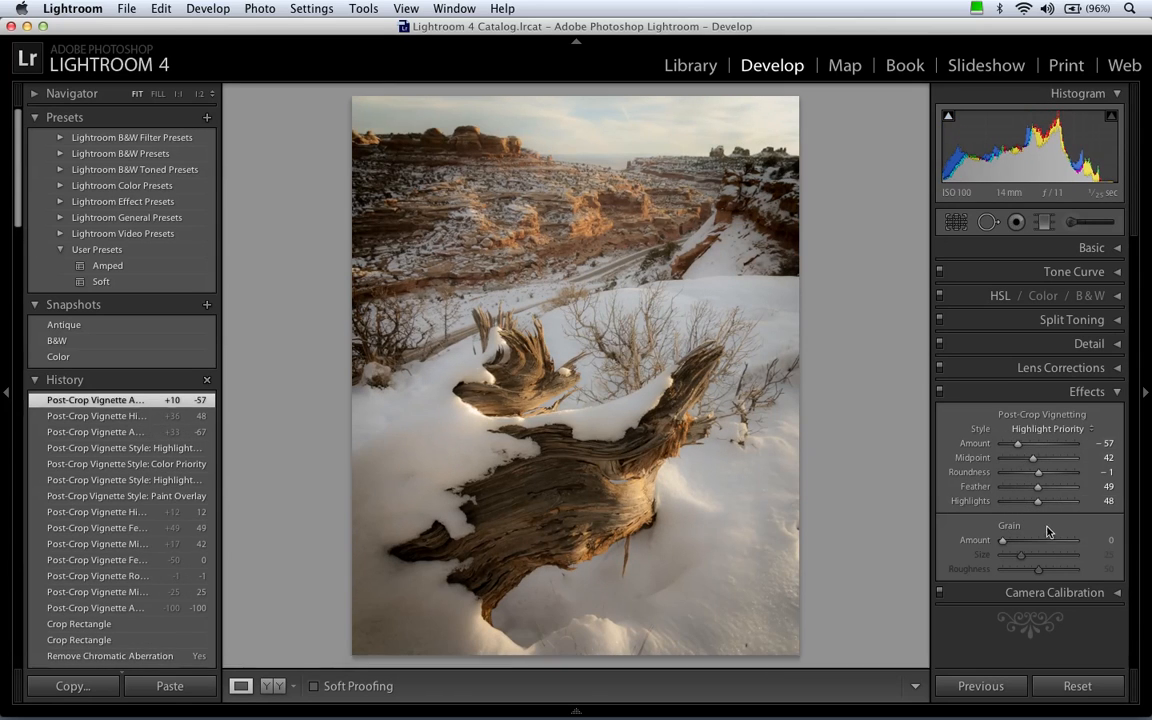
drag(1037, 501, 1021, 501)
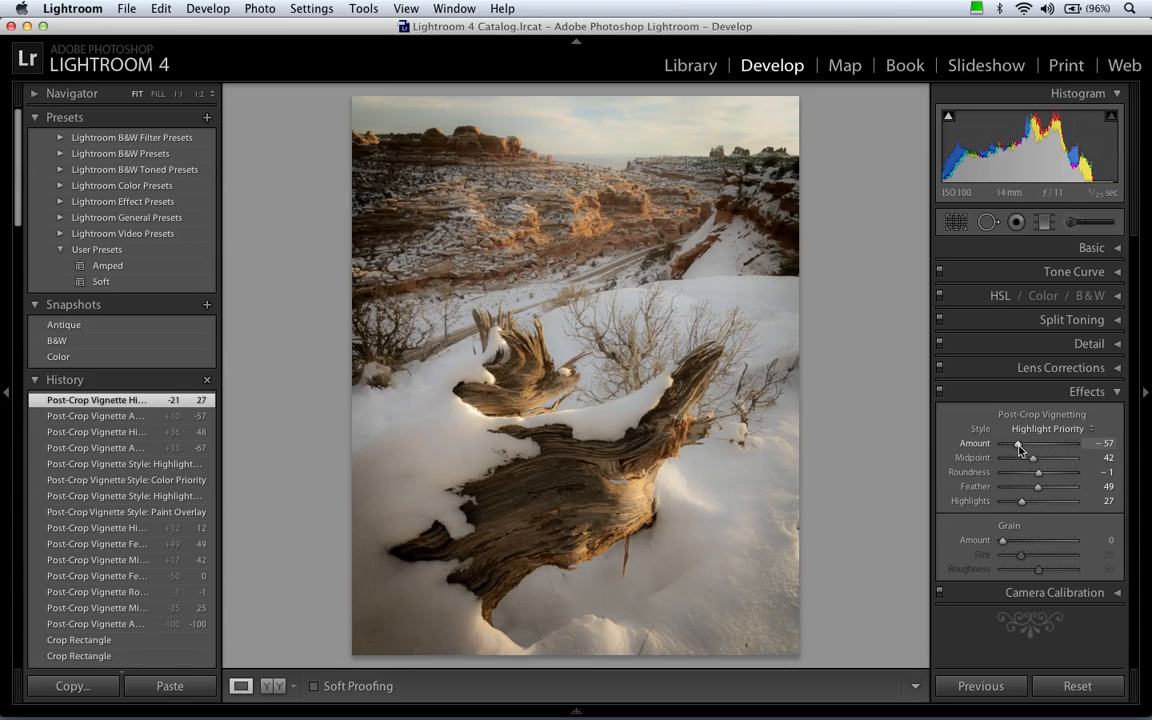
mouse_move(1018, 444)
mouse_down()
mouse_move(1008, 444)
mouse_move(1025, 449)
mouse_up()
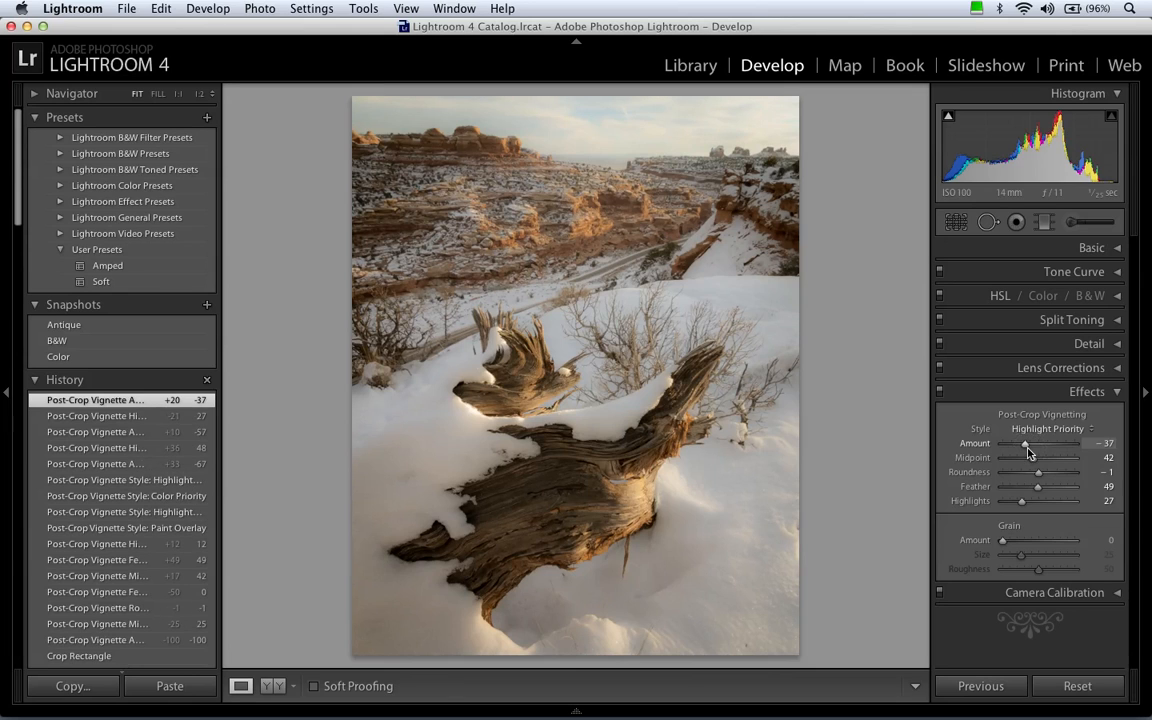
click(1045, 429)
click(1040, 442)
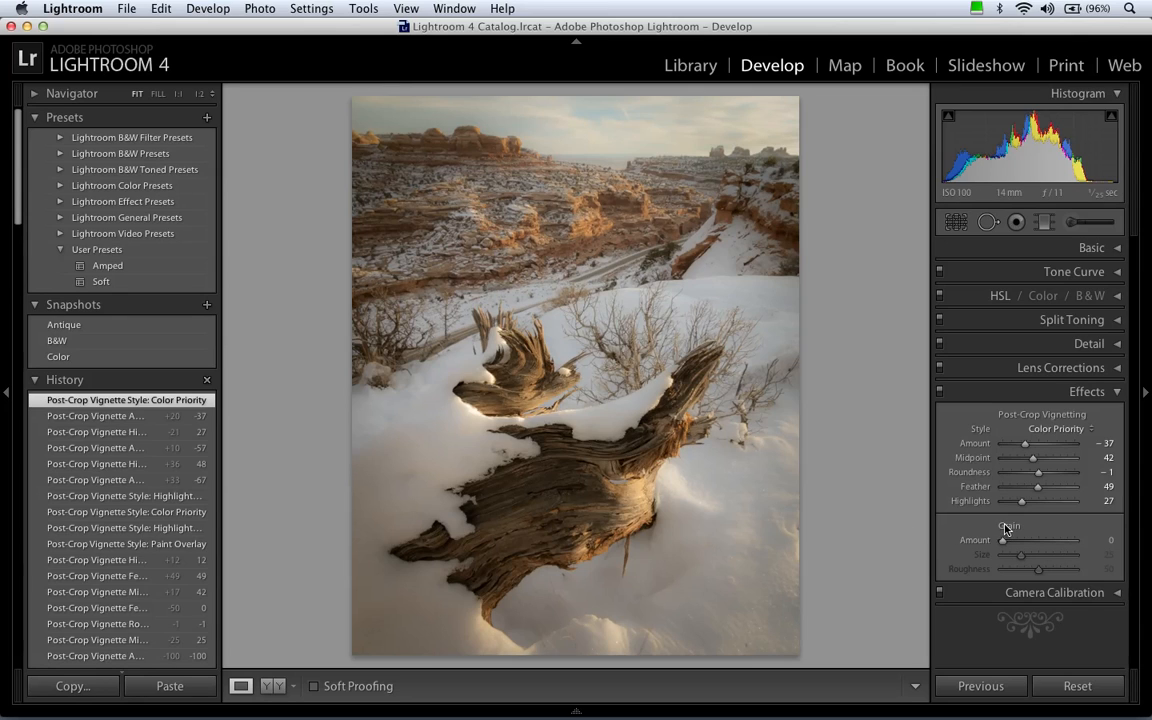
Add grain at Amount 100 while viewing the log at 1:1, trying low Size and Roughness before setting Size 23 and Roughness 100.
click(601, 427)
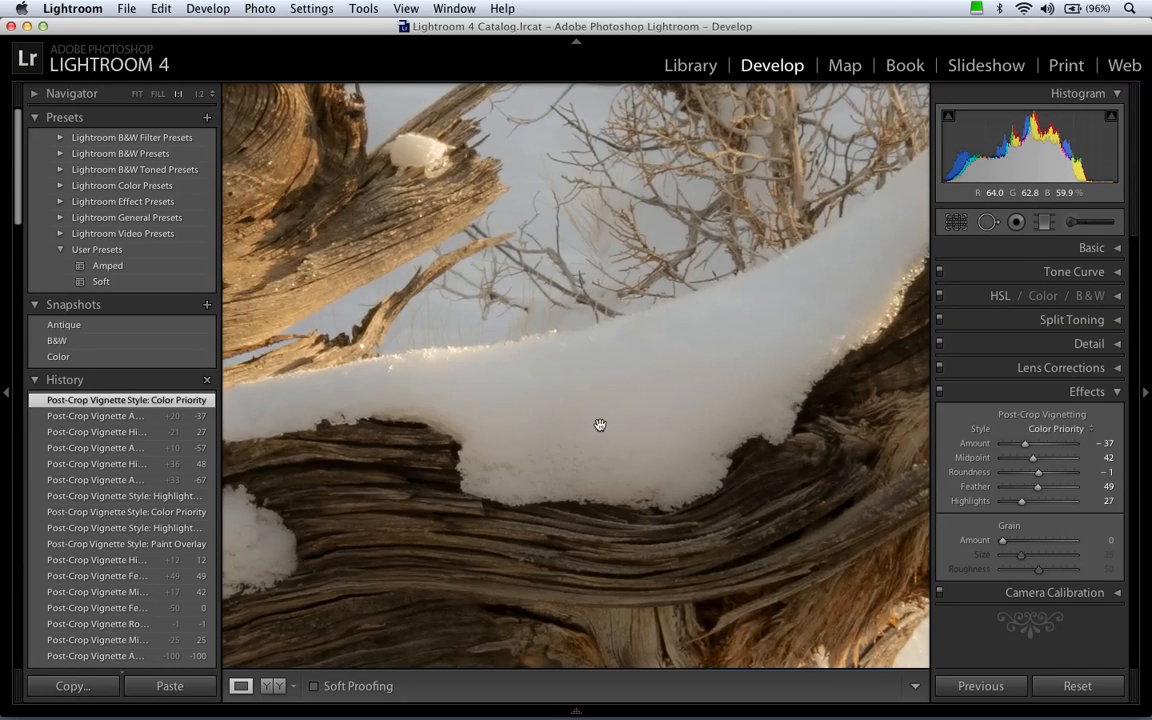
drag(584, 331, 715, 442)
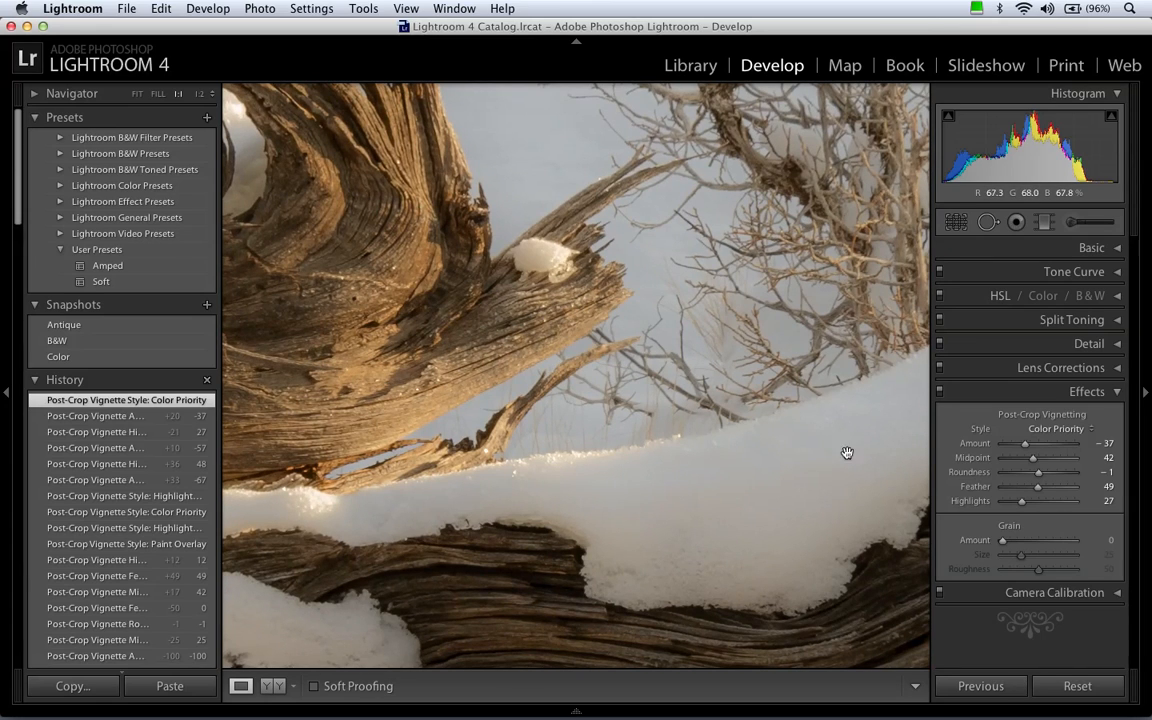
drag(1003, 540, 1137, 544)
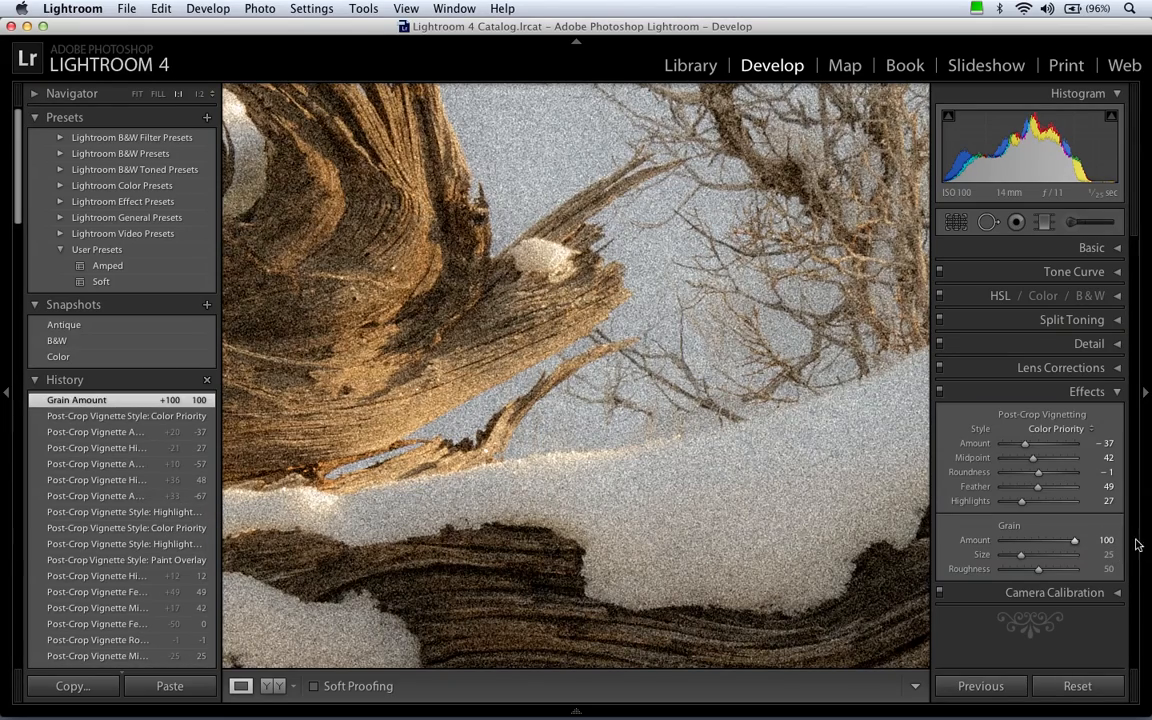
drag(1024, 559, 995, 562)
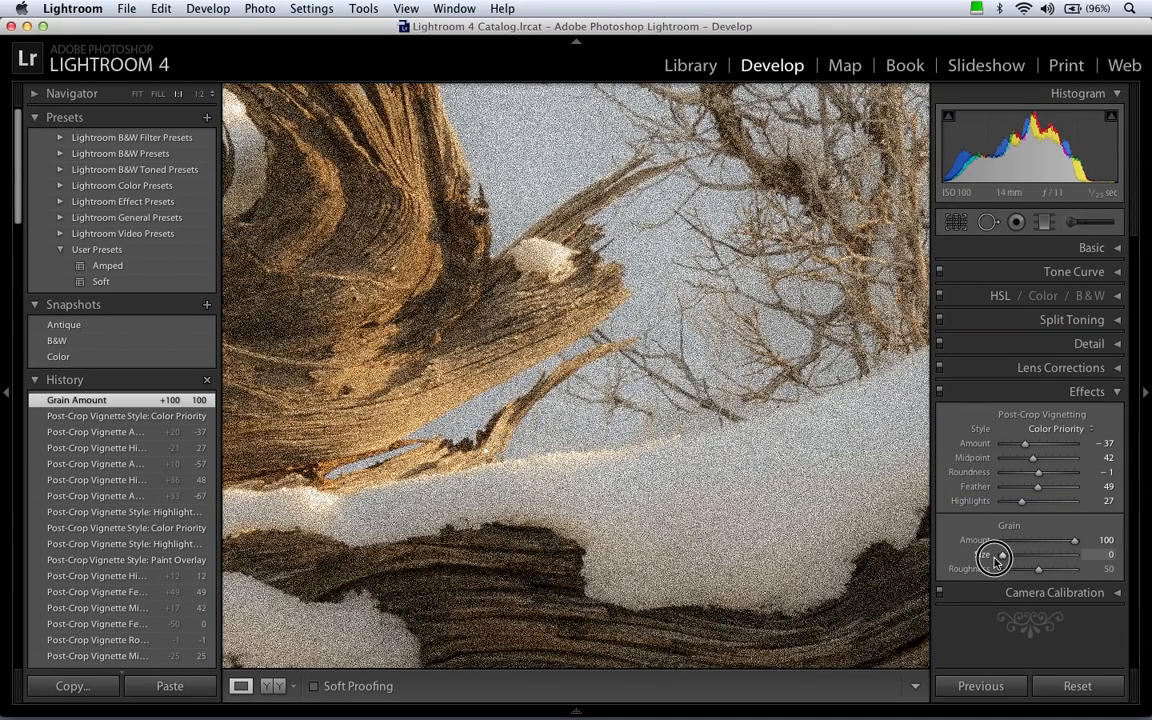
drag(995, 562, 963, 572)
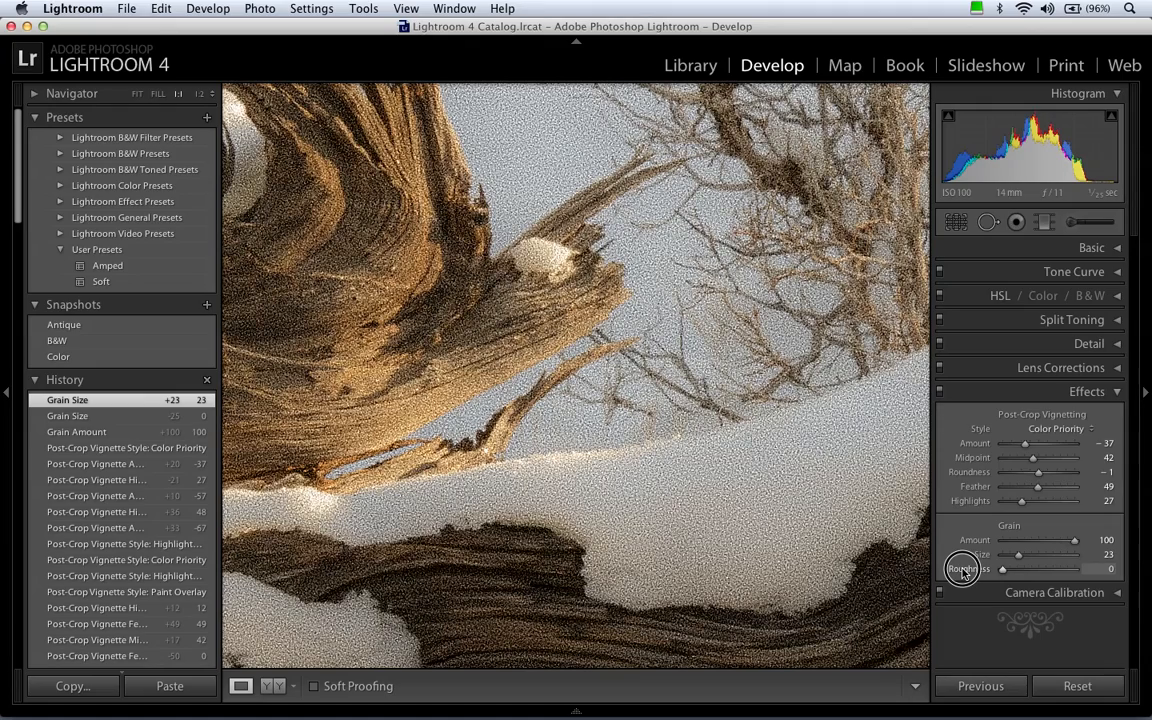
drag(963, 572, 1090, 572)
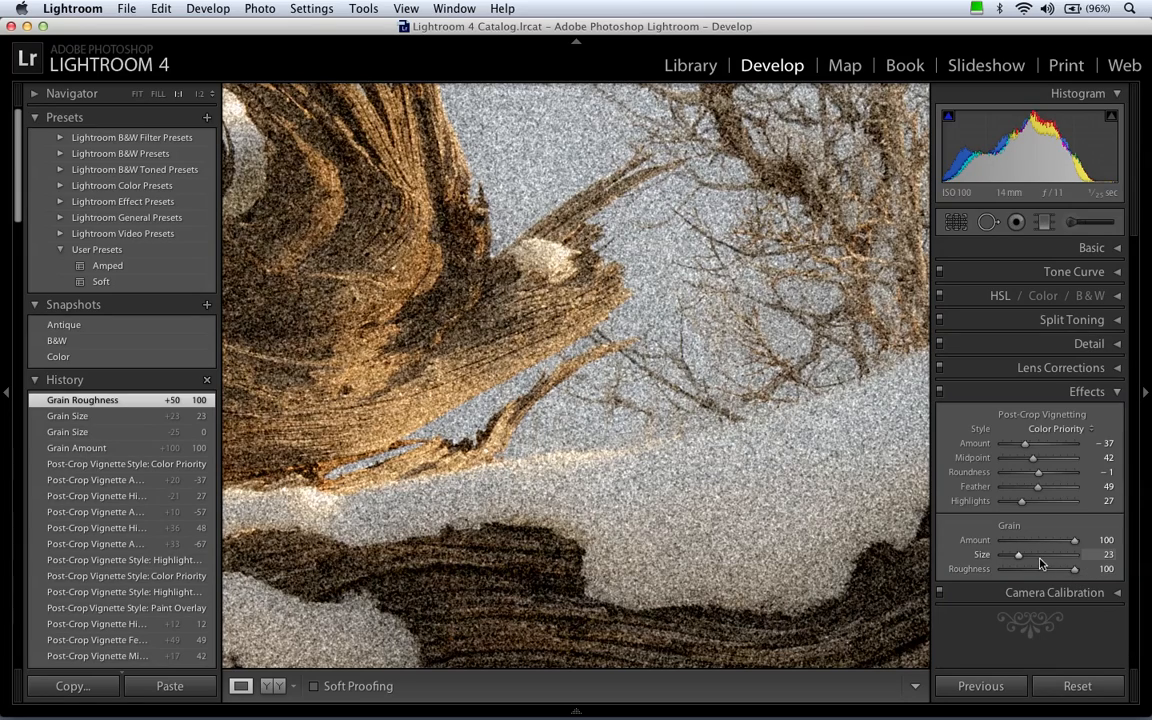
Reduce the grain to Amount 31 and Size 12, and convert the photo to black and white.
mouse_move(1020, 558)
mouse_down()
mouse_move(1090, 560)
mouse_move(981, 556)
mouse_move(1018, 562)
mouse_move(1031, 543)
mouse_move(1049, 543)
mouse_move(1025, 543)
mouse_move(1011, 559)
mouse_up()
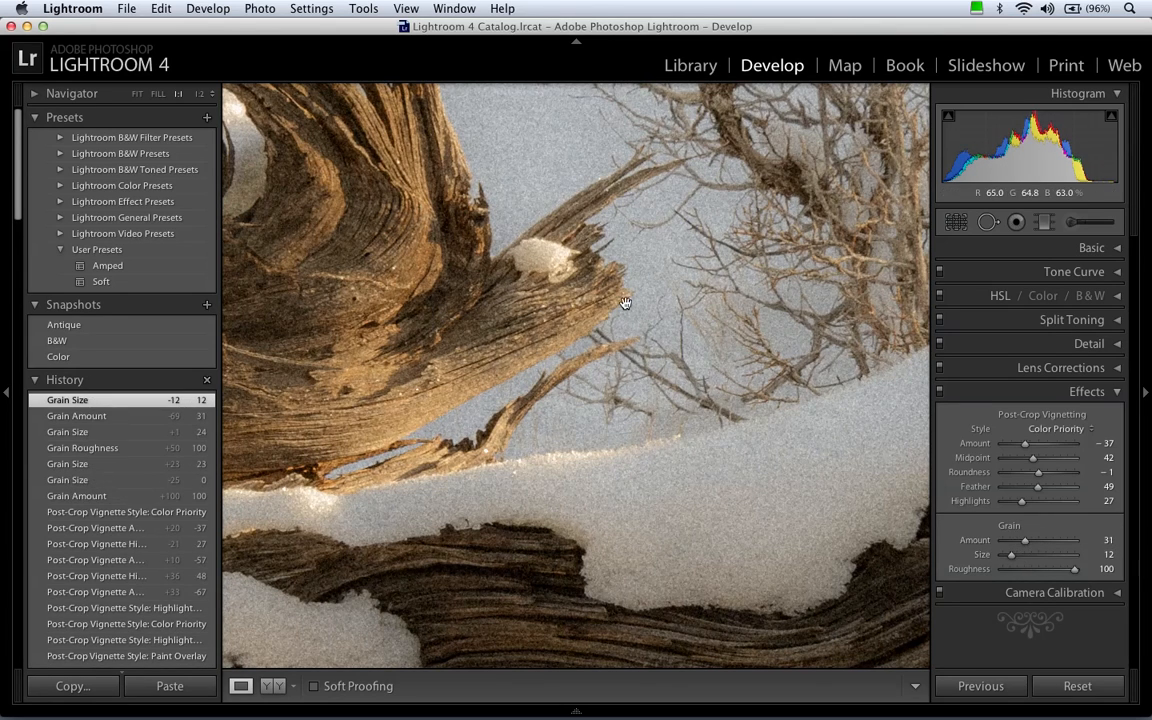
drag(617, 226, 724, 456)
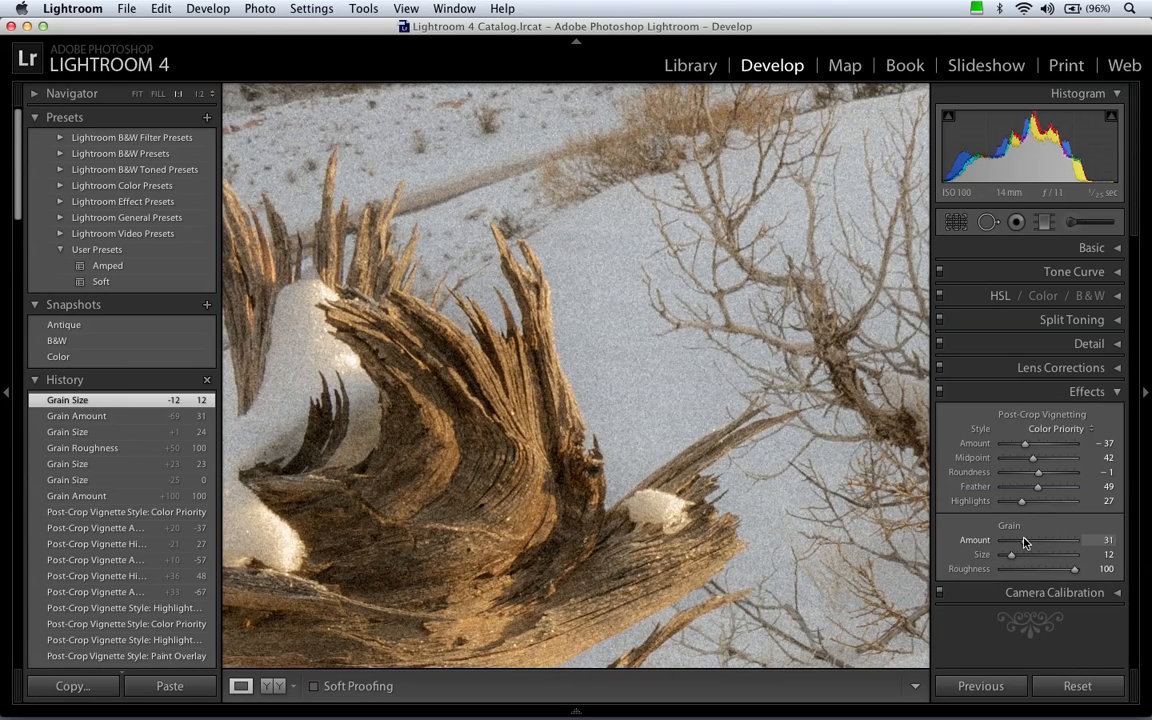
click(1087, 297)
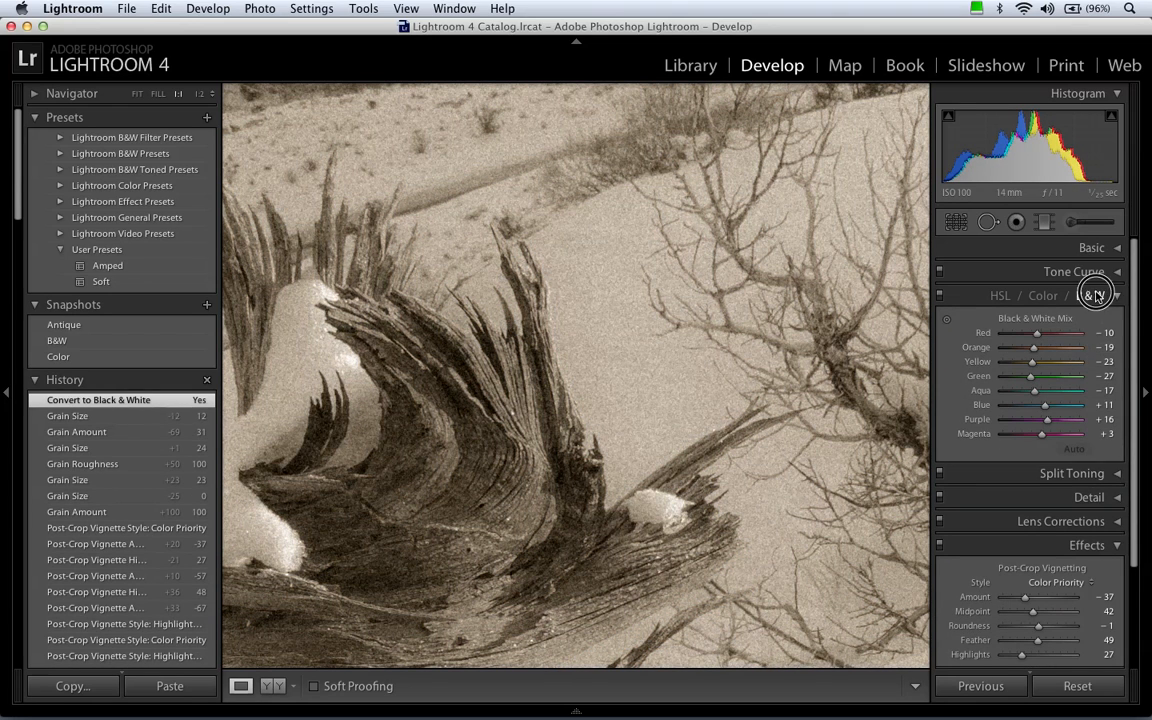
Lower the grain Amount to 22, and check the grain around the log at 1:1 and in the fitted view.
click(1097, 296)
drag(714, 421, 682, 283)
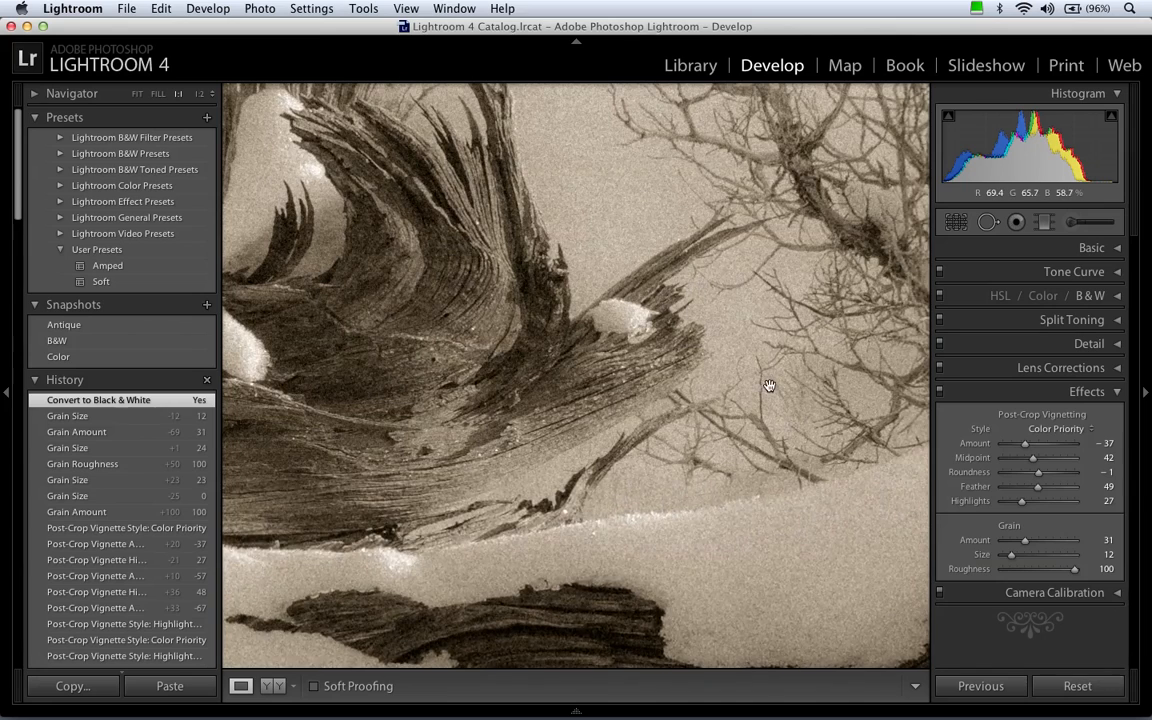
drag(769, 386, 750, 375)
click(1025, 541)
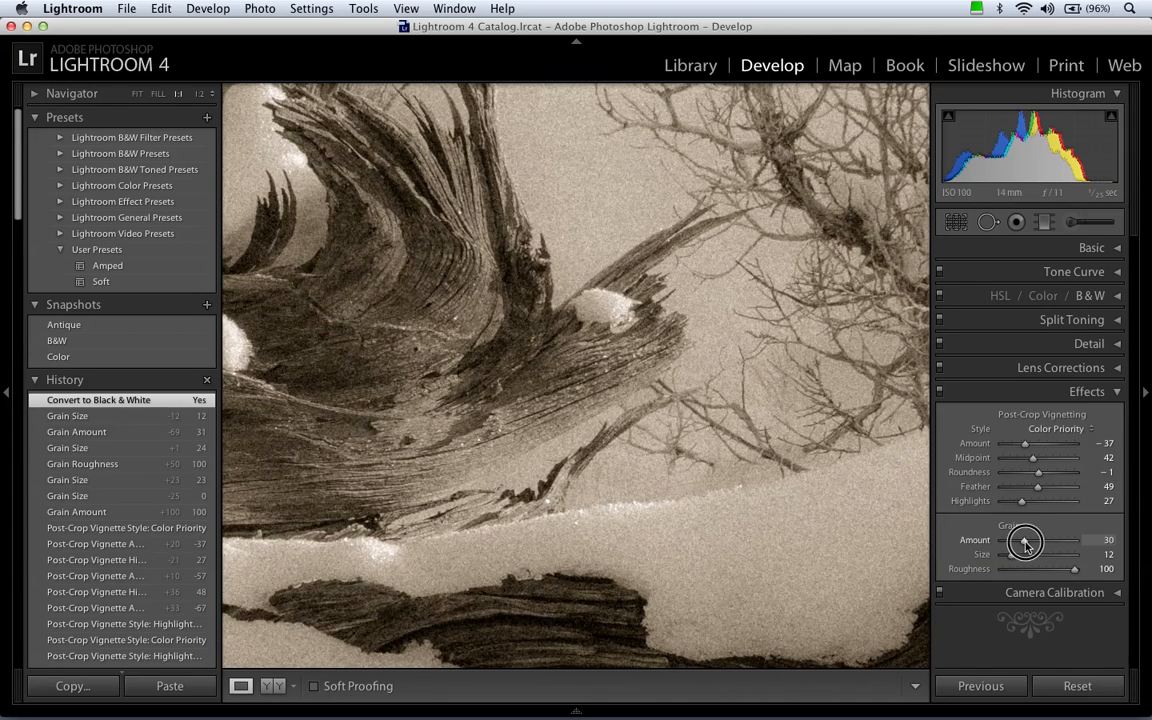
drag(1025, 543, 1018, 541)
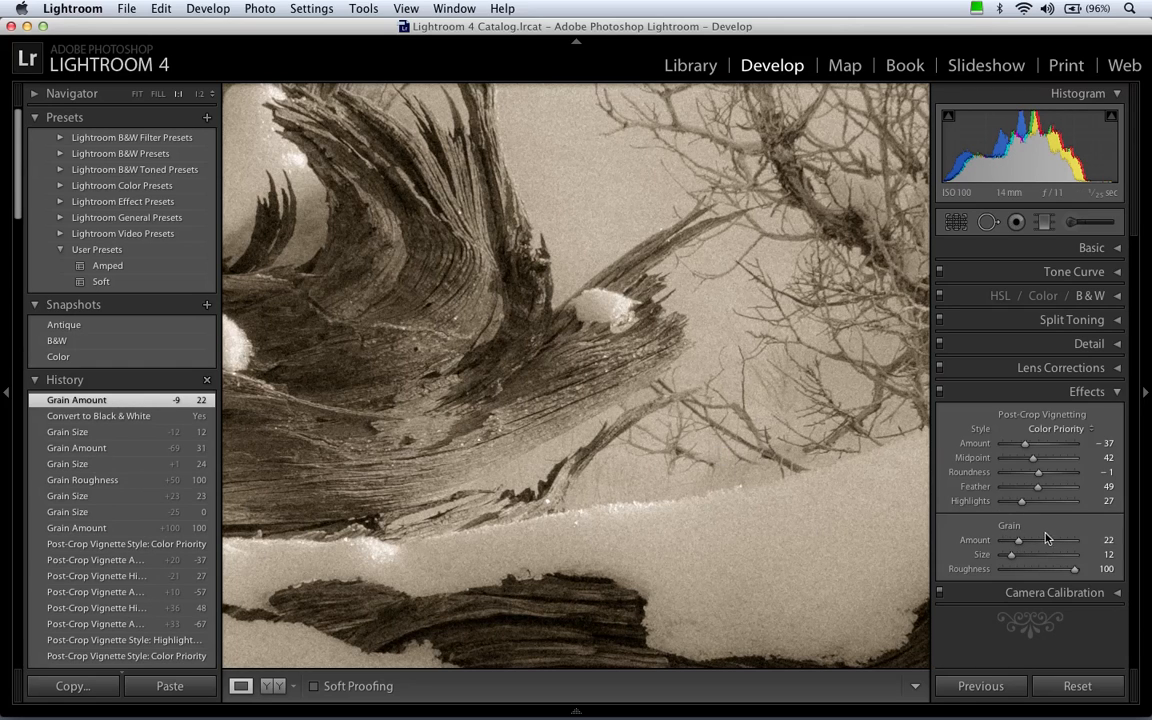
click(707, 358)
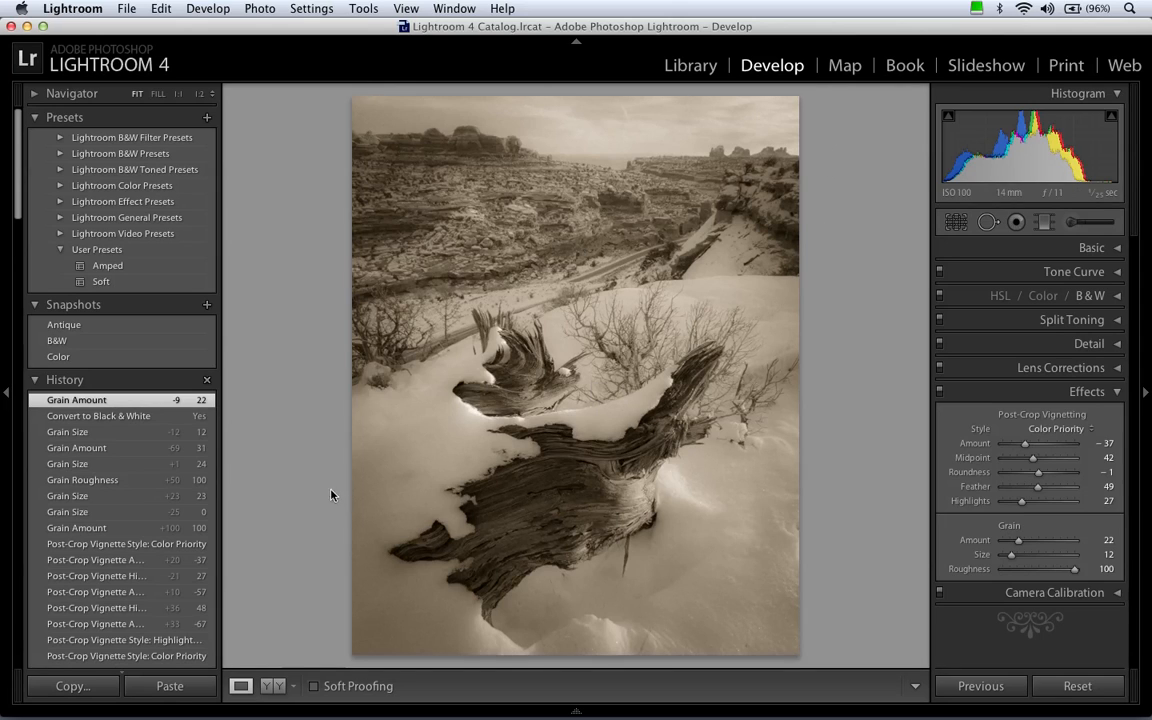
click(545, 368)
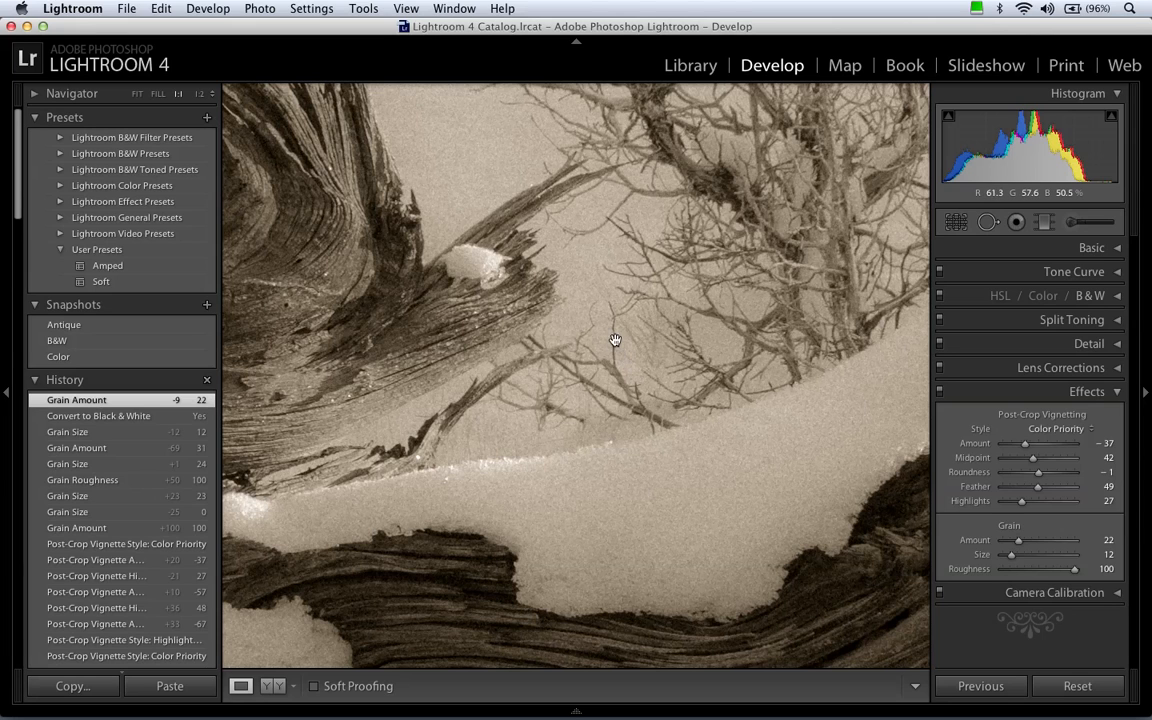
drag(584, 257, 617, 305)
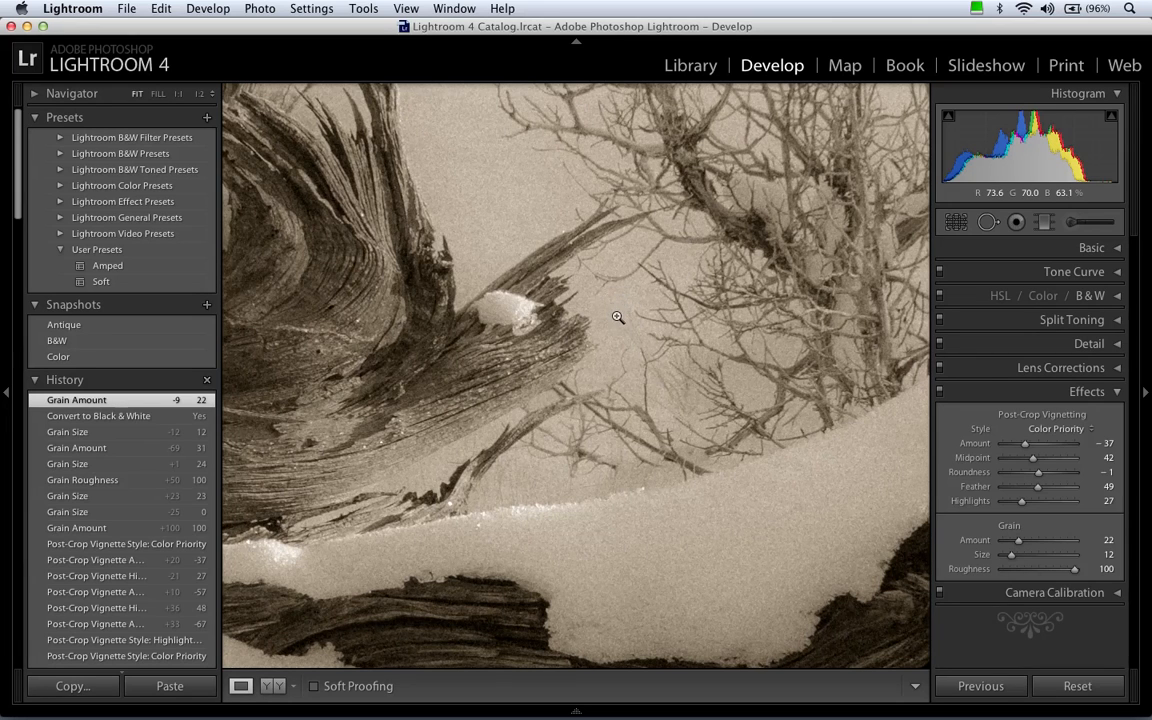
click(619, 319)
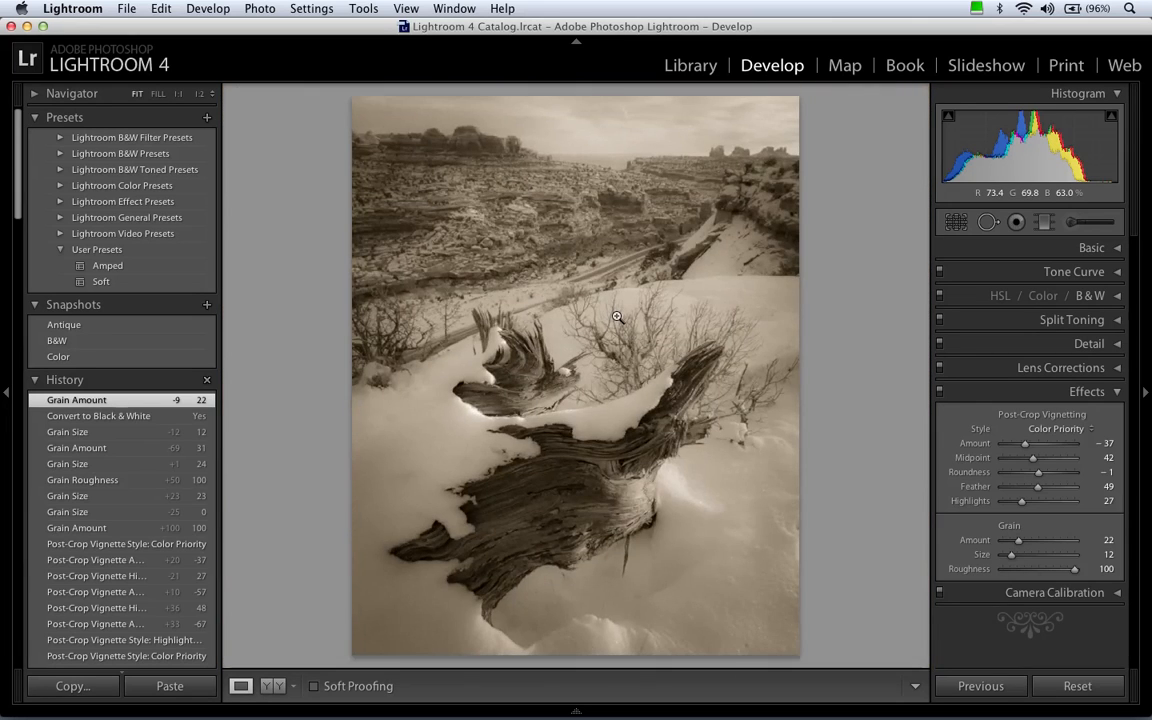
Switch from the Effects settings to Camera Calibration and set the process version to 2010.
click(1088, 393)
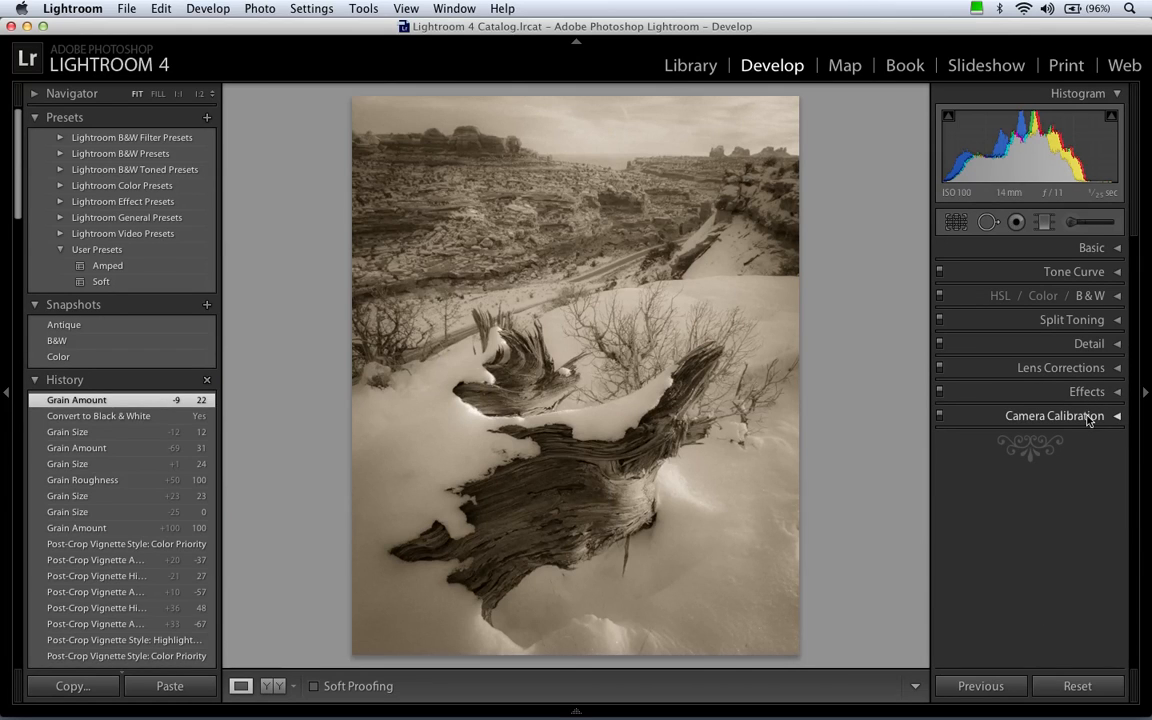
click(1088, 419)
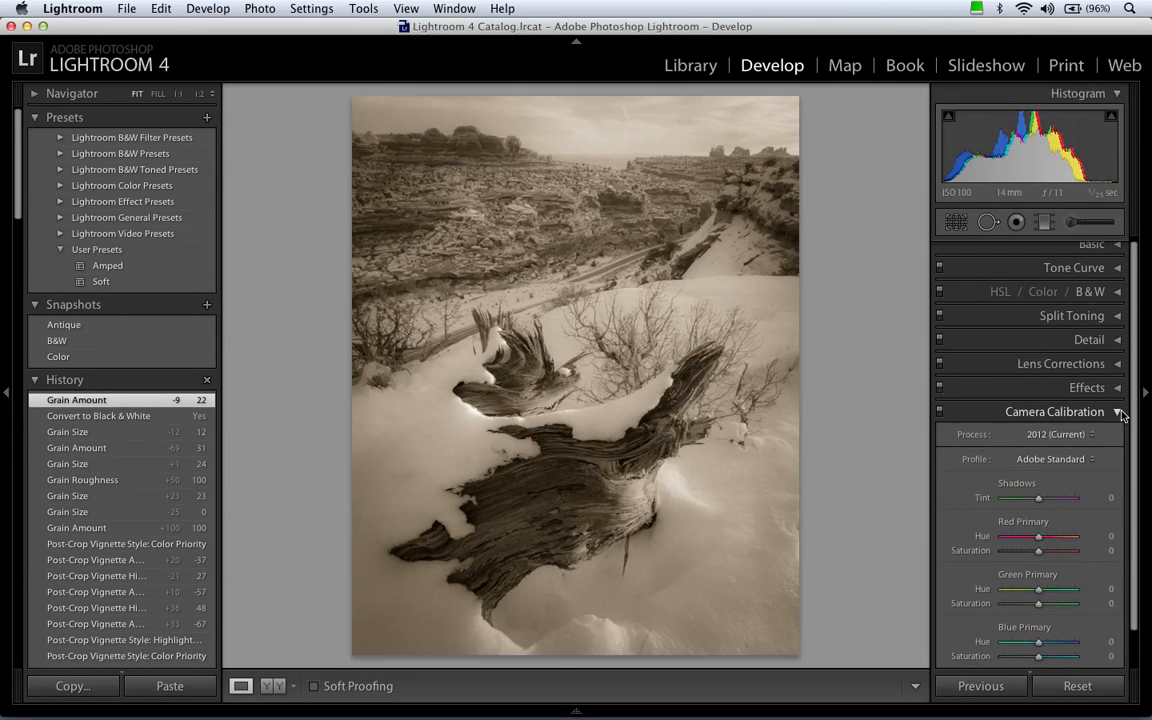
drag(1134, 398, 1134, 455)
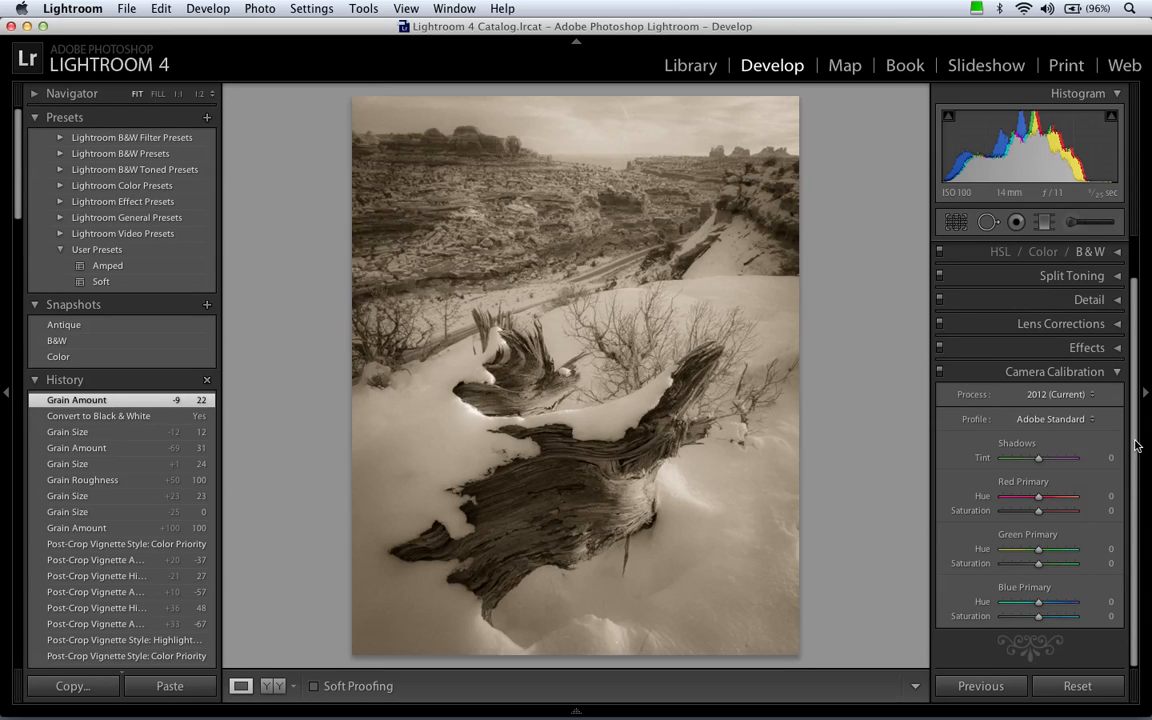
click(1064, 396)
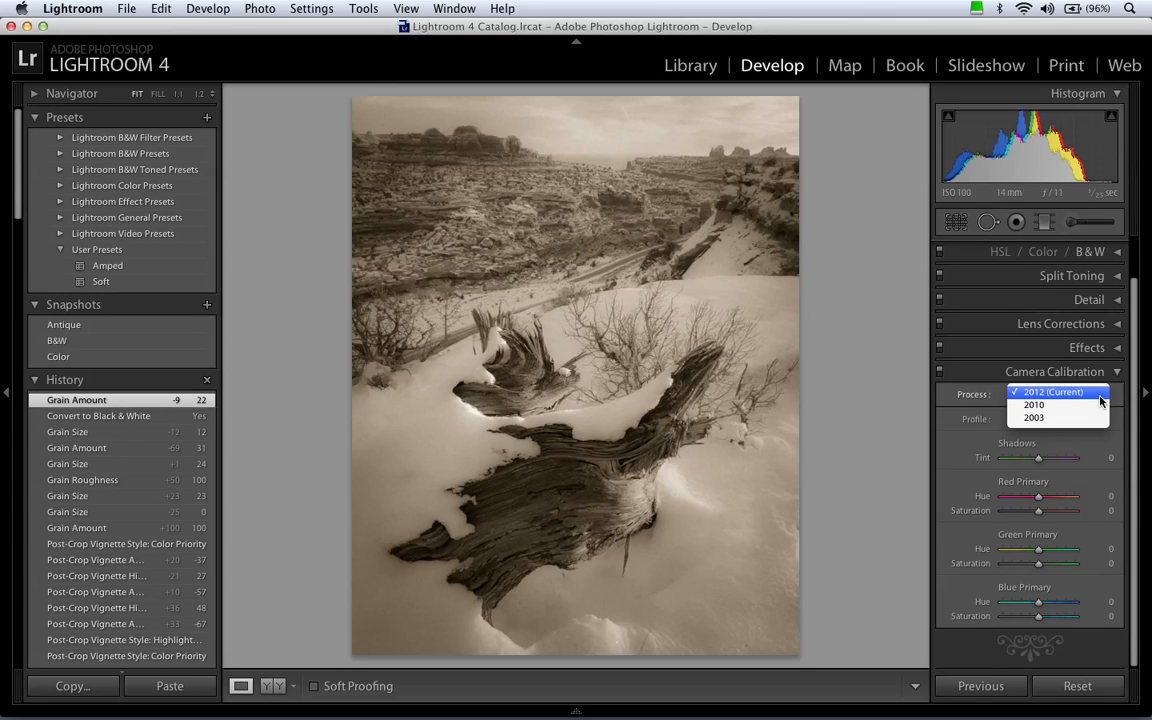
click(1090, 405)
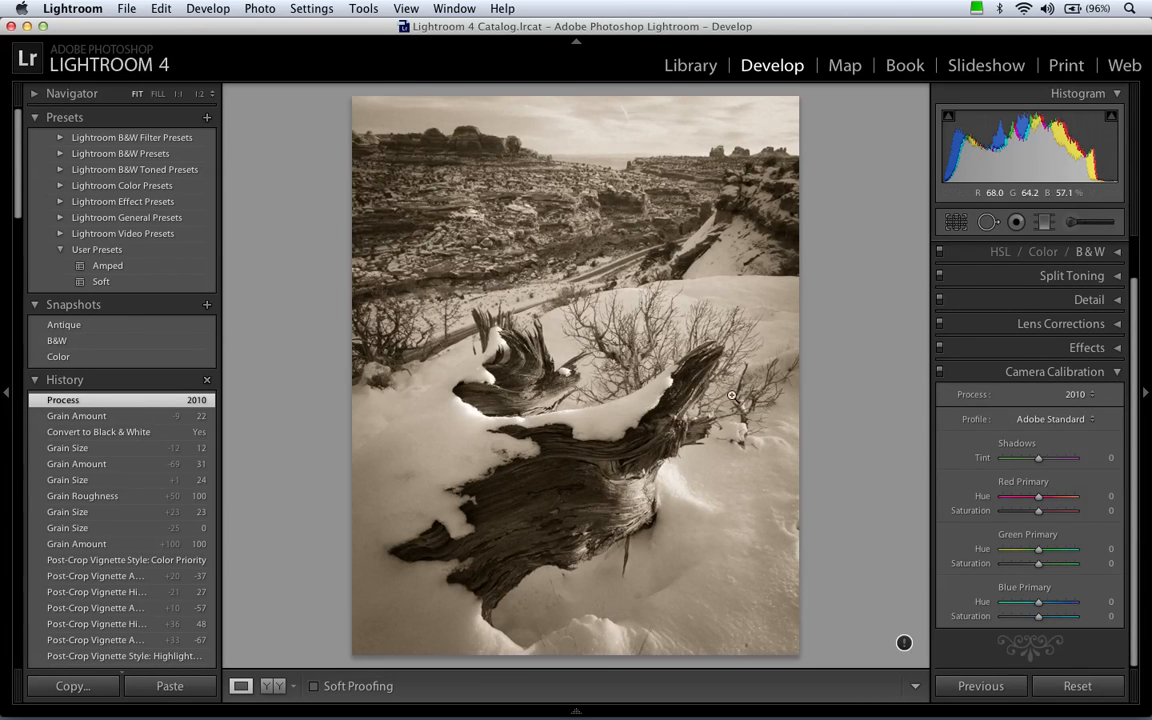
Review the Basic tone controls offered by process 2010, and return the process version to 2012 (Current).
drag(1137, 325, 1137, 283)
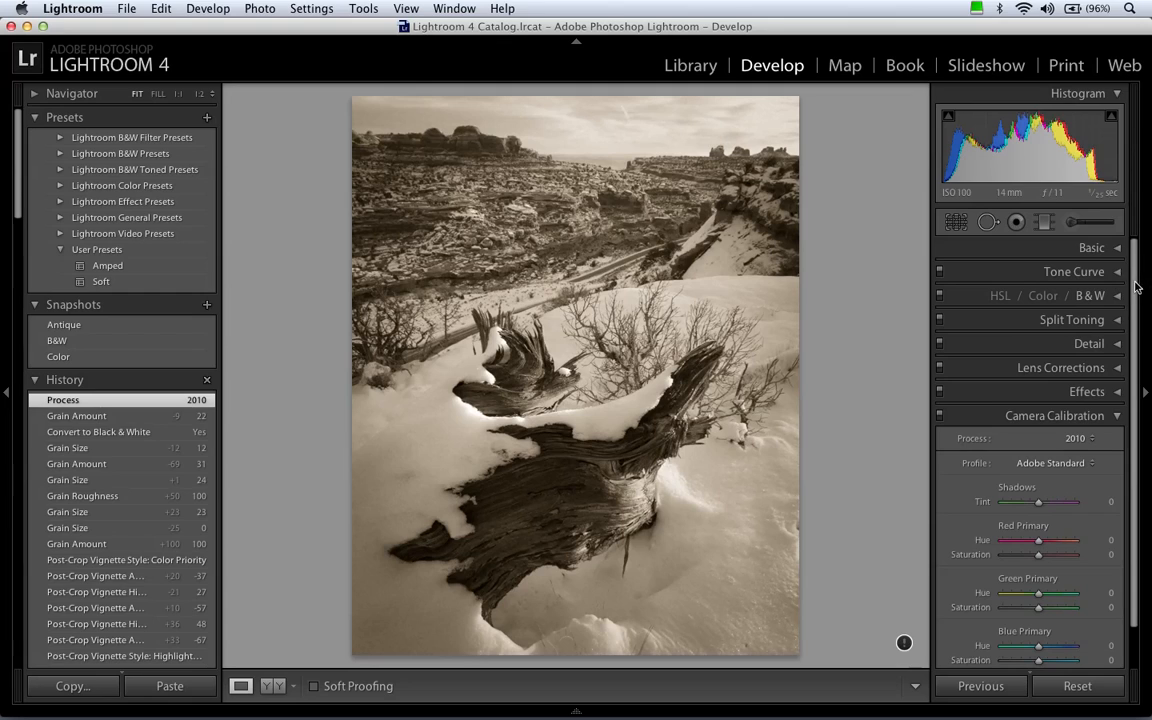
click(1093, 248)
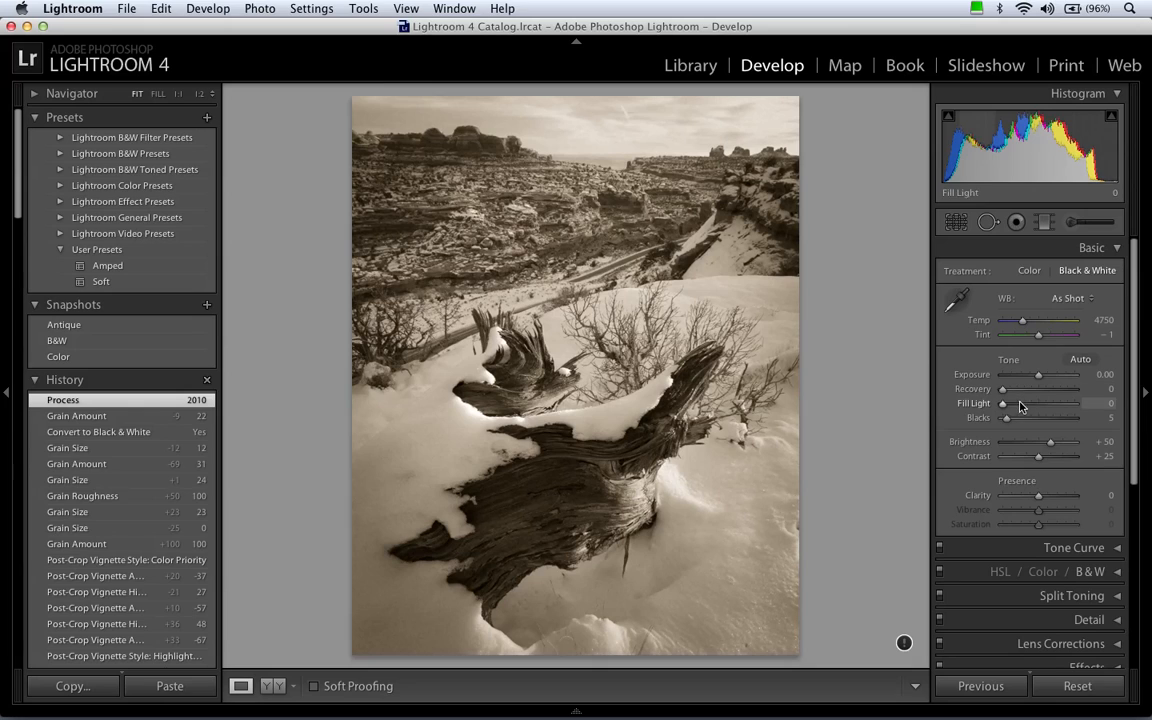
click(1094, 249)
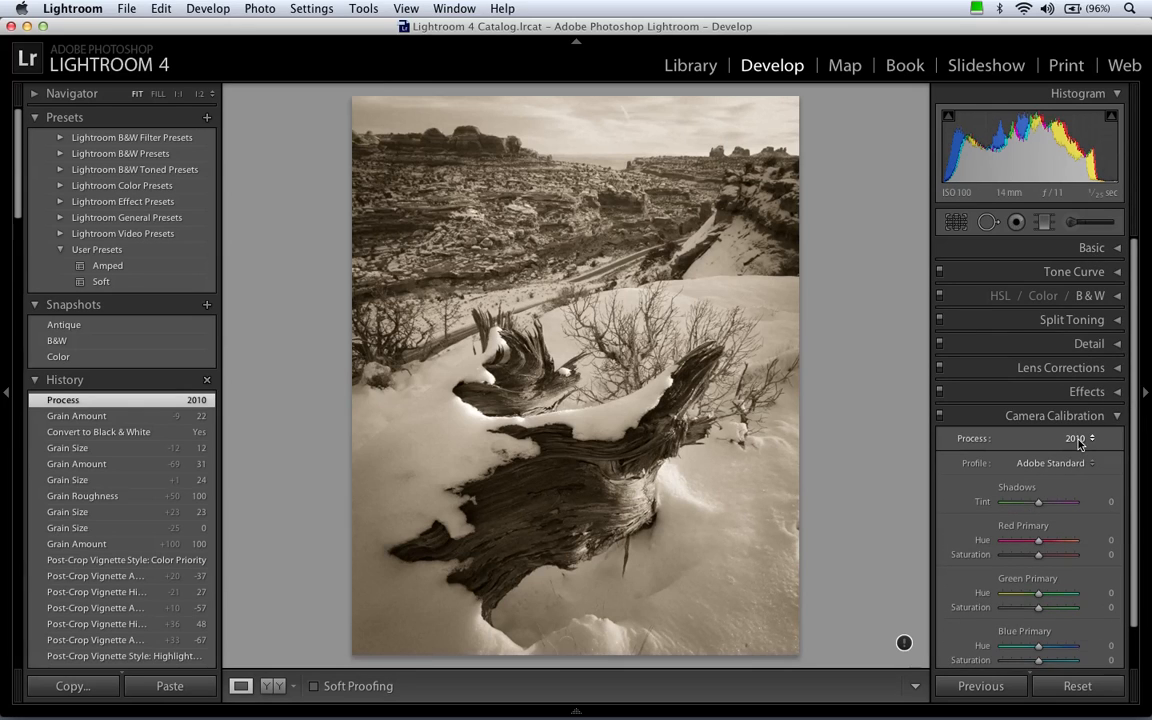
click(1075, 438)
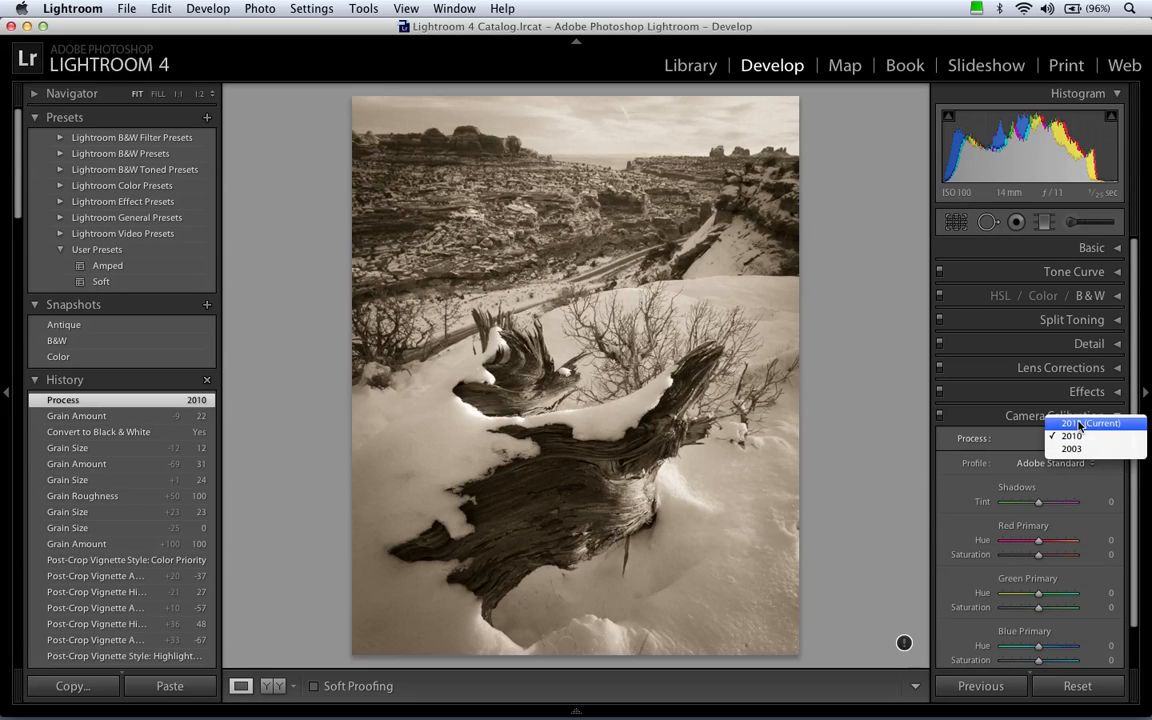
click(1069, 428)
Look through the available camera profiles and change the profile from Adobe Standard to Camera Neutral.
drag(1133, 437, 1126, 481)
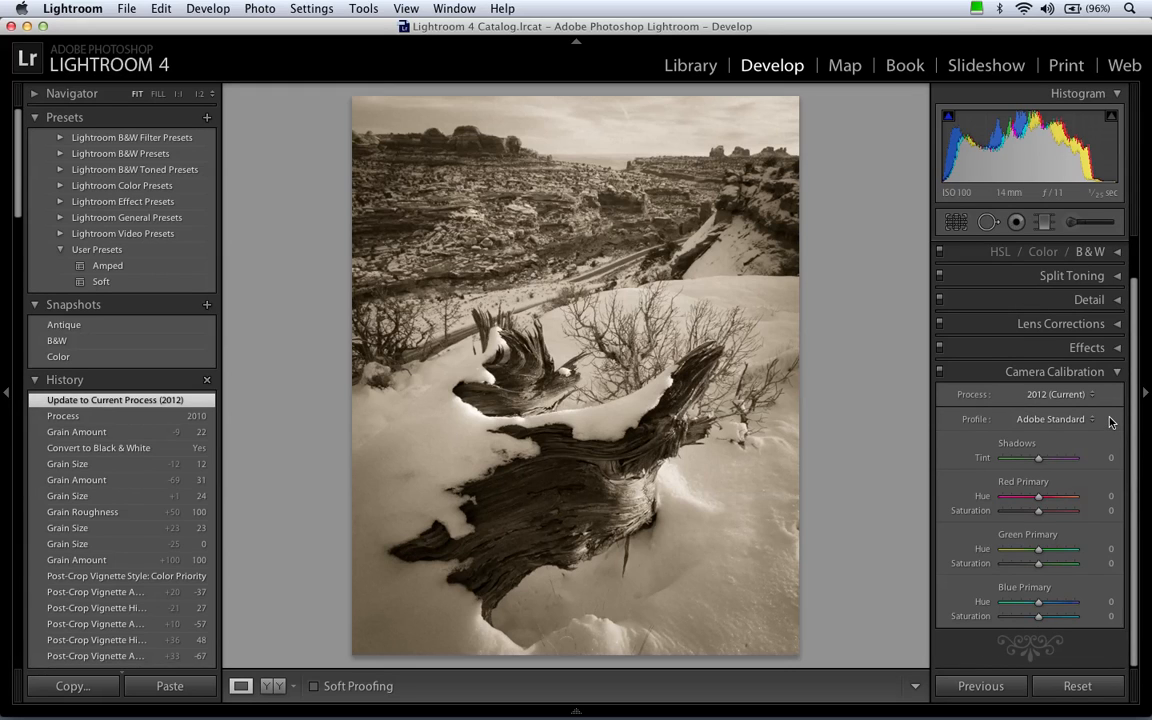
click(1050, 420)
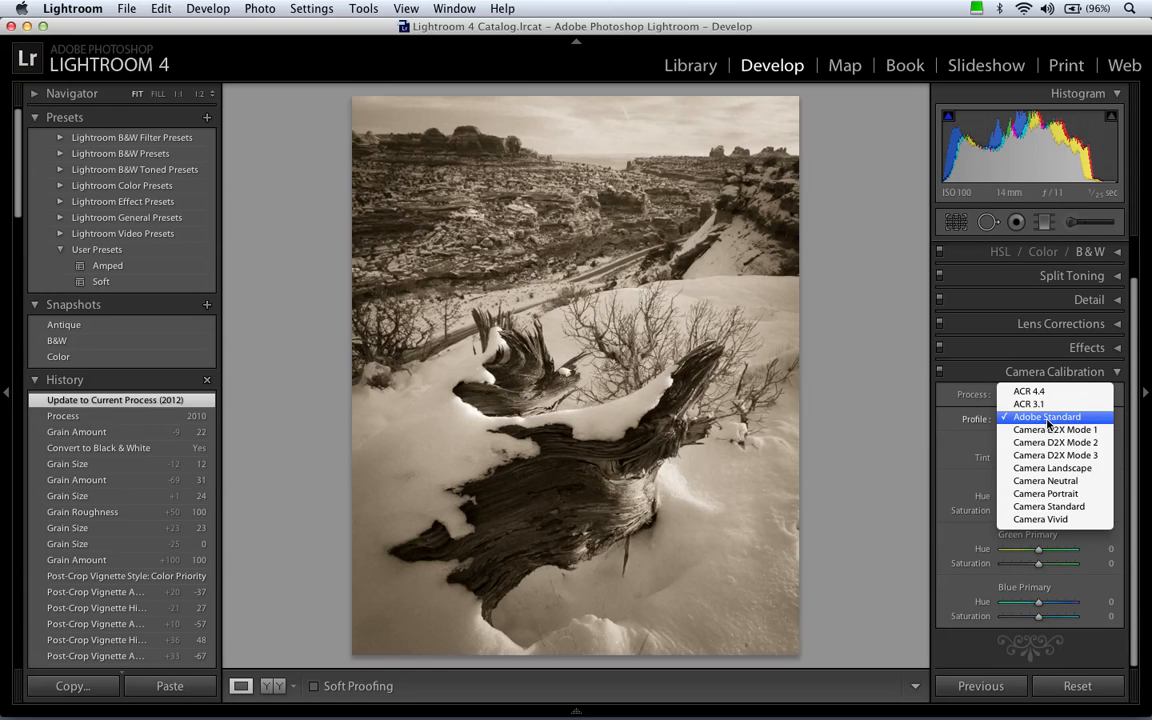
click(1048, 417)
scroll(1122, 408, up, 1)
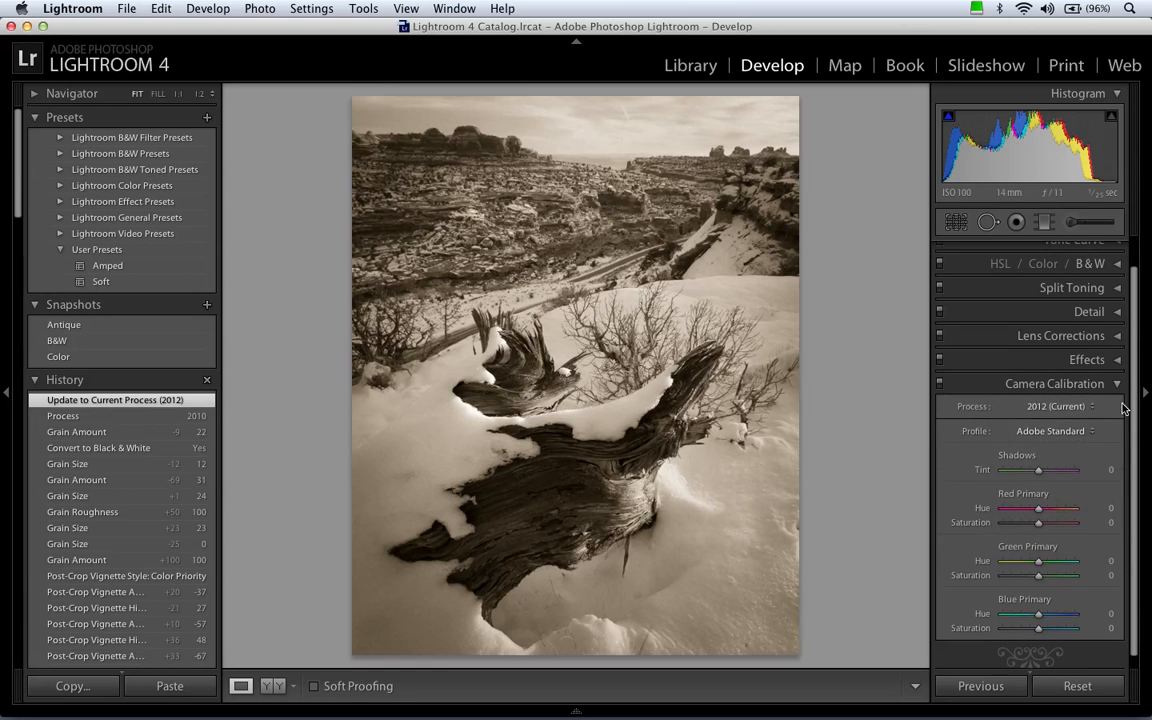
scroll(1005, 310, up, 1)
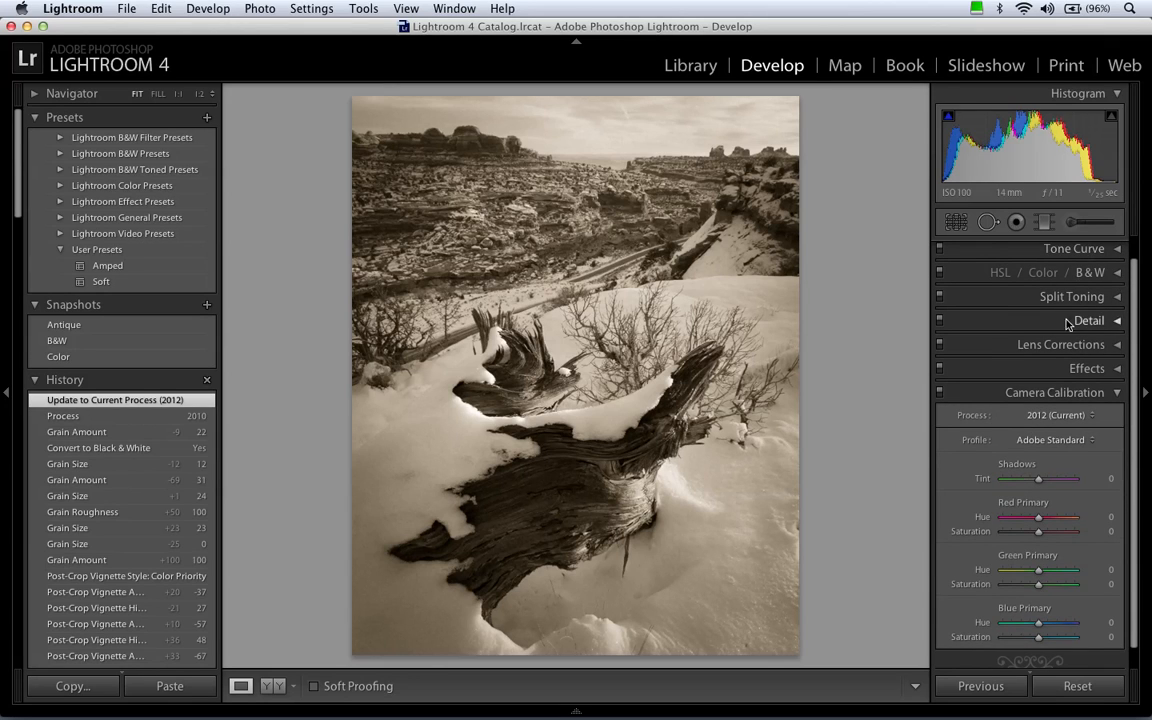
scroll(1020, 390, down, 1)
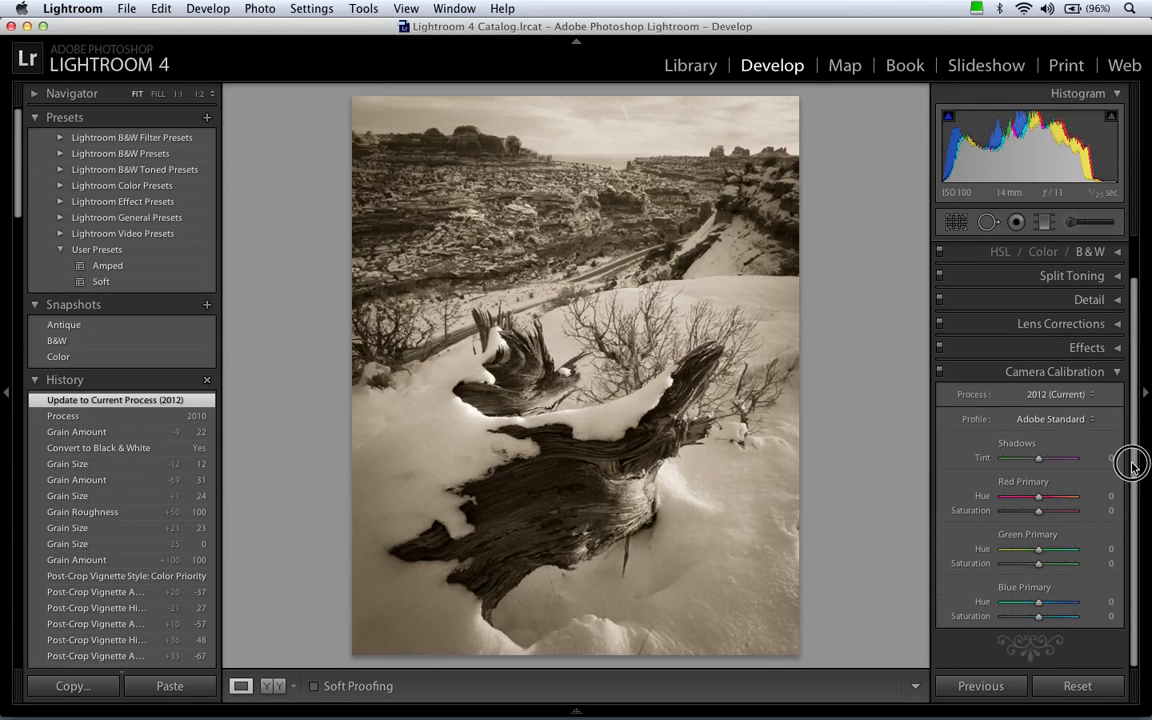
click(1063, 421)
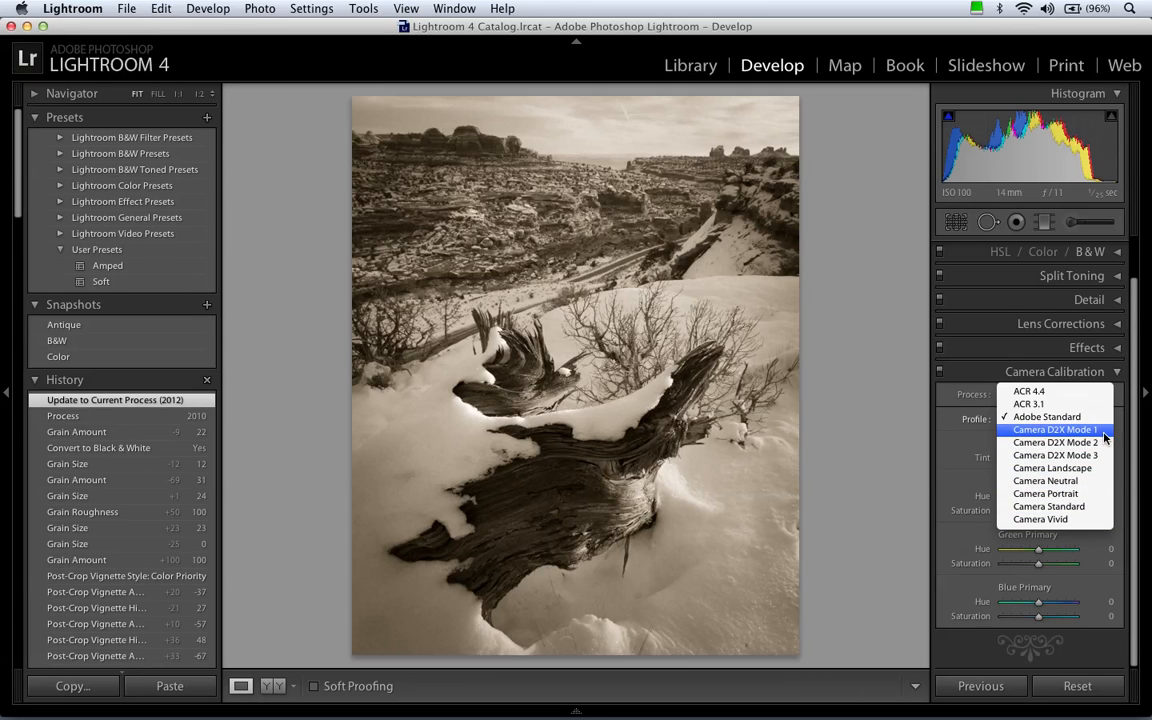
click(1105, 486)
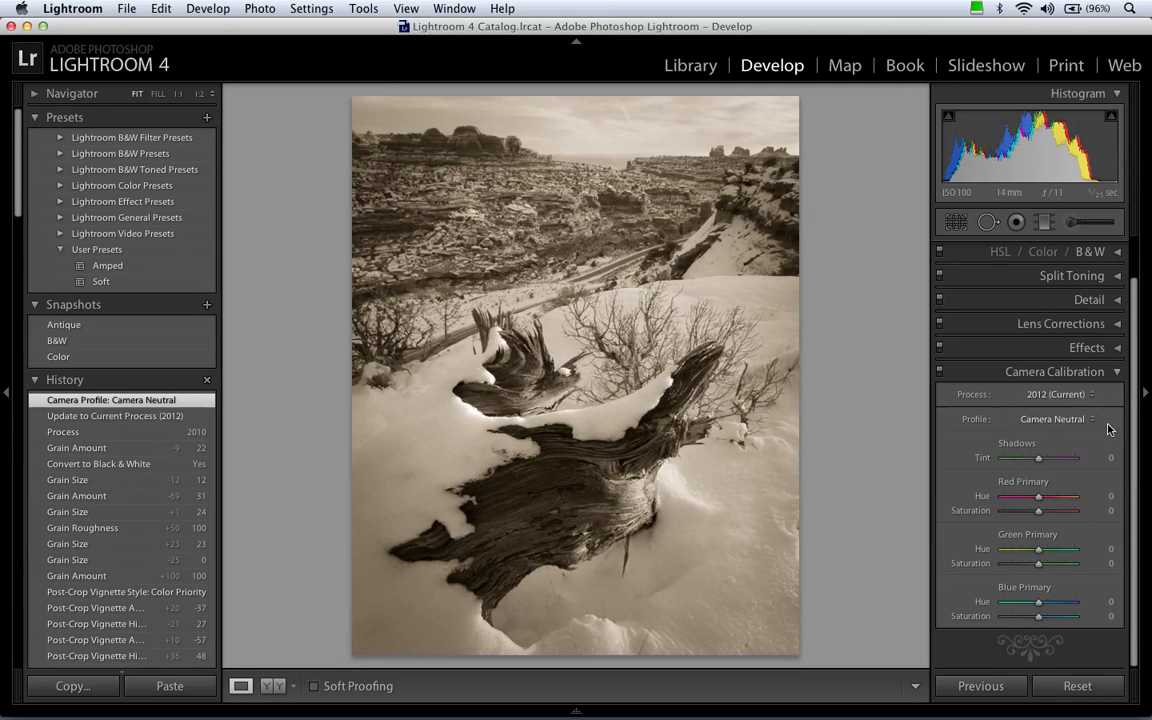
Compare the Camera Vivid and Camera Neutral profiles, restore Adobe Standard, and close the Camera Calibration settings.
click(1100, 421)
click(1077, 458)
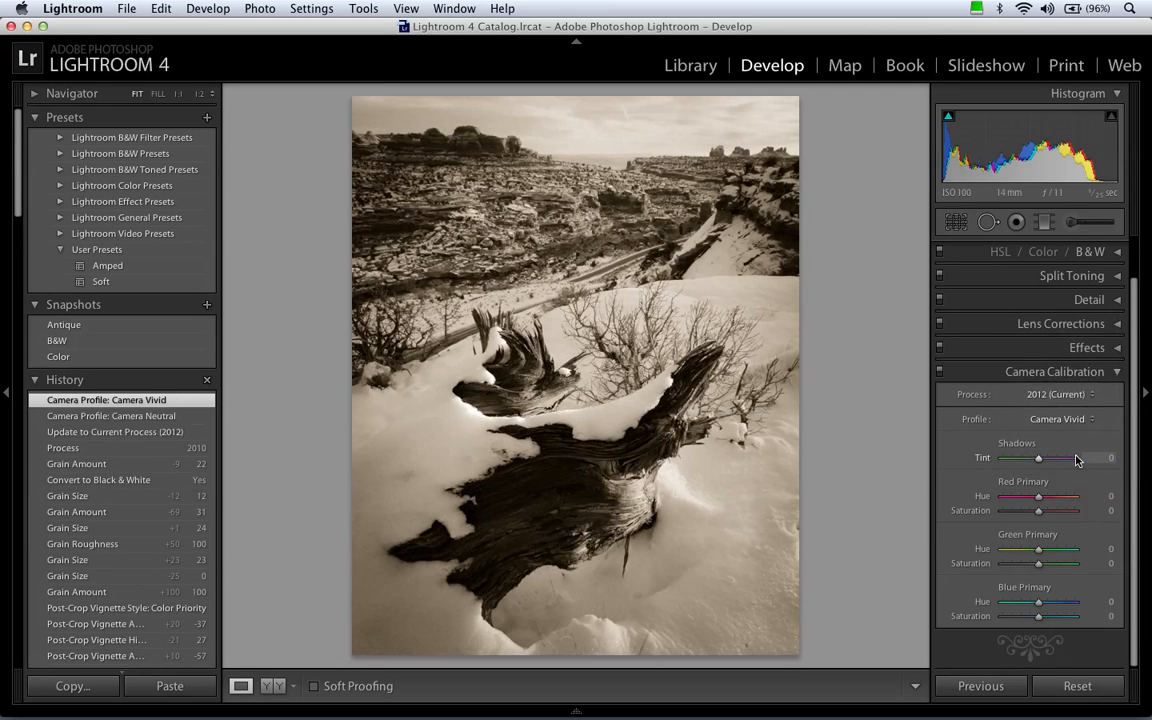
click(1079, 421)
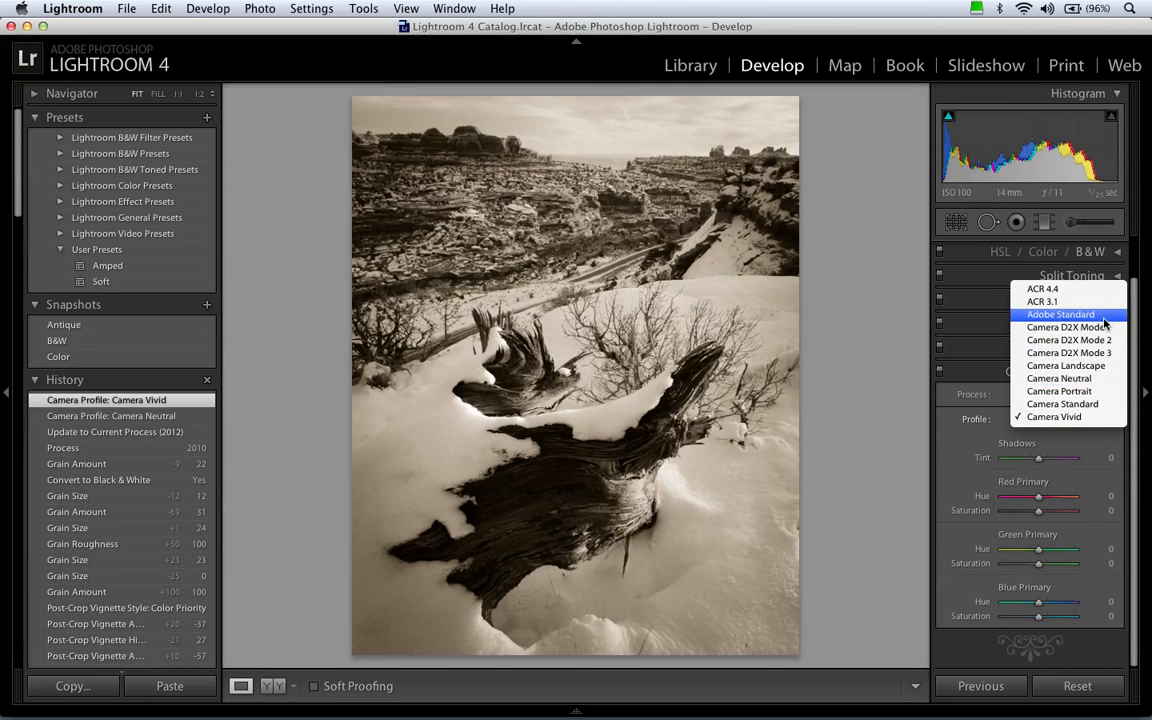
click(1108, 378)
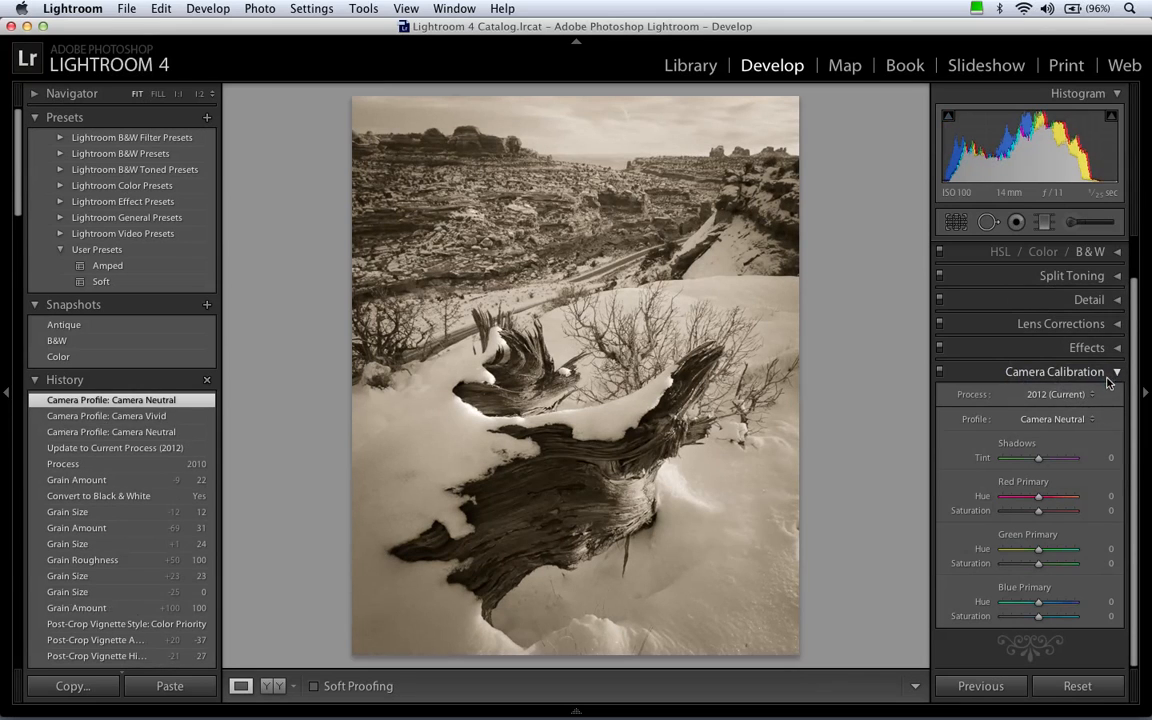
click(1070, 419)
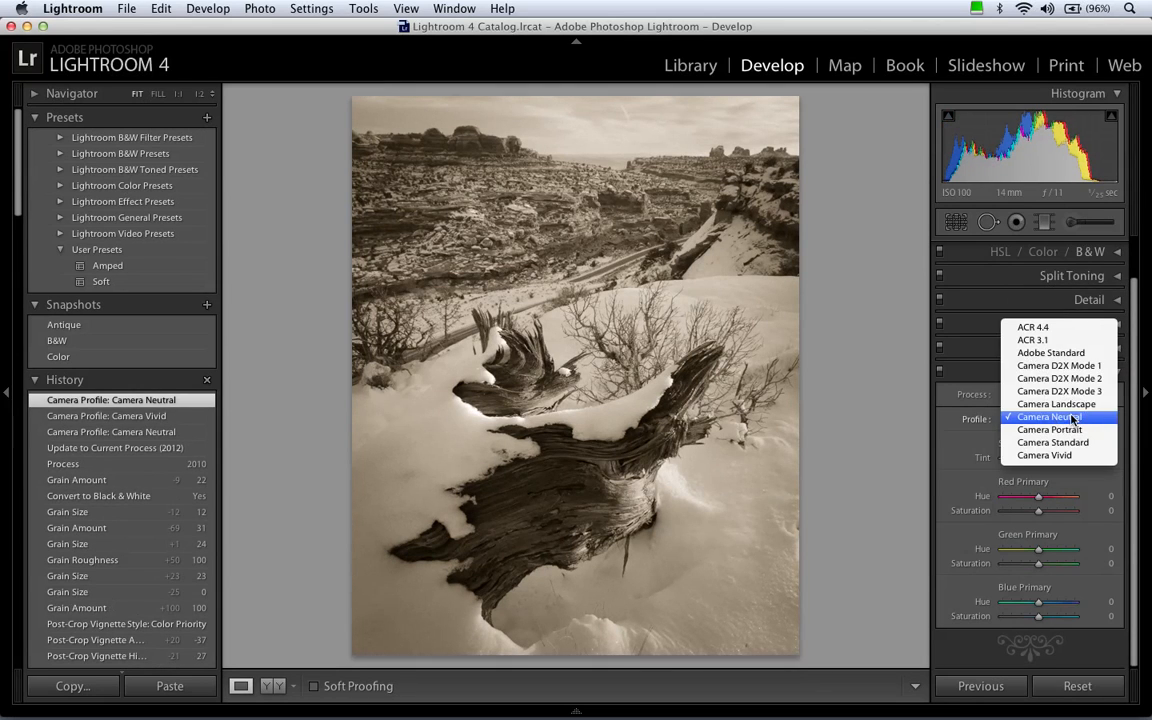
click(1050, 352)
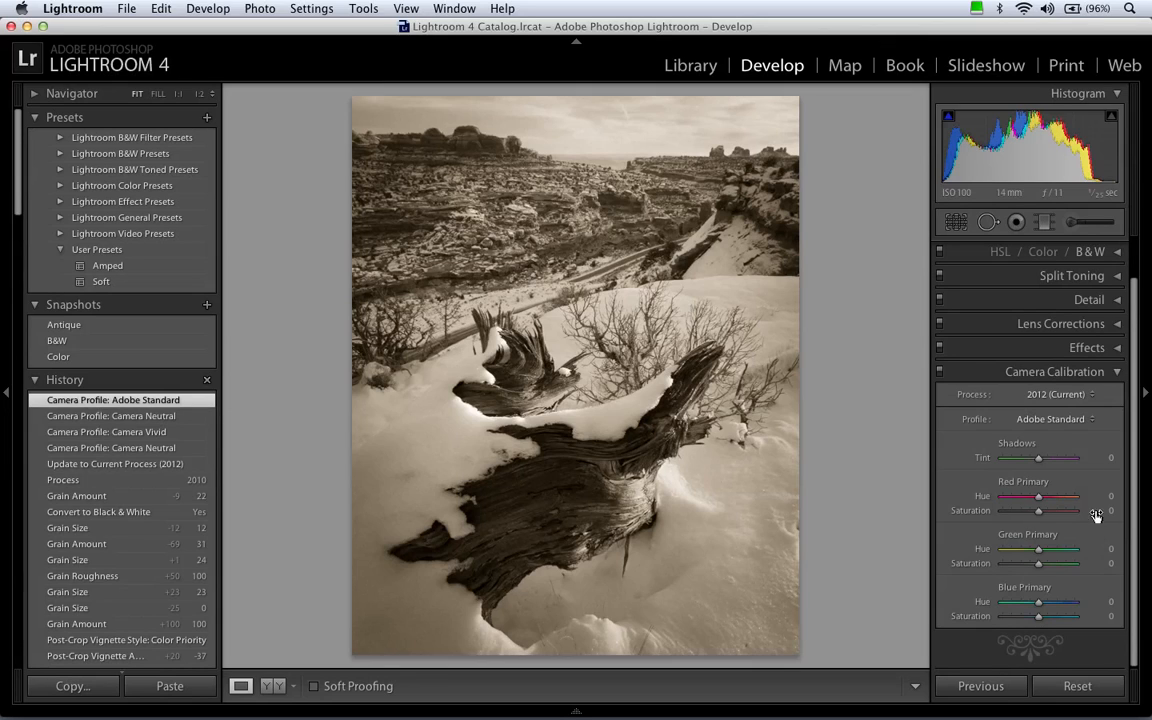
click(1070, 372)
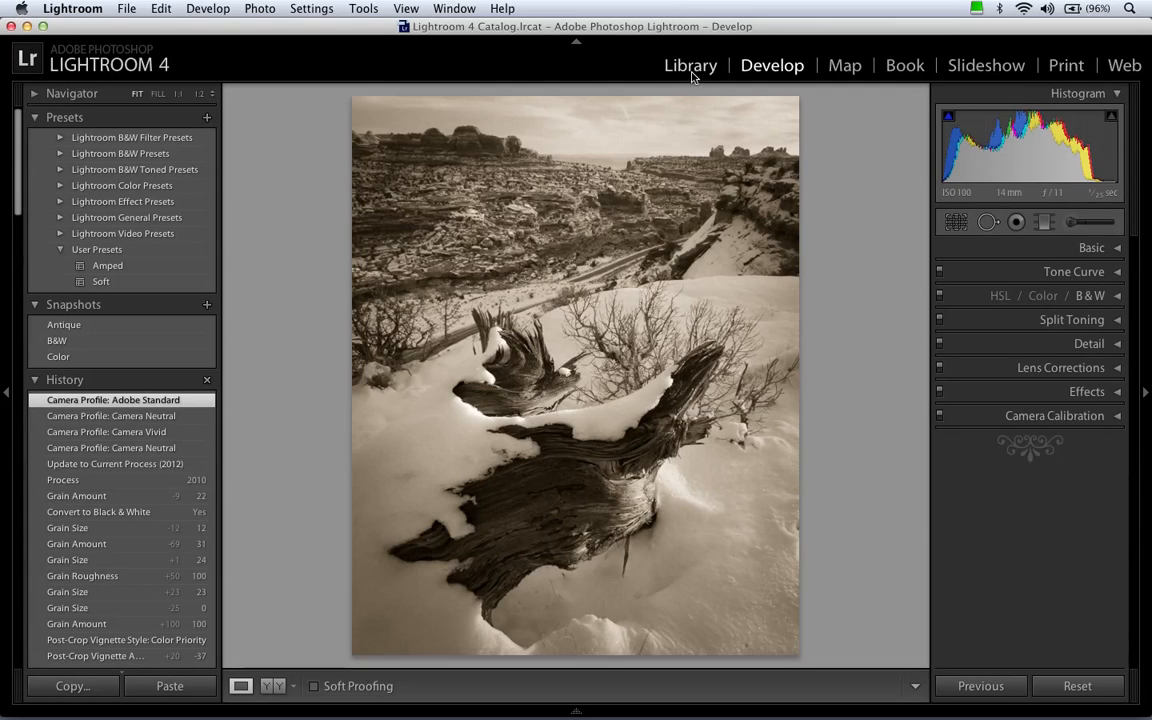
Review the options for setting the camera model's default Develop settings, and leave without changing them.
click(229, 11)
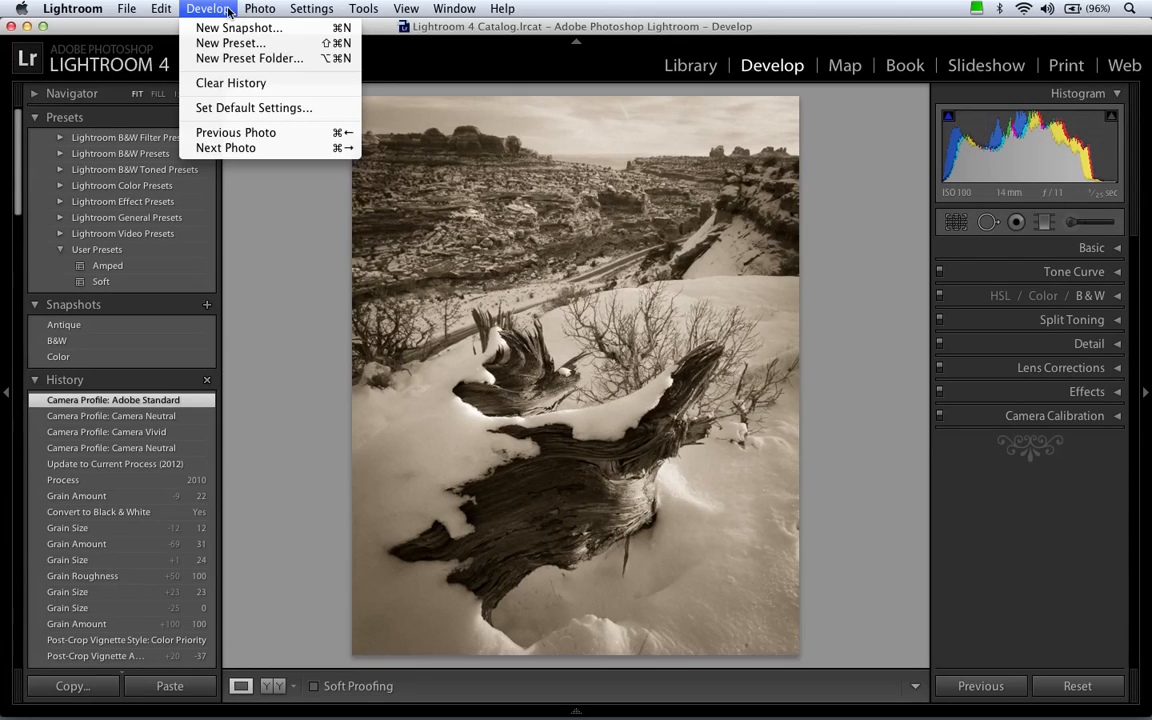
click(212, 106)
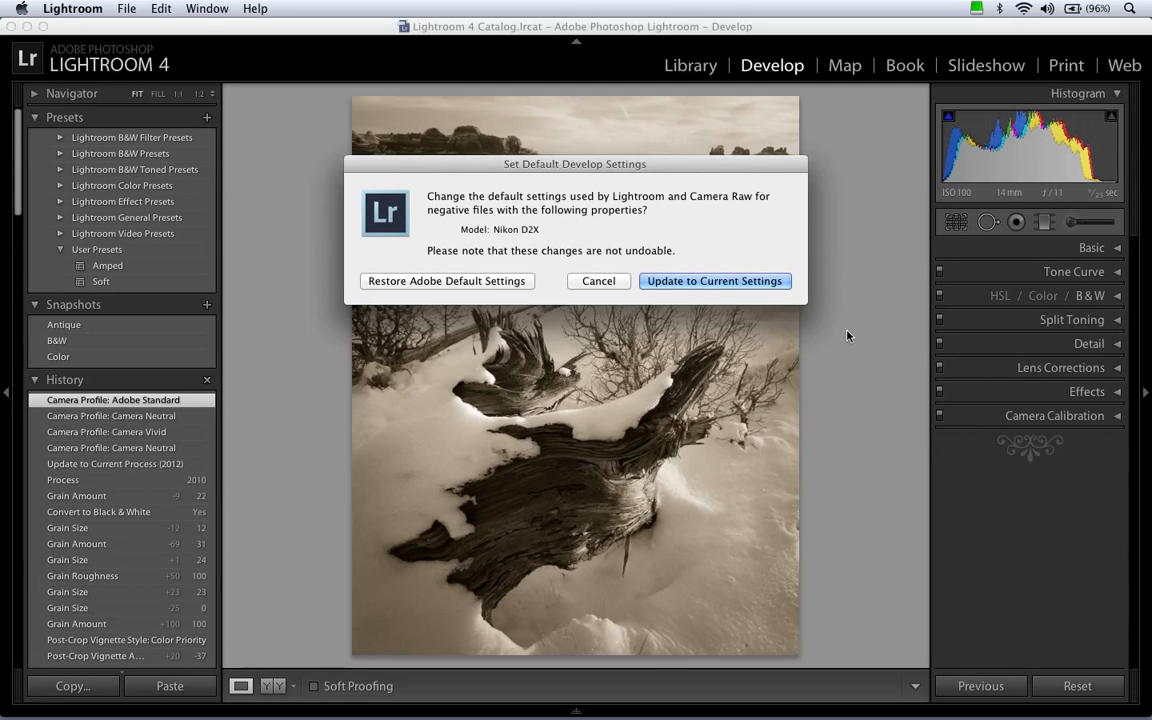
click(595, 282)
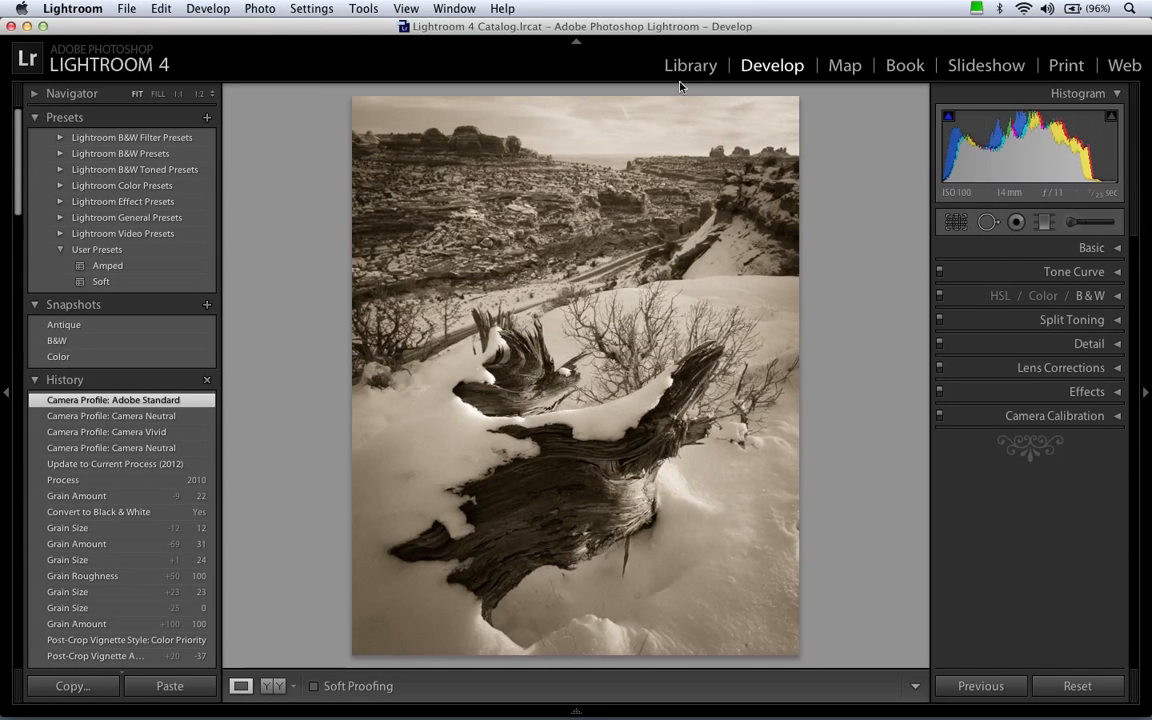
Select the photo of the bare tree and orange rocks in the Library and open it in Develop.
click(689, 67)
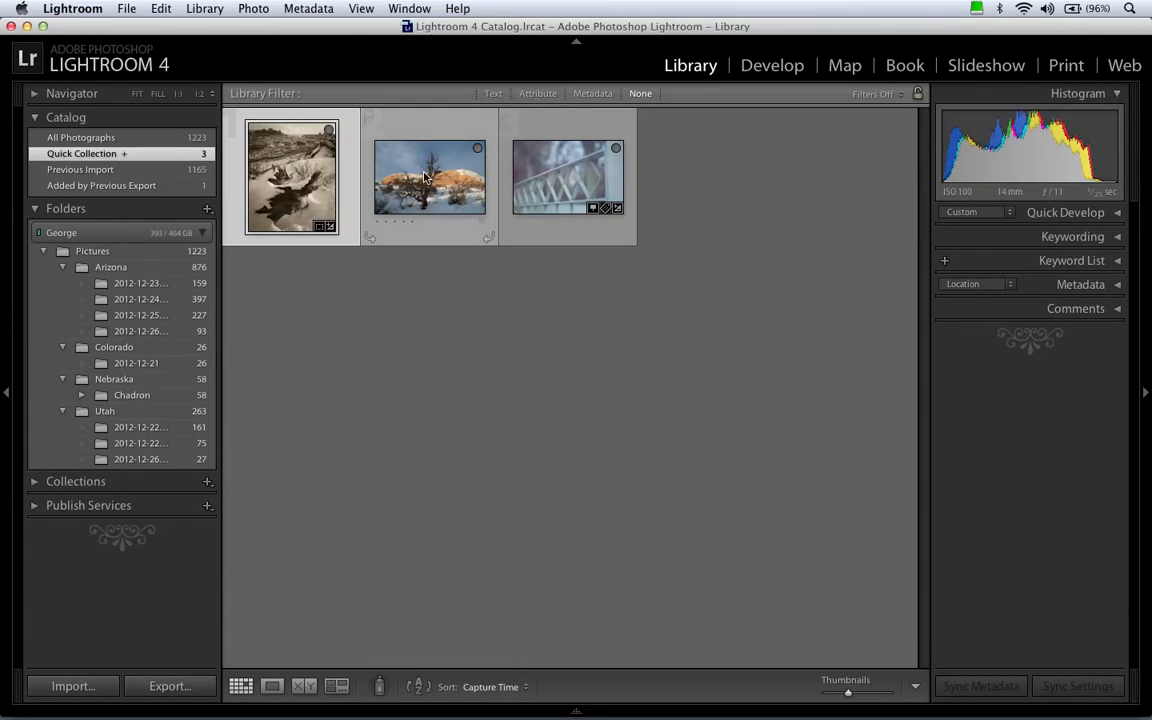
click(424, 177)
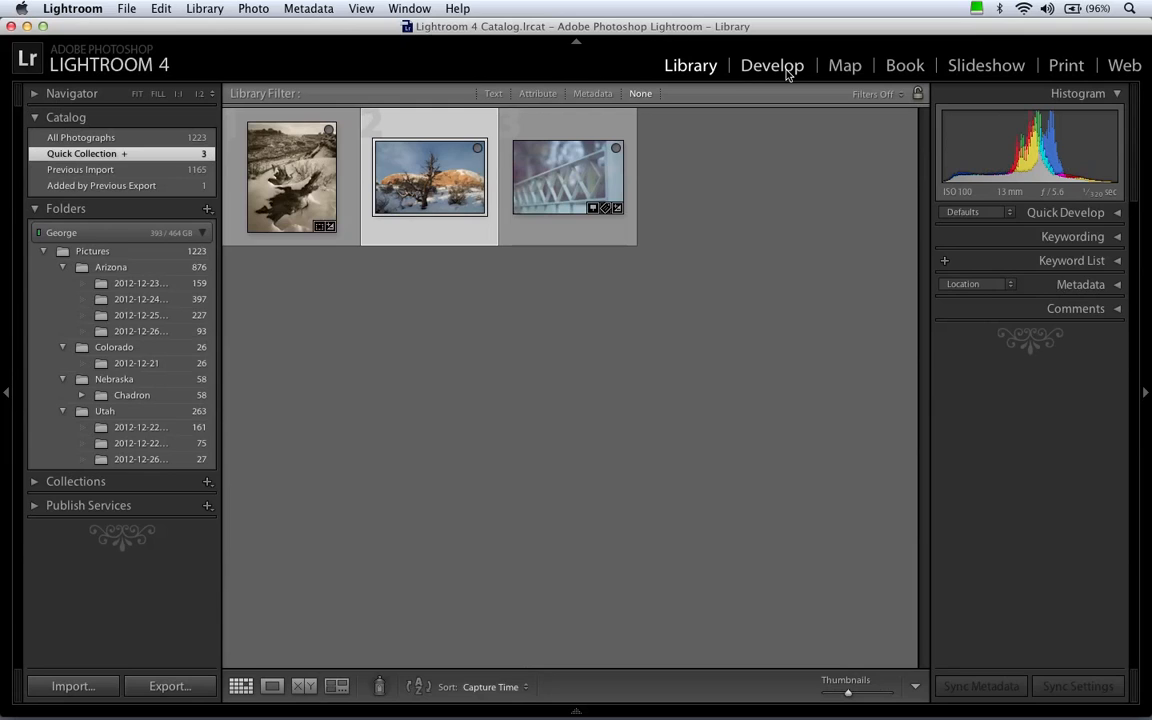
click(787, 72)
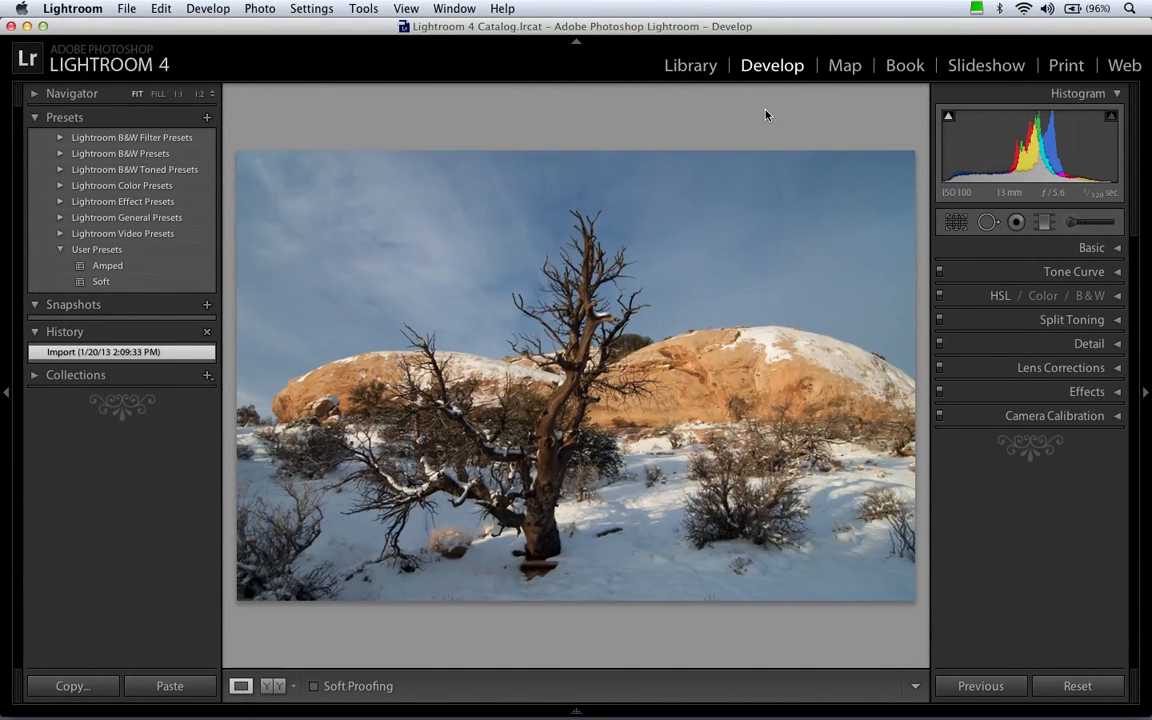
Open the Presets preferences to examine the Default Develop Settings options.
click(97, 10)
click(98, 50)
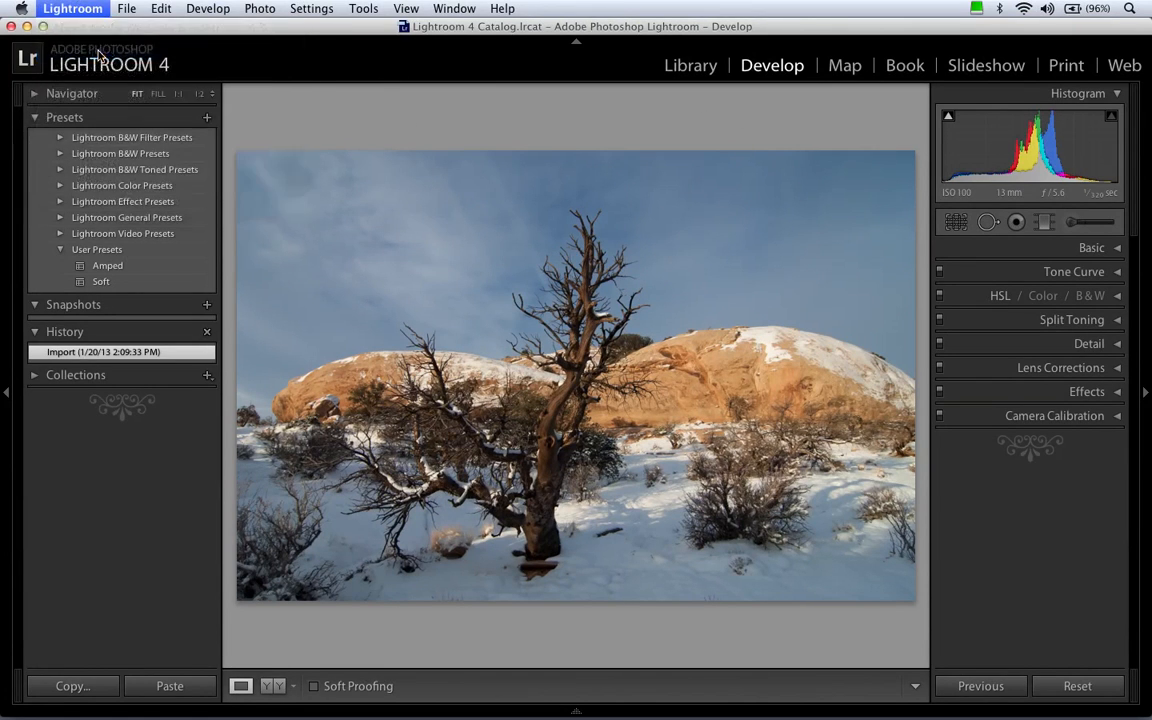
click(492, 96)
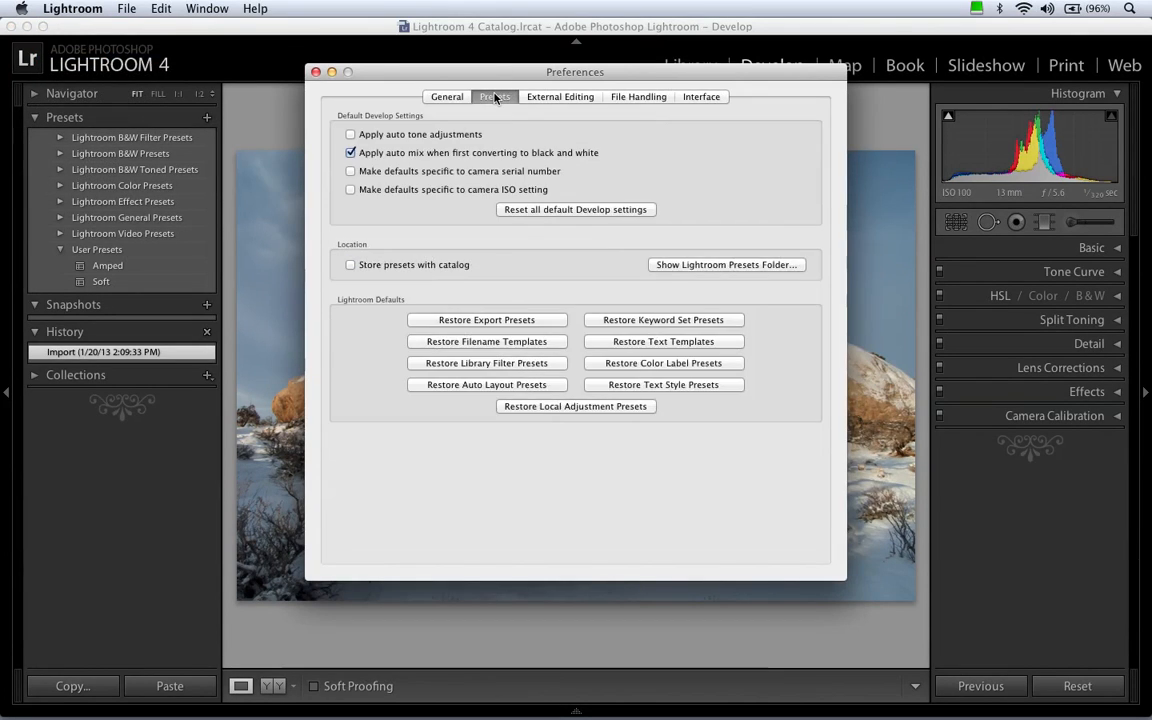
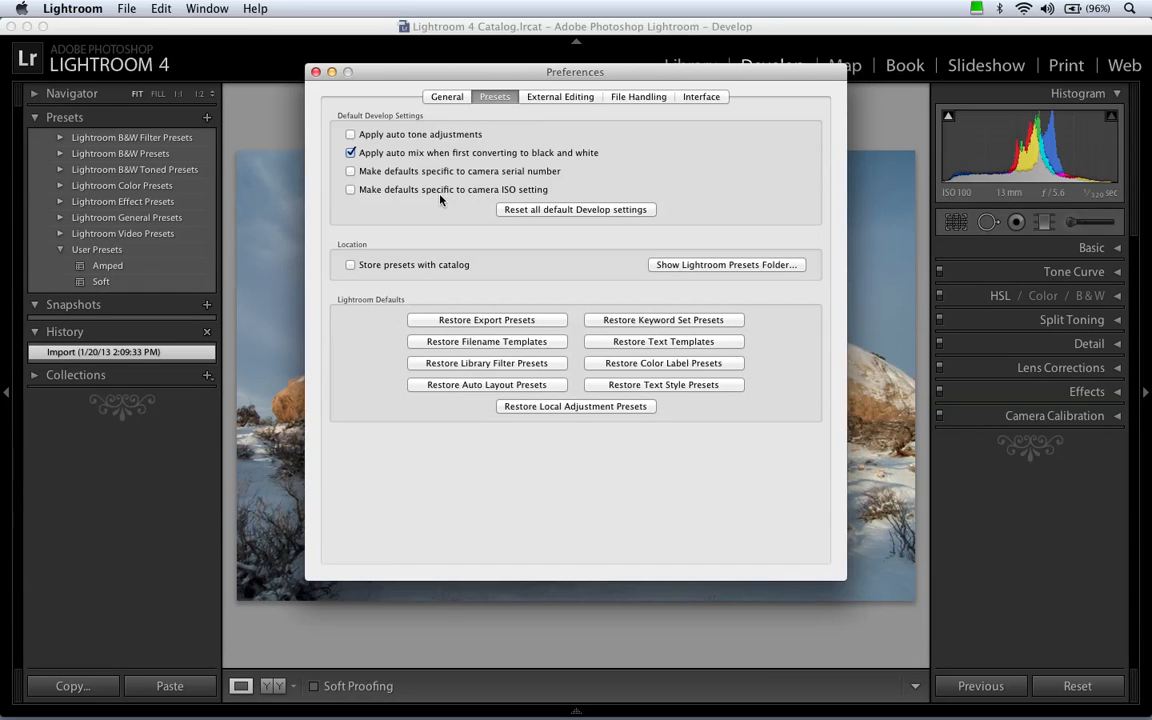
Make the default Develop settings specific to the camera ISO setting and close the preferences.
click(351, 191)
click(315, 72)
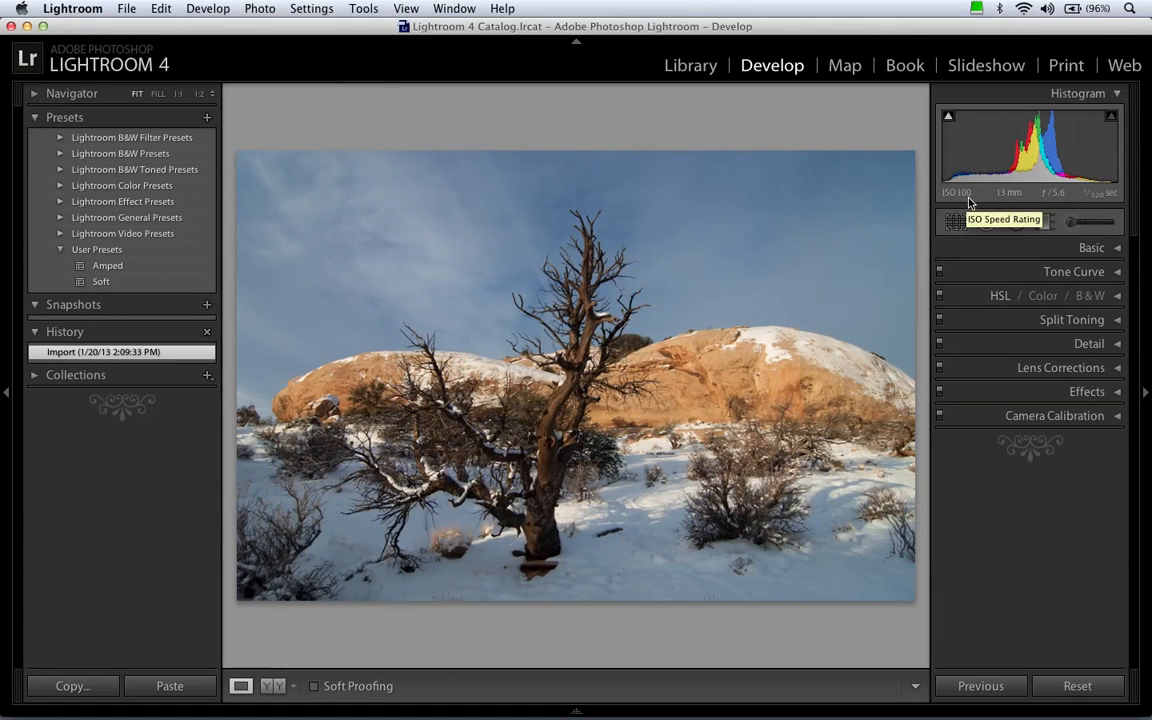
Review the Basic, Tone Curve and HSL adjustments available for the bare tree photo without changing them.
click(1091, 252)
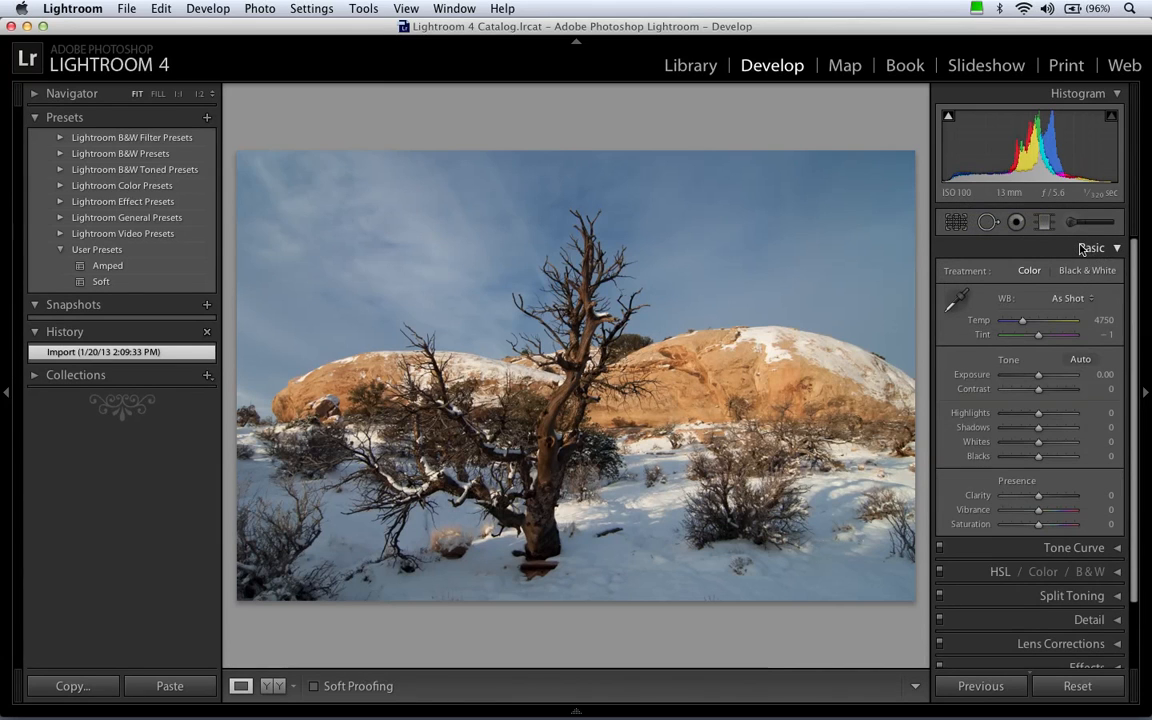
click(1089, 249)
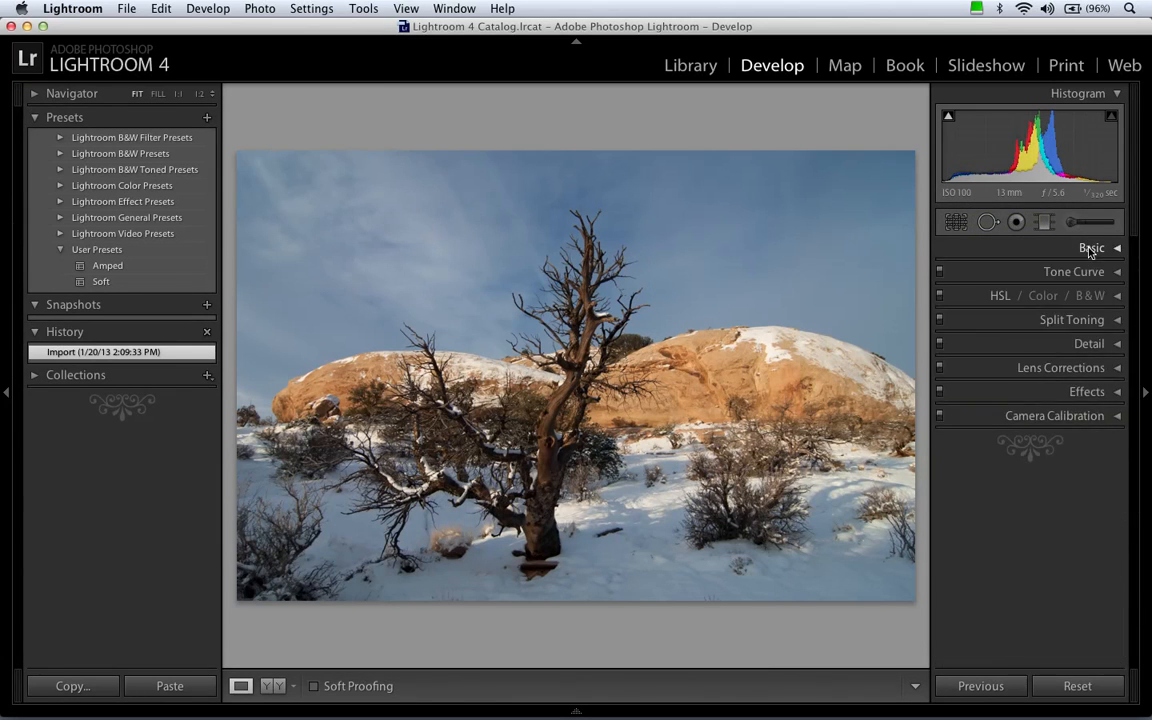
click(1090, 250)
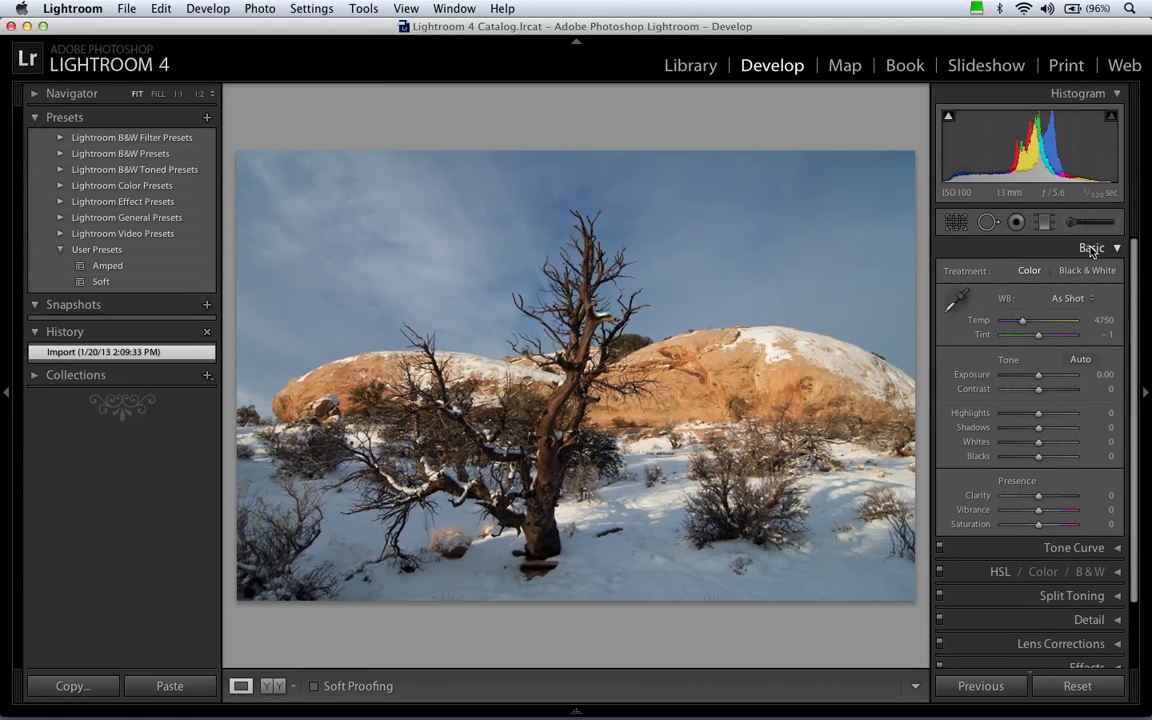
click(1091, 249)
click(1094, 271)
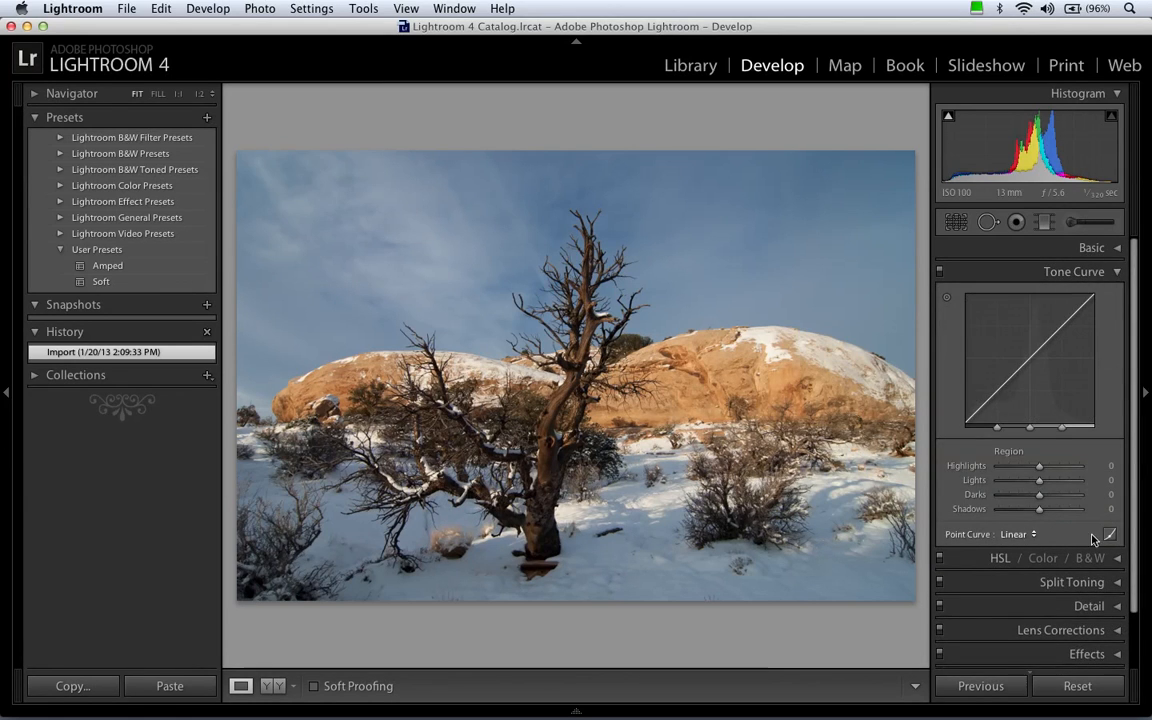
click(1085, 276)
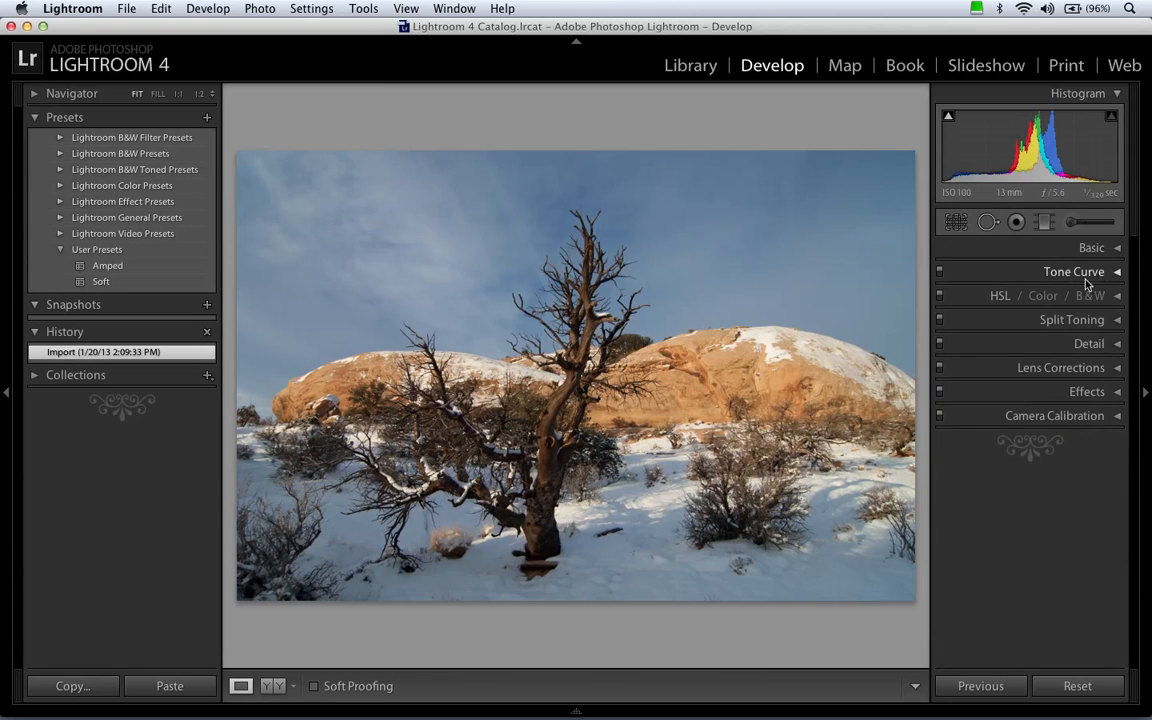
click(1001, 297)
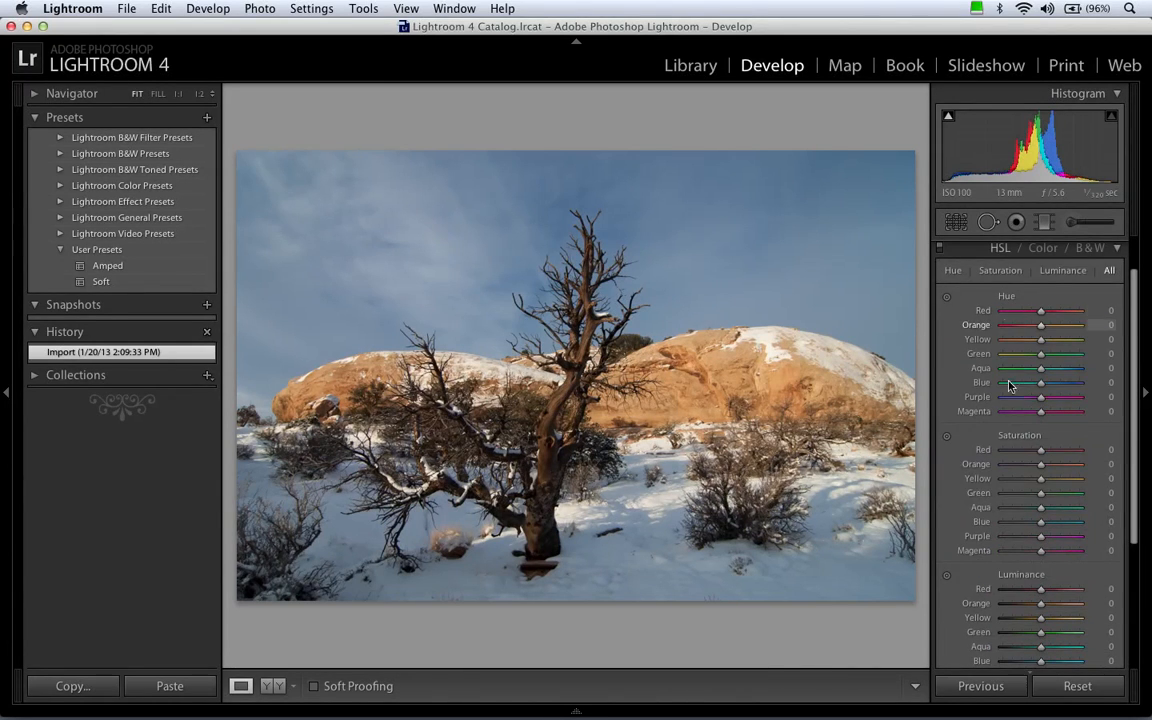
scroll(1040, 285, up, 2)
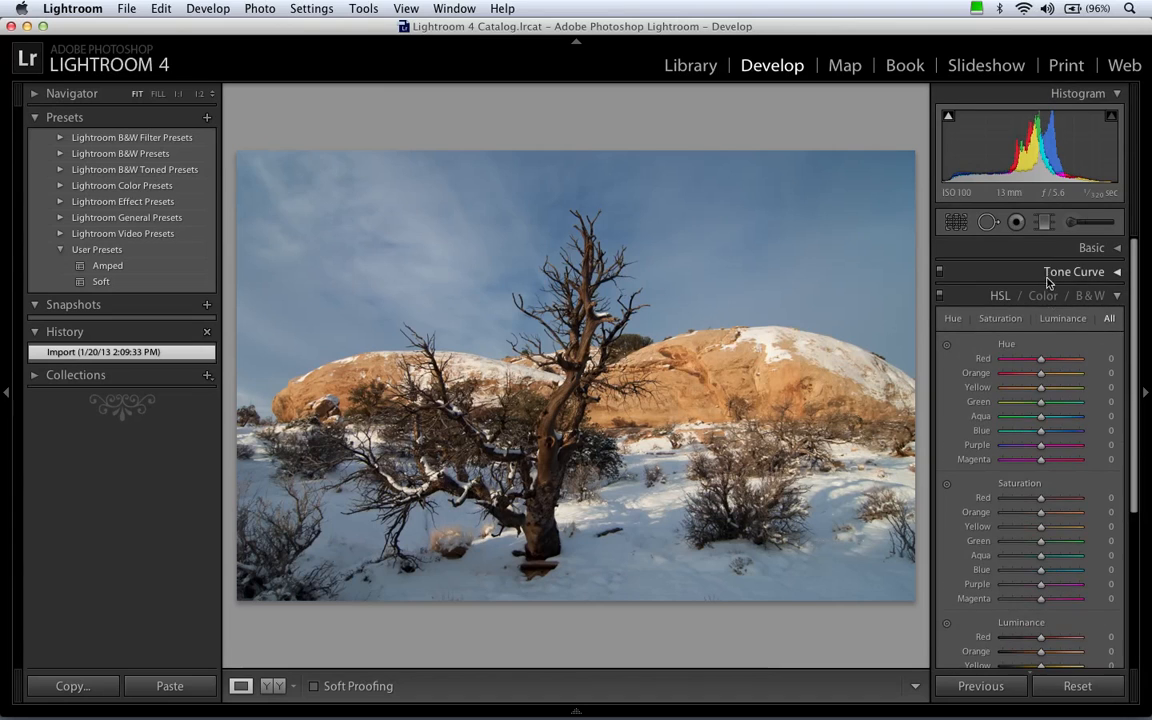
click(1076, 274)
click(1075, 274)
click(1001, 297)
Set the Split Toning hue to 50 for both the highlights and the shadows.
click(1087, 322)
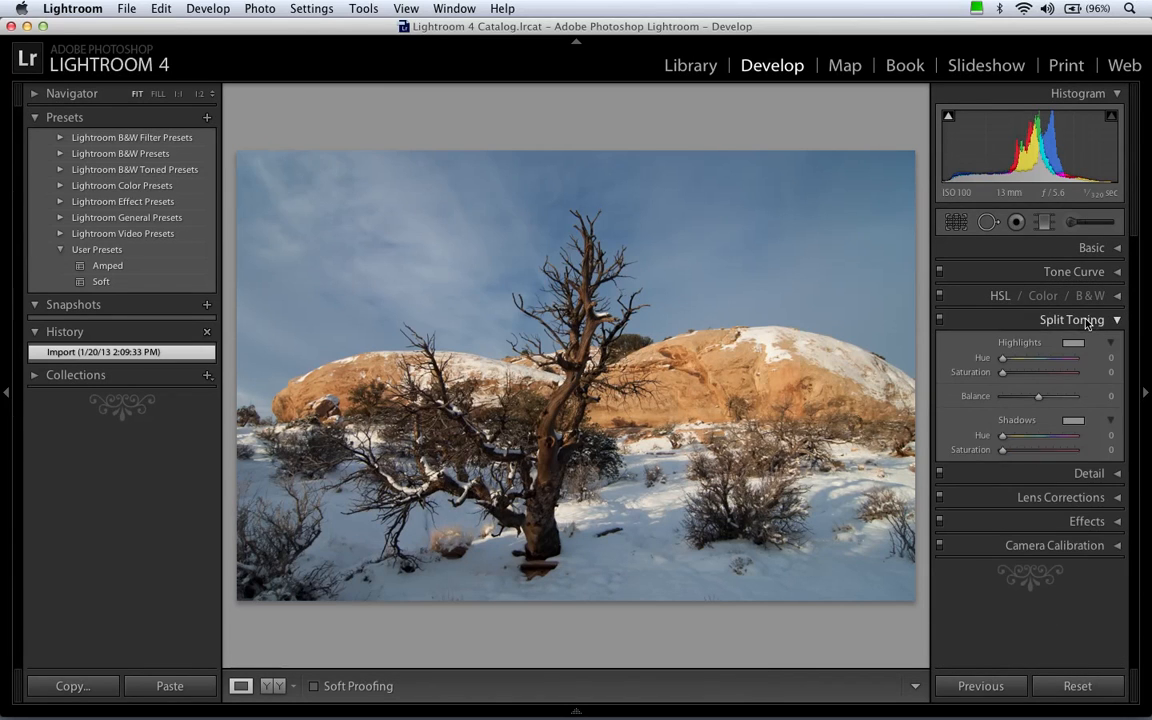
click(1108, 357)
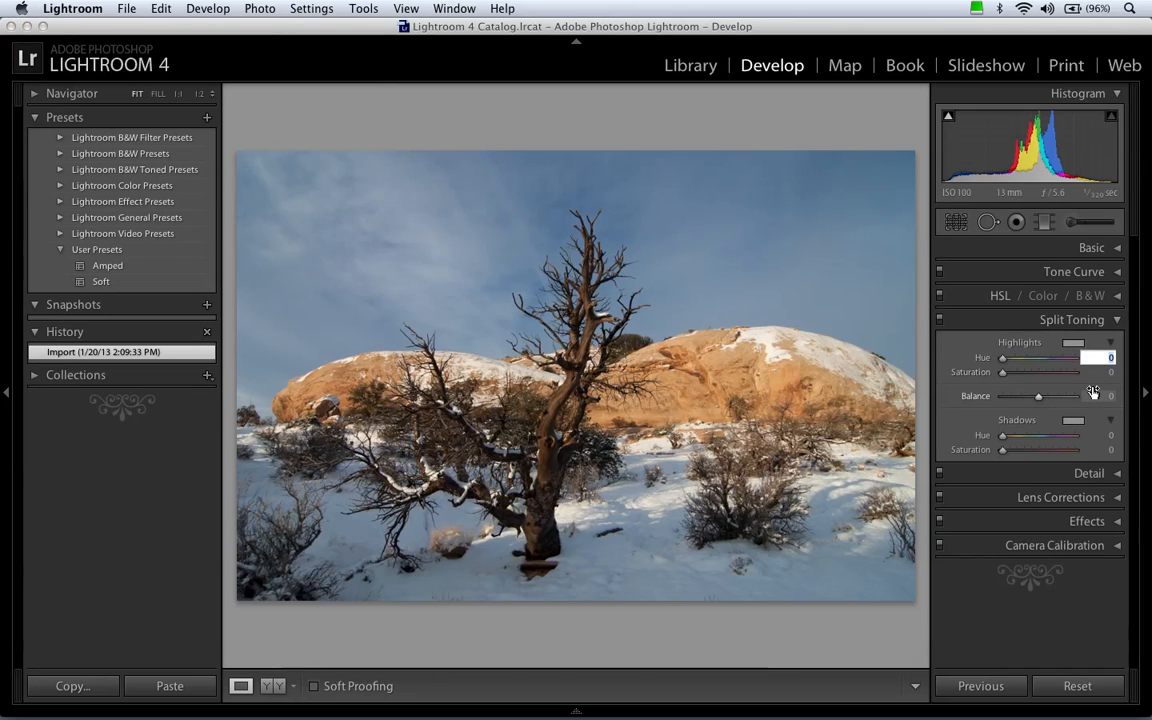
text(50)
key(Tab)
key(Tab)
key(Tab)
key(shift+Tab)
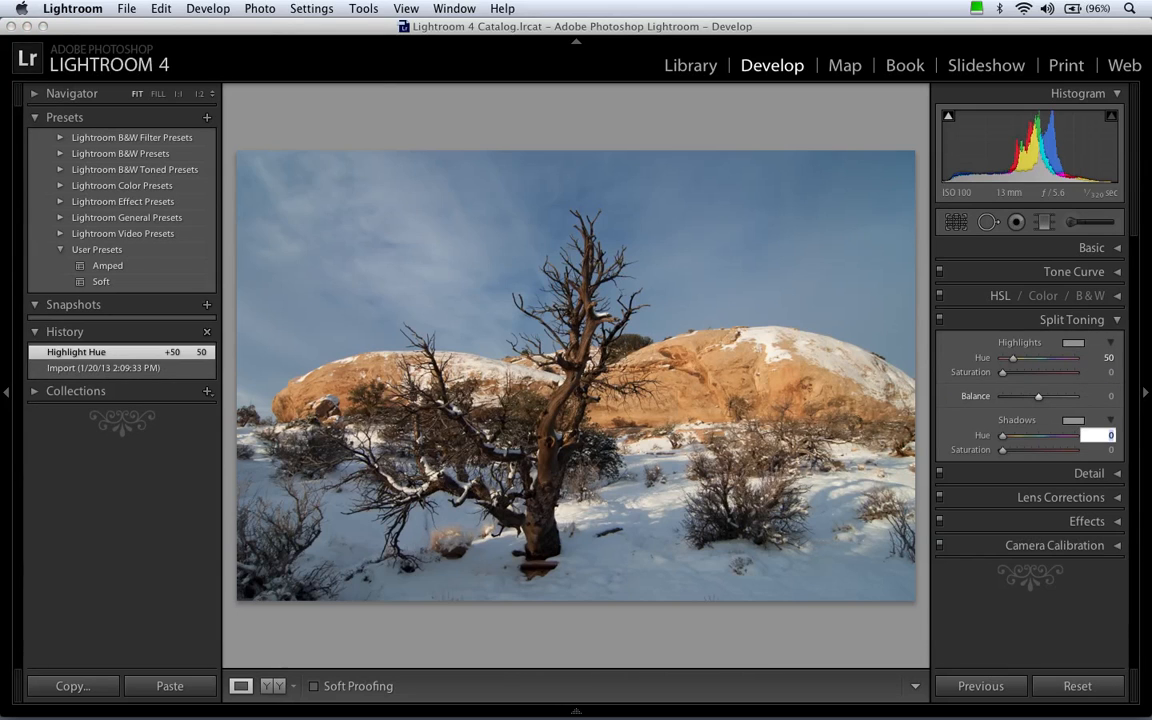
text(50)
key(Return)
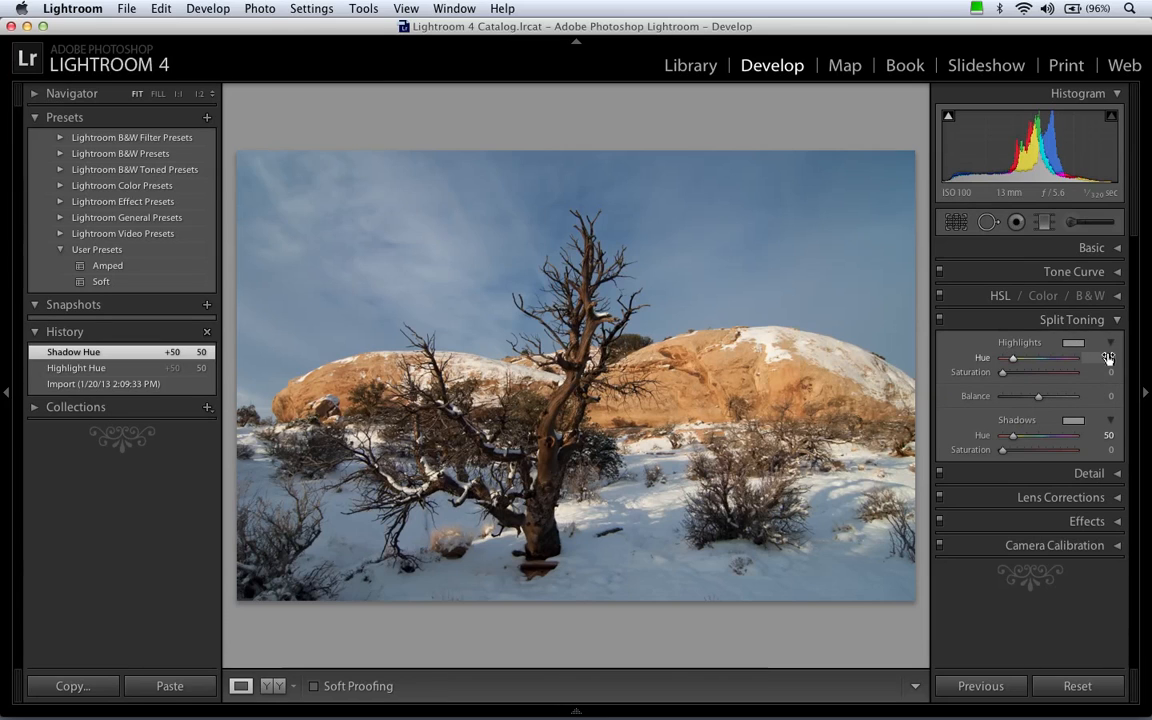
click(1080, 320)
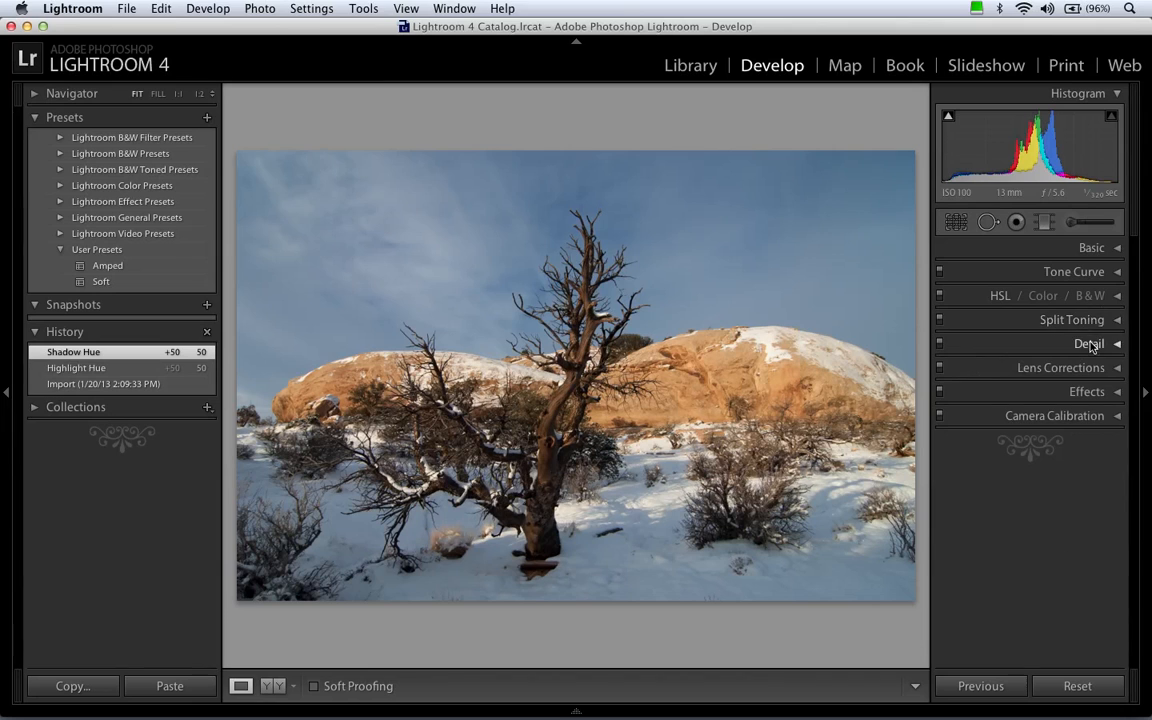
Reduce the photo's sharpening amount to 0 in the Detail settings.
click(1090, 343)
drag(1131, 333, 1131, 380)
drag(1014, 443, 978, 442)
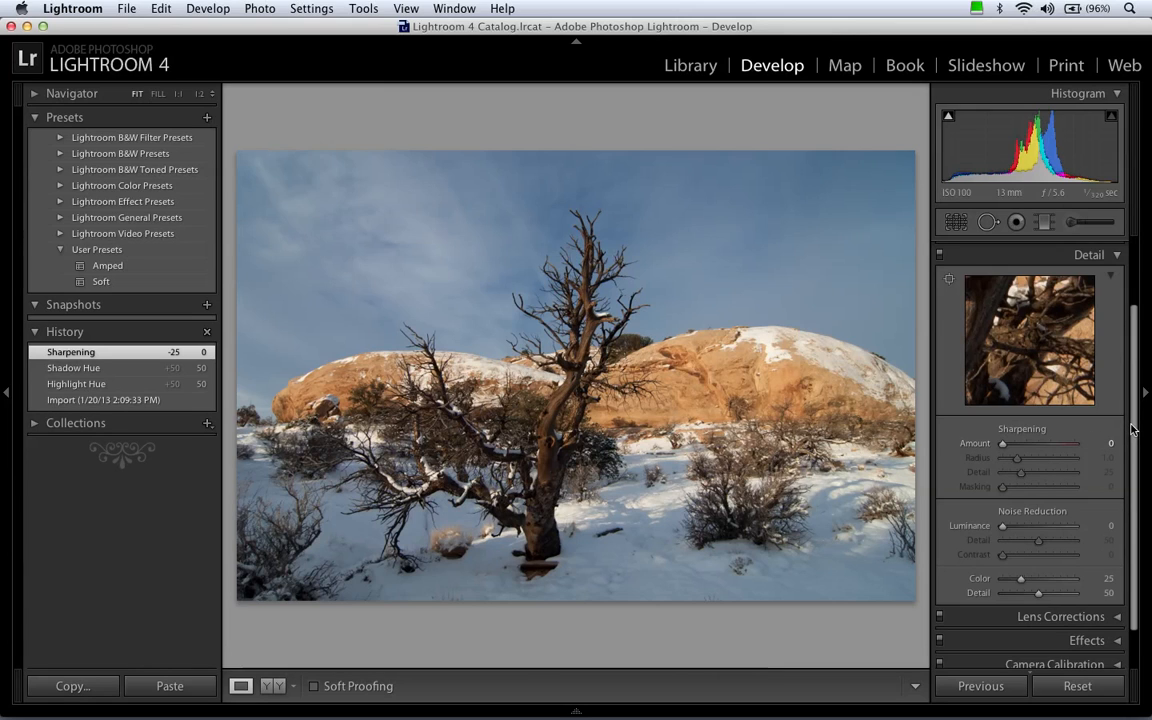
Set the color noise reduction to 5 and close the Detail settings.
drag(1132, 428, 1128, 350)
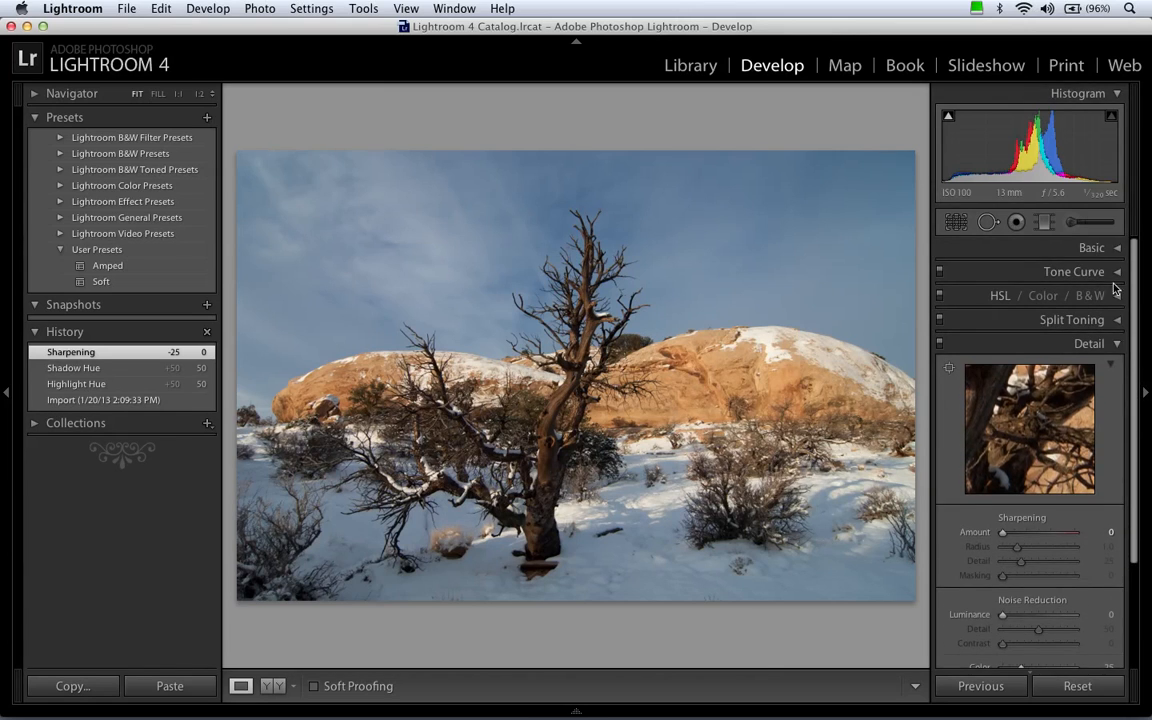
drag(1135, 291, 1134, 357)
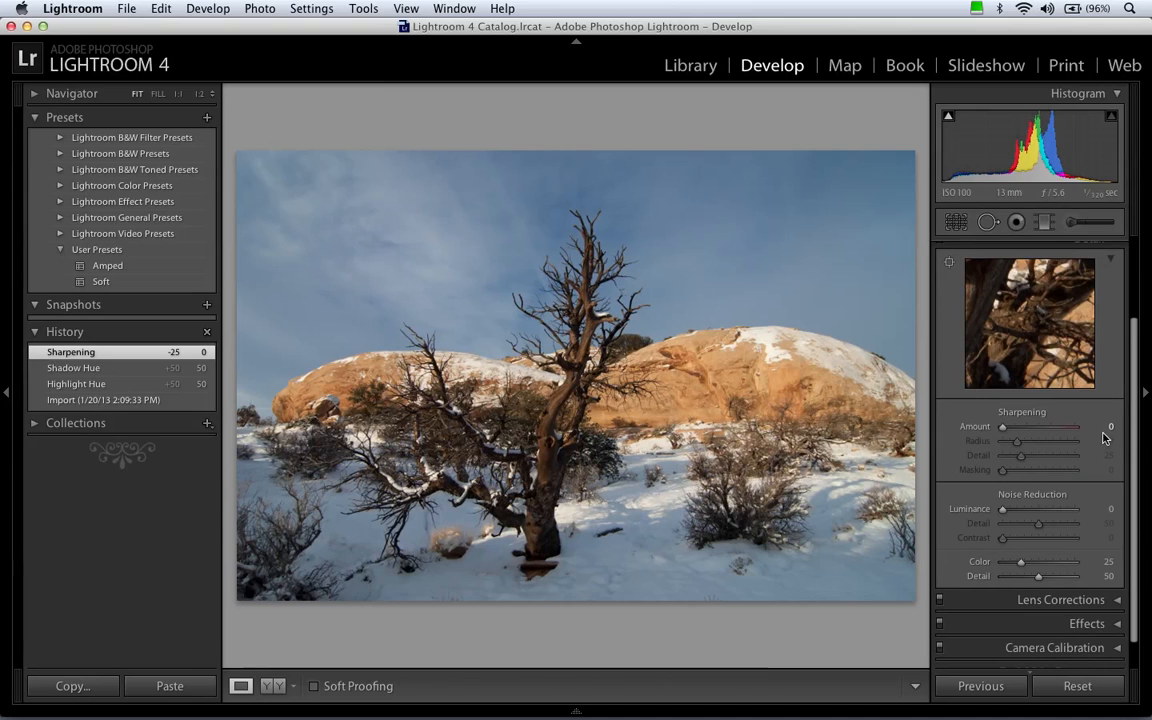
drag(1135, 432, 1131, 445)
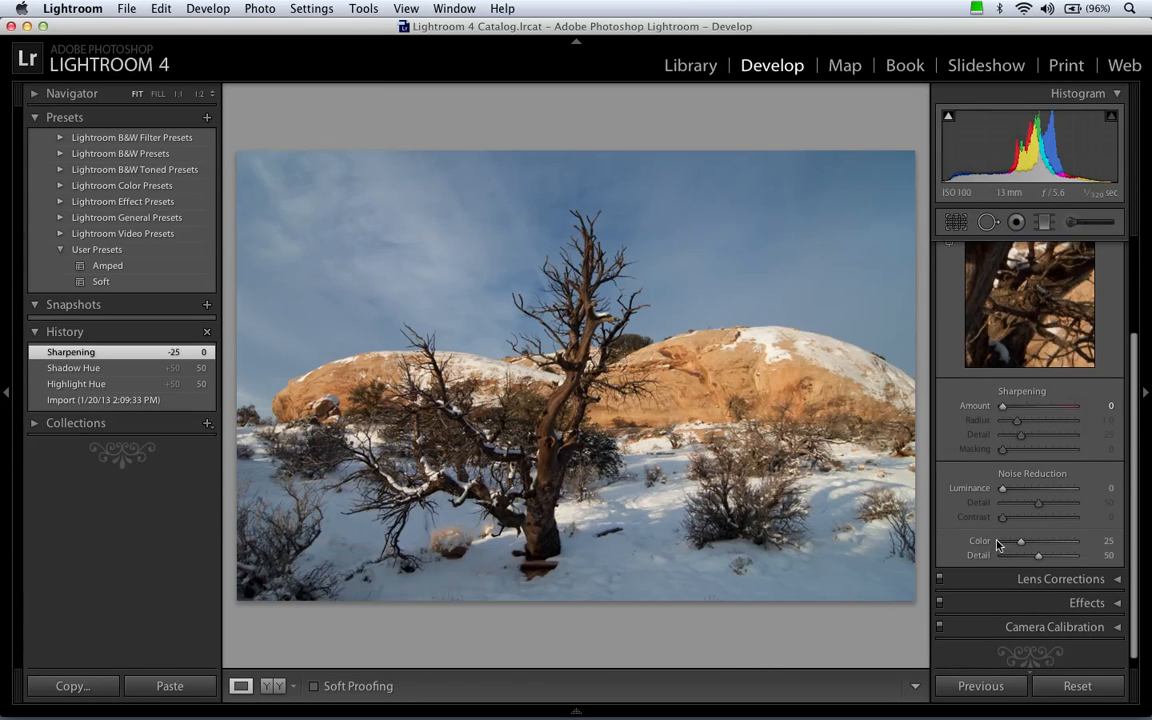
click(1100, 541)
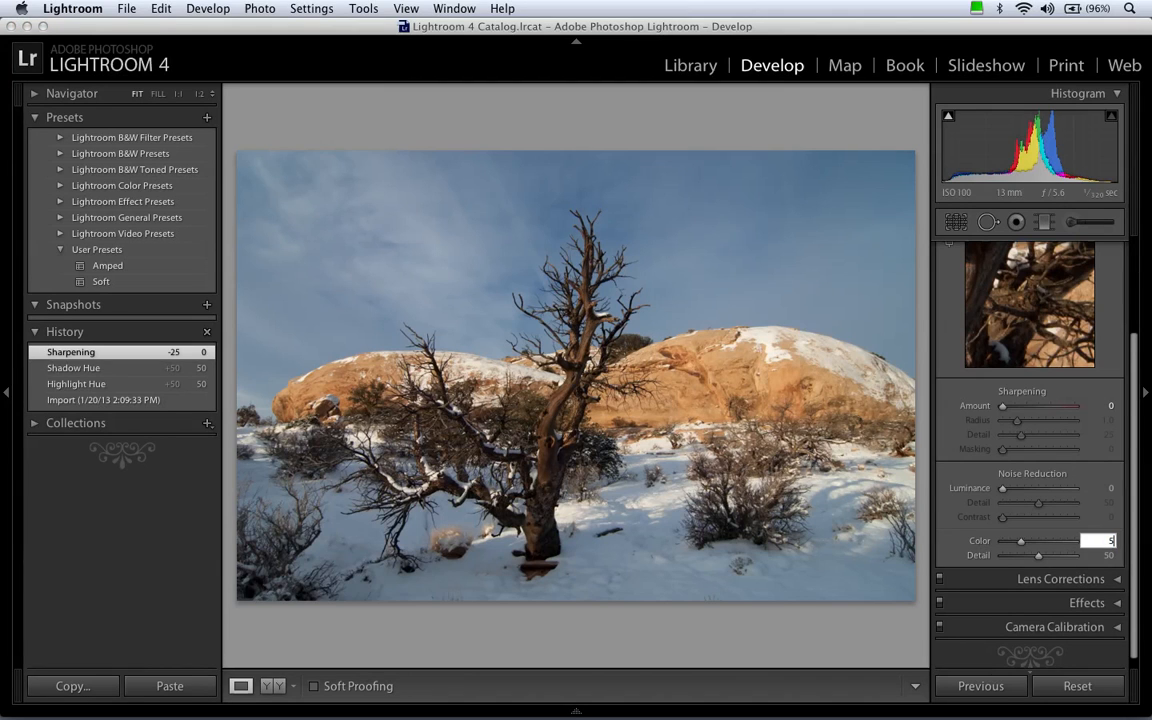
text(5)
key(Return)
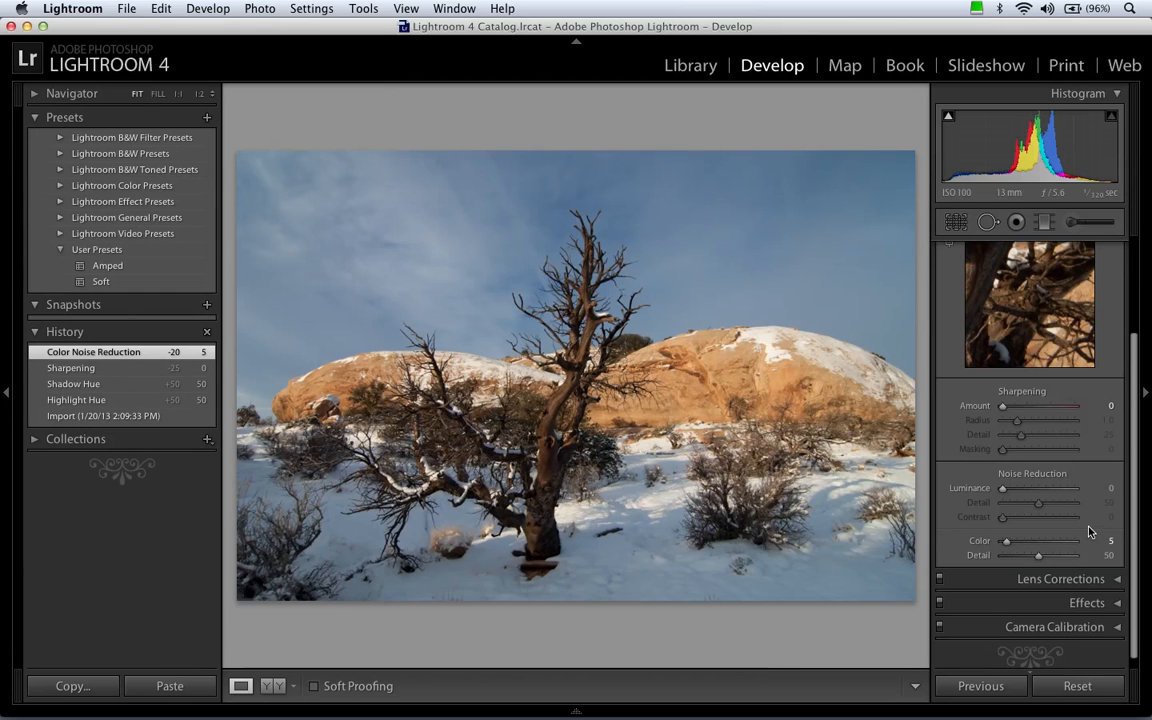
drag(1131, 519, 1133, 459)
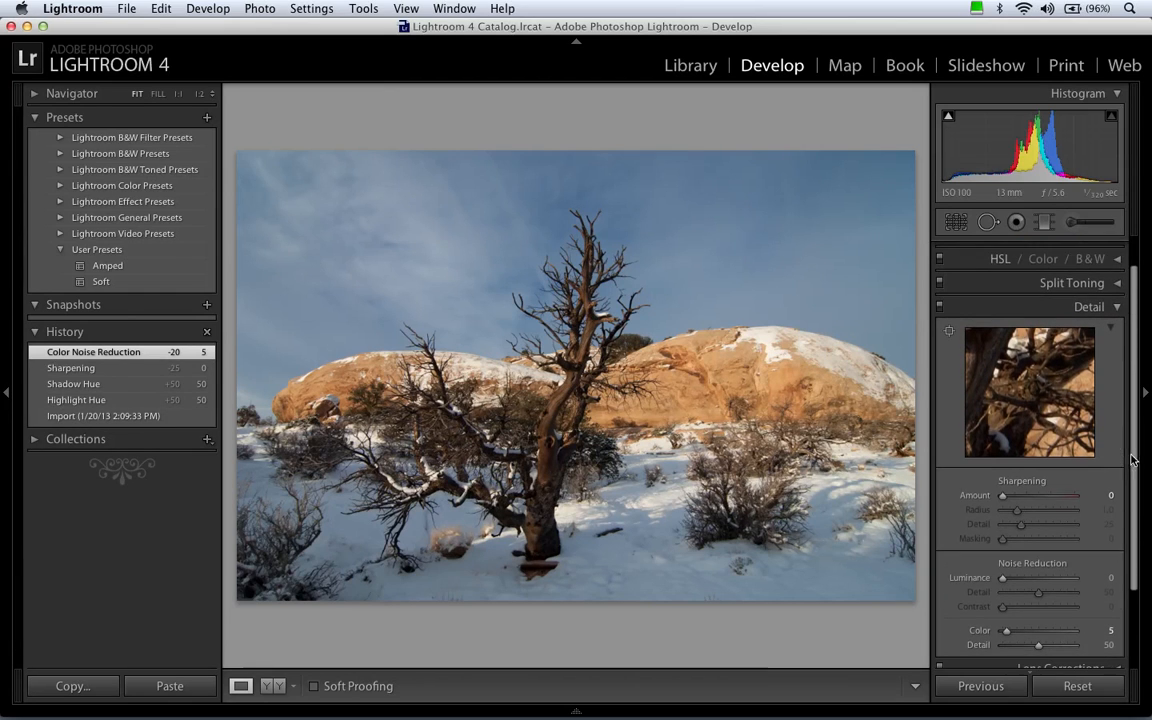
click(1091, 312)
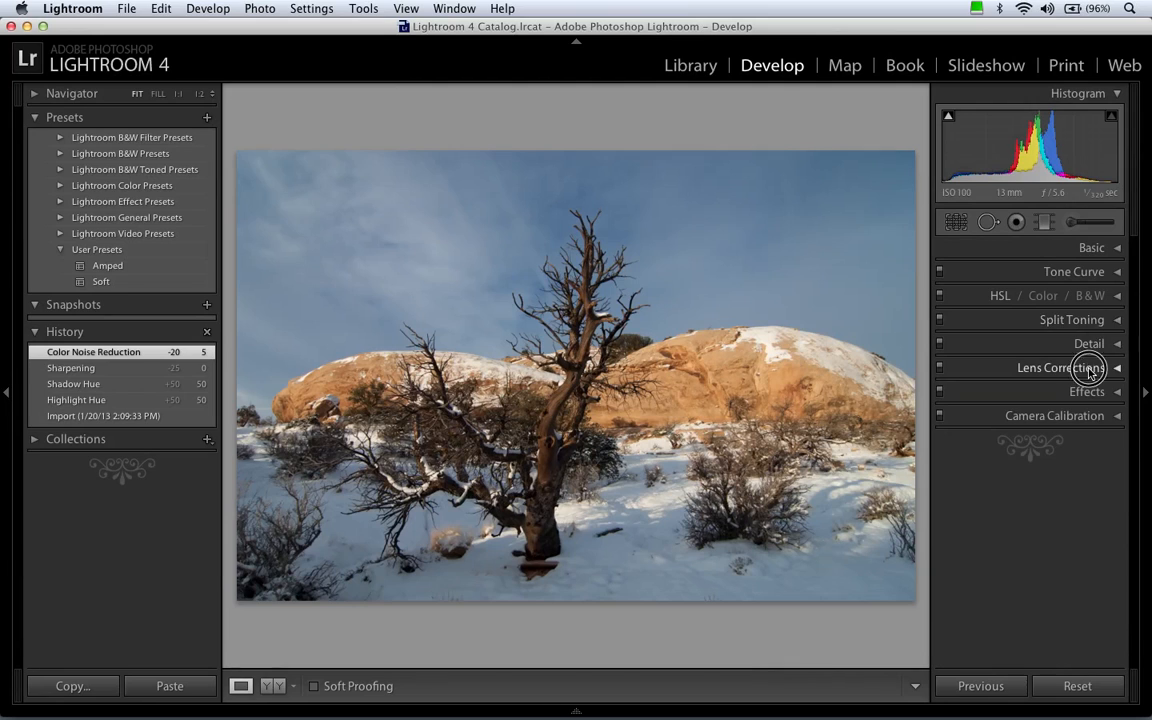
Turn on chromatic aberration removal and enable profile corrections in the Lens Corrections settings.
click(1089, 368)
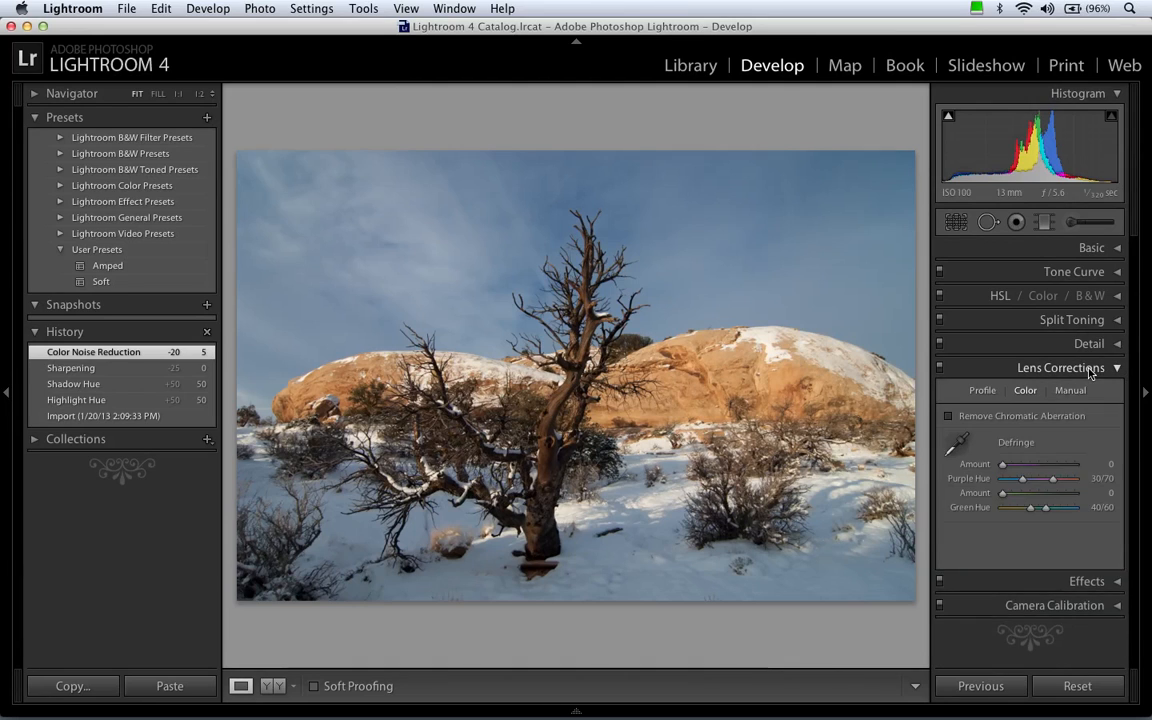
click(968, 418)
click(982, 390)
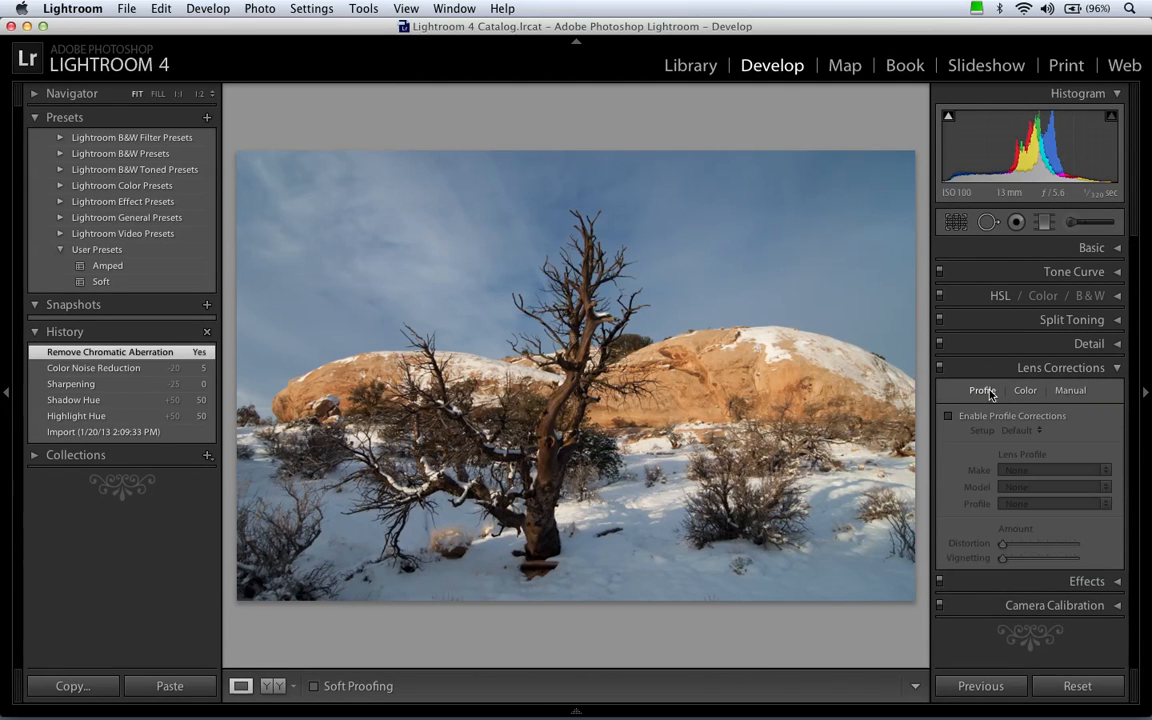
click(948, 416)
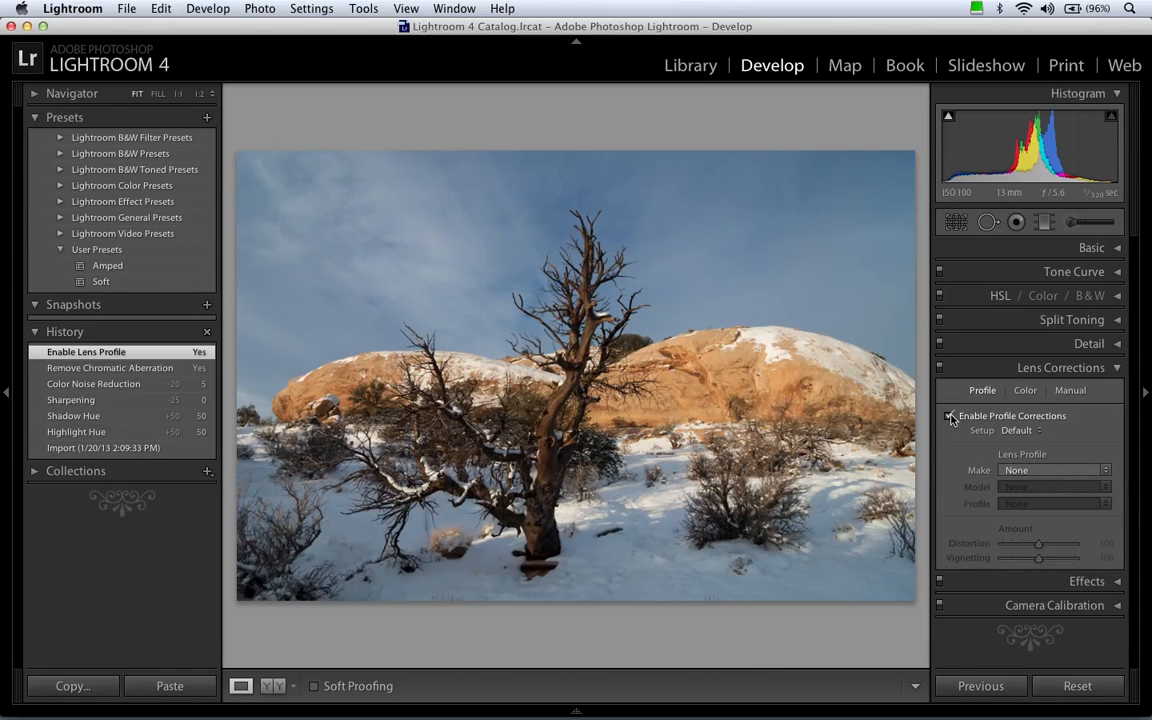
click(1062, 368)
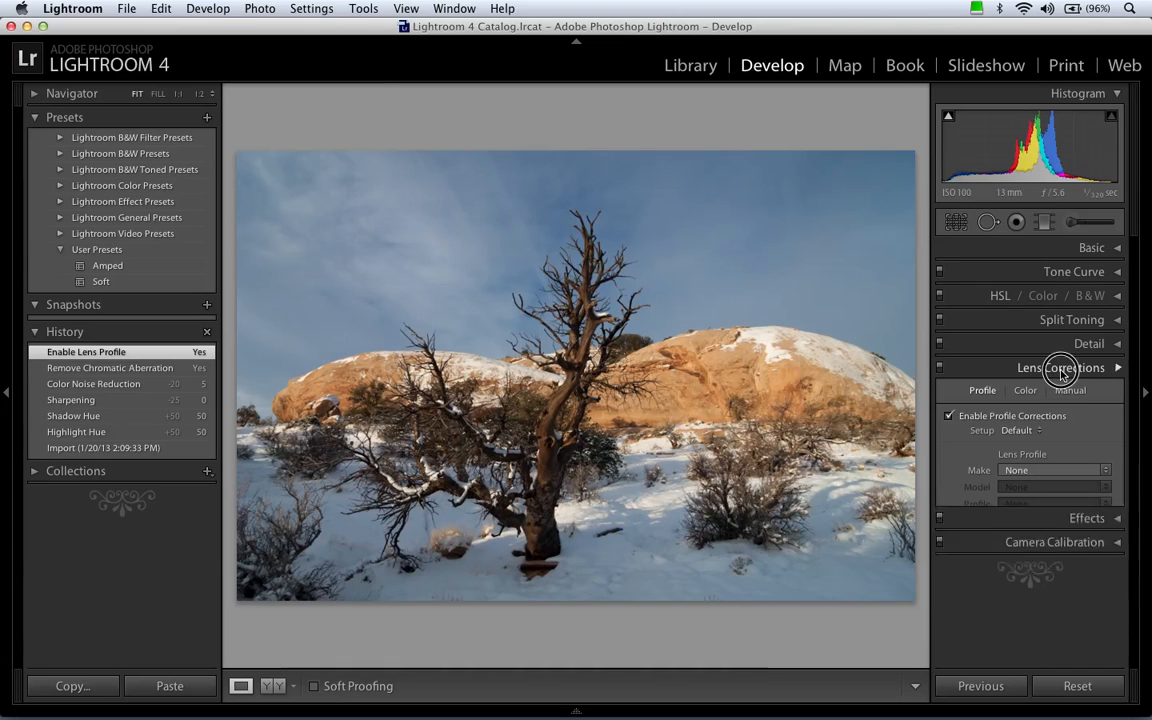
Glance at the Effects settings and set the Camera Calibration profile to Camera Neutral.
click(1068, 391)
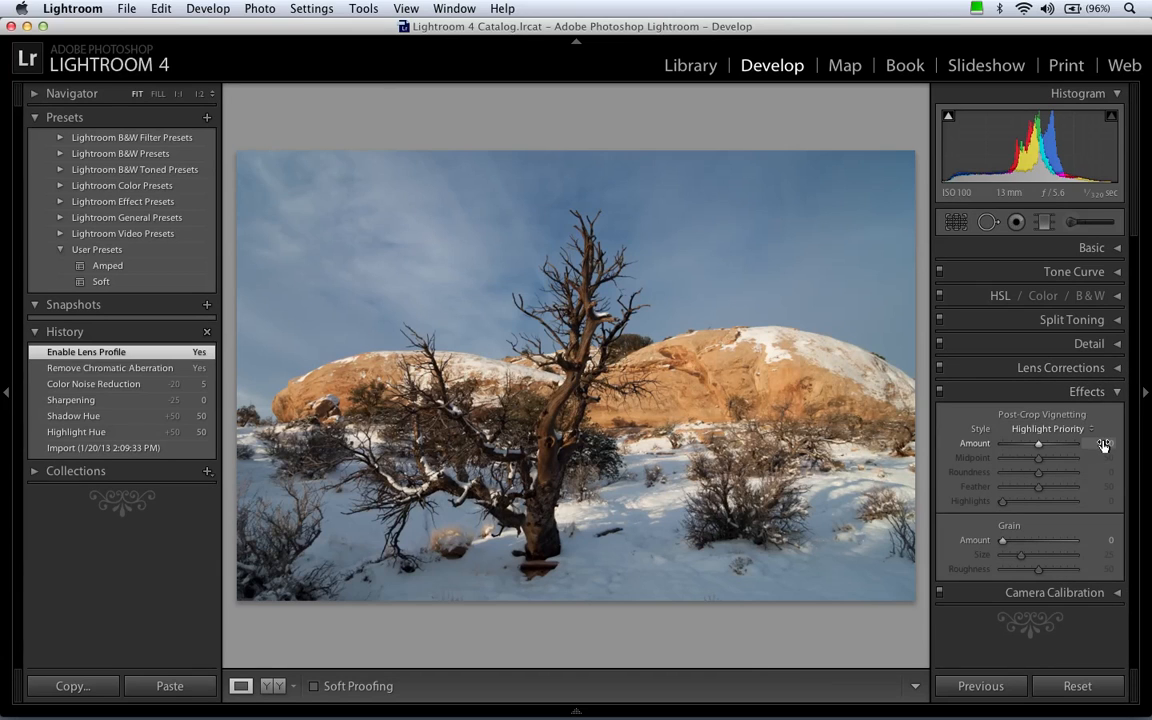
click(1082, 392)
click(1080, 416)
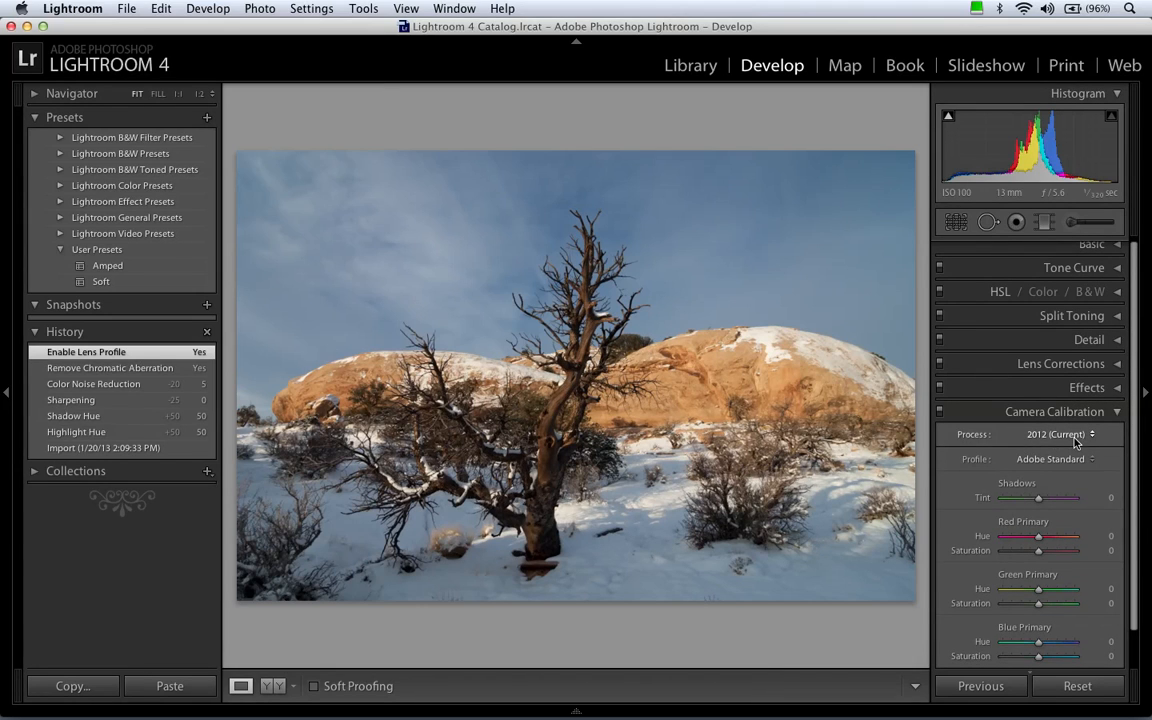
click(1052, 459)
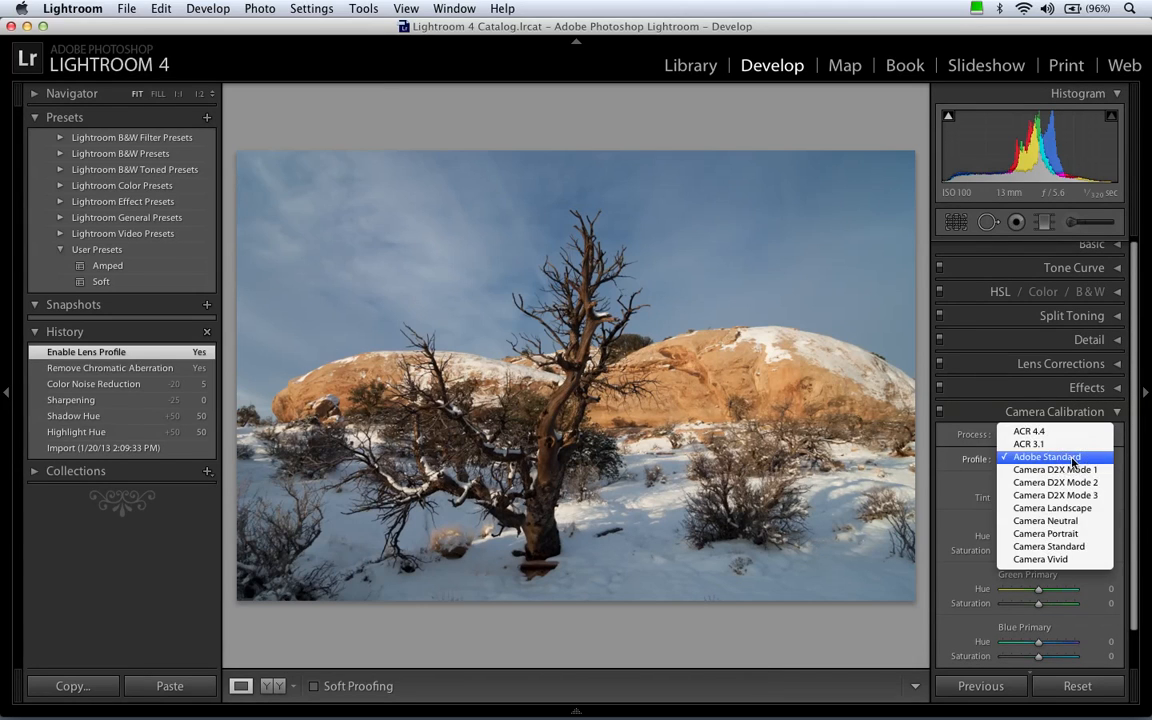
click(1078, 521)
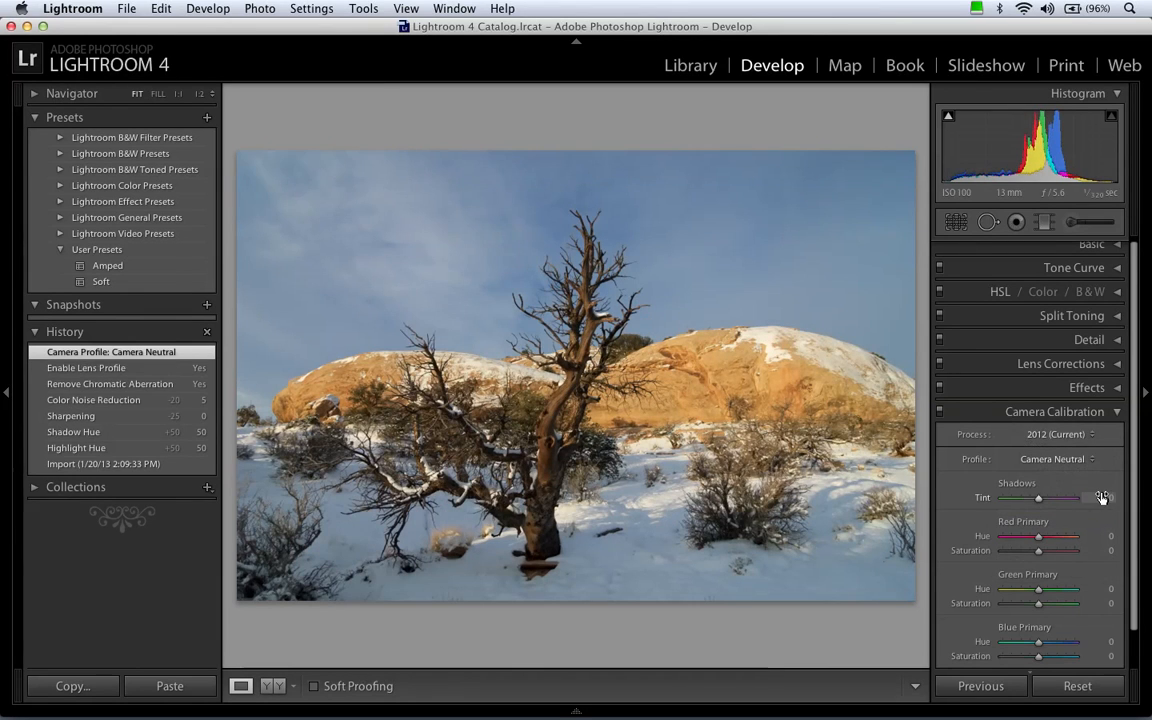
click(1113, 411)
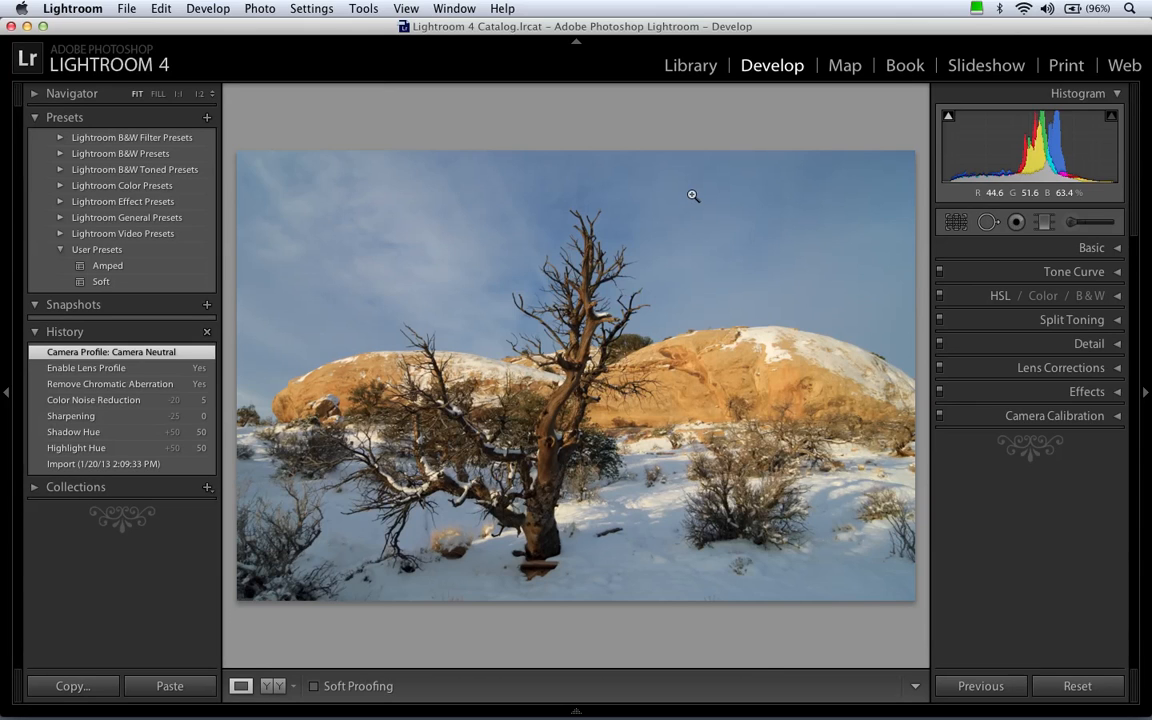
Update the default Develop settings for the Nikon D2X at ISO 100 to the photo's current settings.
click(208, 9)
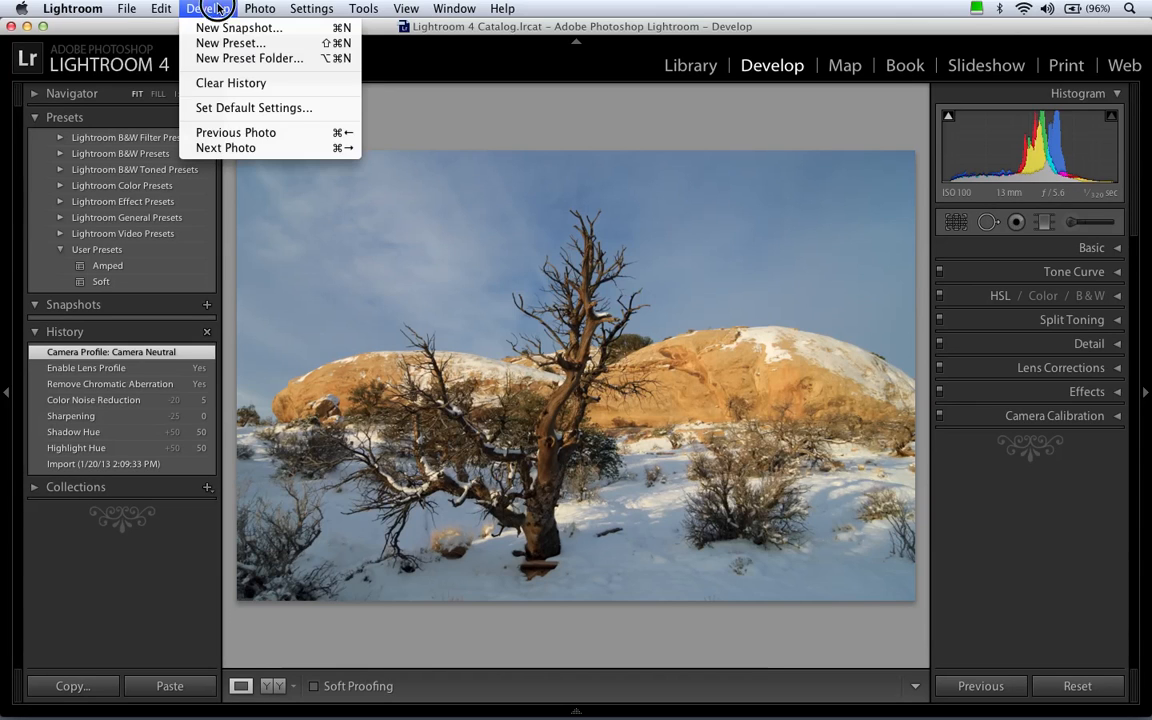
click(257, 108)
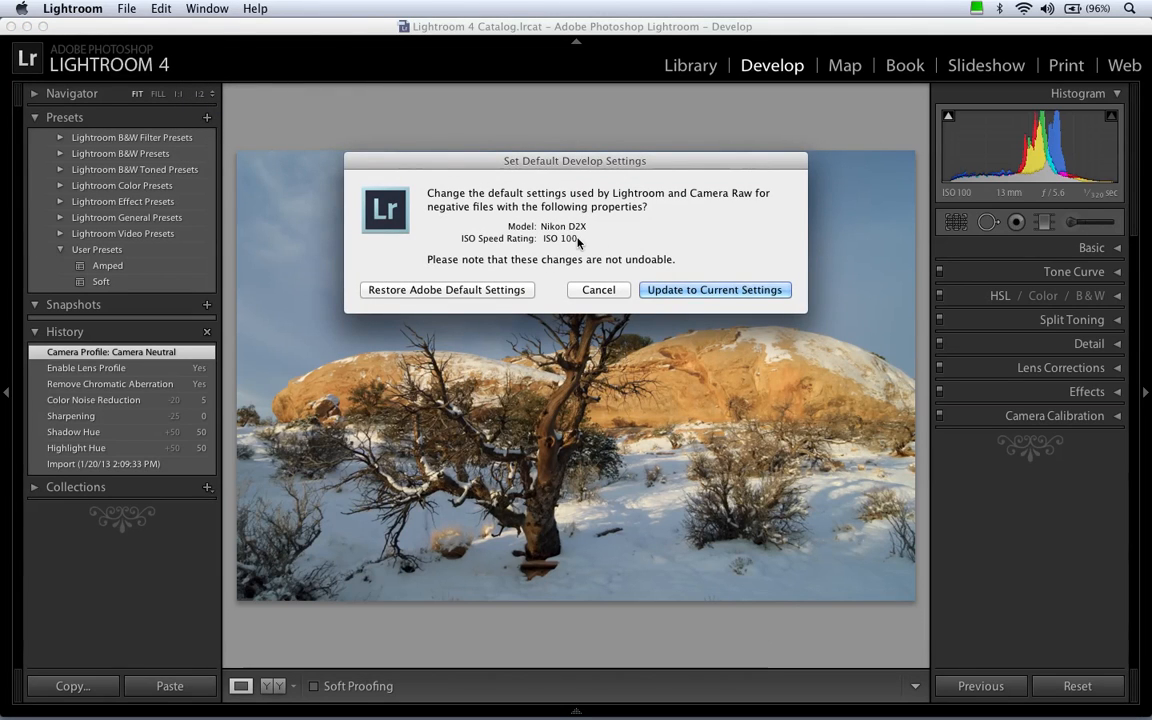
click(682, 289)
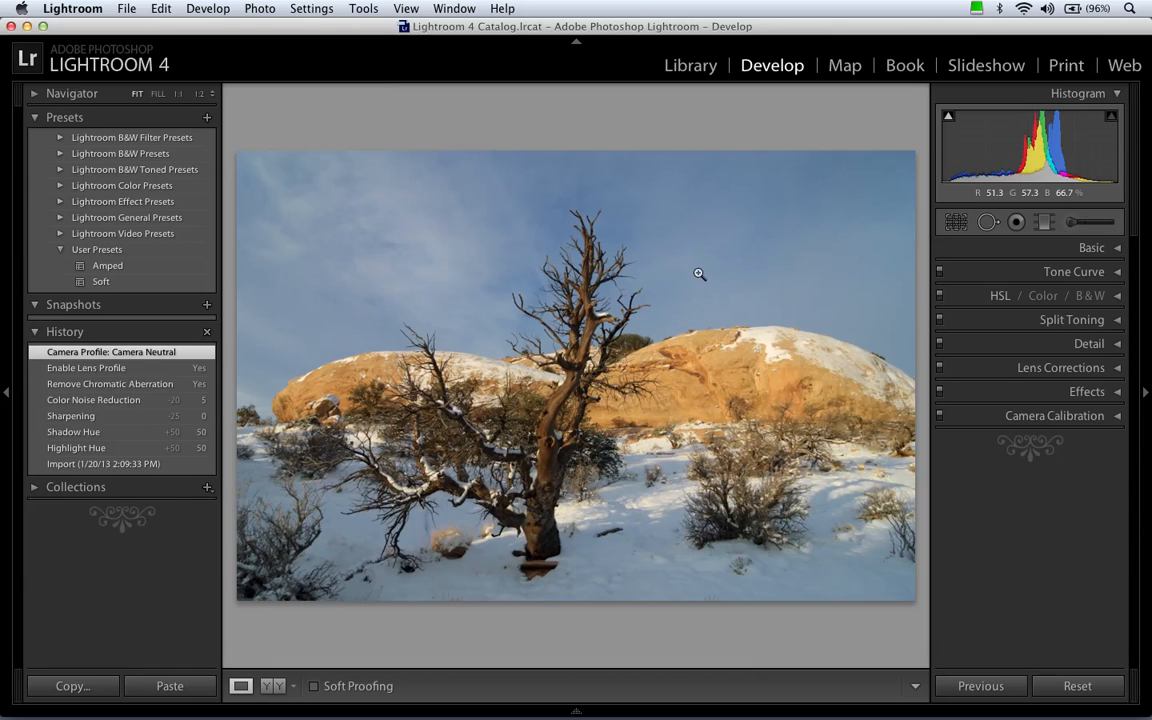
Return to the Library and select the sepia-toned photo.
click(691, 72)
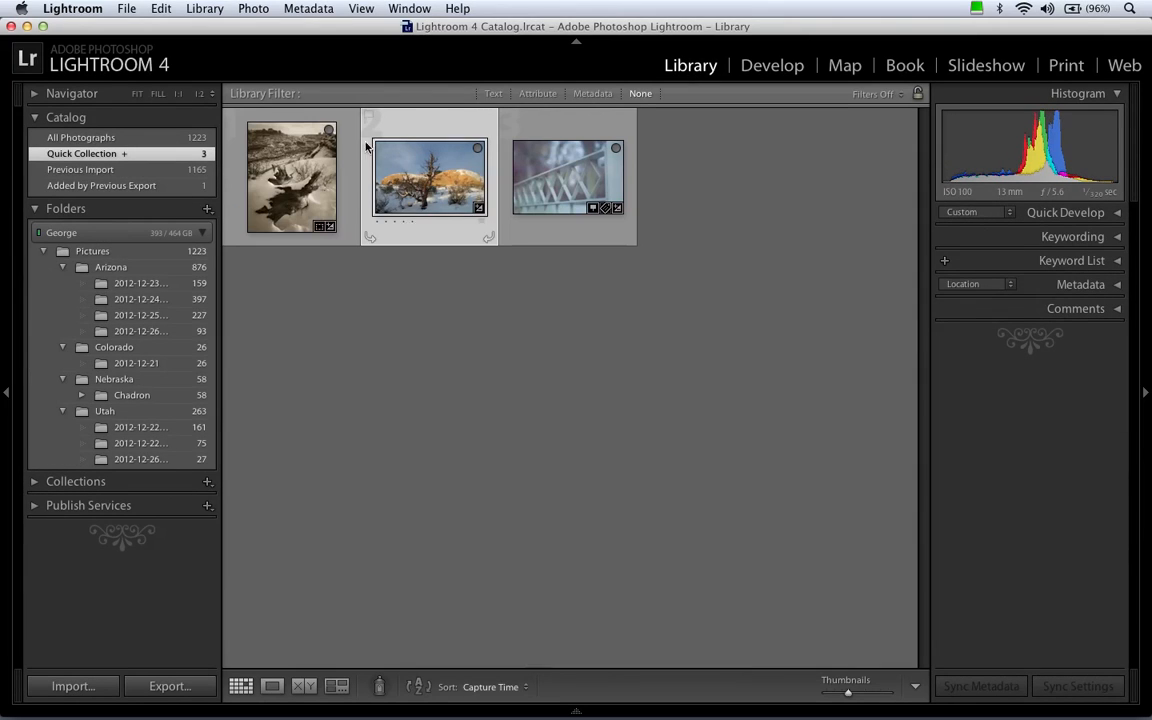
click(323, 170)
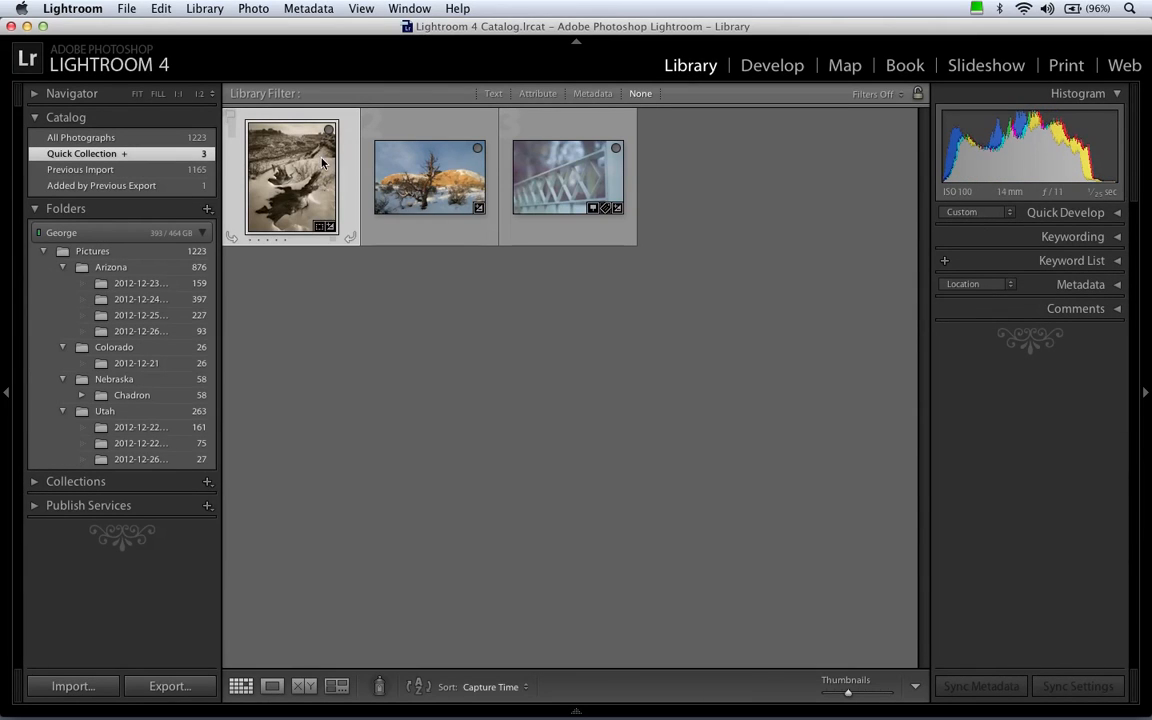
Open the blurred fence railing photo in the Develop module and reset all its settings.
click(545, 175)
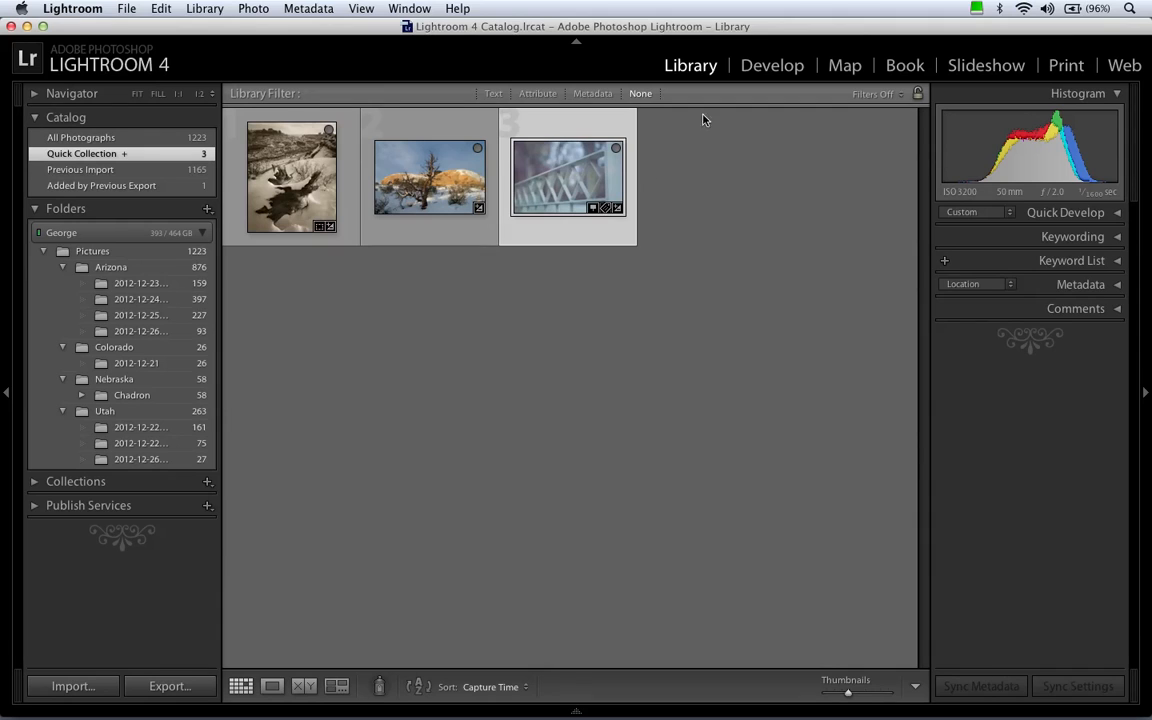
click(768, 66)
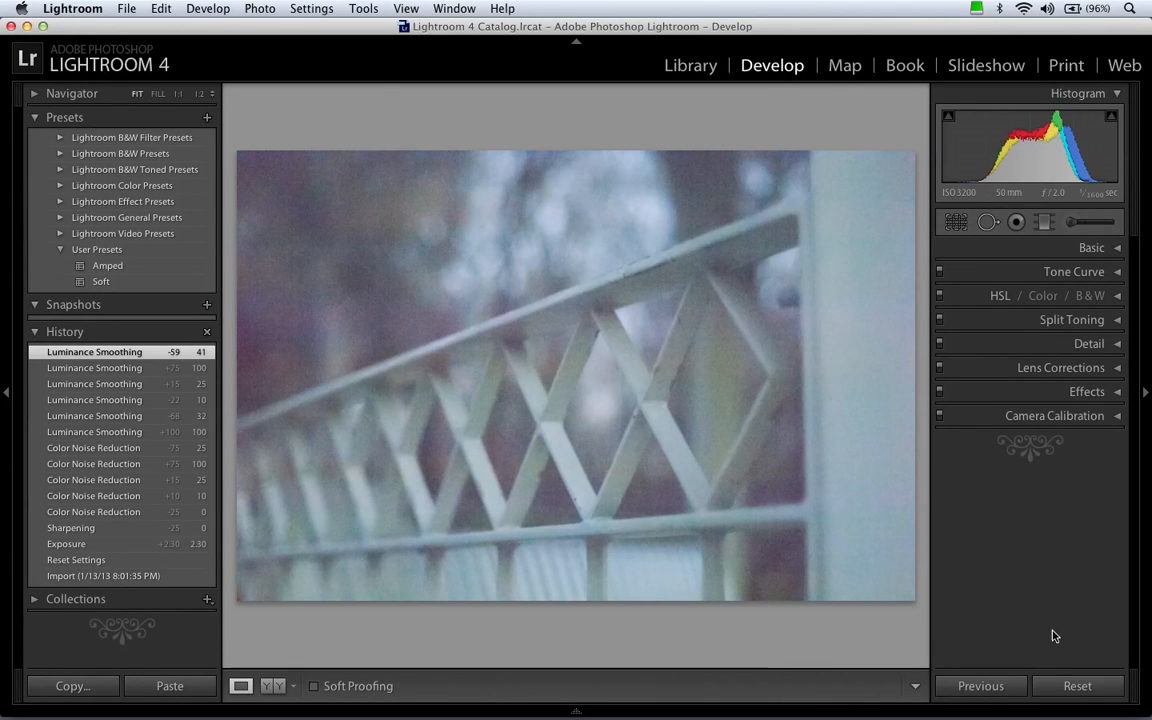
click(1077, 686)
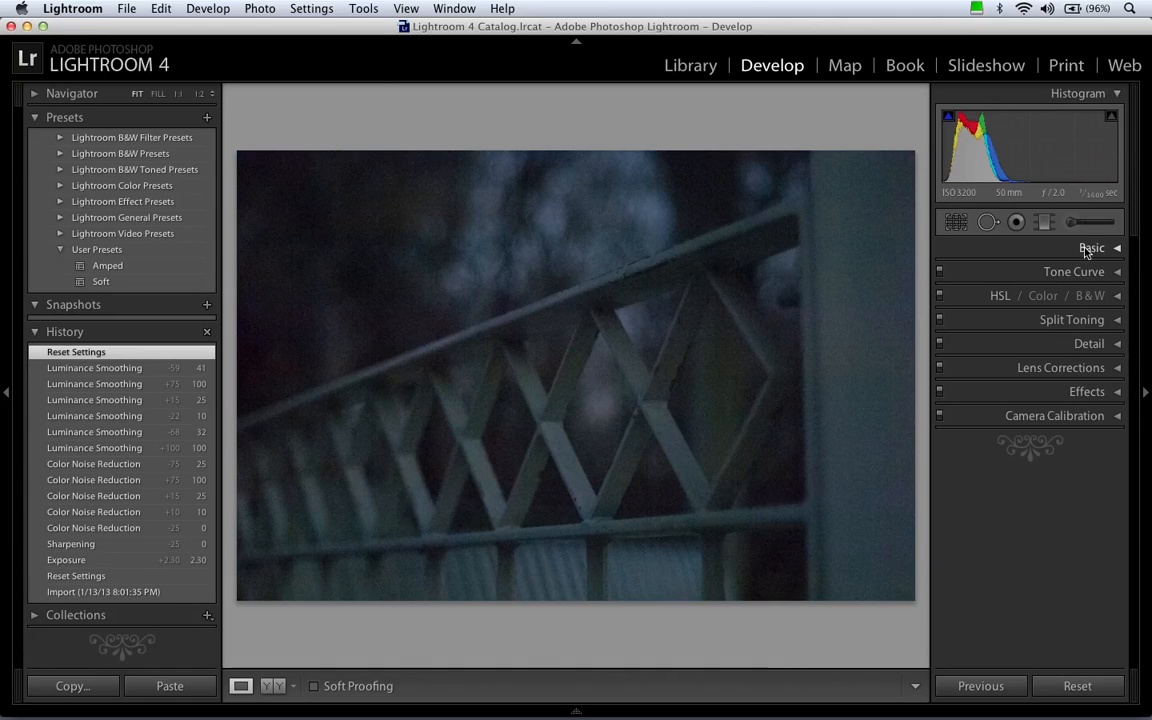
Glance at the Tone Curve settings and set both the highlight and shadow hues in Split Toning to 50.
click(1081, 272)
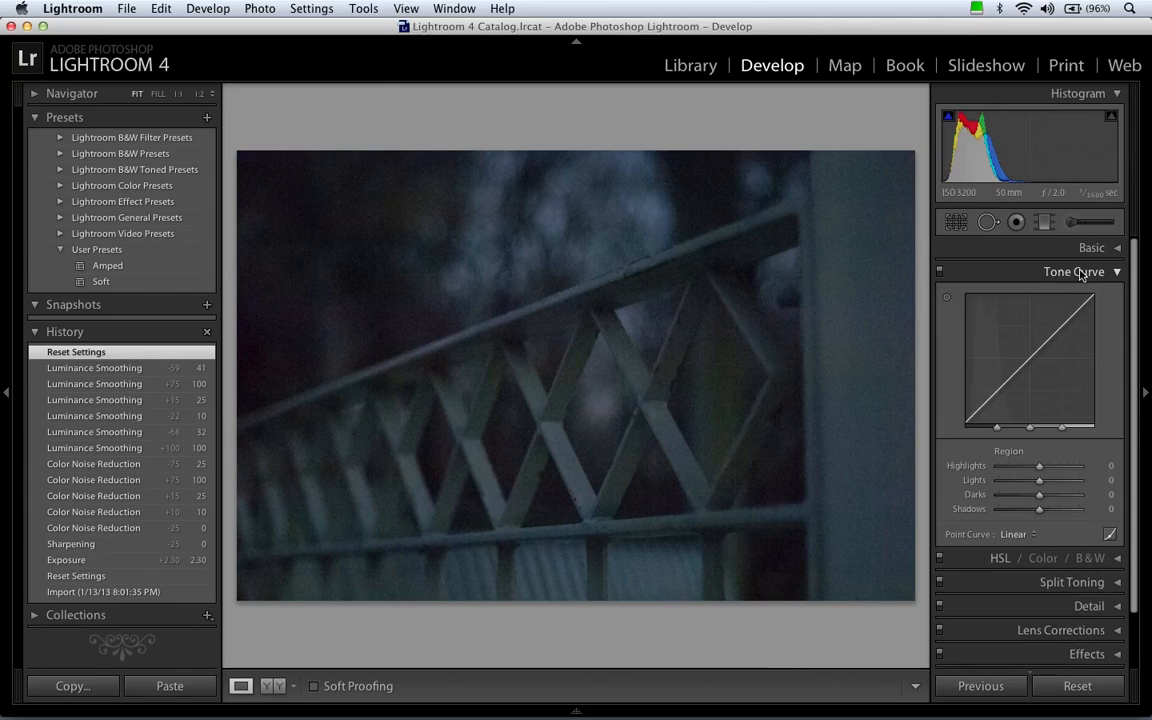
click(1084, 272)
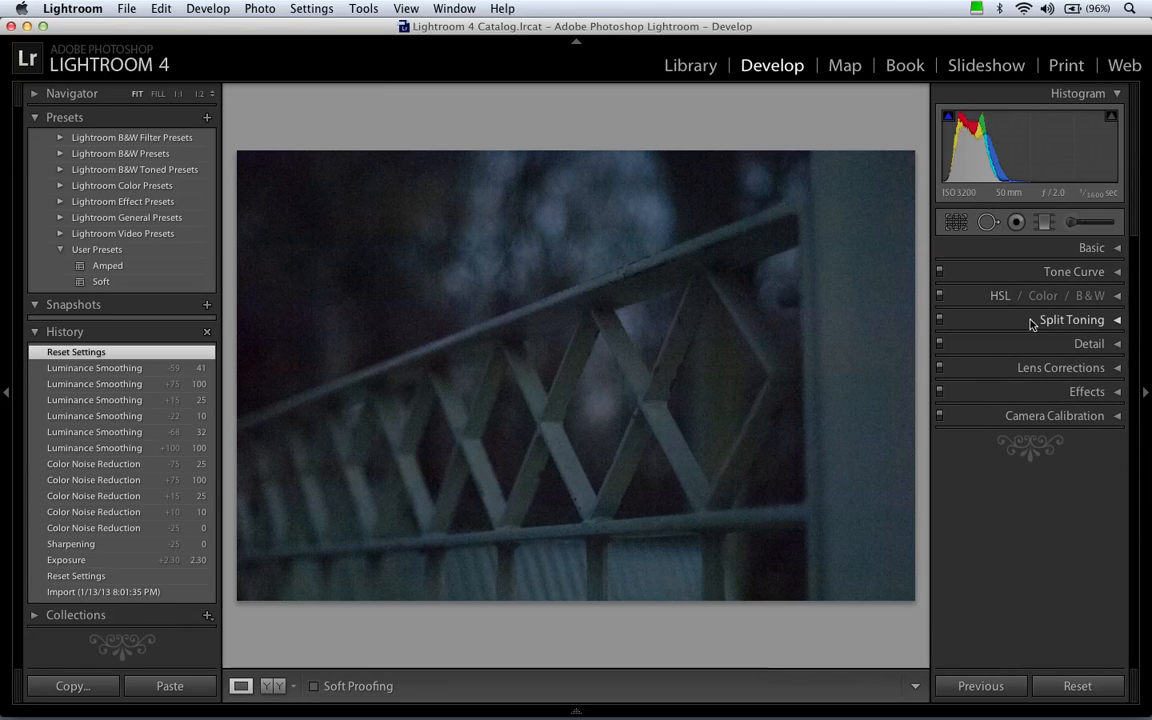
click(1031, 320)
click(1106, 356)
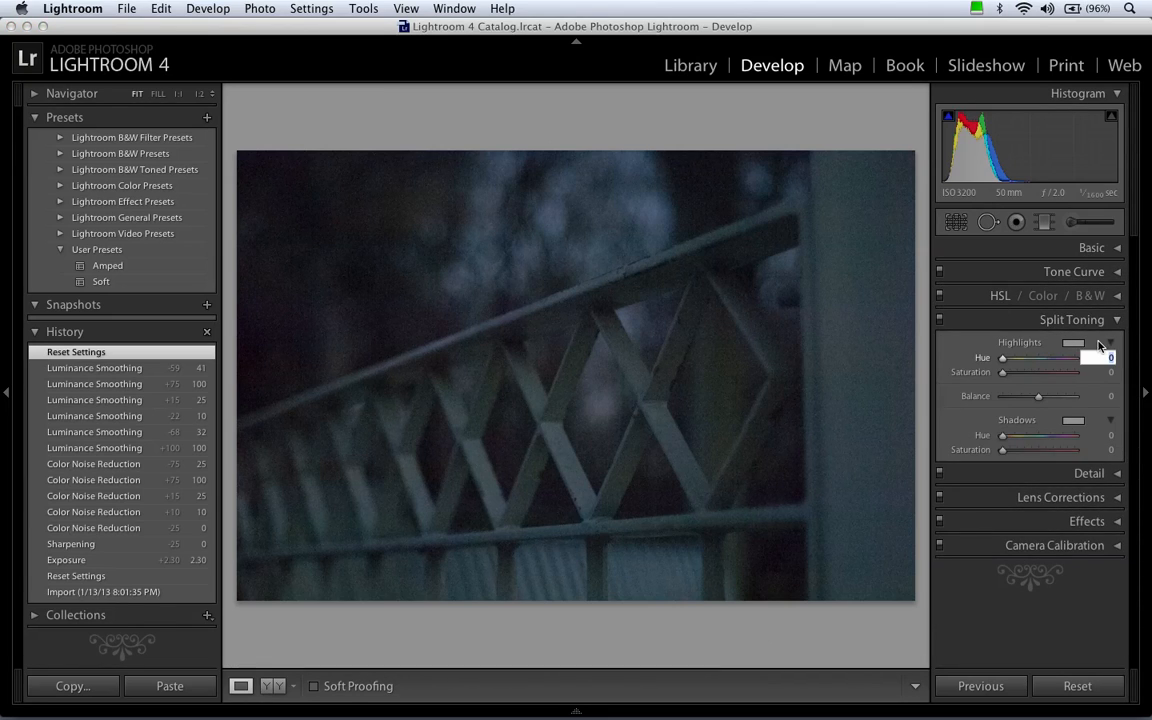
text(50)
key(Tab)
key(Tab)
key(Tab)
text(50)
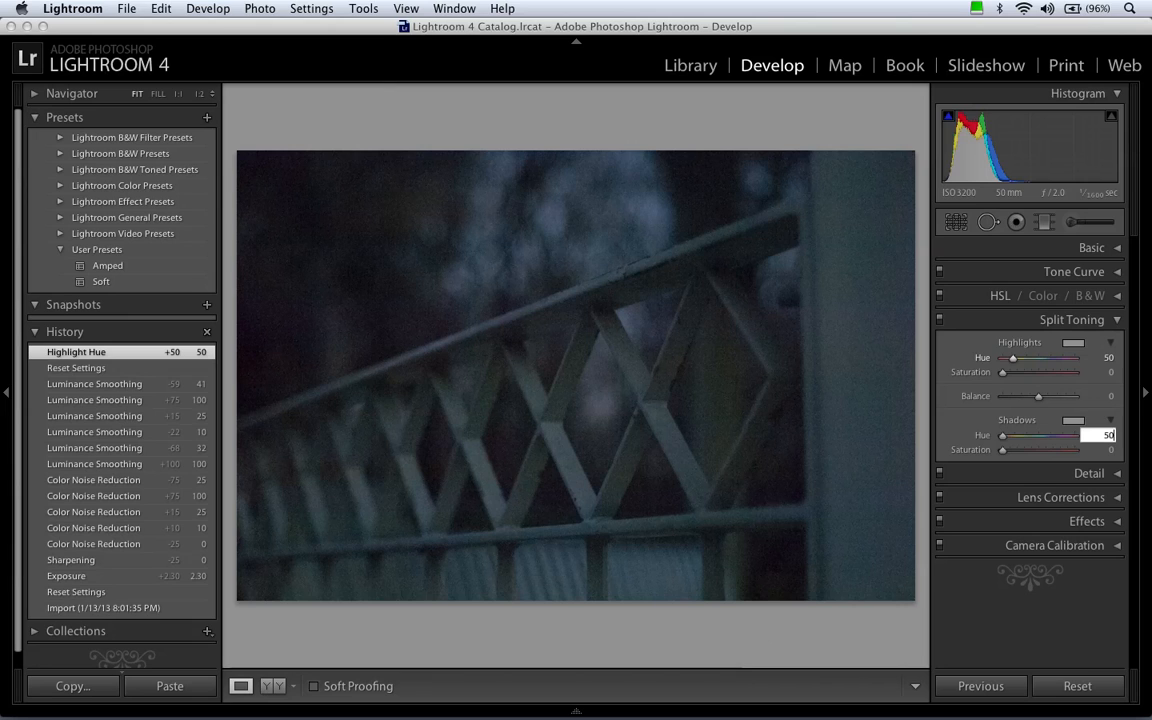
key(Return)
click(990, 318)
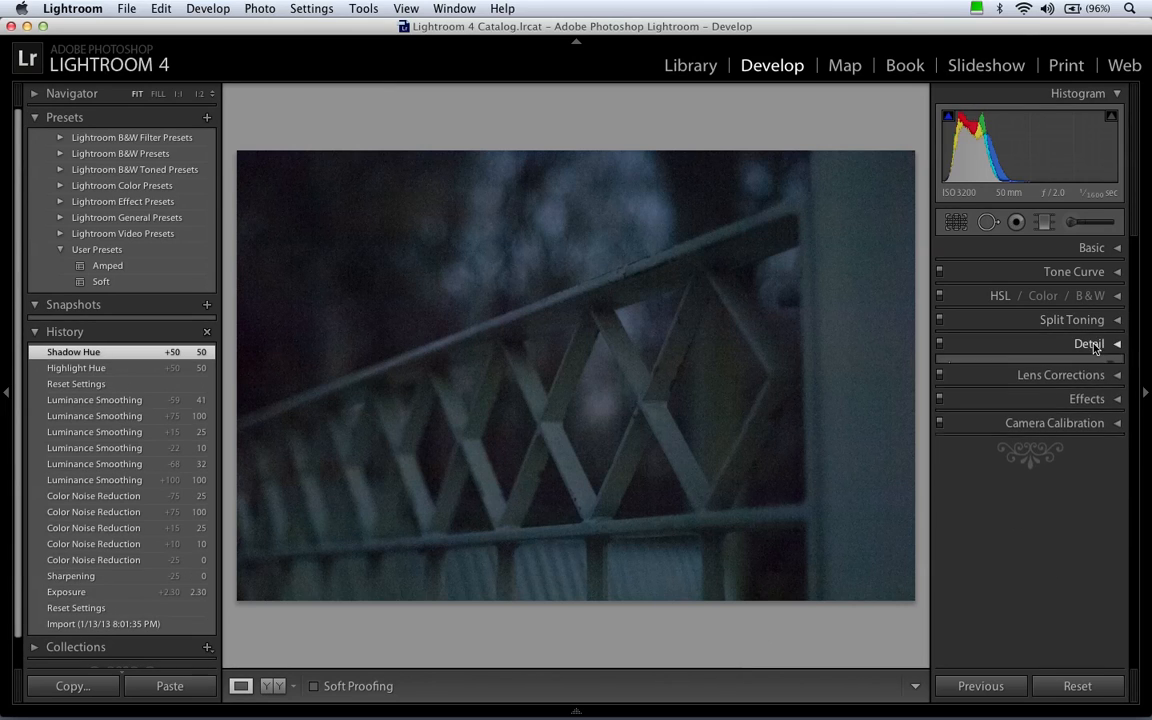
In the Detail settings, set the sharpening amount to 0 and luminance noise reduction to 10.
click(1025, 343)
double_click(975, 507)
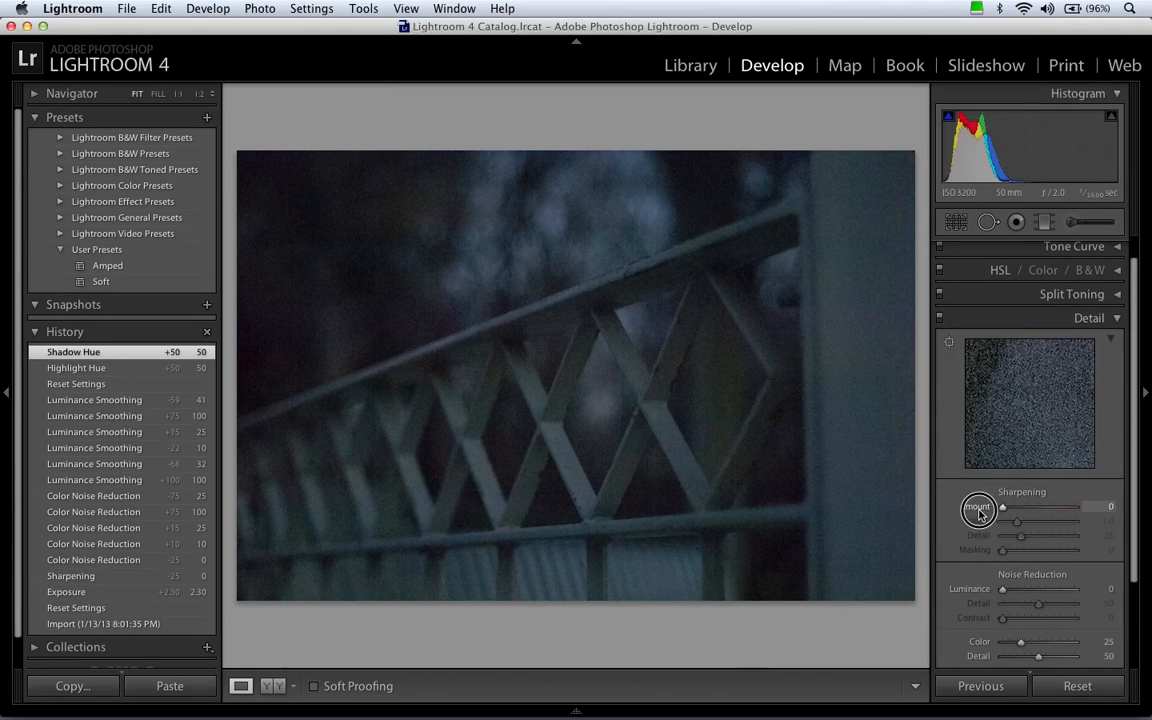
scroll(977, 512, down, 2)
click(1092, 531)
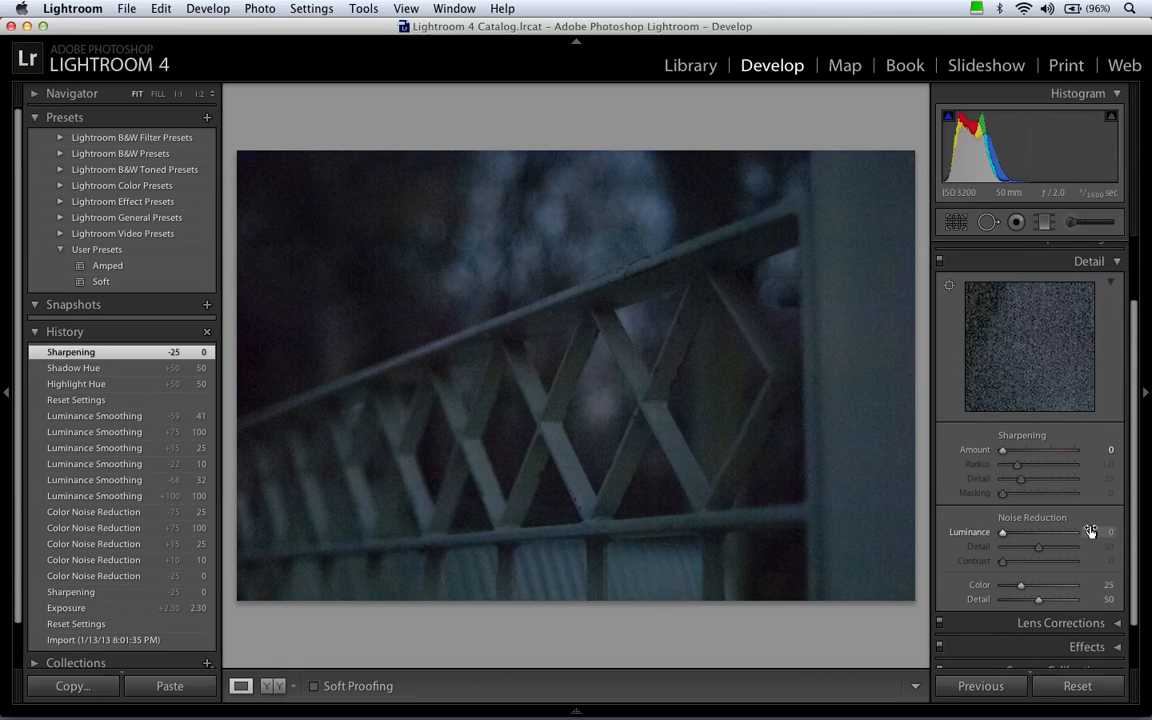
text(10)
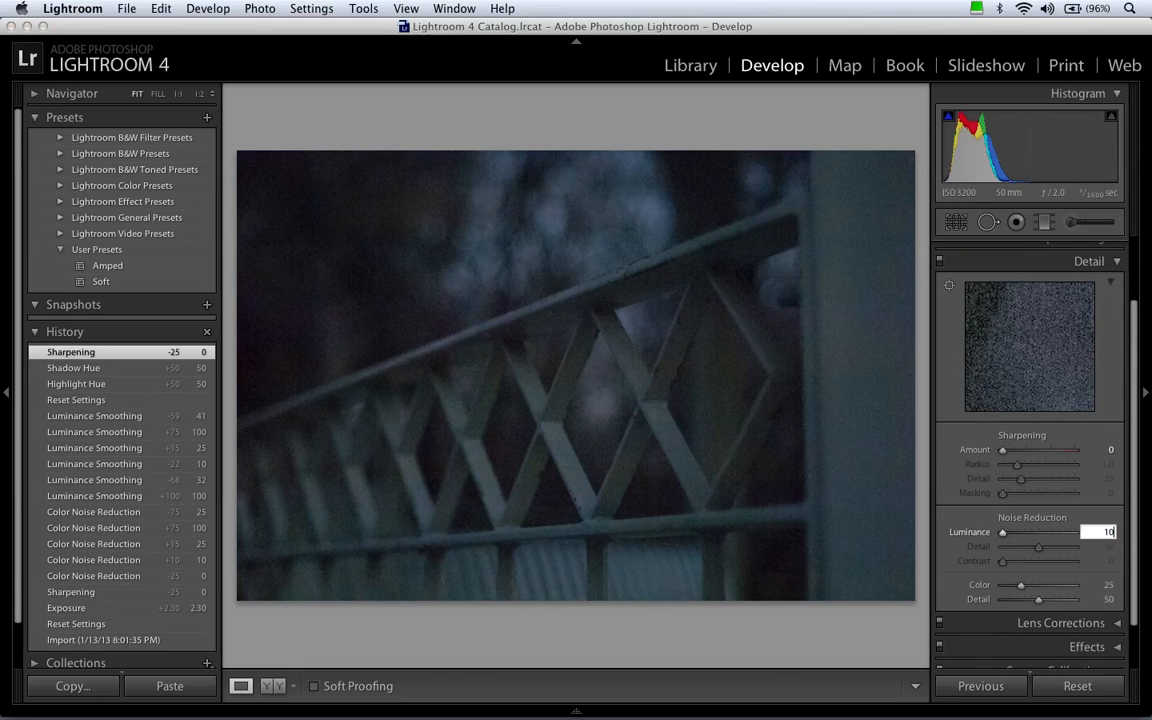
key(Return)
Set the color noise reduction to 30 and collapse the Detail settings.
click(1100, 586)
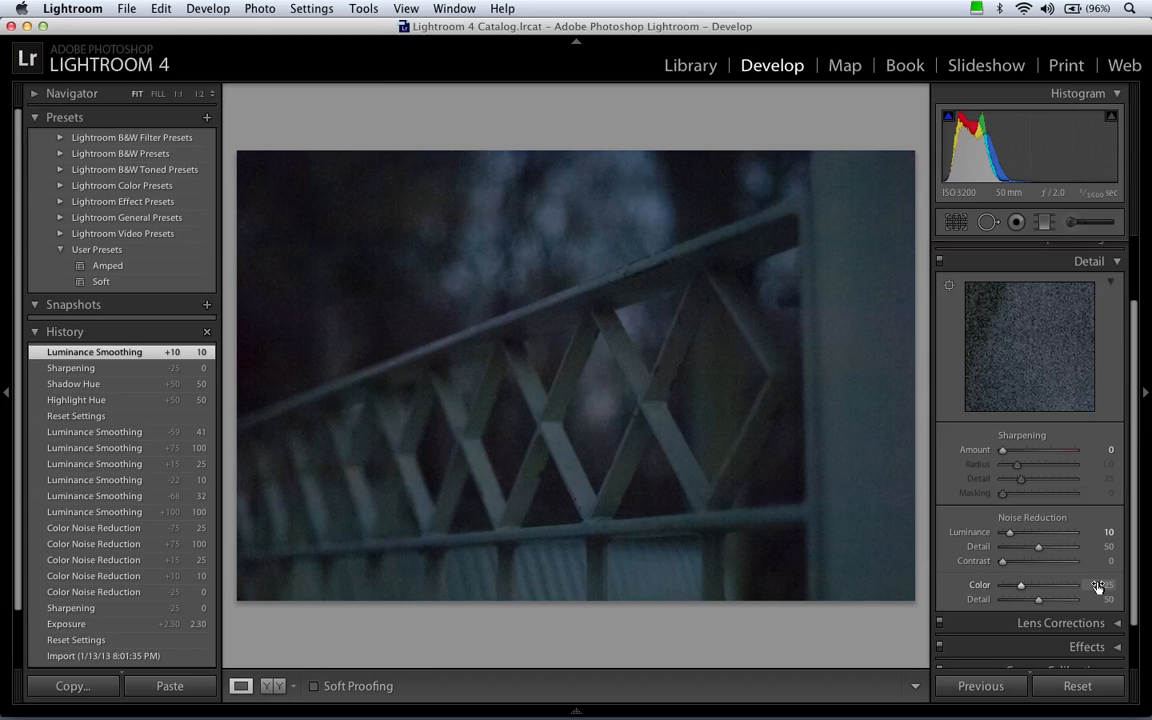
click(1097, 586)
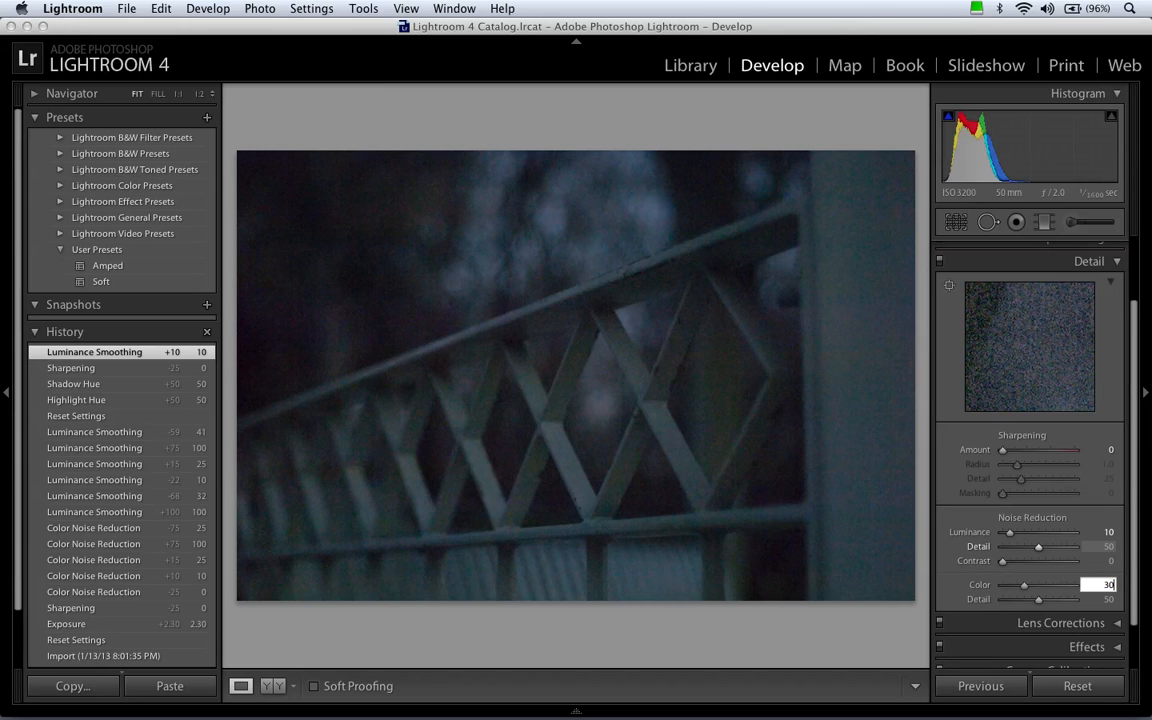
key(Return)
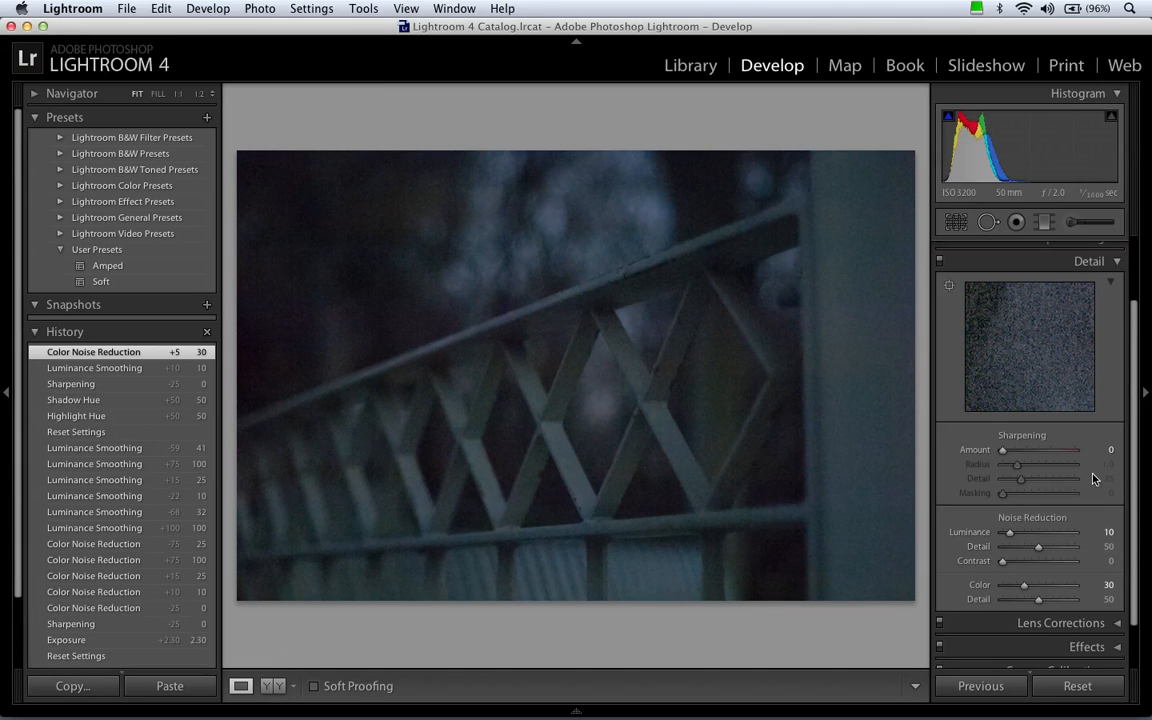
scroll(1105, 530, down, 1)
scroll(1115, 420, up, 2)
click(1105, 284)
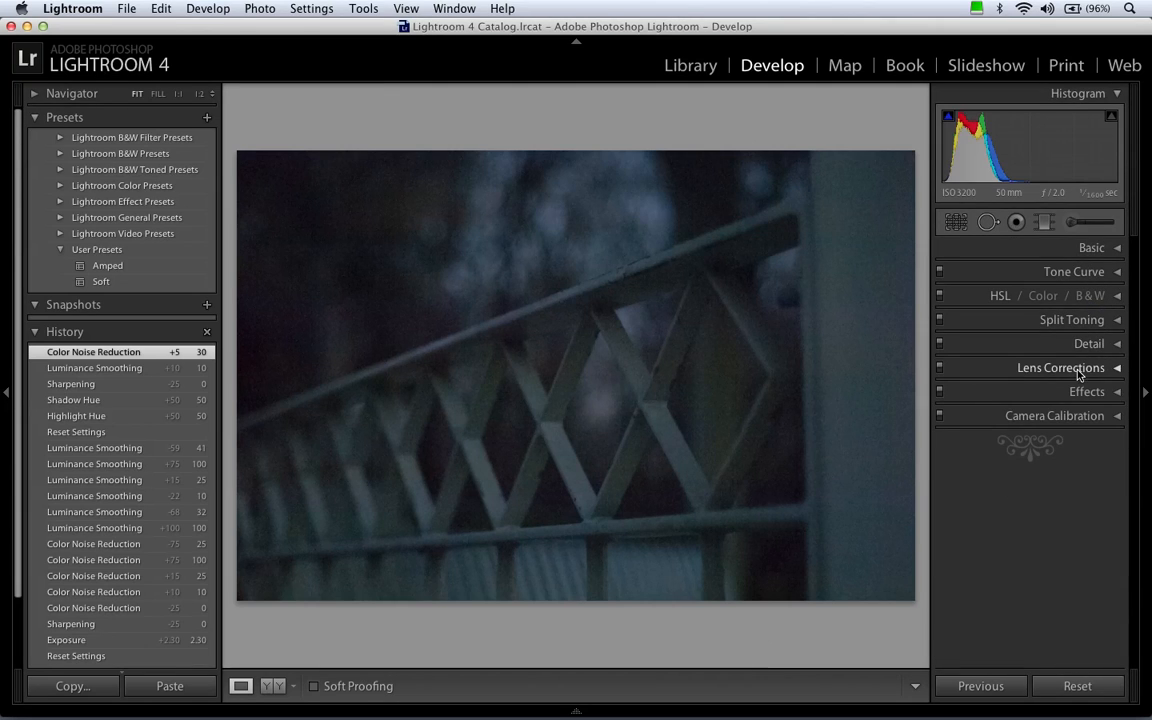
Enable profile corrections and chromatic aberration removal for the fence photo in the Lens Corrections settings.
click(1078, 372)
click(979, 418)
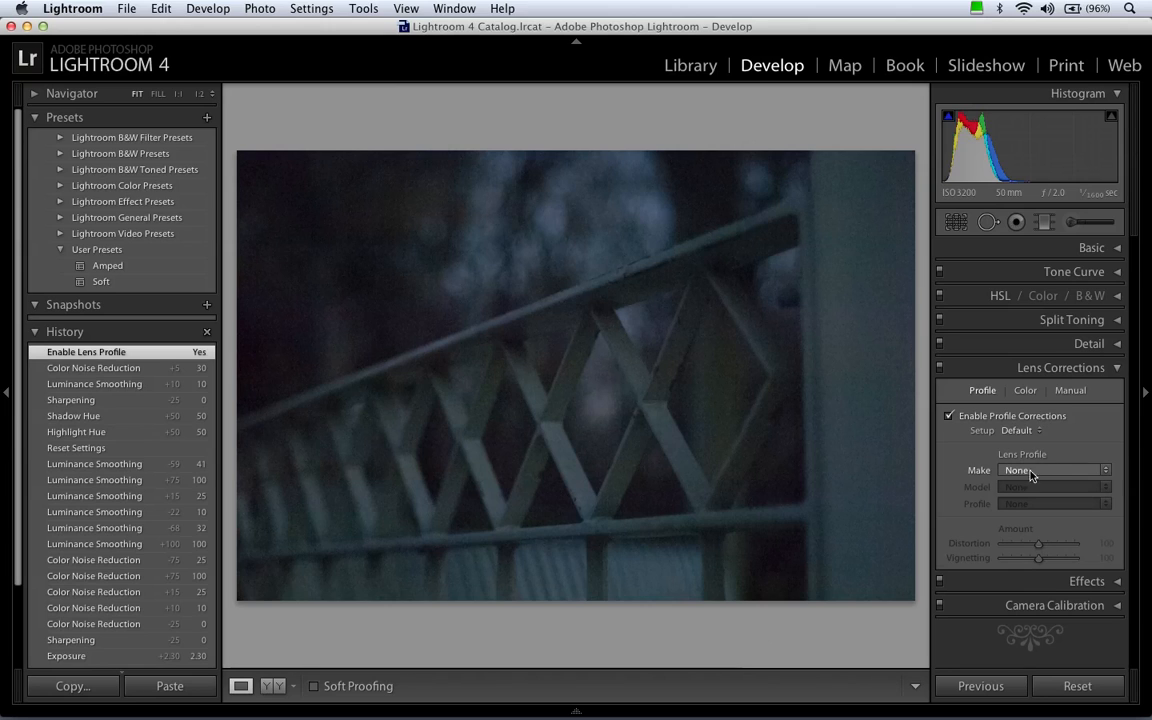
click(1025, 391)
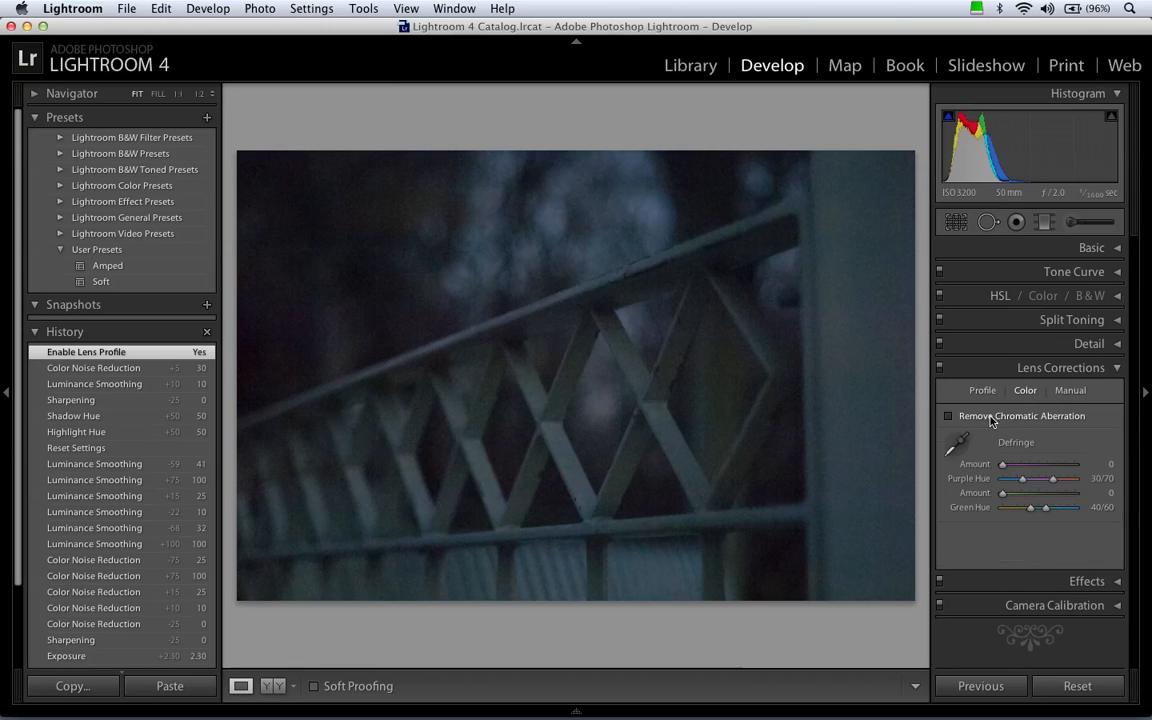
click(990, 417)
click(982, 390)
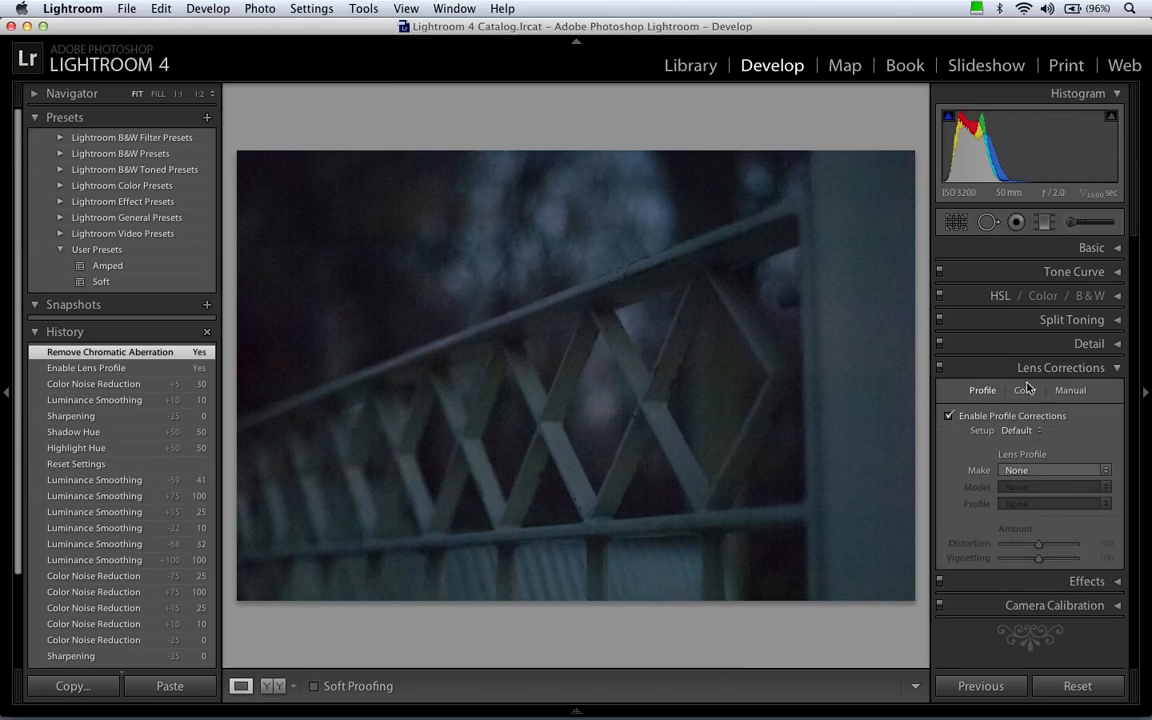
click(1066, 370)
Check the fence photo's Effects settings and choose Camera Neutral as the Camera Calibration profile.
click(1084, 391)
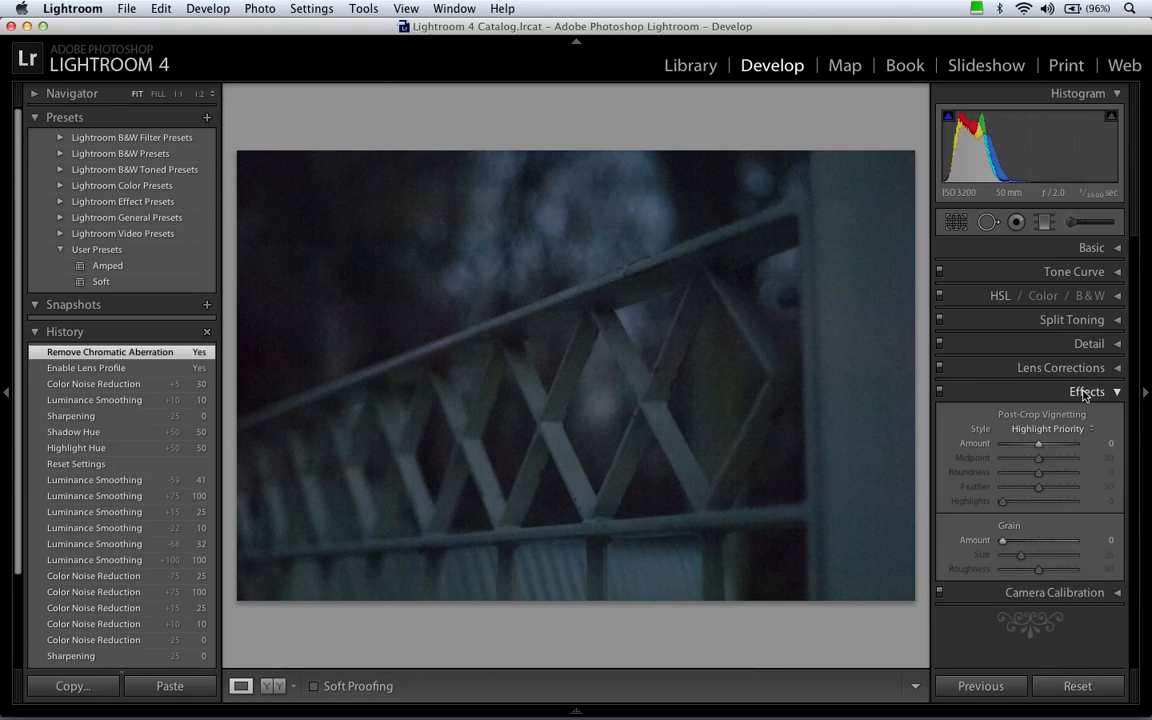
click(1084, 391)
click(1085, 415)
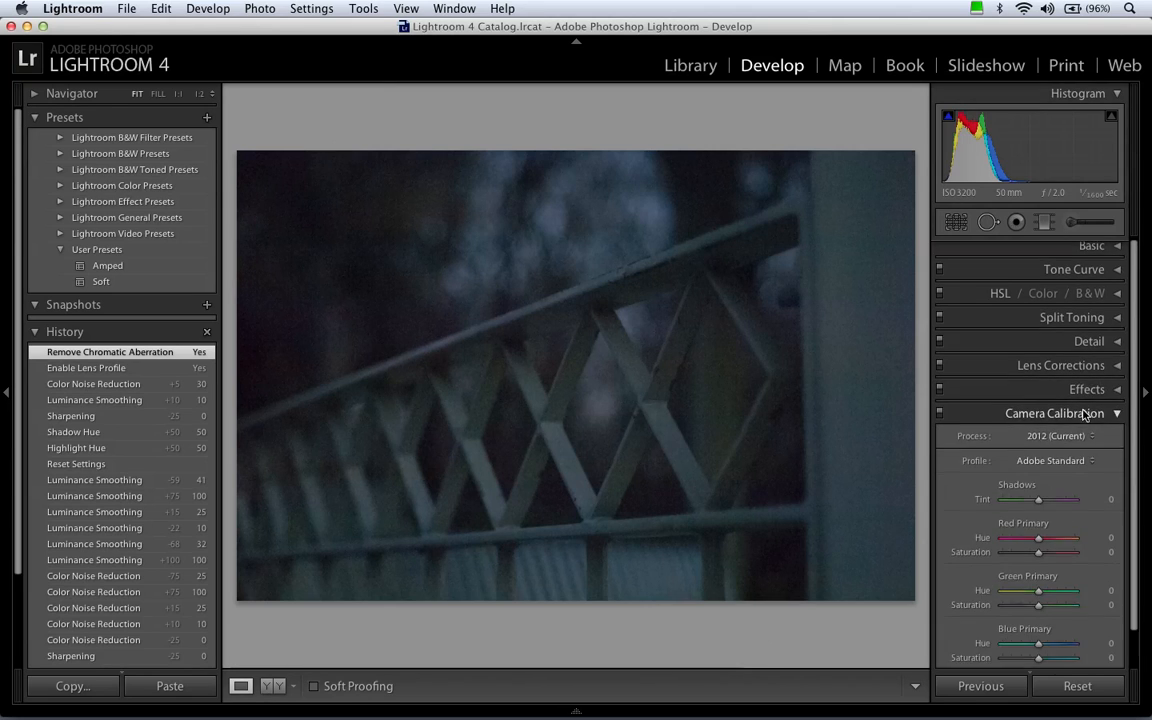
click(1047, 458)
click(1045, 521)
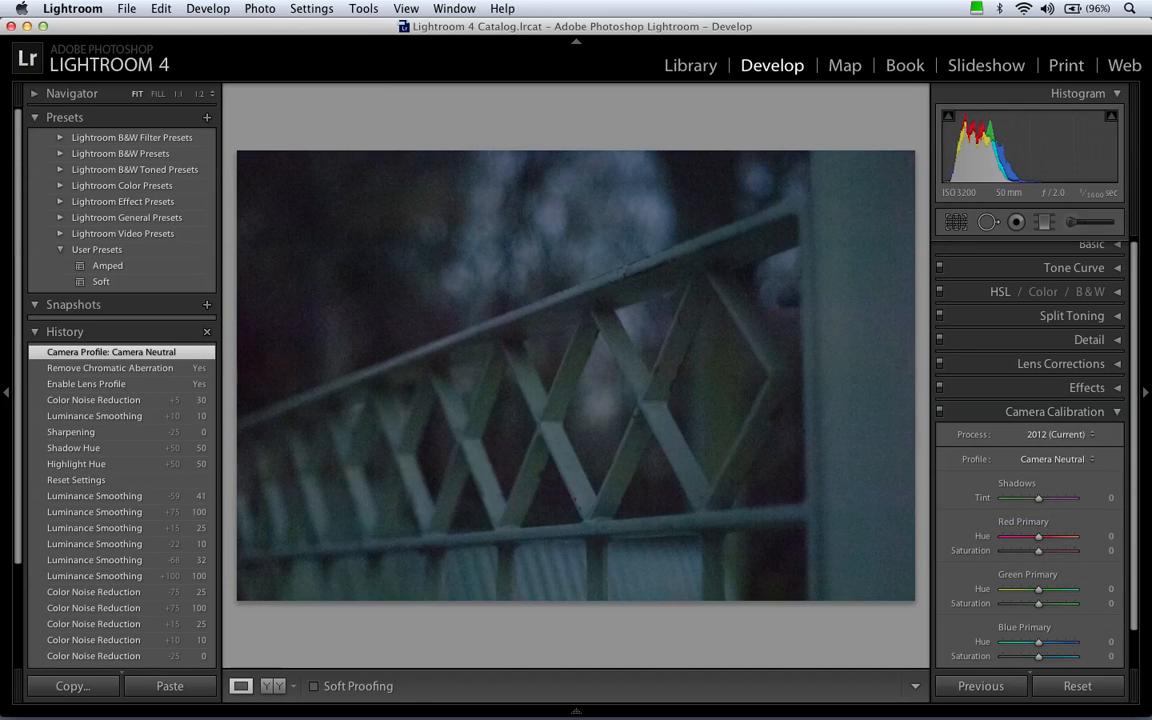
Update the default Develop settings for the Nikon D2X at ISO 3200 to the fence photo's current settings.
click(207, 8)
click(232, 107)
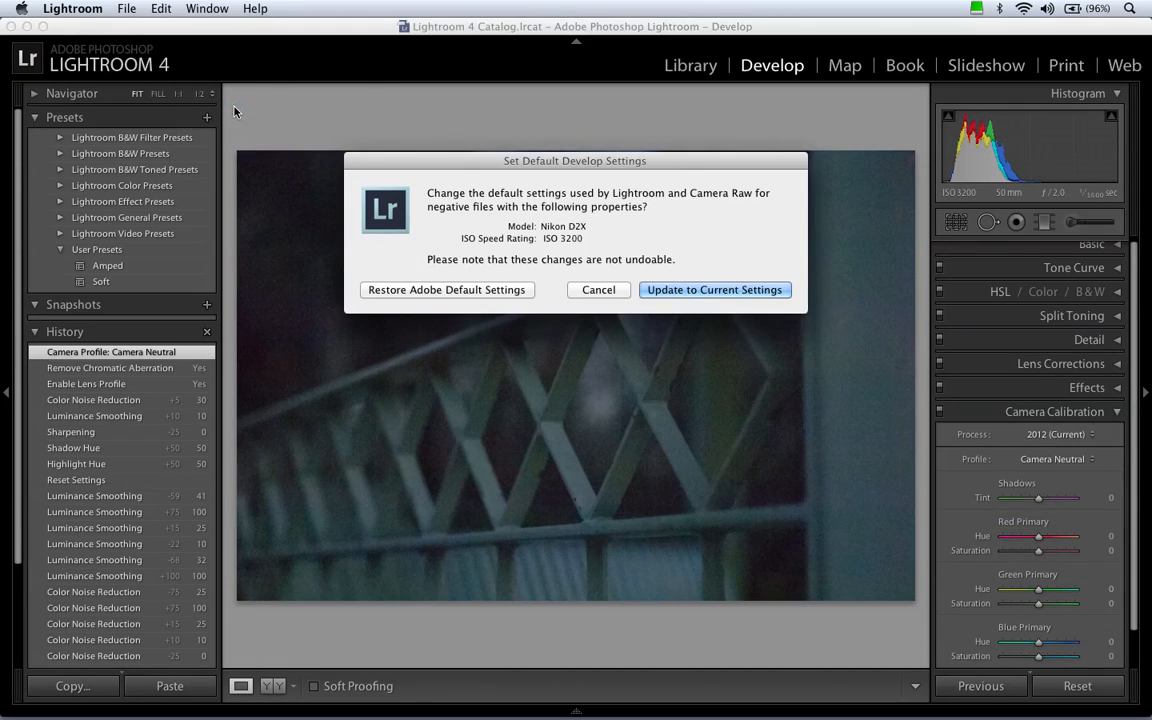
click(656, 290)
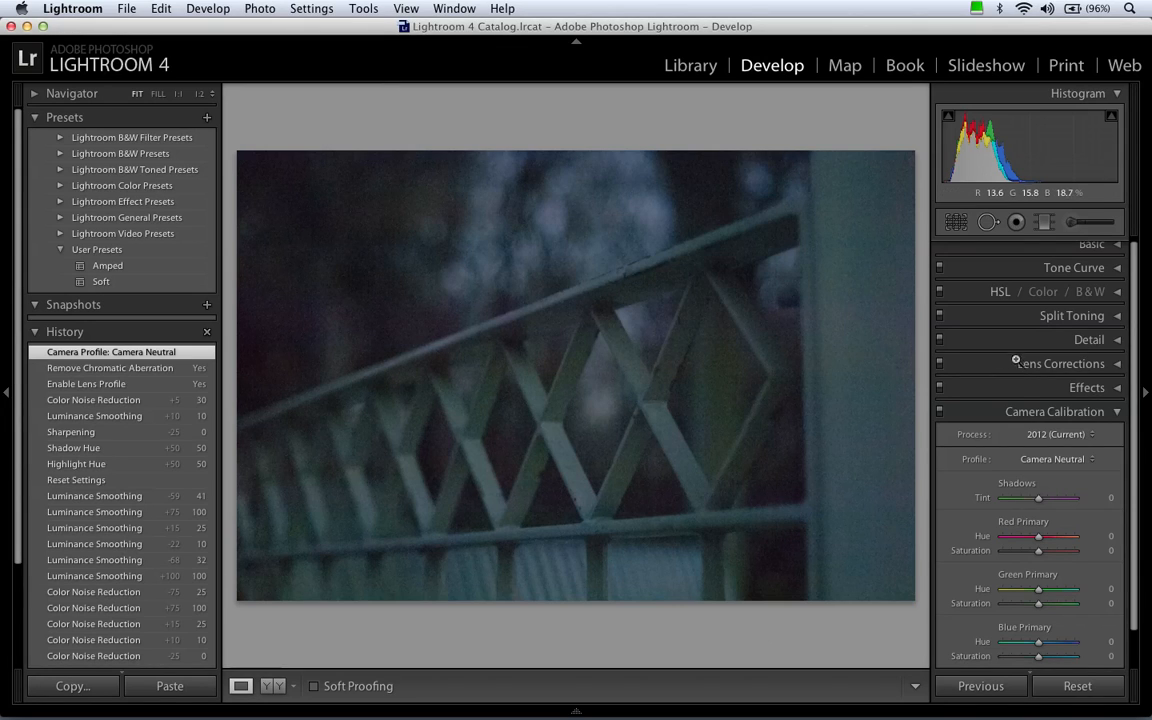
click(1080, 412)
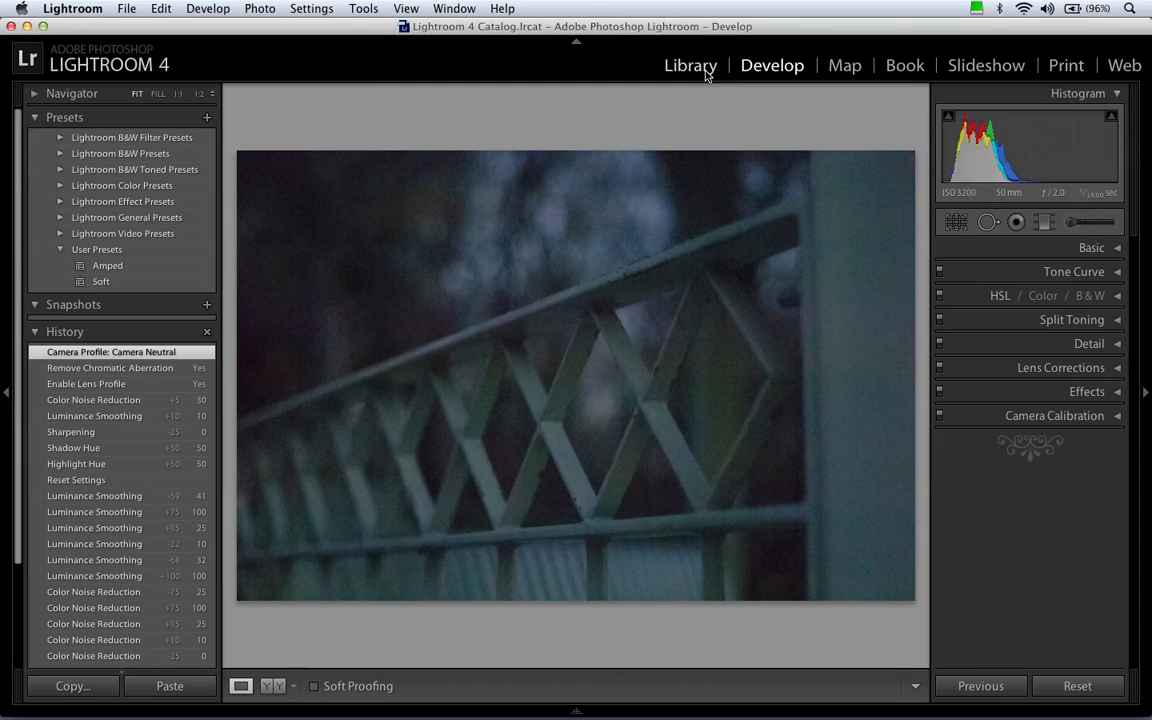
Review the fence photo's sharpening and noise reduction values, and switch to the Library and back to Develop.
click(1091, 343)
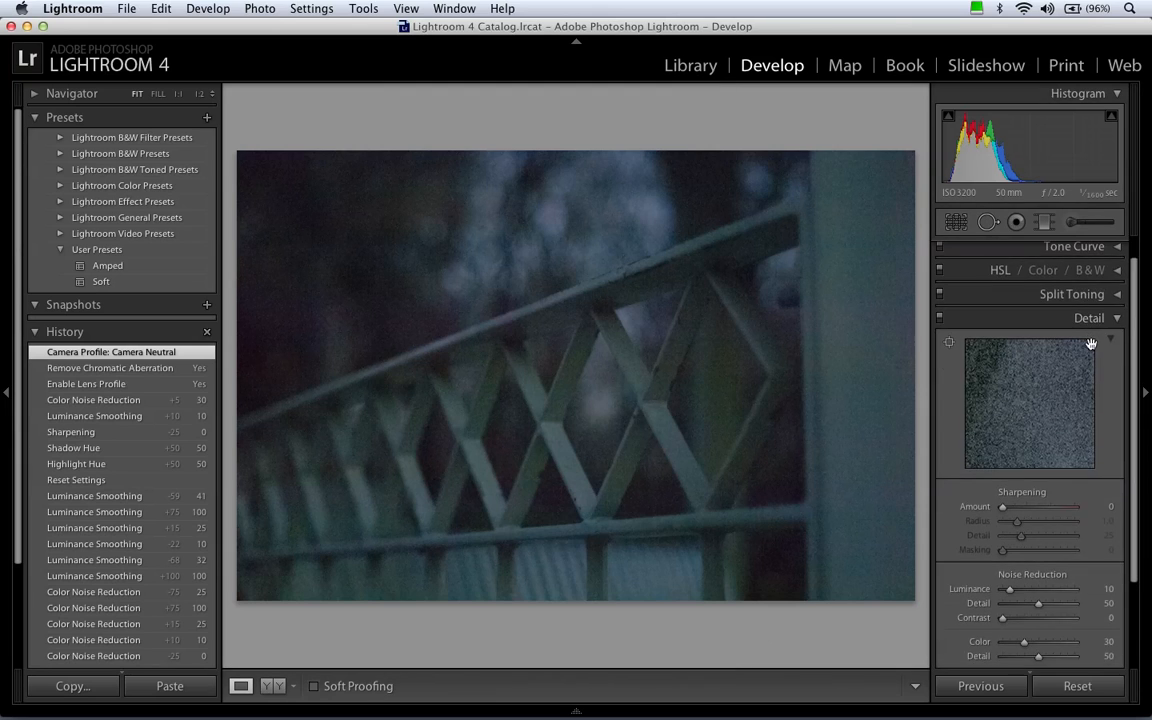
scroll(1115, 398, down, 2)
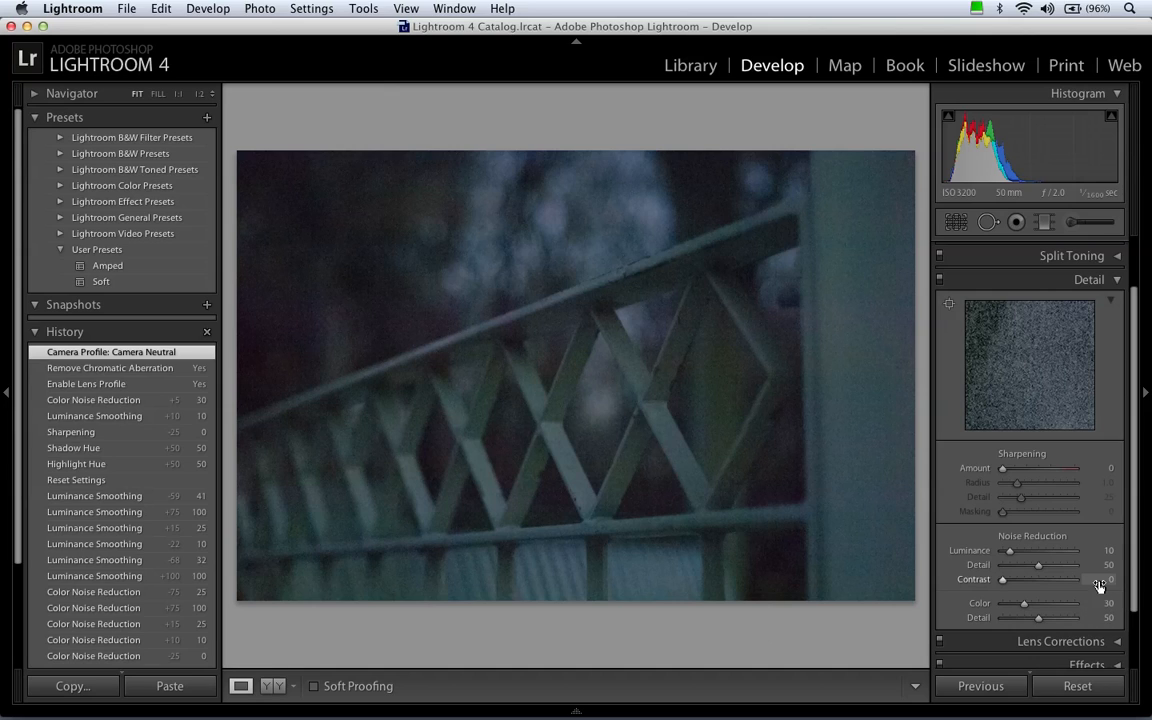
click(1090, 281)
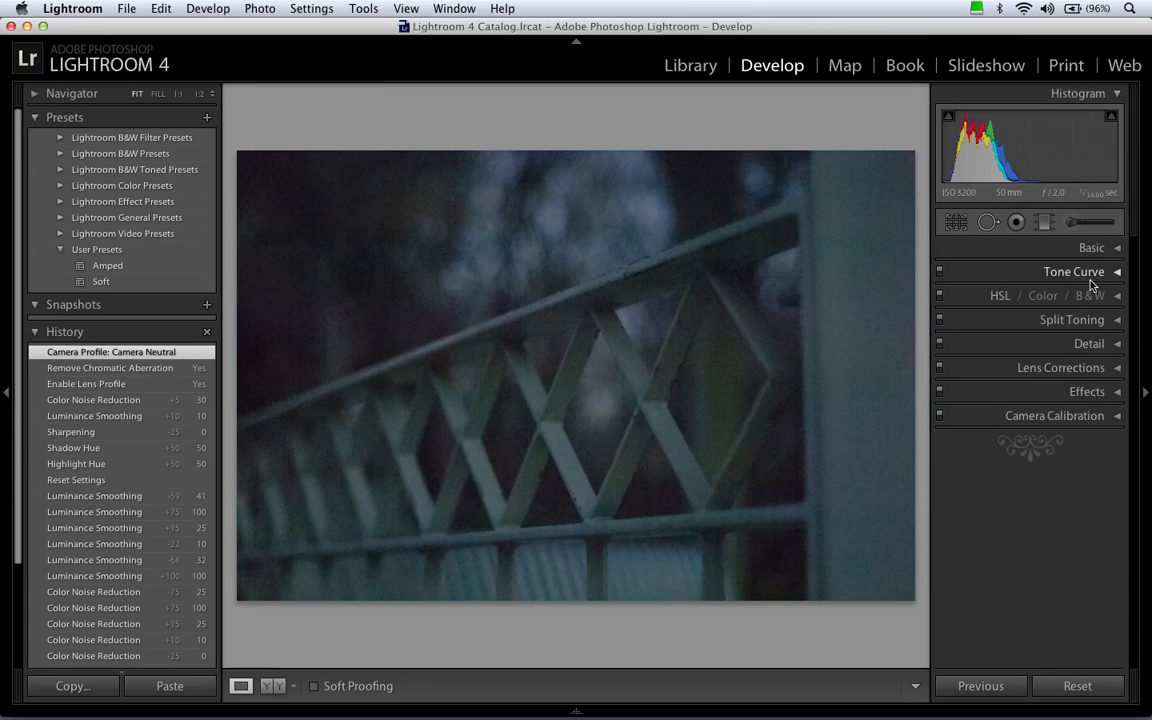
click(692, 66)
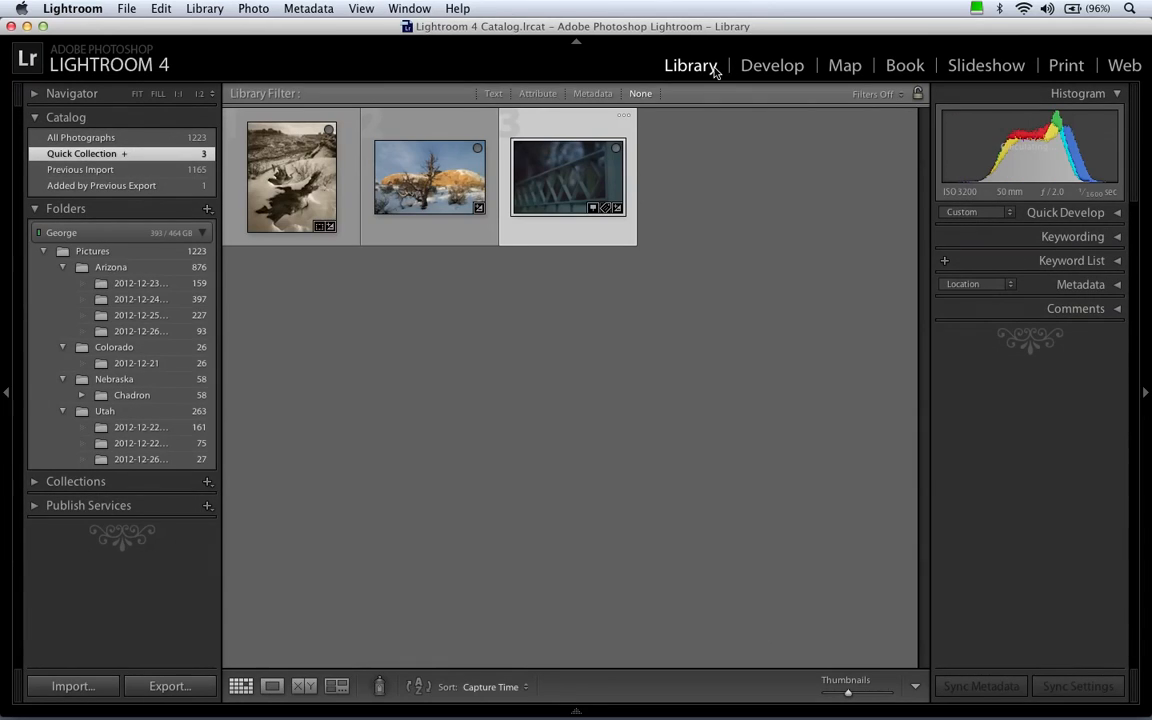
click(772, 66)
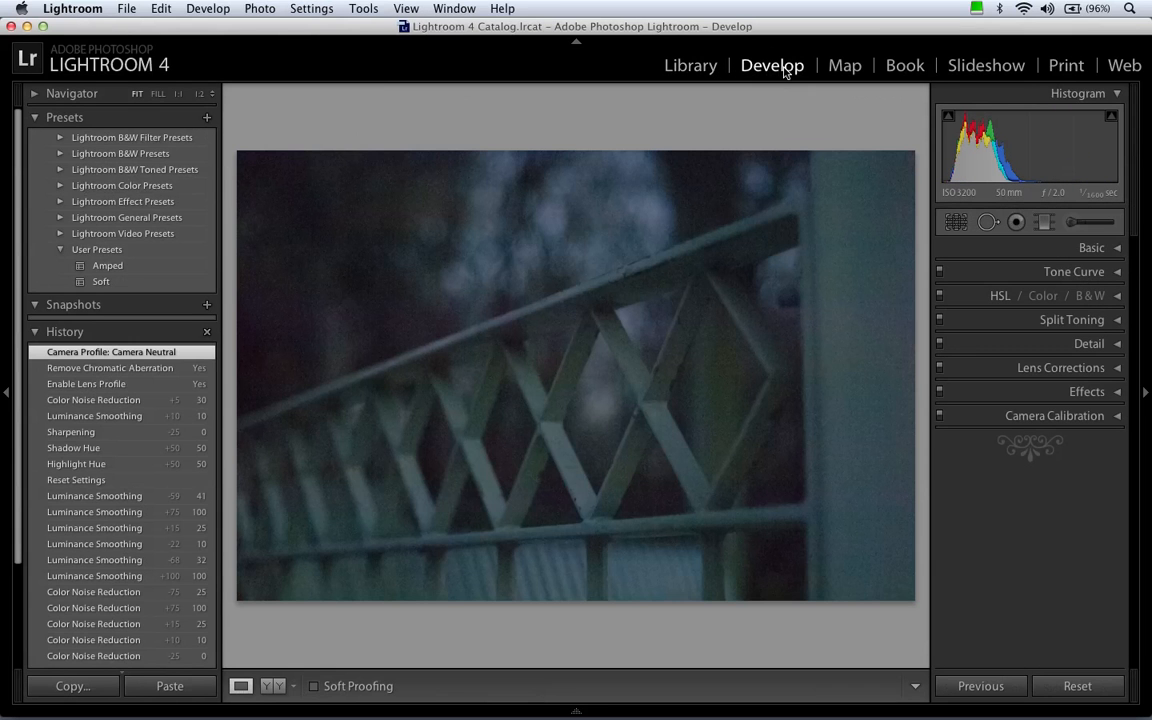